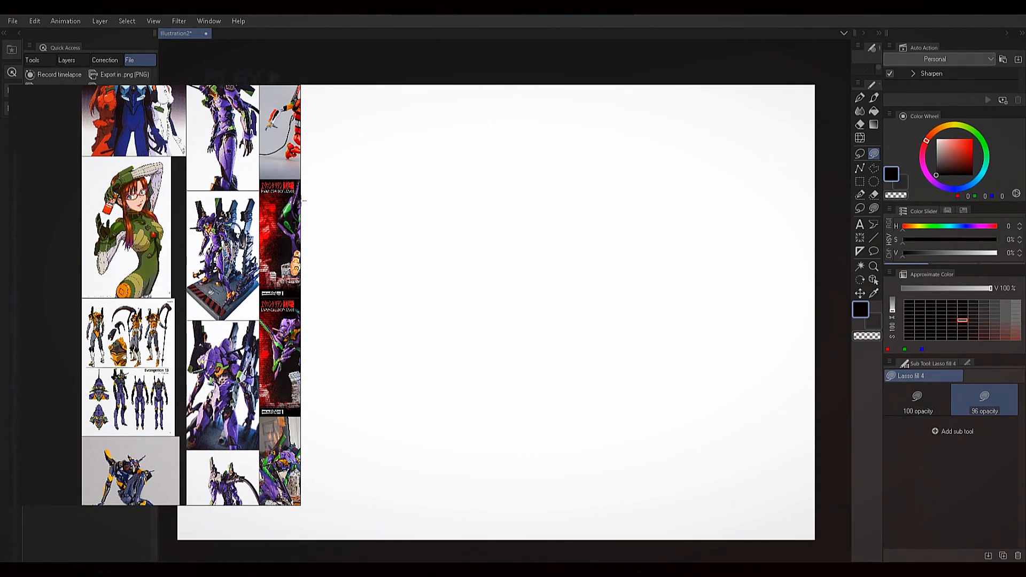
Examine the character art and Evangelion figure photos on the reference board, up close and as an overview
left_click_drag(299, 201, 504, 238)
scroll(394, 294, "down", 4)
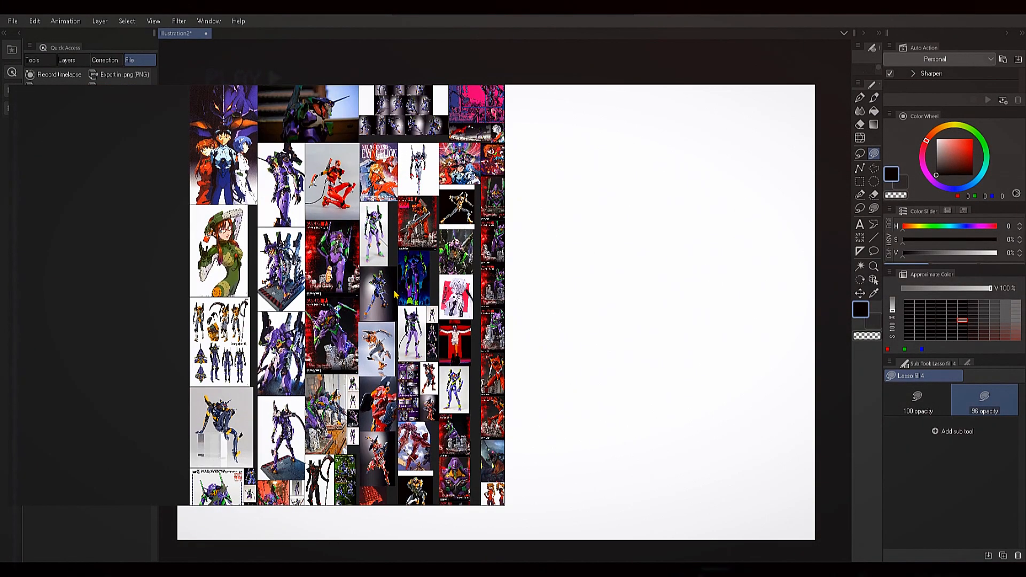
left_click_drag(394, 294, 293, 211)
scroll(411, 299, "up", 5)
left_click_drag(400, 160, 378, 338)
scroll(386, 277, "down", 3)
left_click_drag(266, 186, 286, 208)
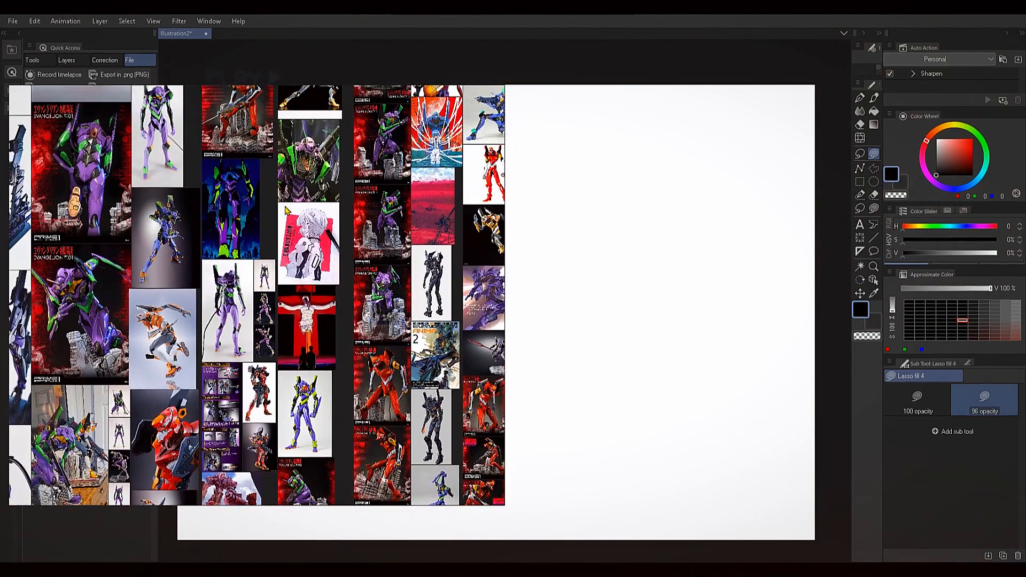
scroll(343, 199, "up", 3)
scroll(321, 230, "up", 1)
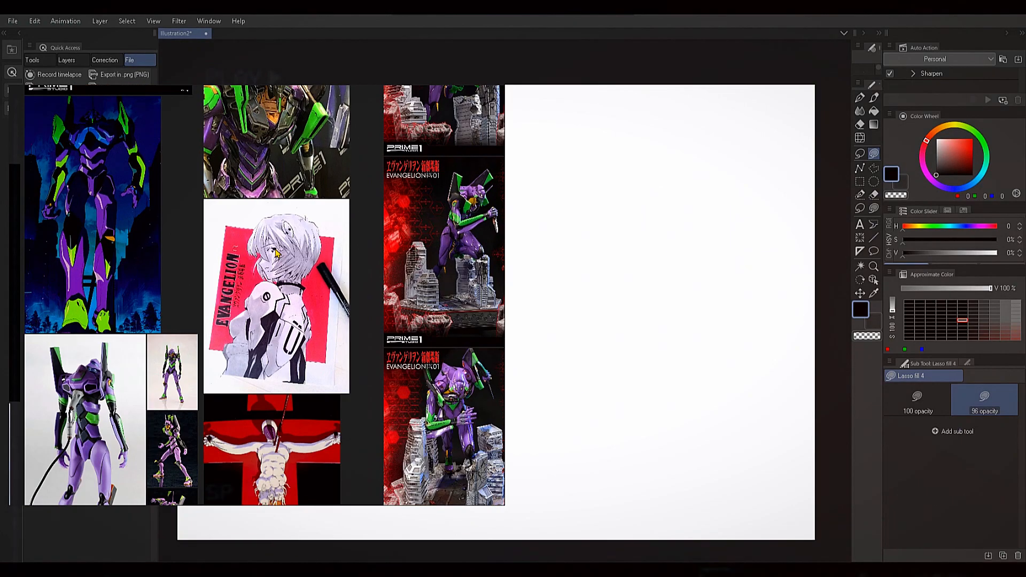
scroll(366, 259, "down", 2)
scroll(366, 259, "down", 3)
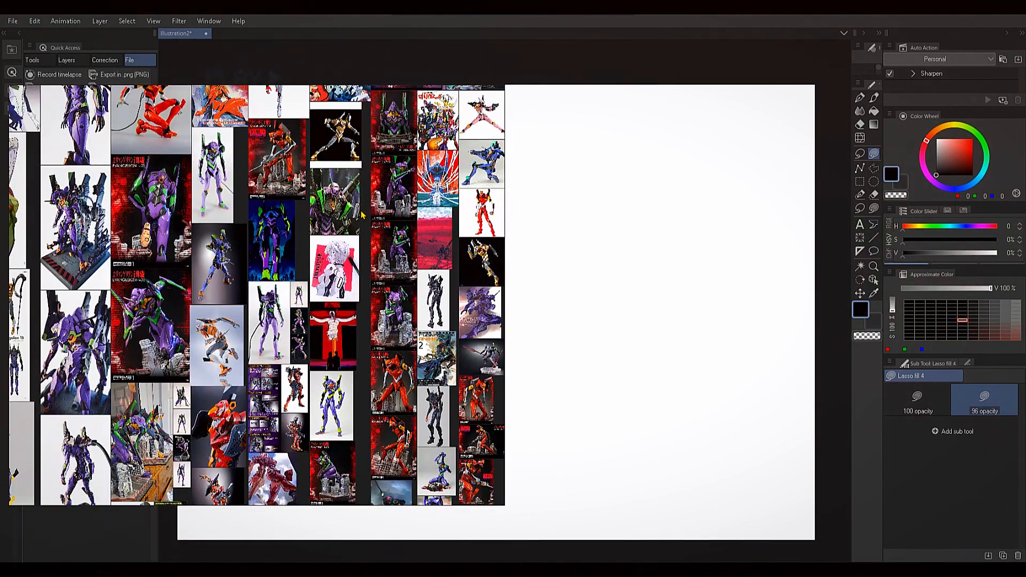
left_click_drag(380, 157, 518, 308)
left_click_drag(254, 317, 372, 342)
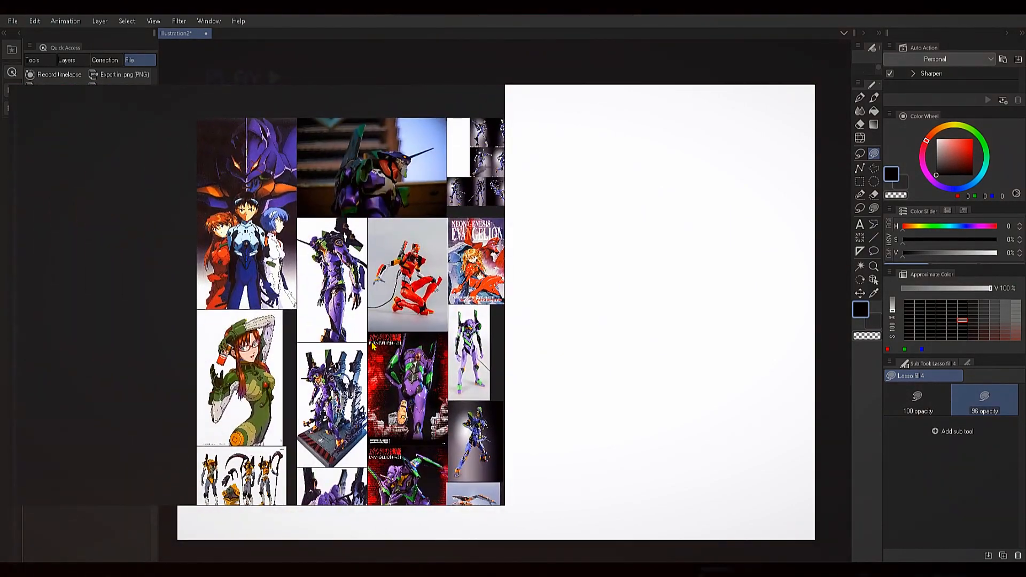
scroll(347, 315, "up", 4)
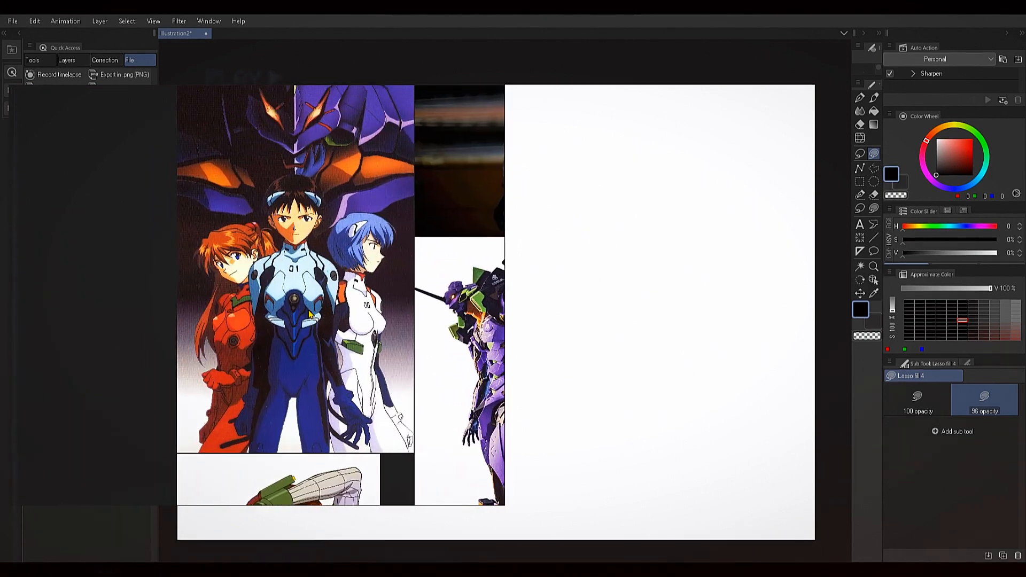
scroll(422, 308, "down", 2)
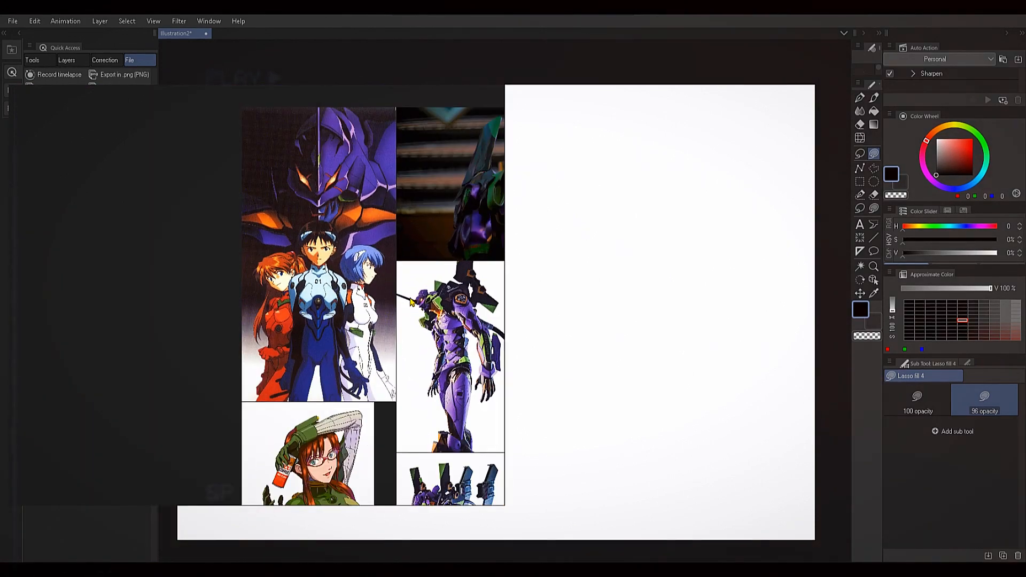
left_click_drag(270, 287, 50, 212)
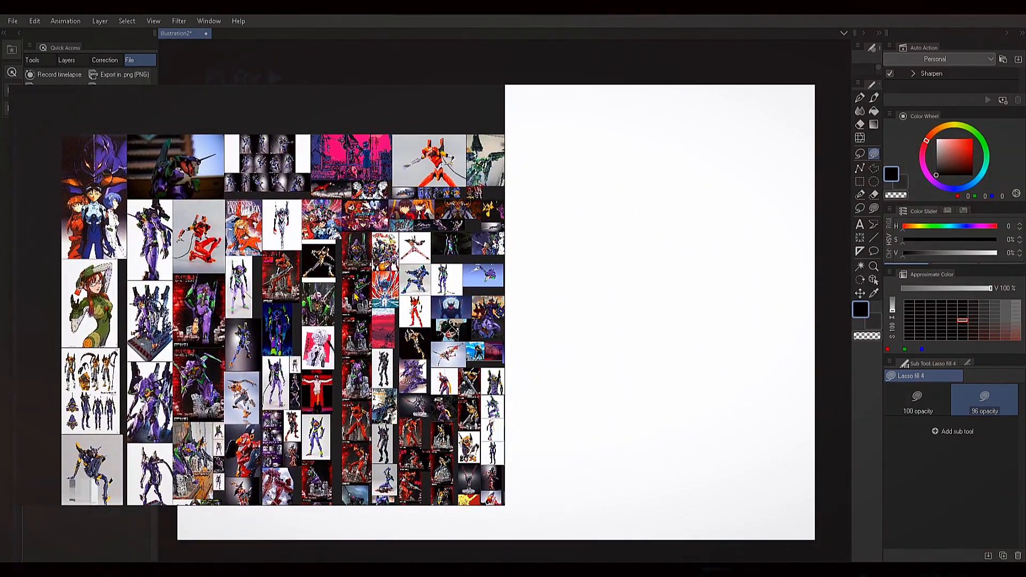
Look through the board's remaining Evangelion action poses, scene stills and figure photos for a suitable reference
left_click_drag(345, 291, 232, 265)
scroll(484, 267, "up", 5)
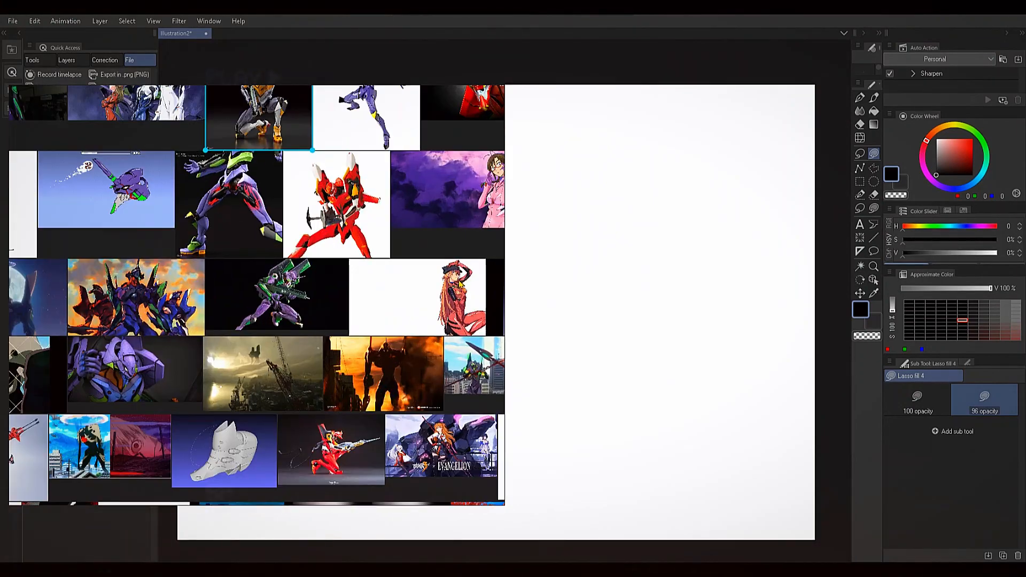
scroll(309, 207, "down", 5)
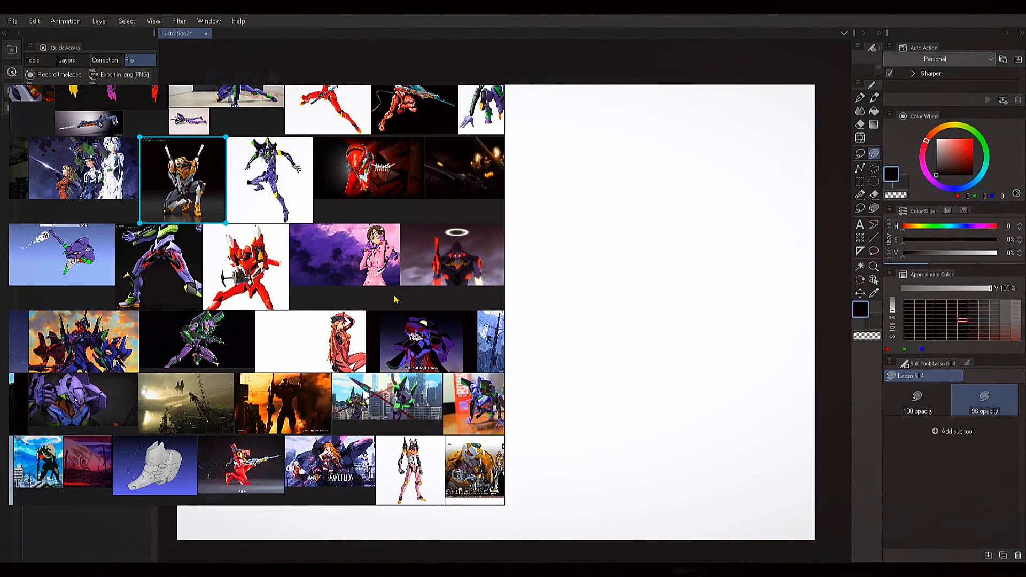
left_click_drag(396, 299, 233, 291)
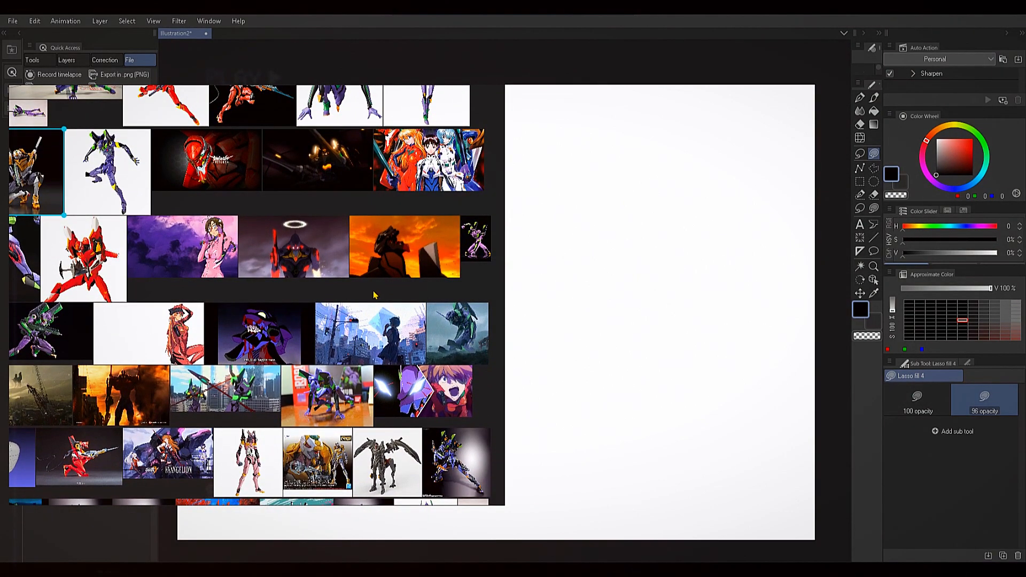
scroll(375, 295, "down", 5)
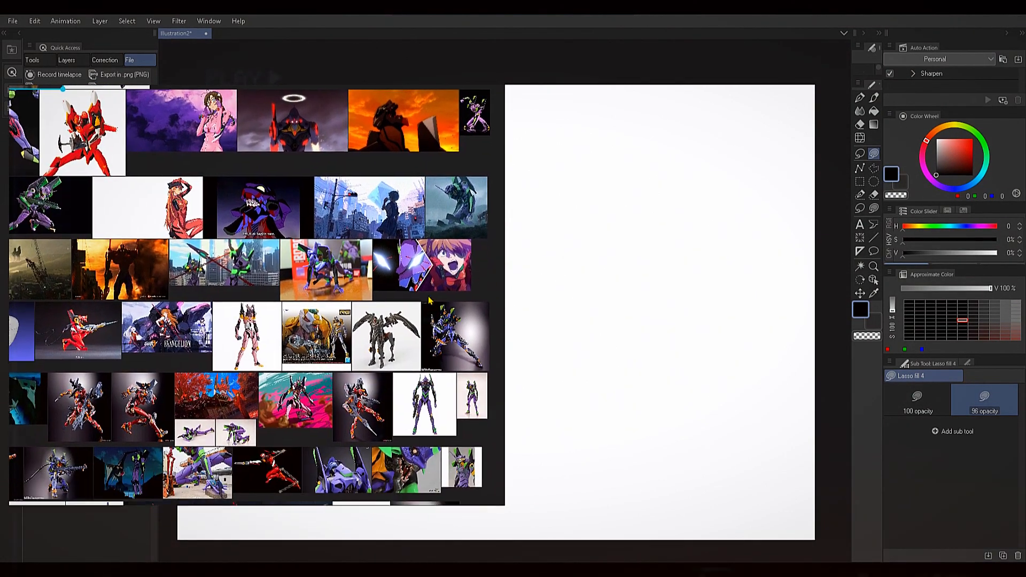
scroll(430, 300, "down", 8)
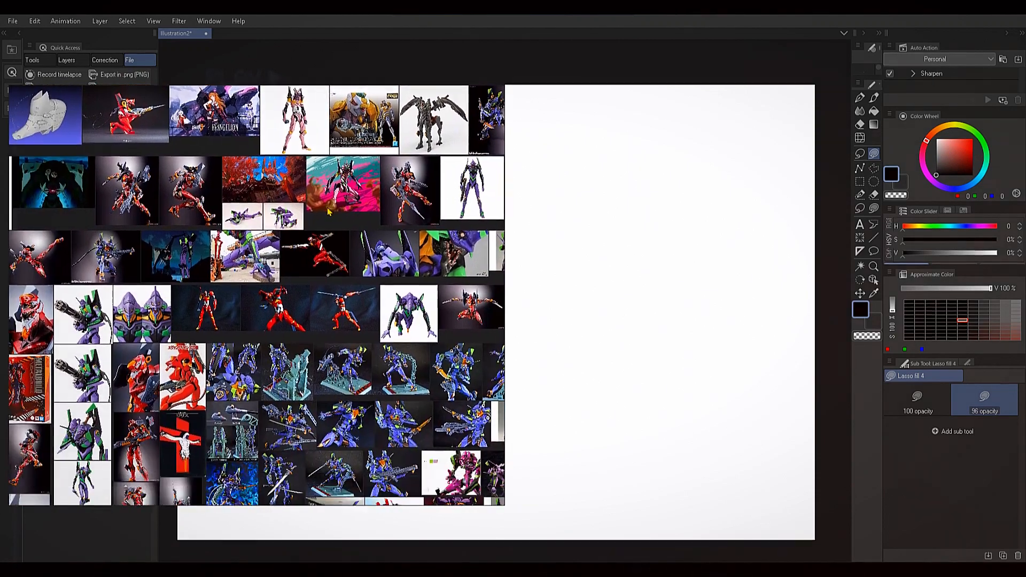
scroll(329, 211, "down", 8)
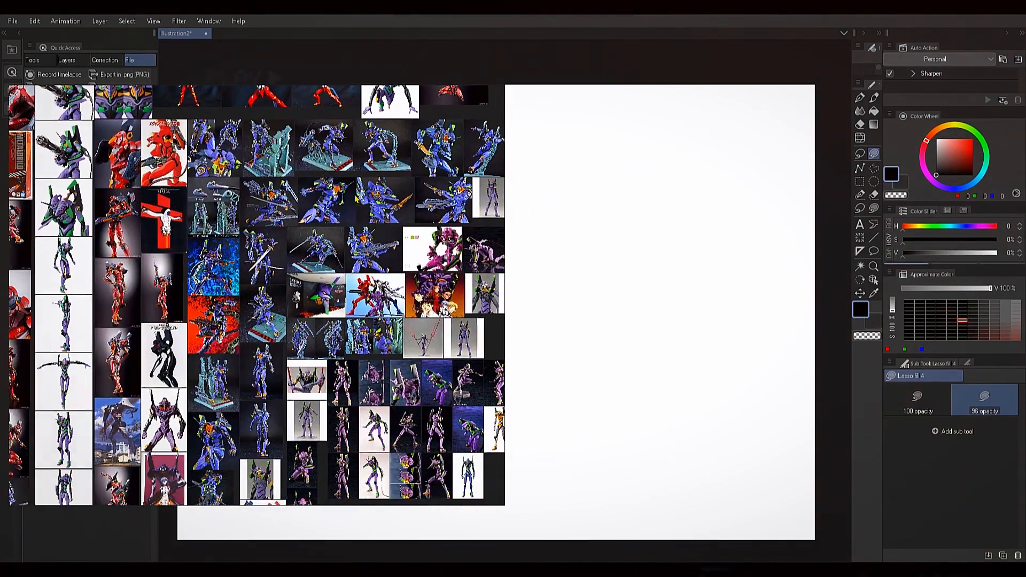
scroll(342, 202, "down", 3)
left_click_drag(165, 262, 366, 230)
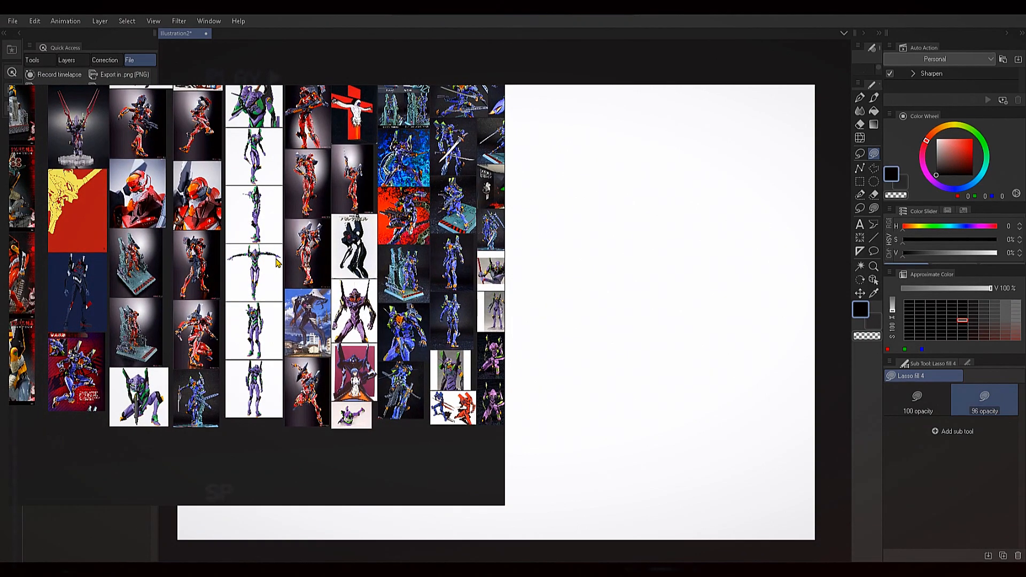
left_click_drag(175, 286, 392, 321)
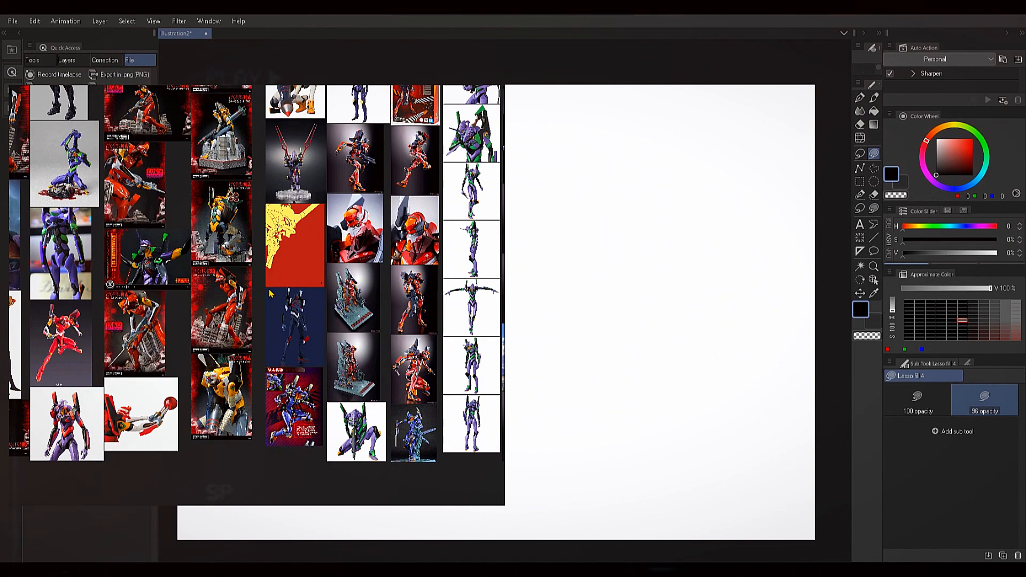
left_click_drag(134, 239, 504, 327)
left_click_drag(201, 329, 504, 323)
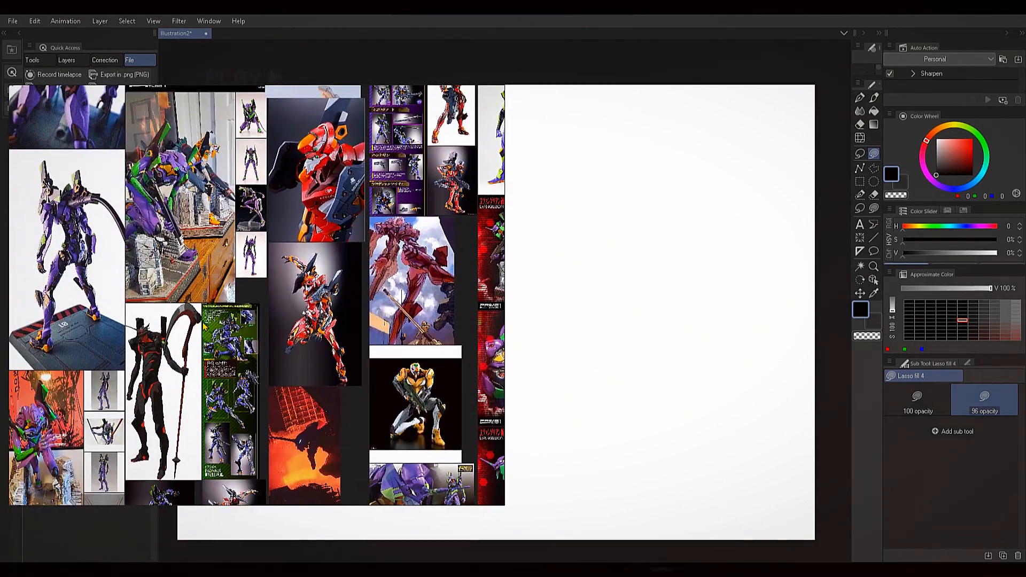
Frame the Evangelion 13 character sheet on the reference board and narrow the board's window to fit the sheet
mouse_move(214, 300)
left_mouse_down()
mouse_move(424, 299)
mouse_move(216, 282)
left_mouse_up()
left_click_drag(105, 246, 275, 390)
left_click_drag(369, 140, 419, 308)
scroll(403, 248, "up", 4)
left_click_drag(504, 193, 377, 193)
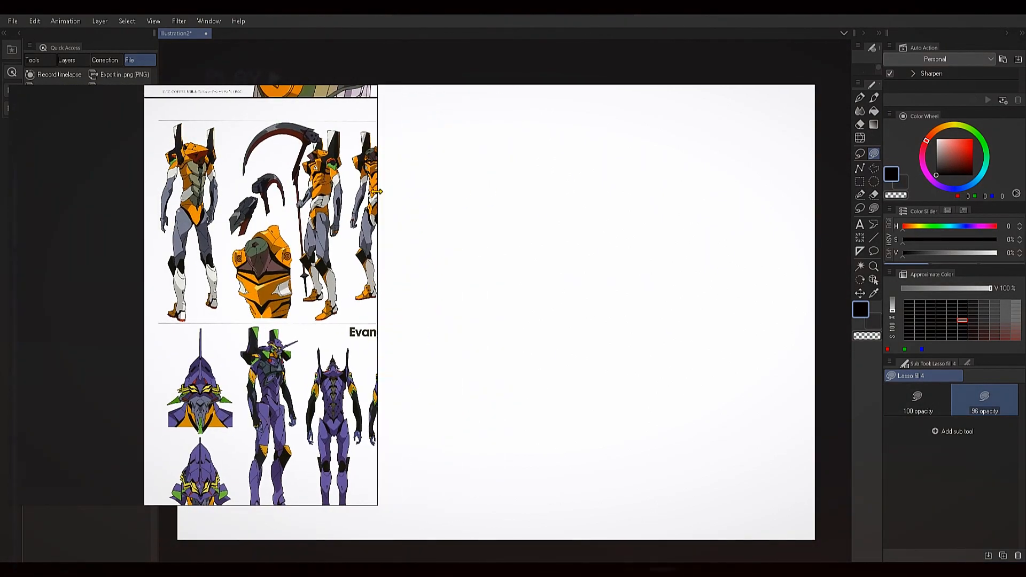
left_click_drag(291, 209, 182, 191)
left_click_drag(202, 226, 212, 215)
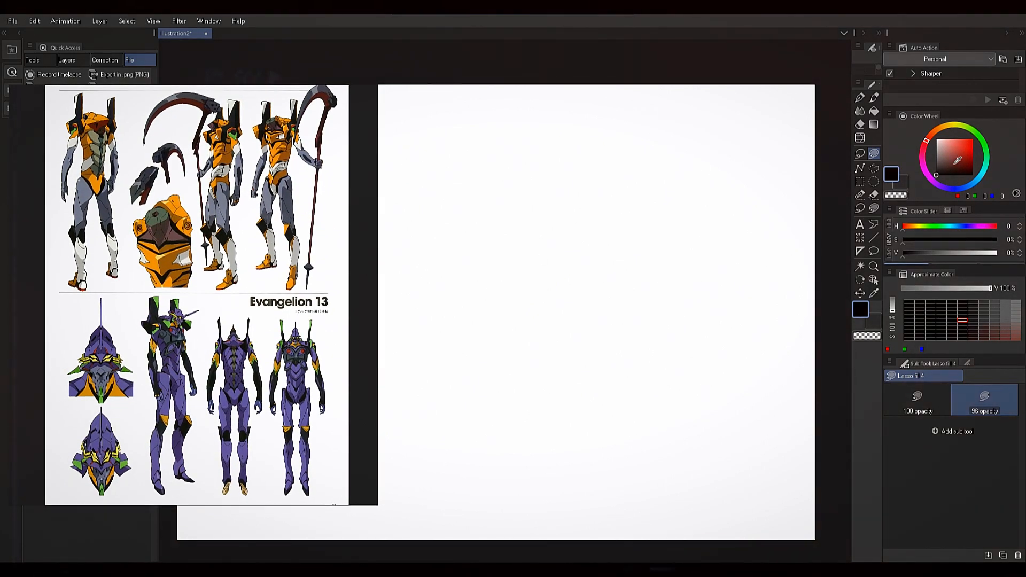
Choose a dark gray with 27% brightness and block in the top of the head silhouette with lasso-filled shapes
left_click(931, 160)
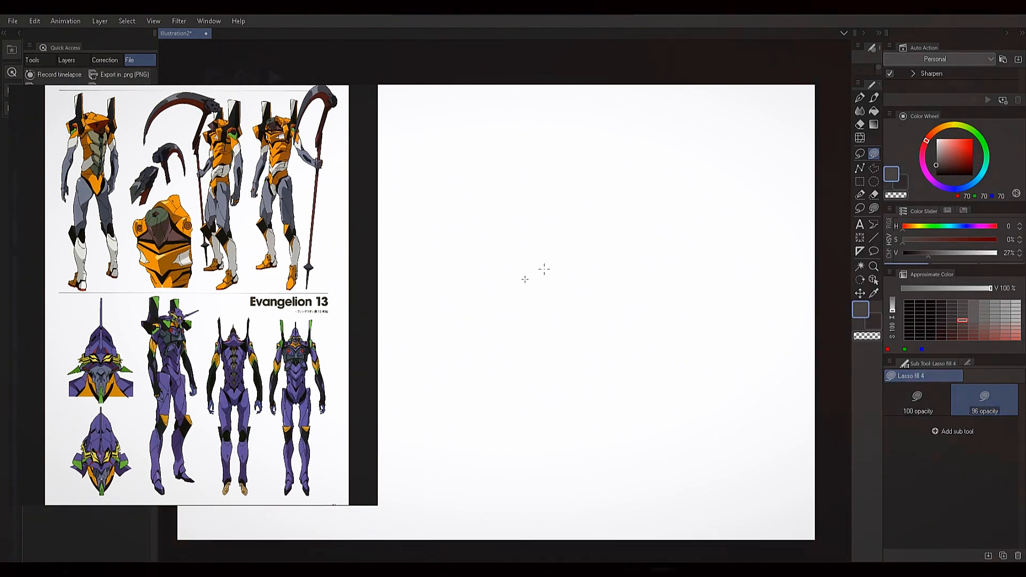
mouse_move(525, 265)
left_mouse_down()
mouse_move(556, 262)
mouse_move(517, 282)
mouse_move(521, 298)
mouse_move(527, 272)
mouse_move(547, 264)
mouse_move(529, 295)
mouse_move(561, 261)
mouse_move(501, 288)
mouse_move(606, 308)
left_mouse_up()
mouse_move(525, 273)
left_mouse_down()
mouse_move(554, 246)
mouse_move(587, 277)
mouse_move(593, 303)
mouse_move(552, 276)
left_mouse_up()
left_click_drag(557, 299, 592, 317)
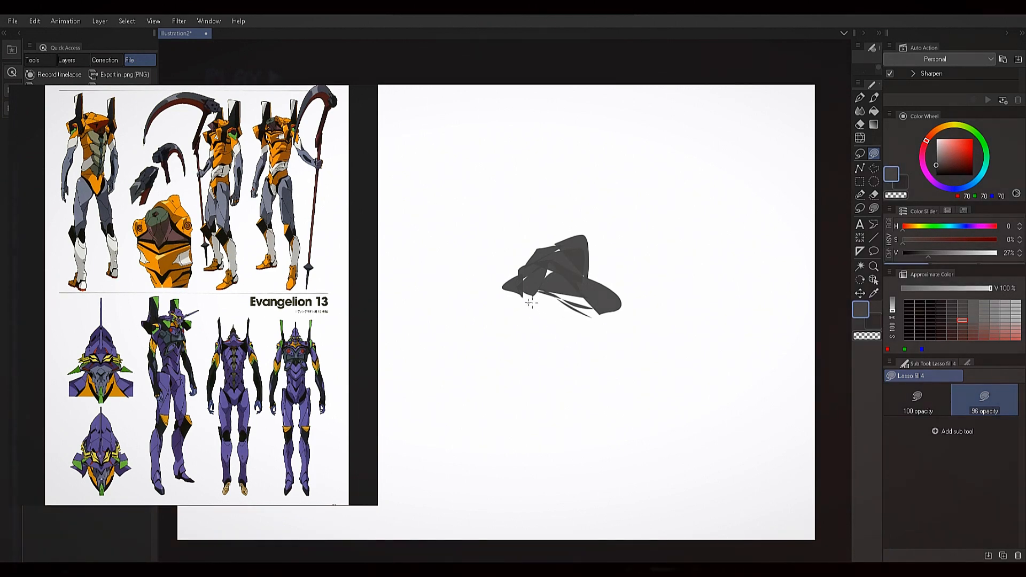
Extend the gray head silhouette downward with lasso-filled shapes for the face, jaw and neck
left_click_drag(533, 316, 604, 322)
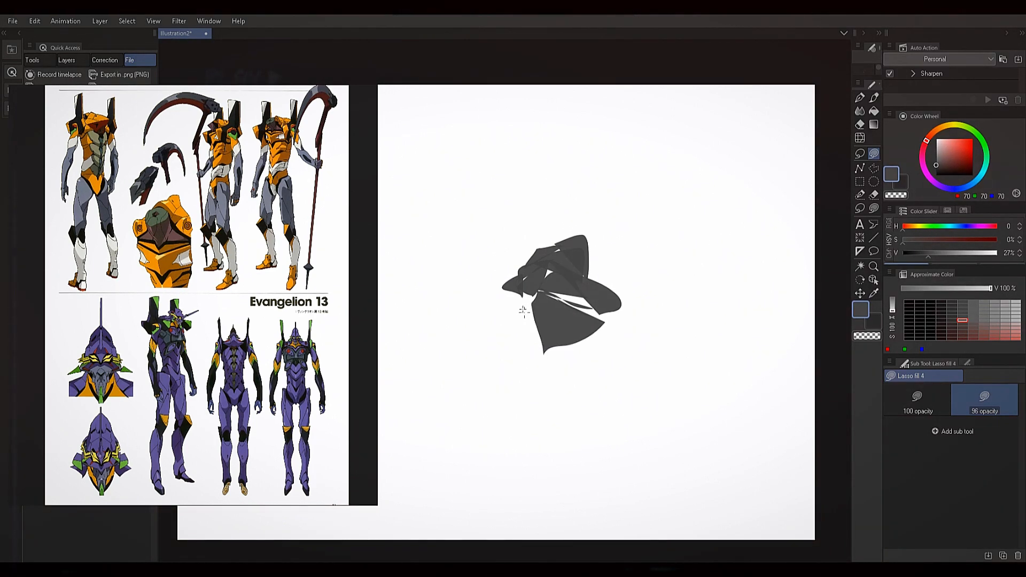
mouse_move(512, 293)
left_mouse_down()
mouse_move(518, 325)
mouse_move(557, 340)
mouse_move(545, 371)
mouse_move(561, 345)
left_mouse_up()
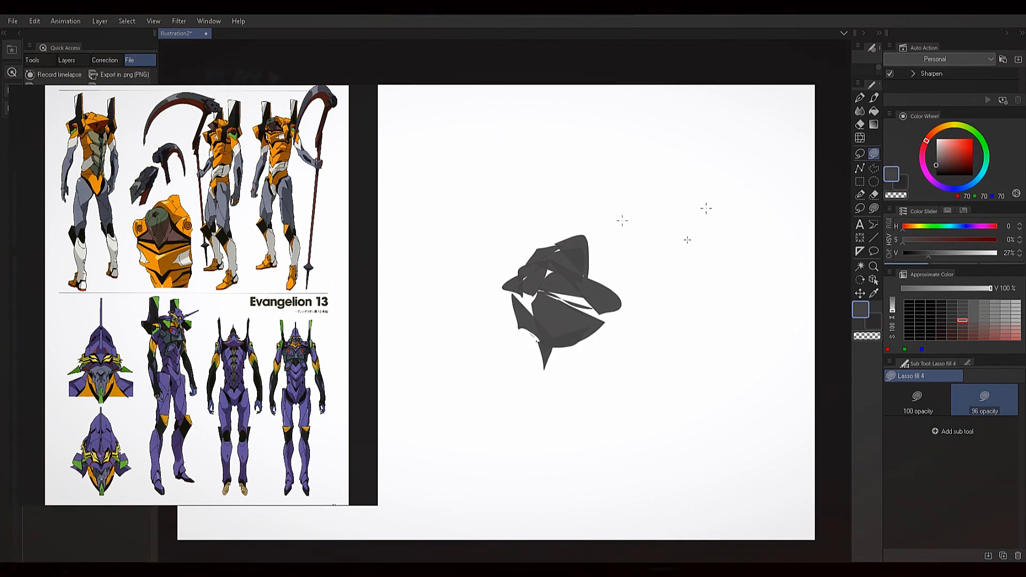
mouse_move(611, 320)
left_mouse_down()
mouse_move(558, 350)
mouse_move(527, 342)
mouse_move(524, 362)
mouse_move(539, 346)
left_mouse_up()
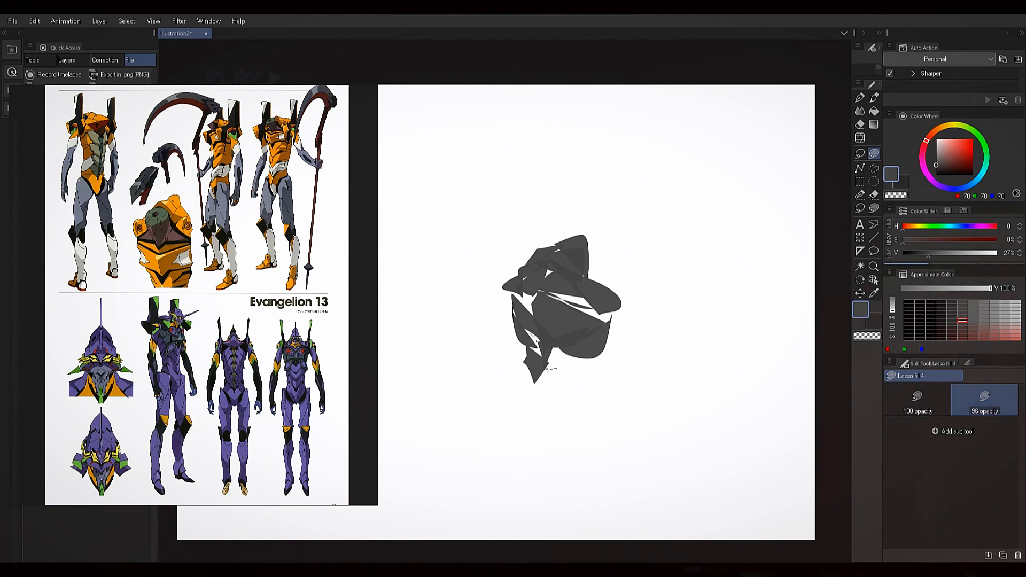
mouse_move(546, 371)
left_mouse_down()
mouse_move(561, 352)
mouse_move(580, 384)
mouse_move(541, 380)
left_mouse_up()
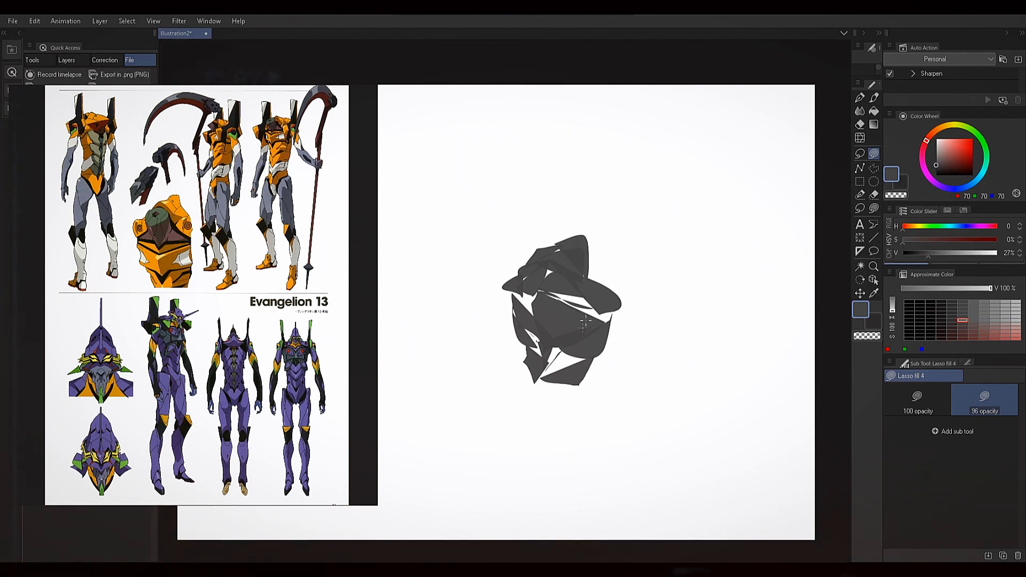
Choose a near-black with 7% brightness and add thin lasso-filled accents along the helmet's pointed front, upper fin and rear edge
key("alt+space")
left_click_drag(586, 321, 587, 333)
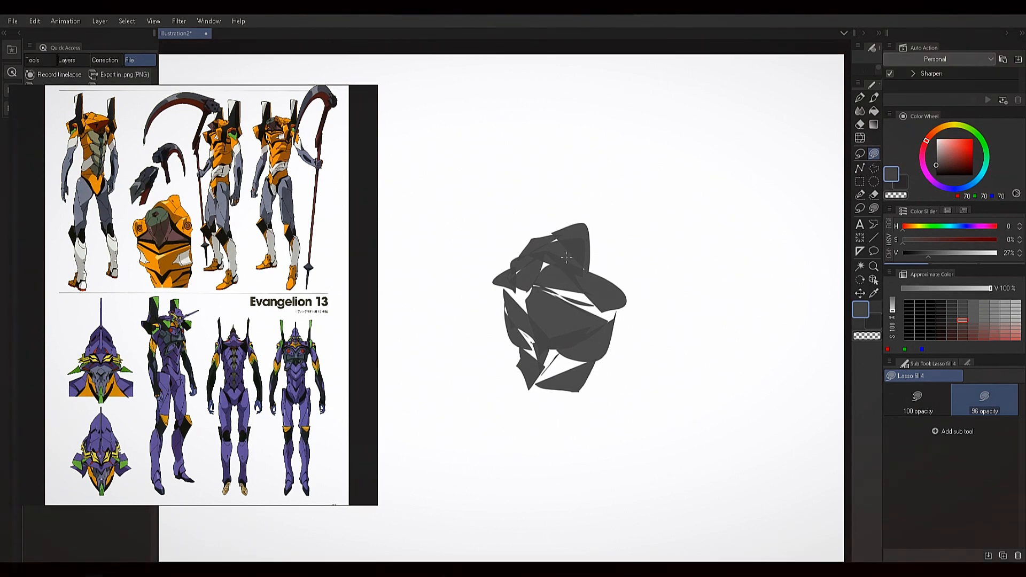
left_click(937, 173)
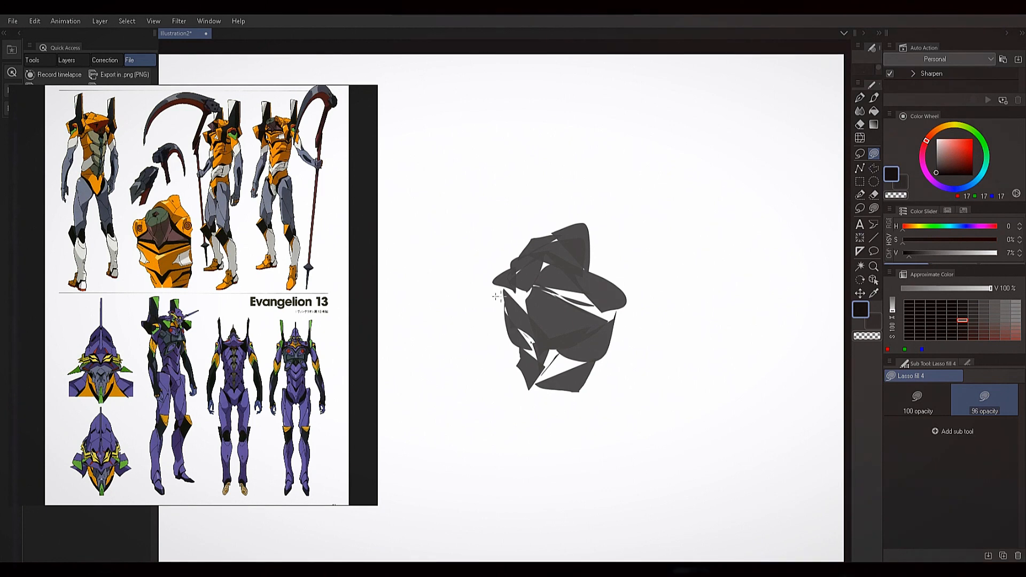
mouse_move(488, 278)
left_mouse_down()
mouse_move(510, 301)
mouse_move(500, 280)
left_mouse_up()
mouse_move(569, 255)
left_mouse_down()
mouse_move(571, 285)
mouse_move(609, 321)
left_mouse_up()
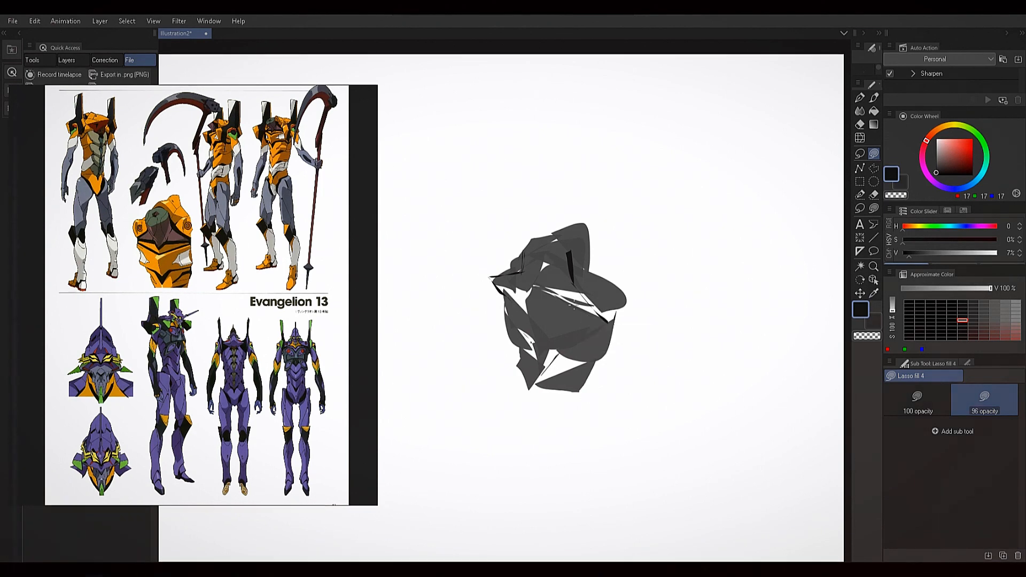
Reposition the reference window beside the head sketch, keeping the whole Evangelion 13 sheet visible
key("alt")
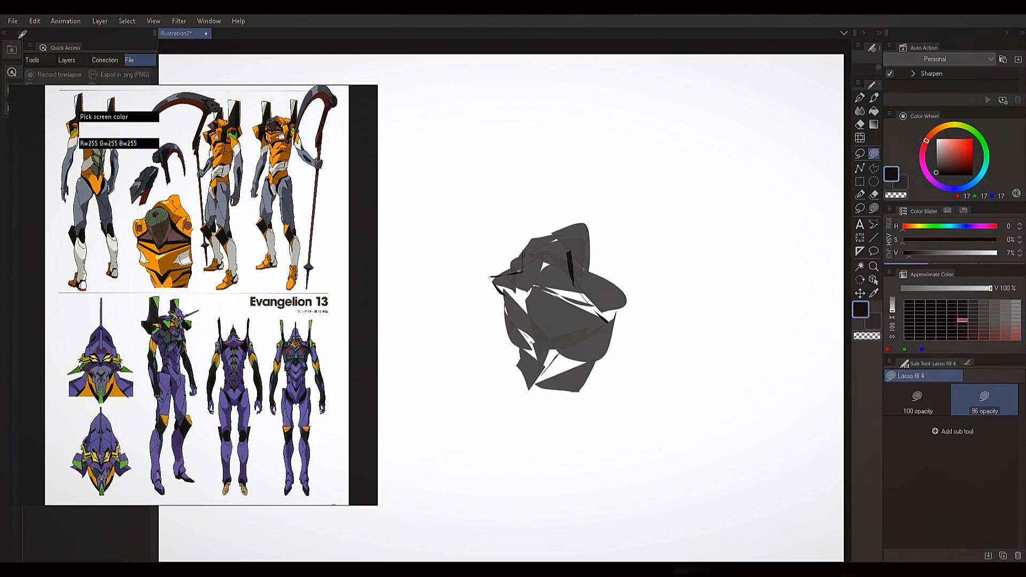
key("Escape")
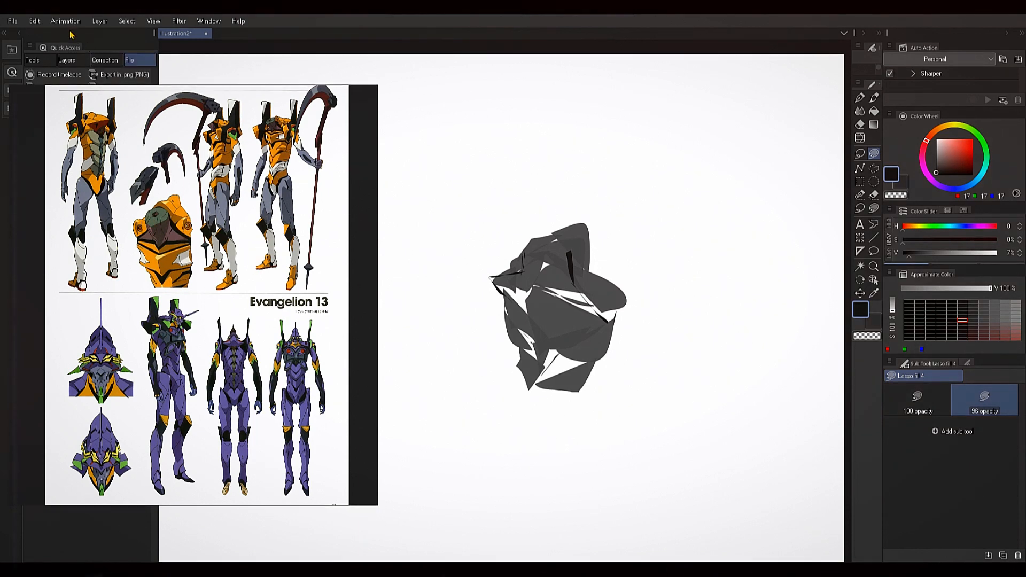
left_click(37, 22)
left_click_drag(152, 126, 252, 128)
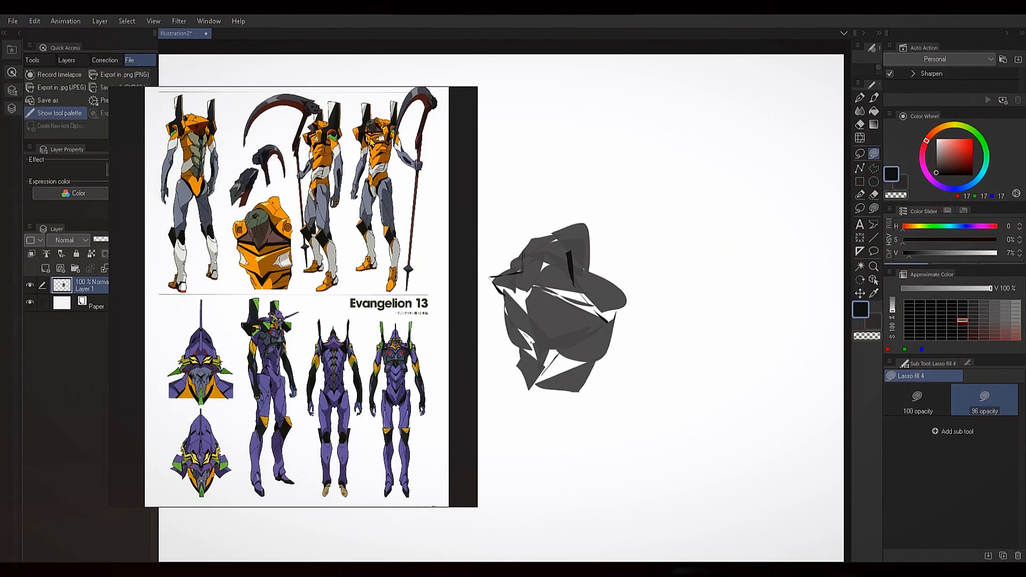
left_click(35, 22)
mouse_move(12, 22)
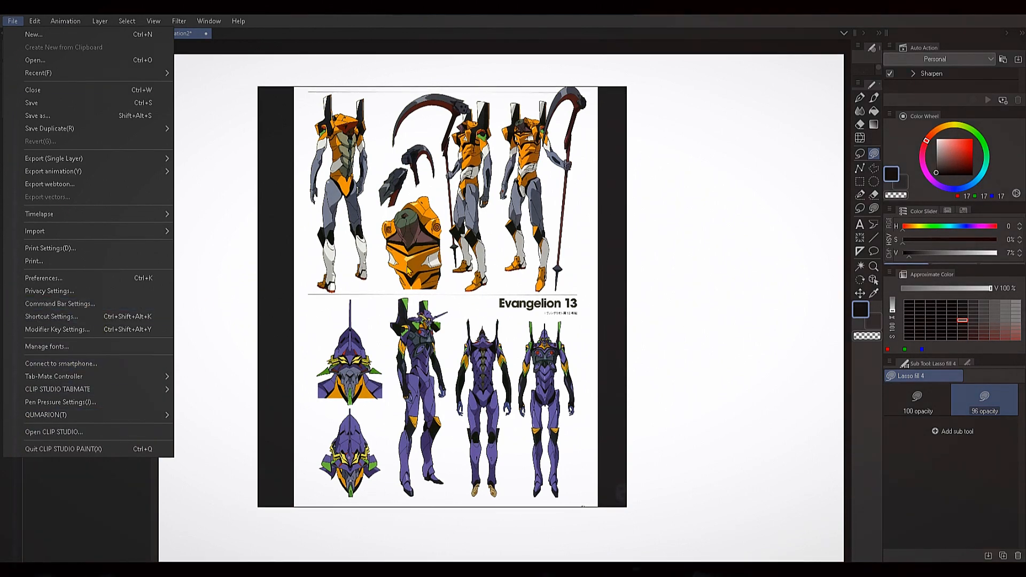
left_click(496, 231)
mouse_move(496, 231)
left_mouse_down()
mouse_move(337, 244)
mouse_move(300, 227)
left_mouse_up()
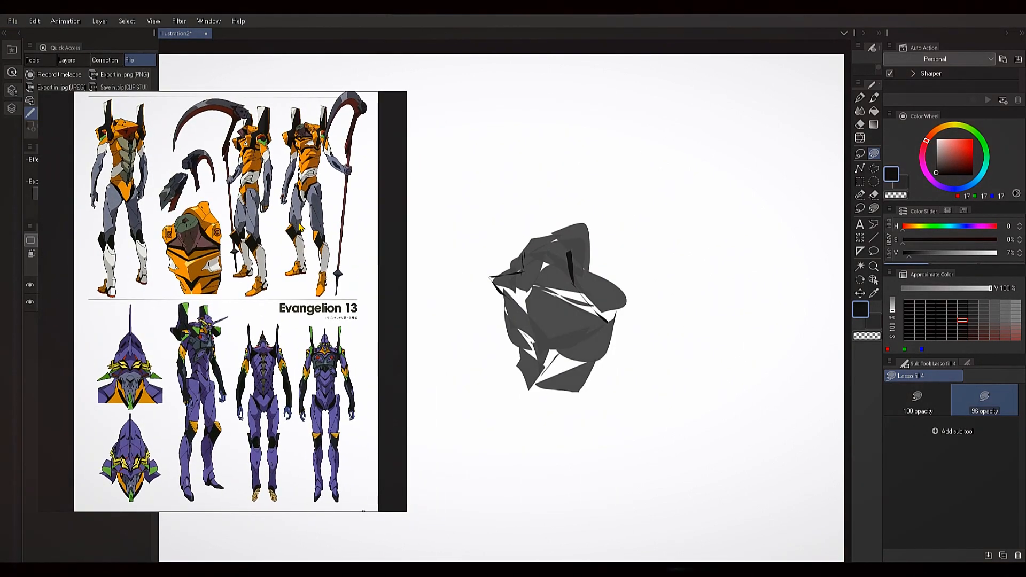
Switch to the XP-Pen driver, customize the lower pen button as X for the Clip Studio Paint profile, and save the configuration
left_click(658, 275, "alt")
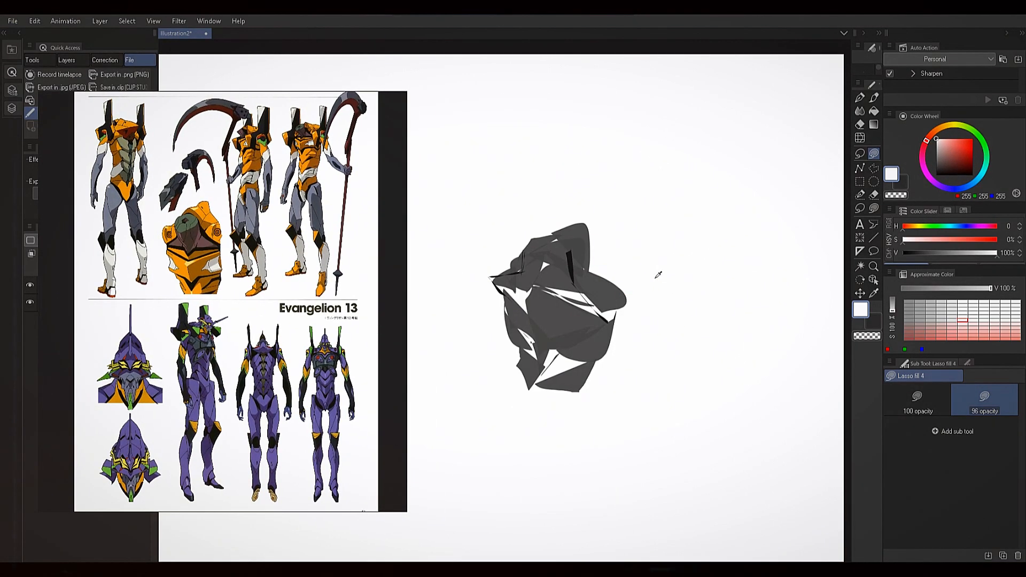
left_click(630, 558)
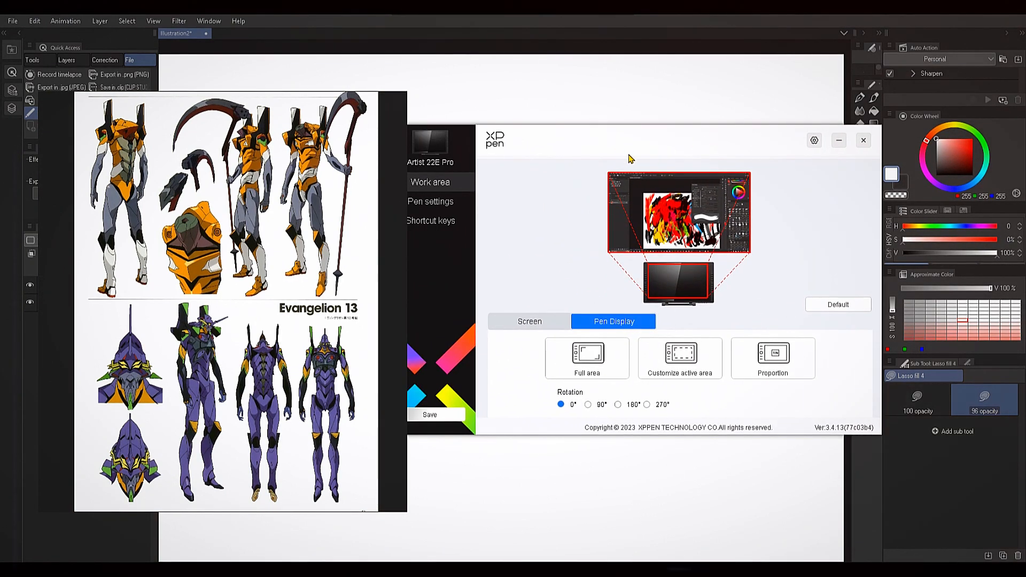
left_click(430, 201)
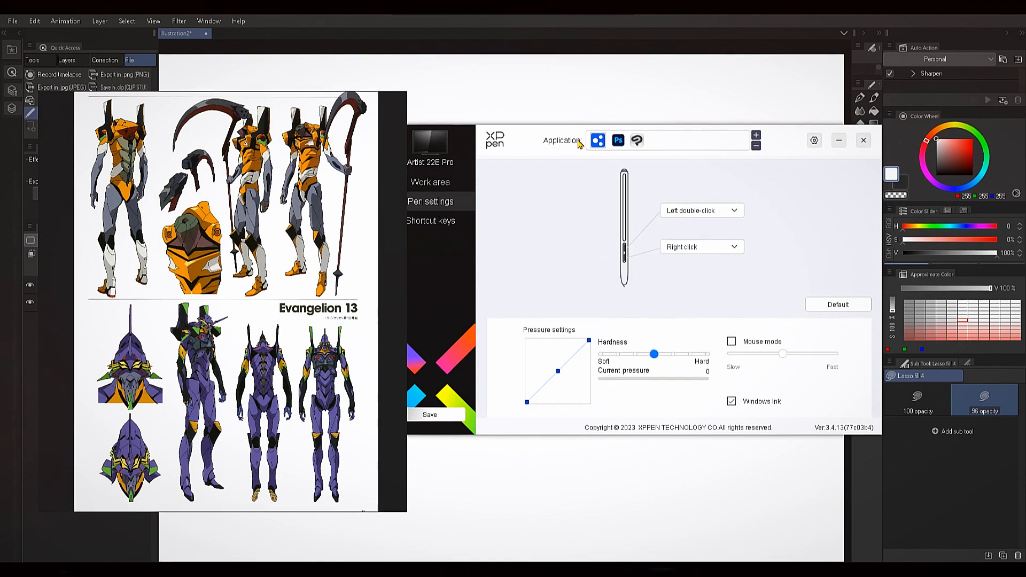
left_click(638, 141)
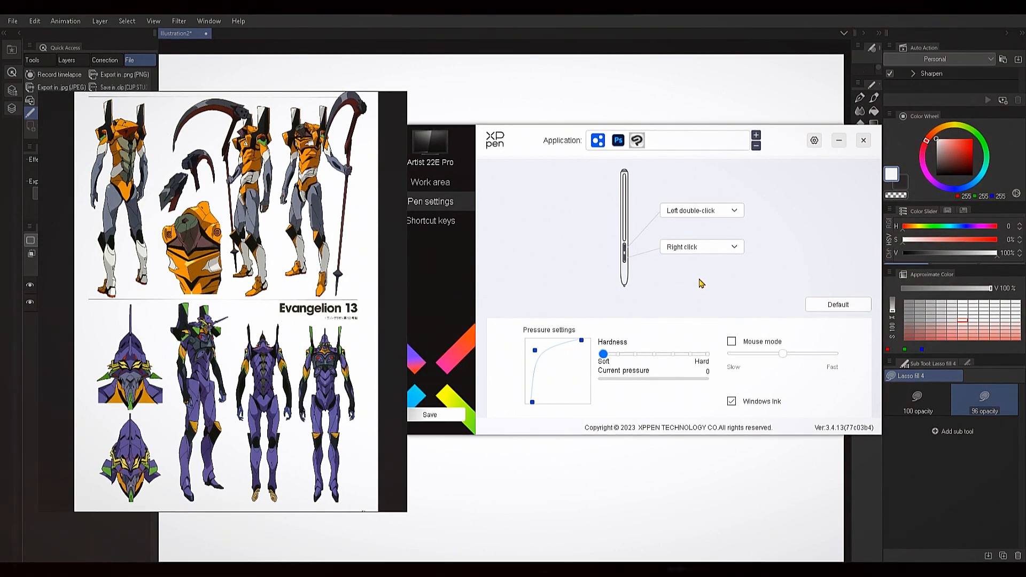
left_click(728, 248)
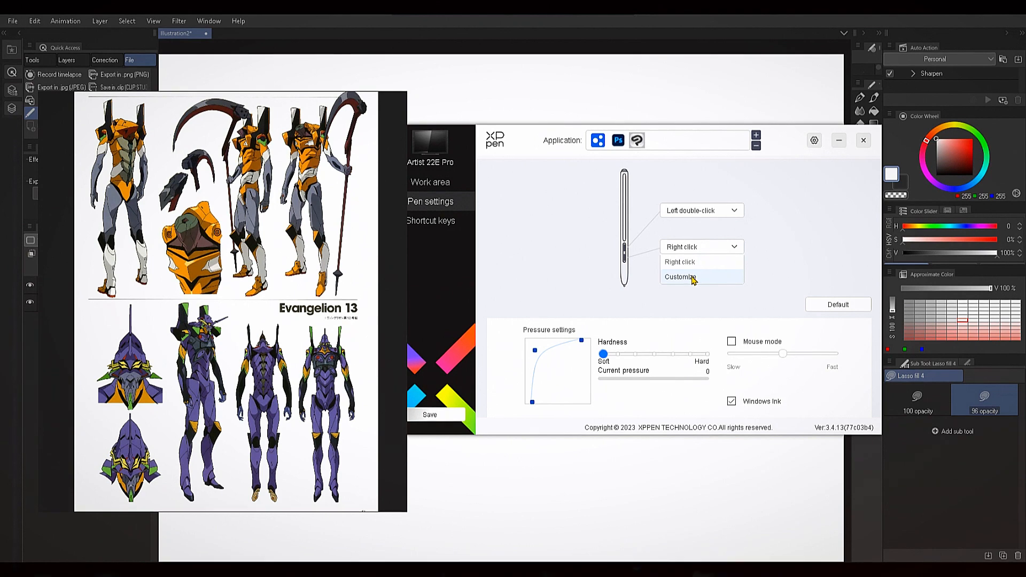
left_click(693, 277)
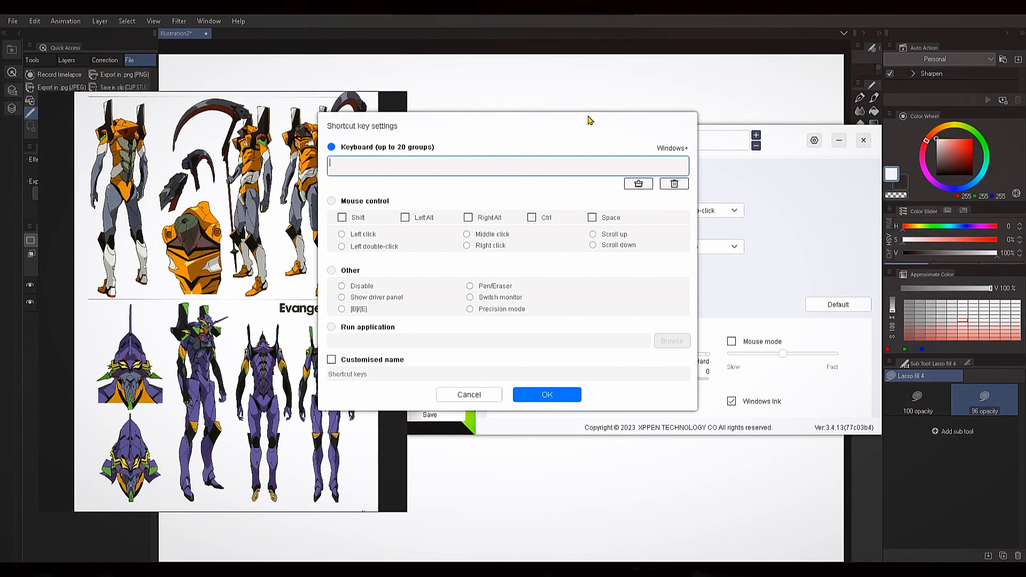
left_click(550, 395)
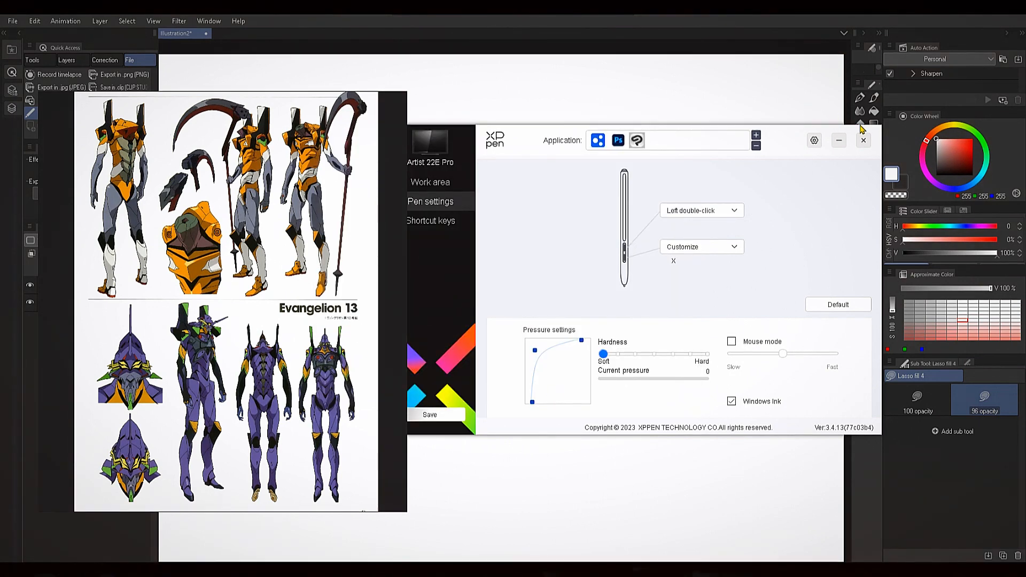
left_click(429, 415)
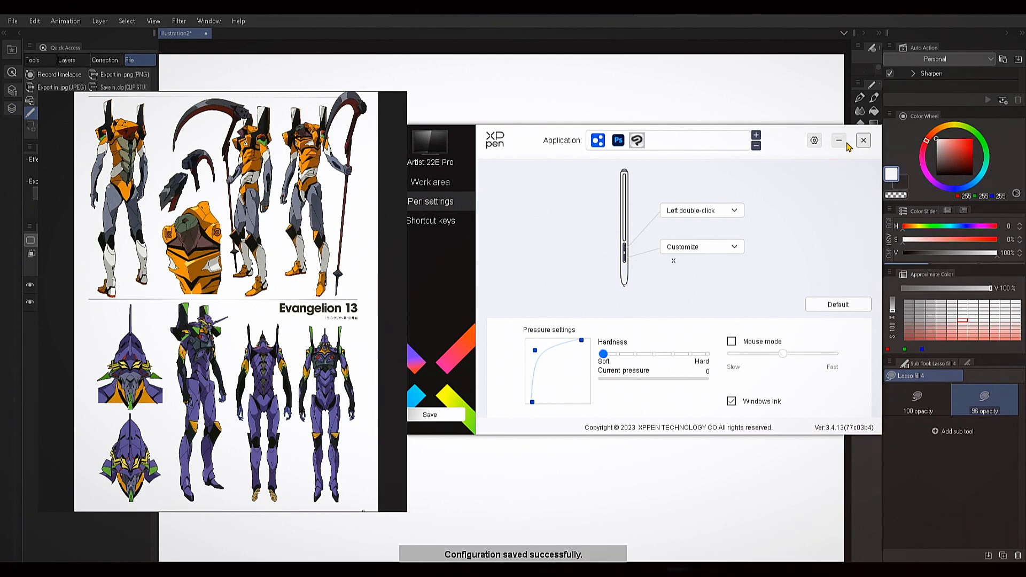
left_click(839, 140)
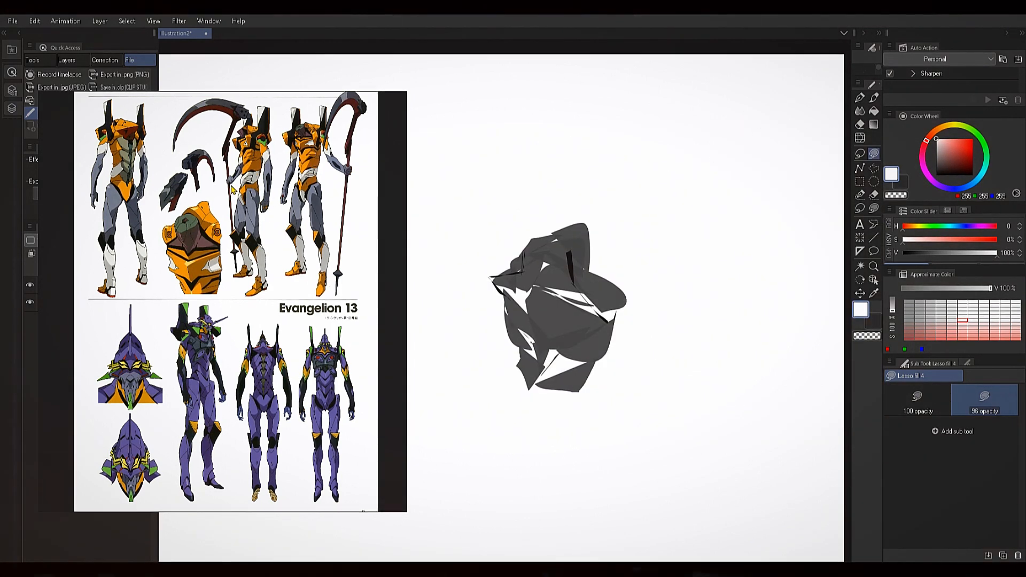
Sample the muted green from the orange Evangelion's head in the reference and lasso-fill the helmet dome and pointed front
key("i")
left_click(192, 225)
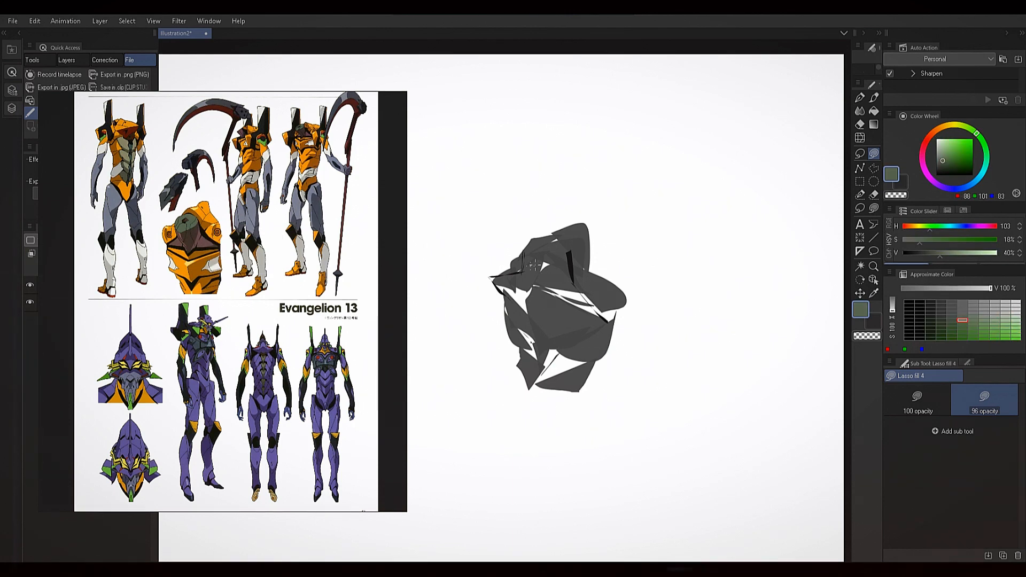
mouse_move(535, 249)
left_mouse_down()
mouse_move(557, 254)
mouse_move(540, 267)
mouse_move(562, 258)
left_mouse_up()
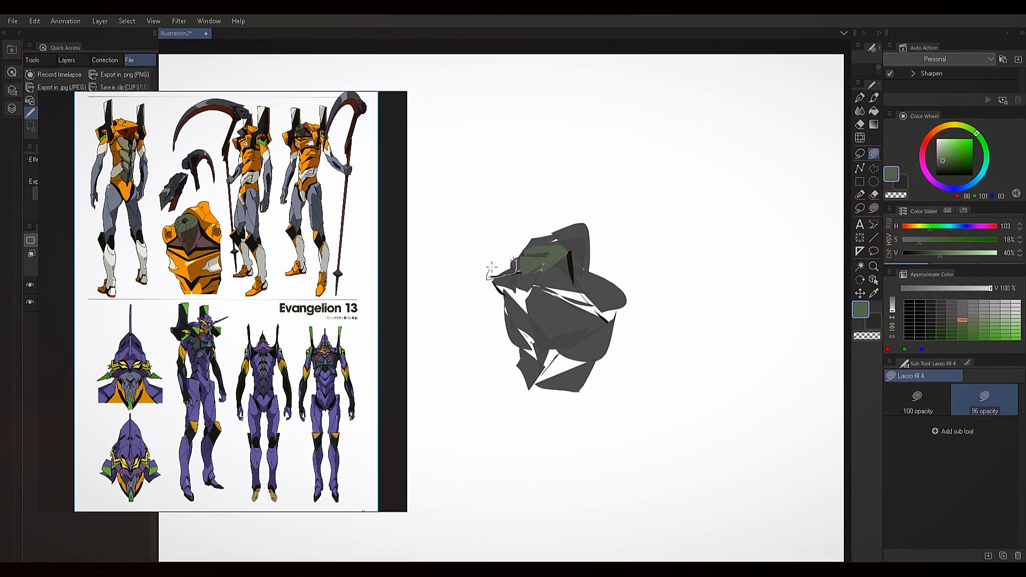
left_click_drag(492, 266, 490, 273)
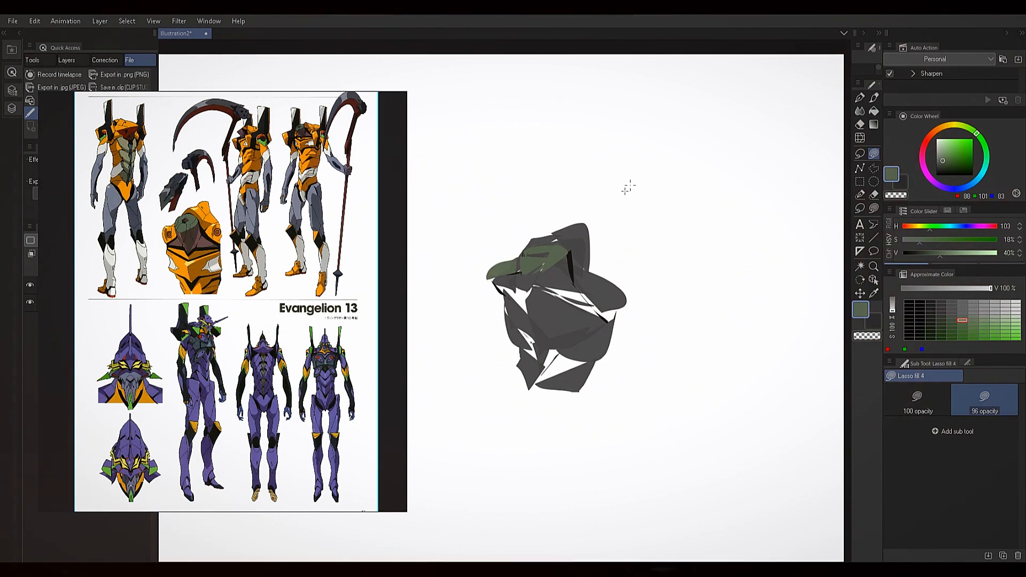
Sample the reference's orange and lasso-fill the helmet's pointed front, rear lobe, upper fin and top edge
left_click(219, 202, "alt")
left_click_drag(516, 266, 512, 279)
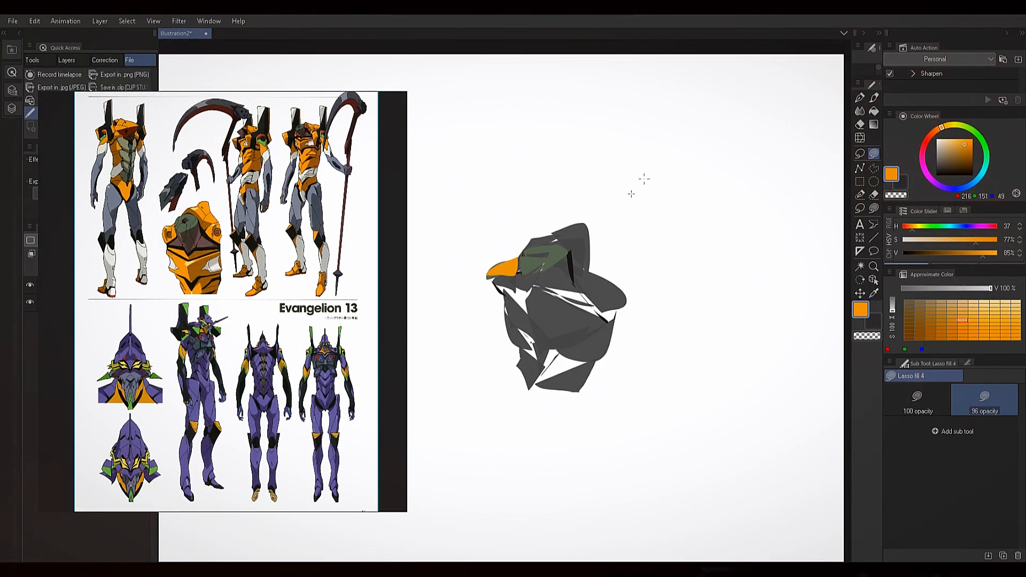
mouse_move(571, 248)
left_mouse_down()
mouse_move(578, 278)
mouse_move(596, 269)
mouse_move(629, 290)
mouse_move(583, 281)
left_mouse_up()
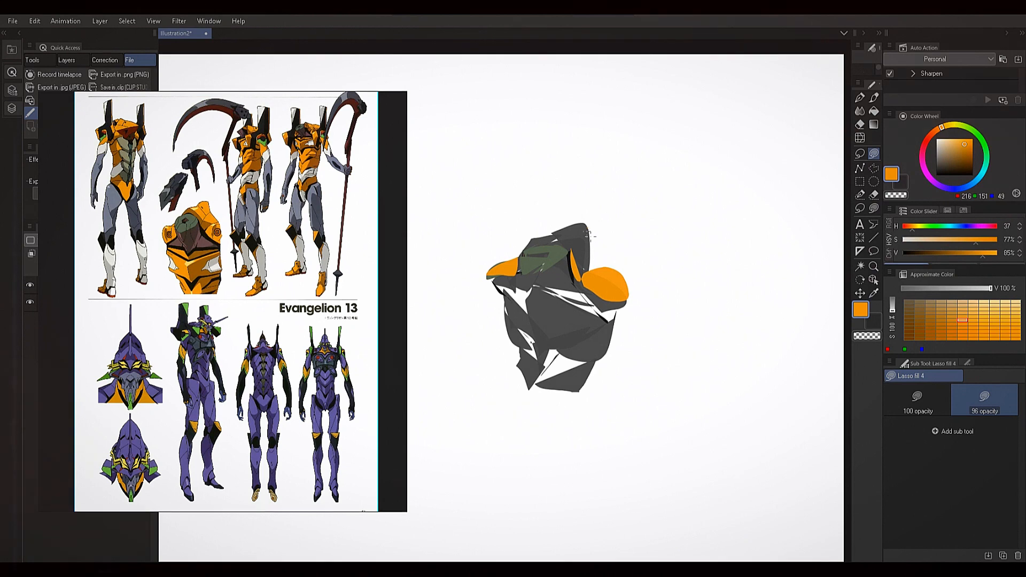
left_click_drag(587, 228, 585, 226)
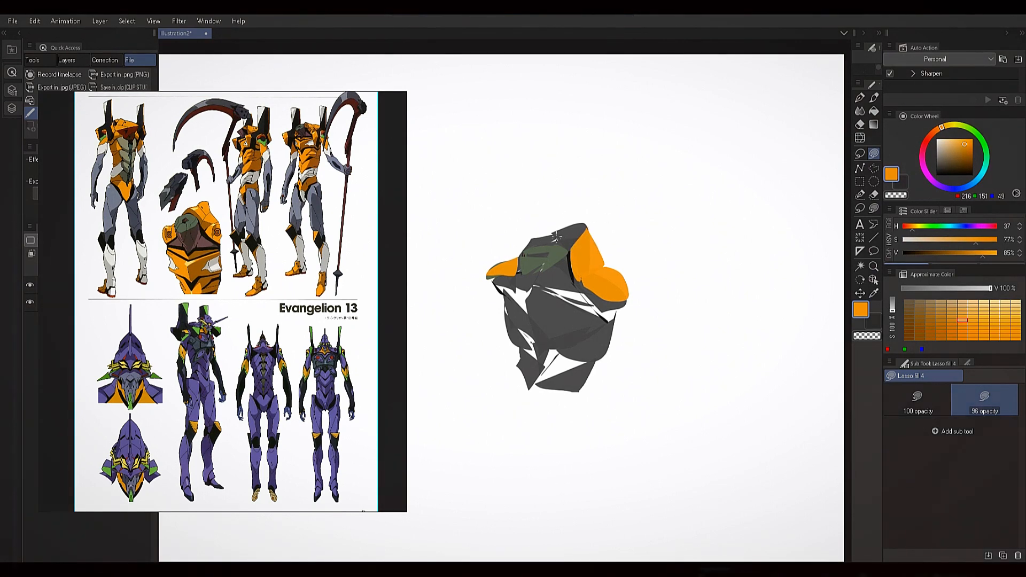
left_click_drag(556, 242, 553, 240)
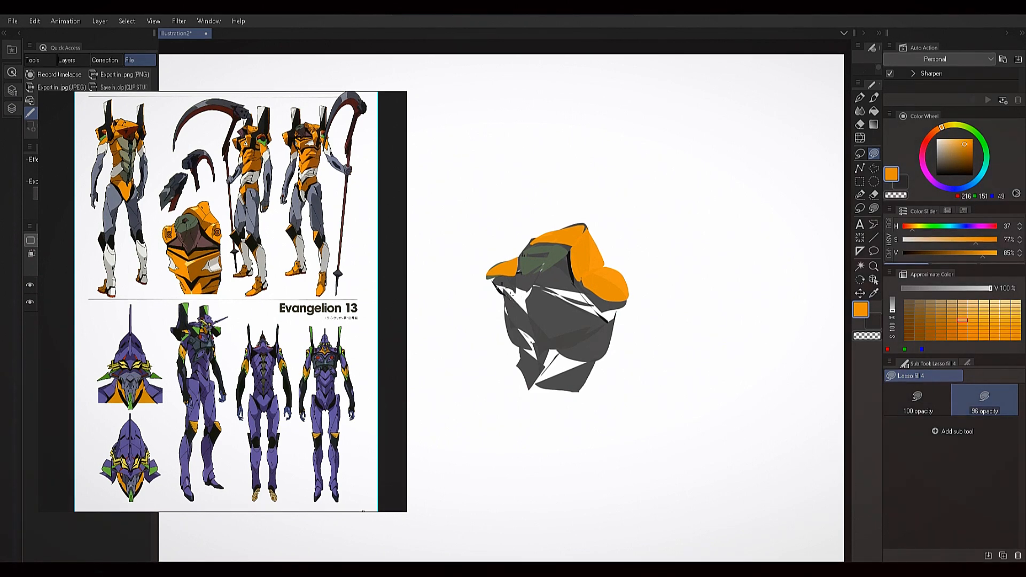
Lasso-fill orange armor plates across the face, cheeks, jaw and chin, leaving dark gaps between them
left_click_drag(500, 290, 533, 309)
left_click_drag(534, 303, 561, 287)
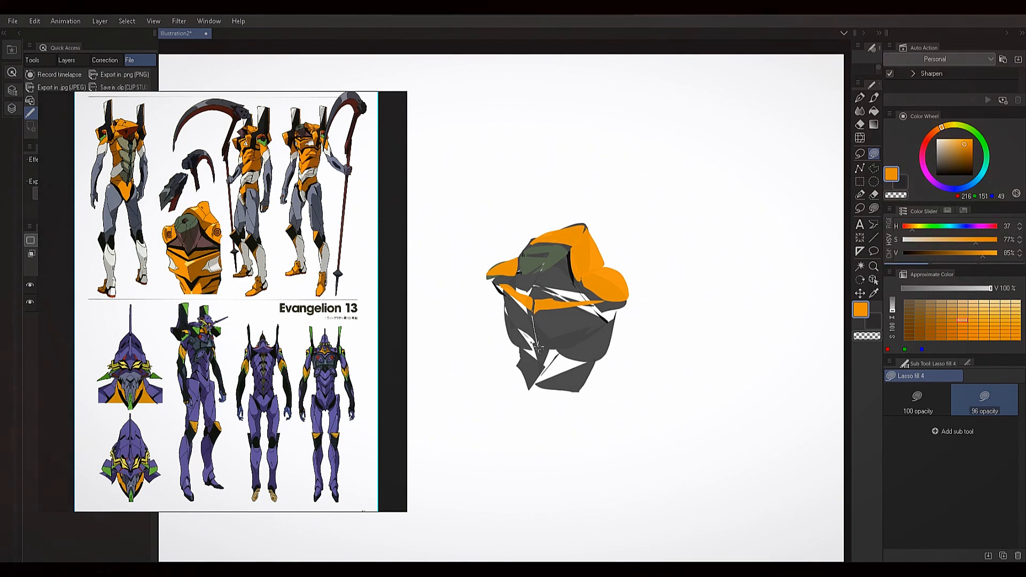
mouse_move(537, 348)
left_mouse_down()
mouse_move(586, 347)
mouse_move(607, 320)
mouse_move(534, 309)
mouse_move(505, 290)
left_mouse_up()
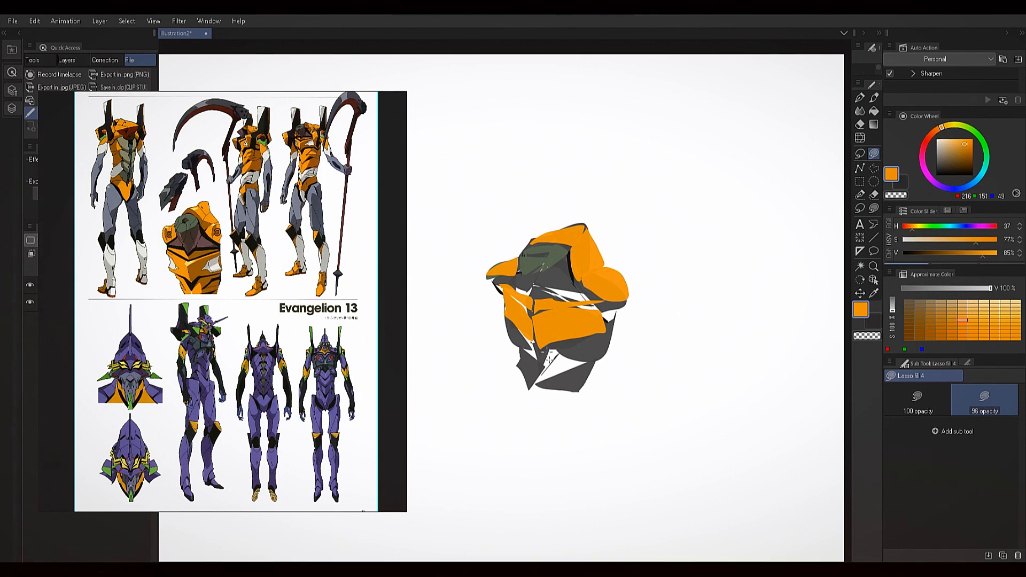
mouse_move(524, 349)
left_mouse_down()
mouse_move(537, 369)
mouse_move(548, 354)
mouse_move(590, 342)
mouse_move(535, 375)
mouse_move(513, 338)
left_mouse_up()
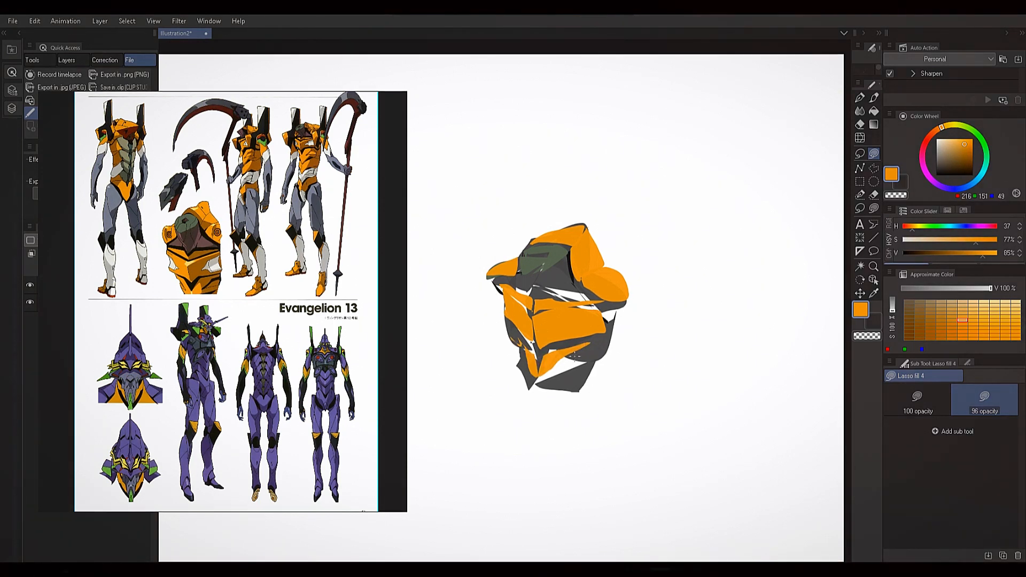
left_click_drag(575, 355, 535, 369)
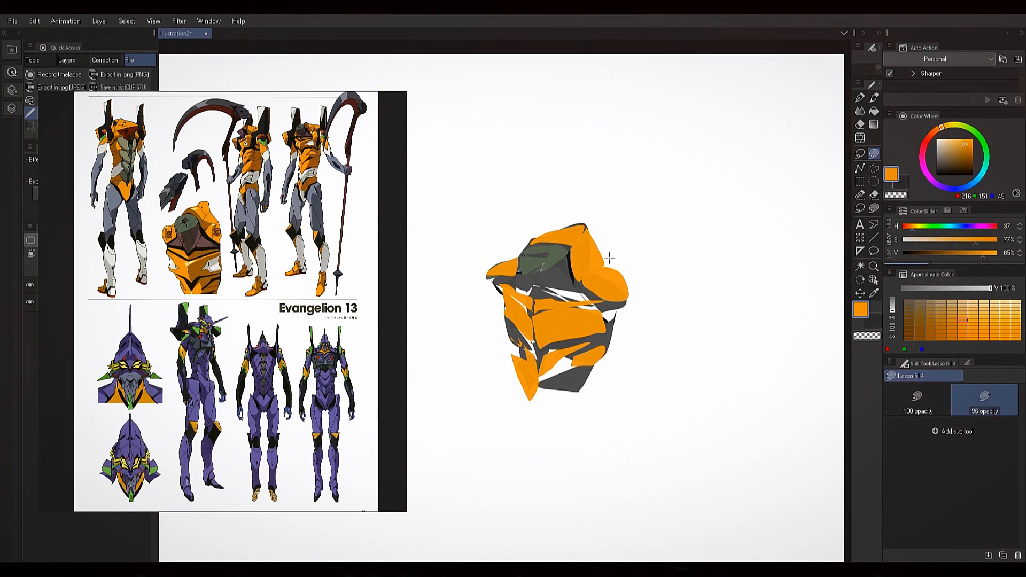
key("ctrl+s")
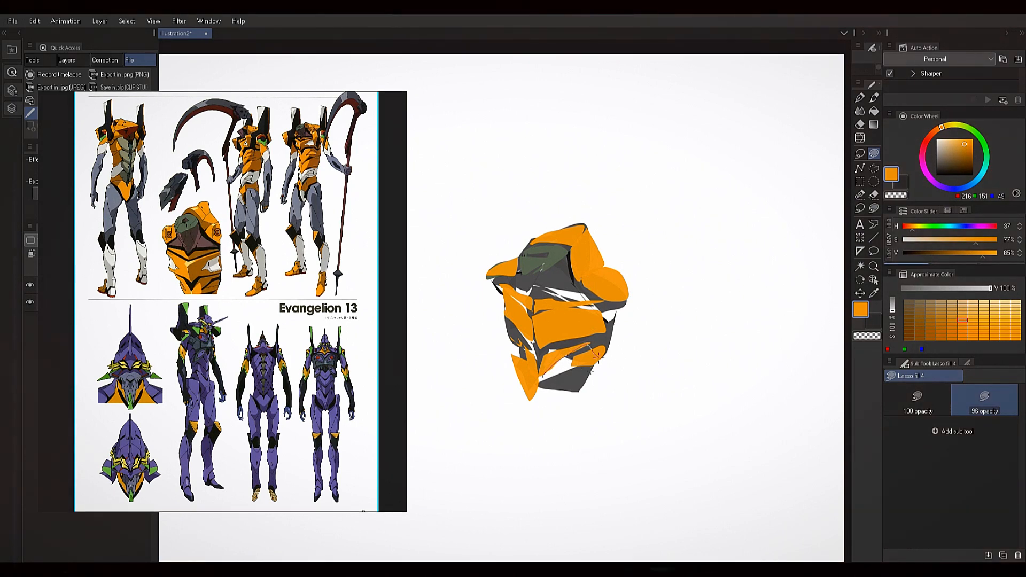
left_click_drag(598, 354, 540, 346)
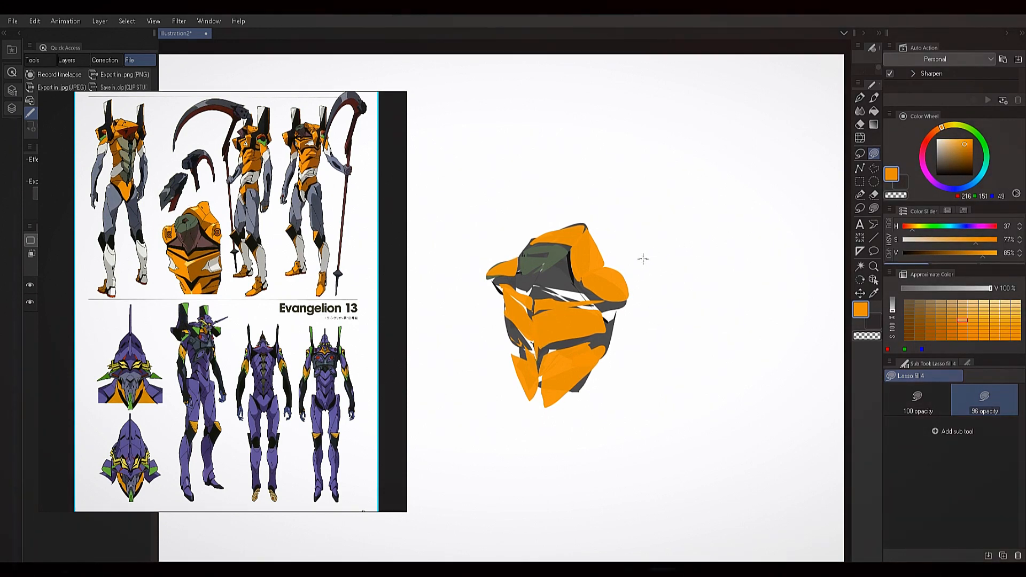
Sample the dark maroon from the reference head and lasso-fill the area between the green dome and the orange face plates
key("i")
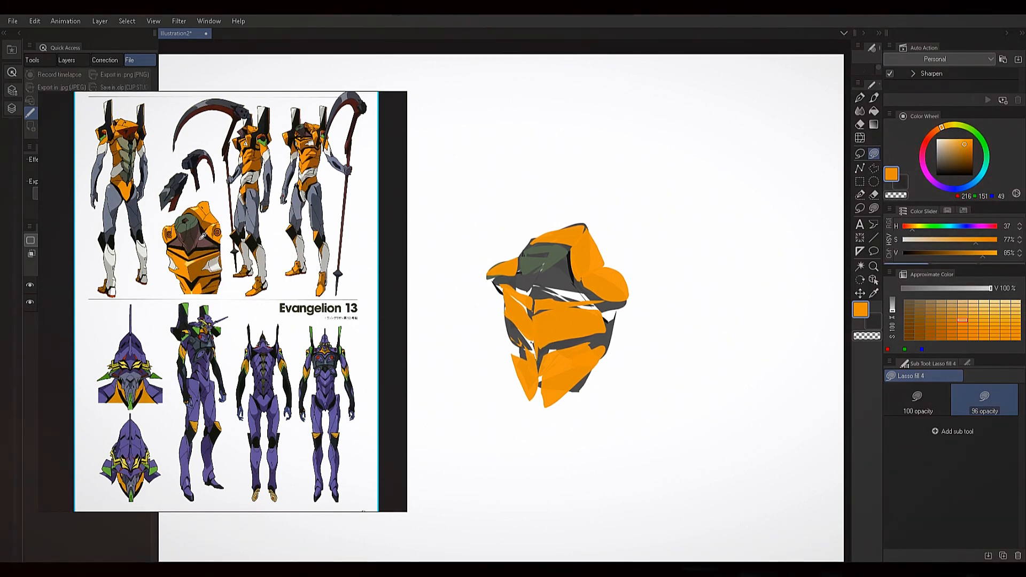
left_click(205, 237)
left_click(212, 237)
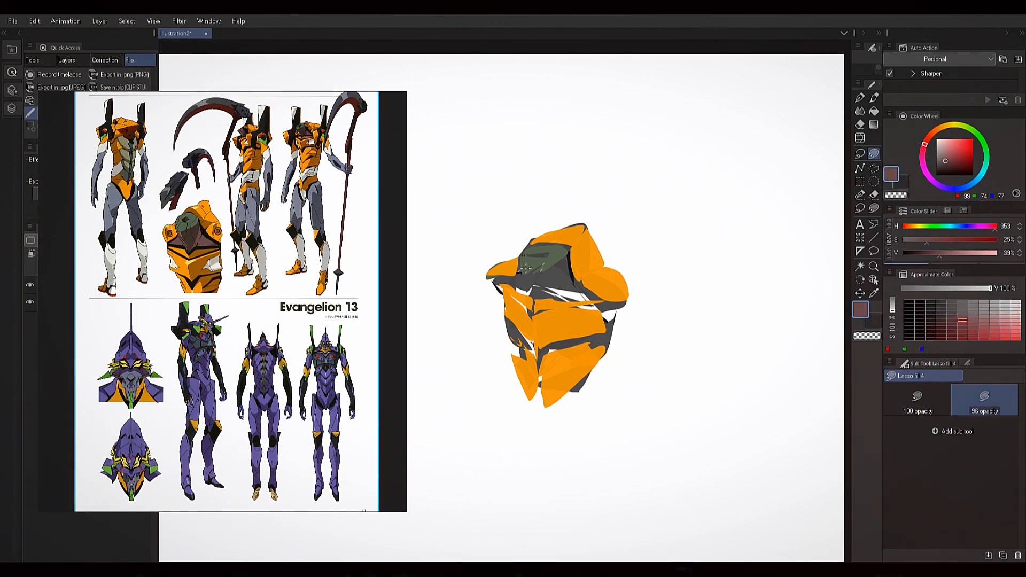
left_click_drag(522, 267, 562, 261)
mouse_move(540, 294)
left_mouse_down()
mouse_move(524, 267)
mouse_move(517, 292)
mouse_move(593, 300)
left_mouse_up()
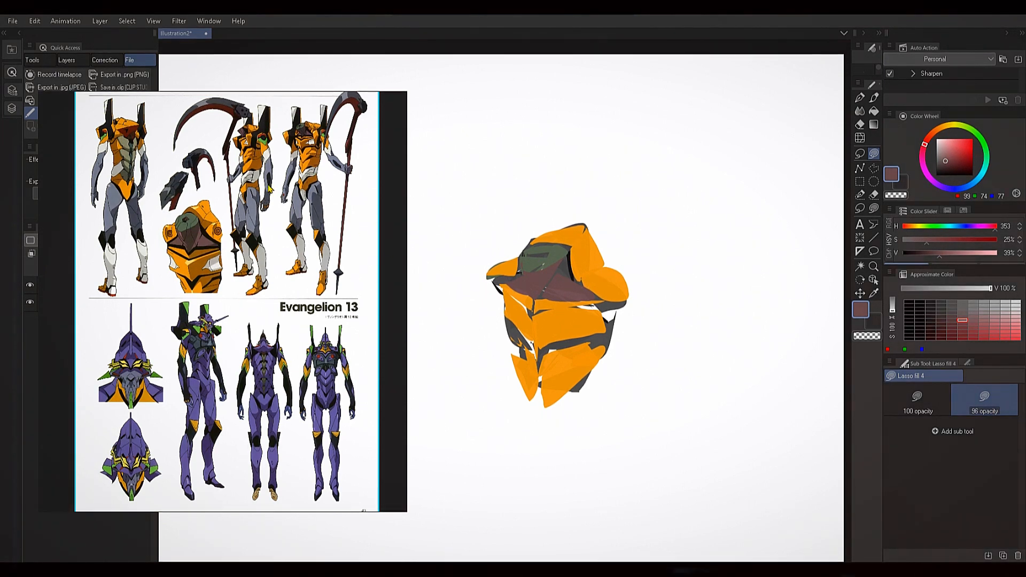
Sample a near-black with 8% brightness from the reference and add thin accents along the face plate gaps and central ridge
key("i")
left_click(259, 238)
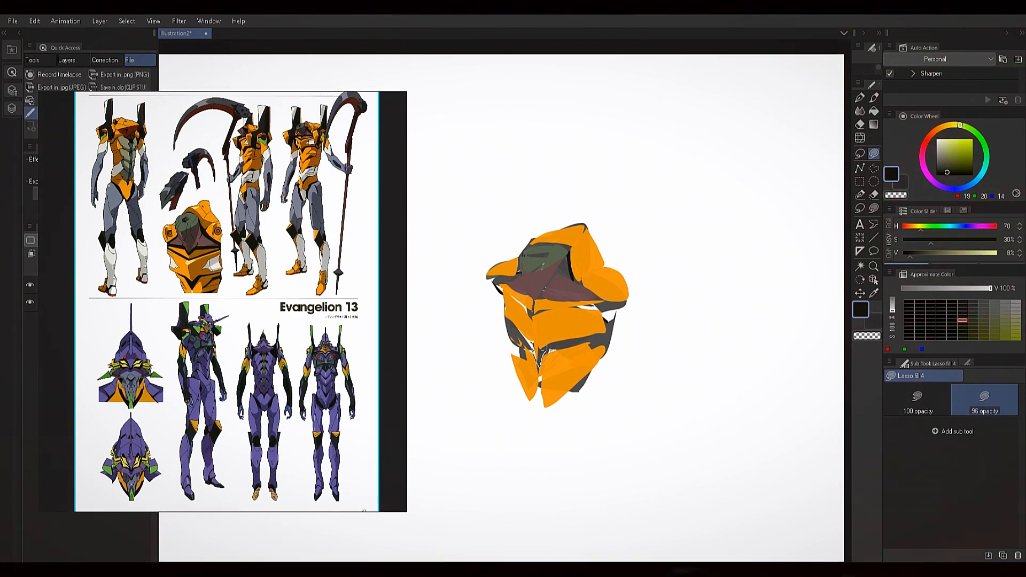
mouse_move(531, 346)
left_mouse_down()
mouse_move(556, 296)
mouse_move(554, 342)
left_mouse_up()
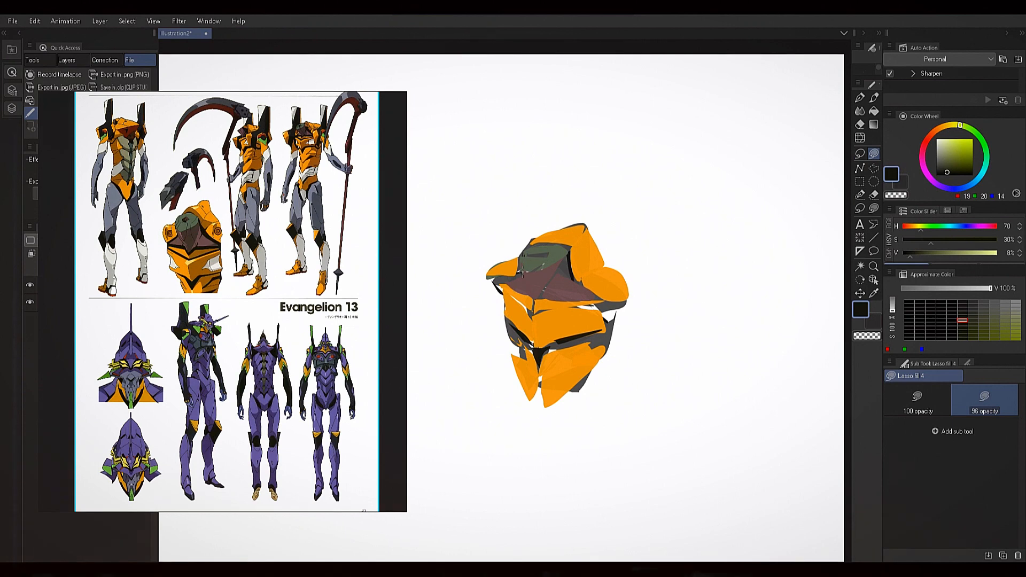
mouse_move(524, 272)
left_mouse_down()
mouse_move(531, 297)
mouse_move(523, 269)
left_mouse_up()
mouse_move(543, 309)
left_mouse_down()
mouse_move(577, 308)
mouse_move(535, 309)
left_mouse_up()
Sharpen the seams around the upper face plate with lasso-filled shapes in sampled orange and dark brown
left_click(529, 314, "alt")
left_click(525, 315, "alt")
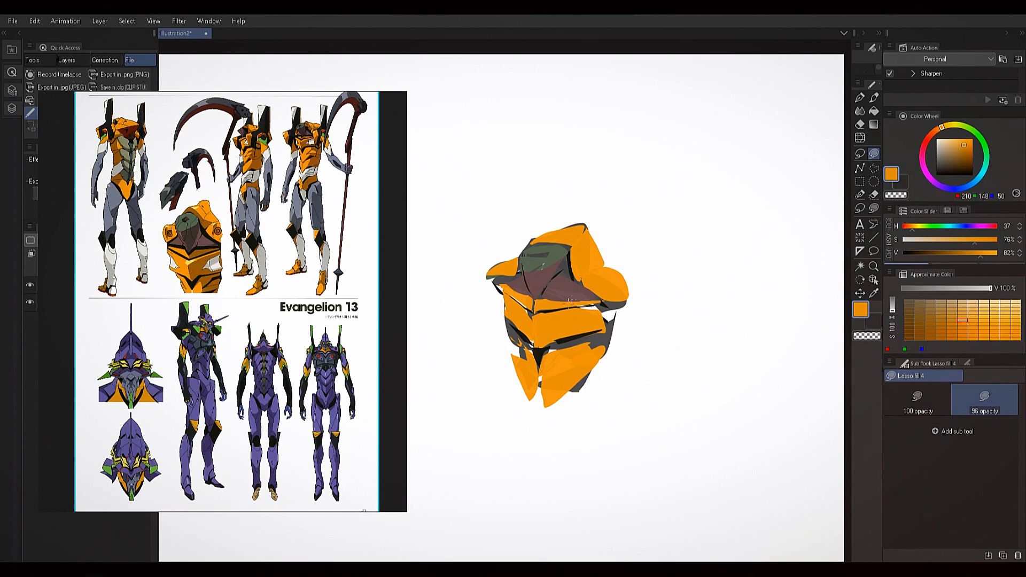
left_click(588, 325, "alt")
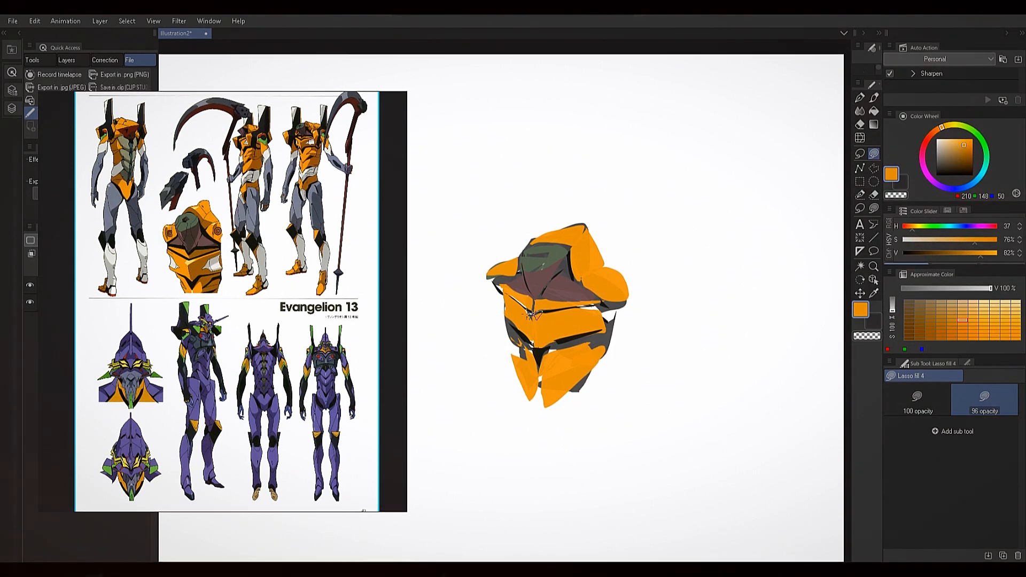
left_click(537, 316, "alt")
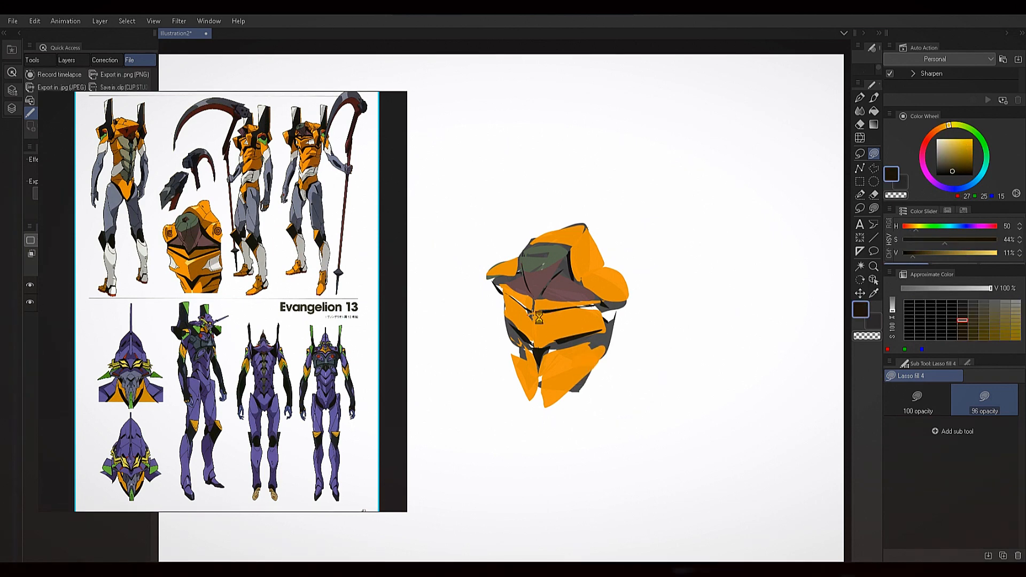
left_click(565, 335, "alt")
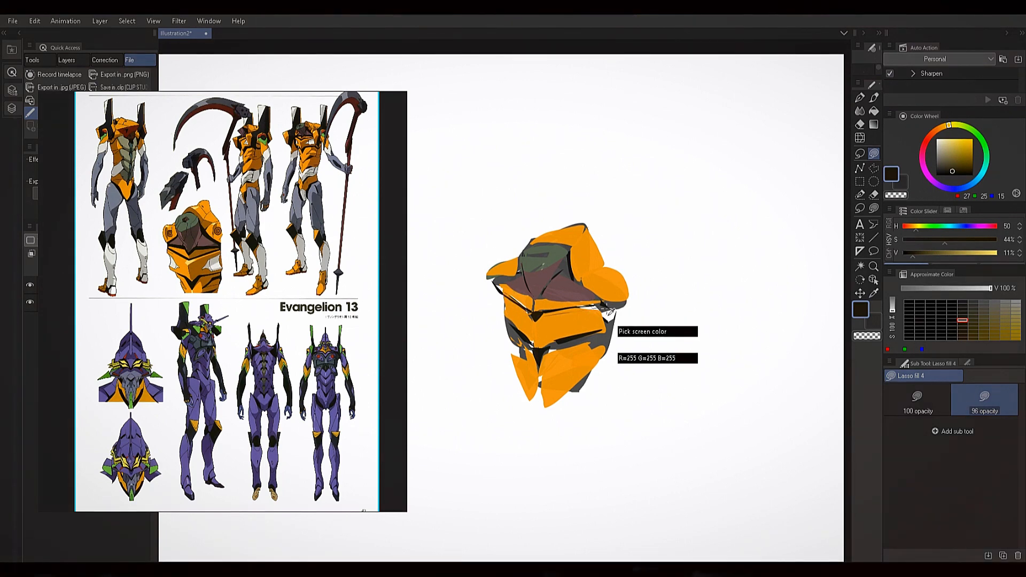
Lasso-fill white markings on both sides of the central face plate and refine their edges with sampled white and orange
key("x")
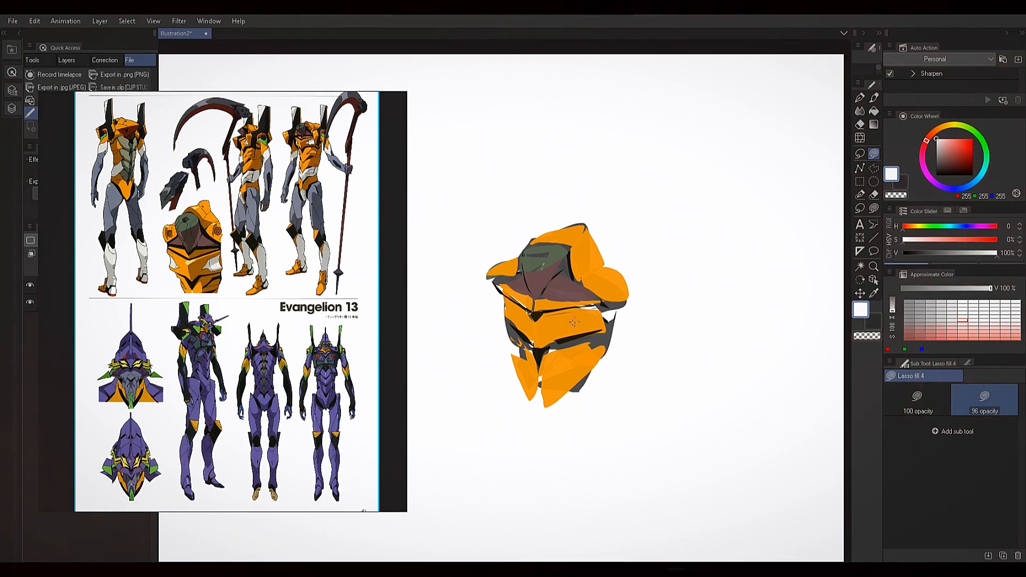
left_click_drag(599, 328, 591, 319)
mouse_move(511, 323)
left_mouse_down()
mouse_move(506, 310)
mouse_move(517, 323)
left_mouse_up()
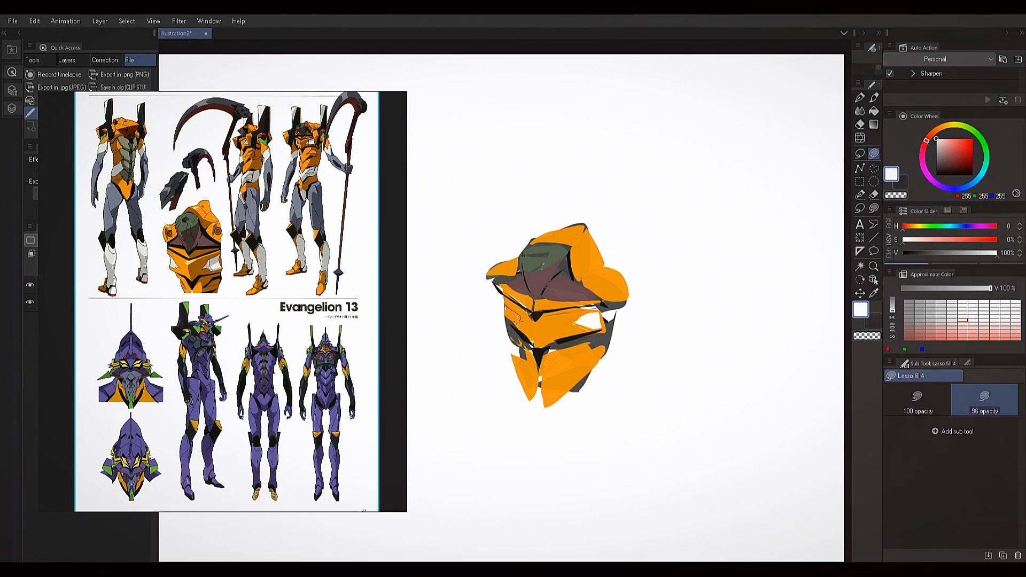
left_click(578, 323, "alt")
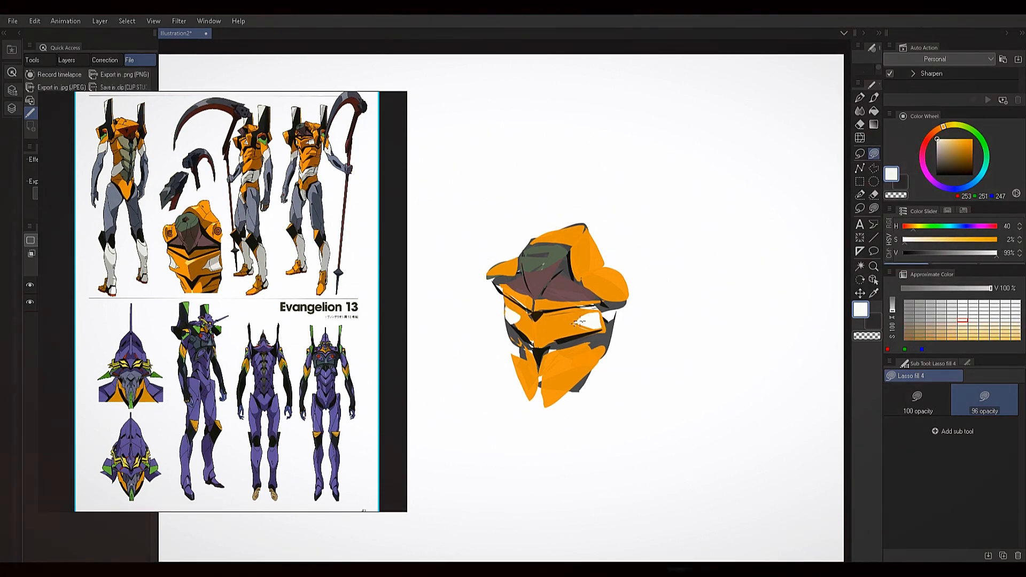
left_click(588, 309, "alt")
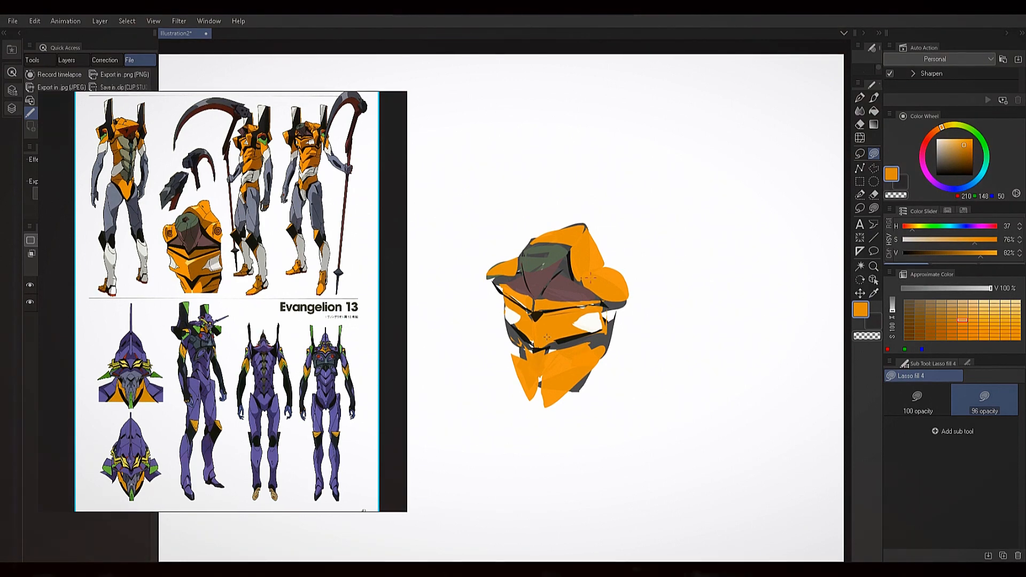
Refine the lower-left jaw plate and its seam with lasso-filled shapes in sampled near-black, orange and white
left_click(564, 338, "alt")
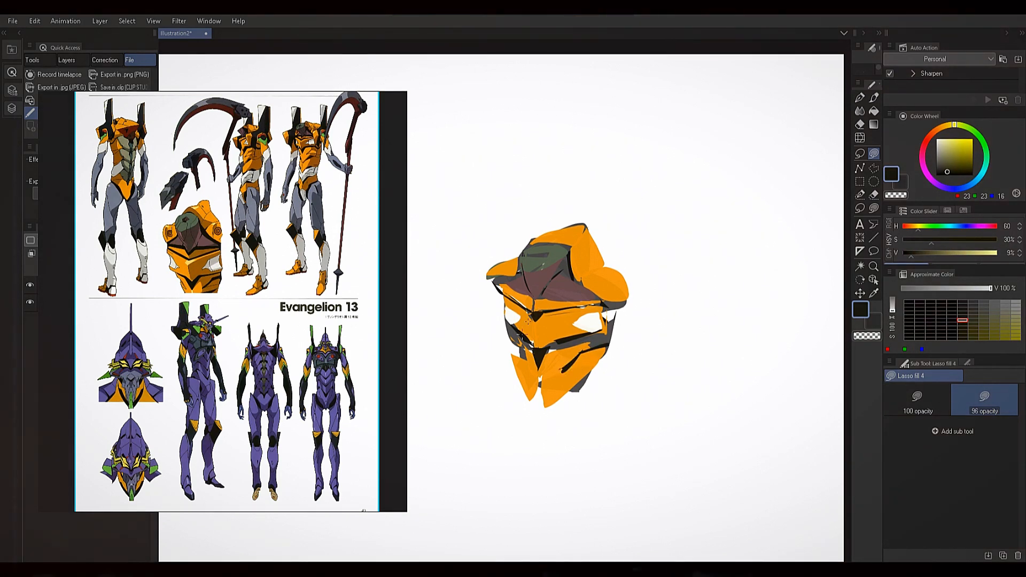
left_click(521, 353, "alt")
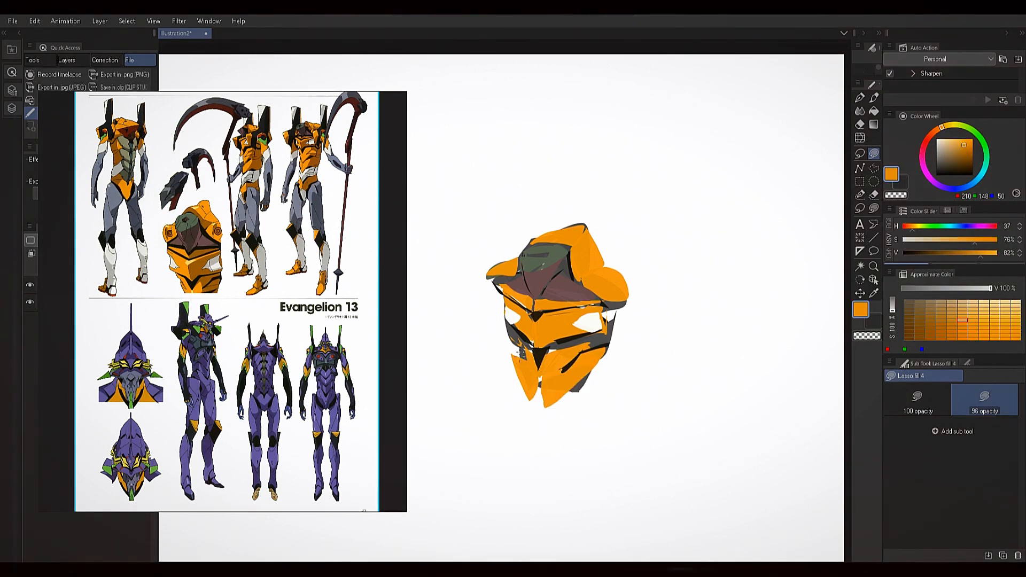
left_click(508, 351, "alt")
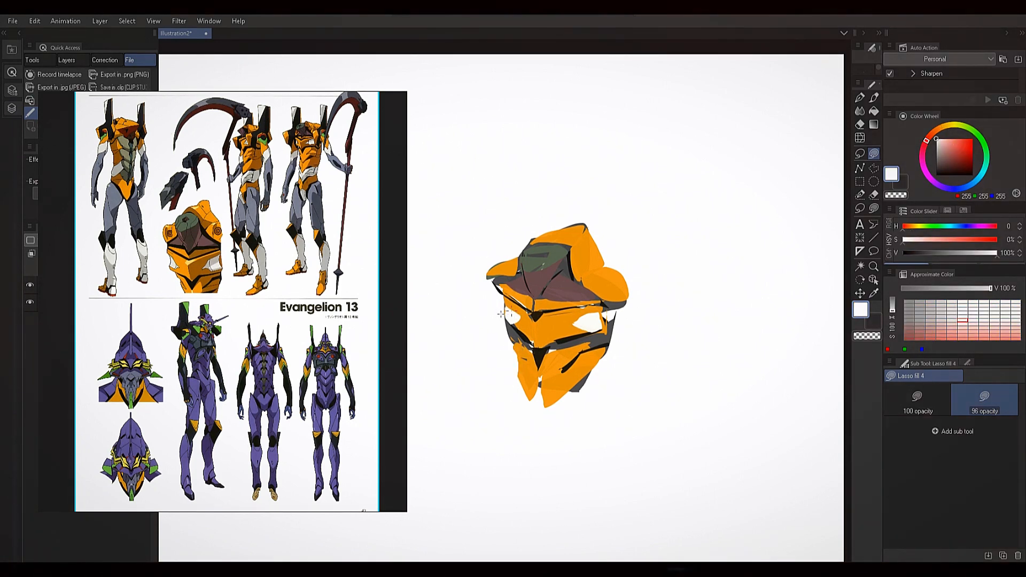
left_click(508, 335, "alt")
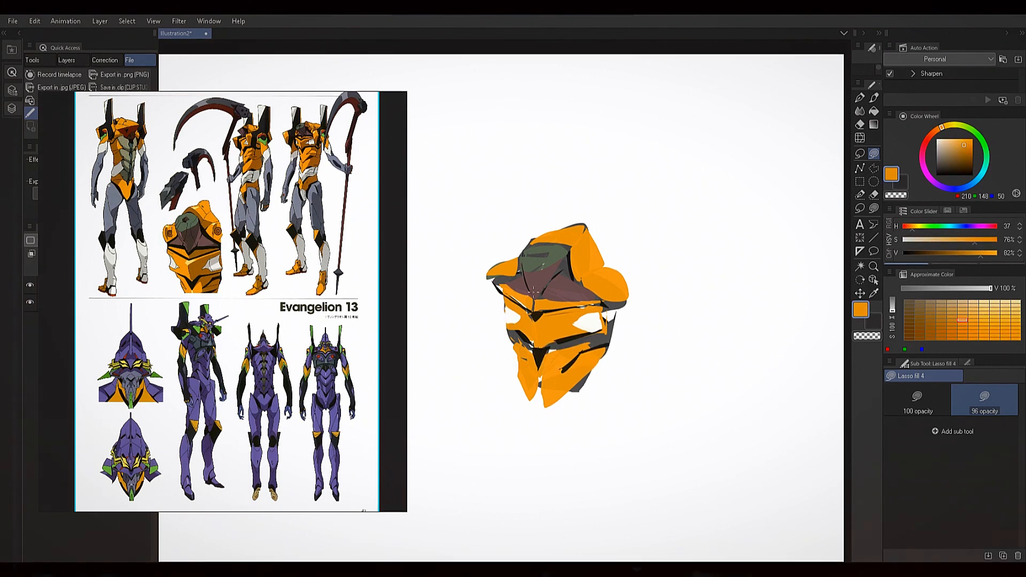
Clean up the right white marking and the seam beneath it with sampled off-white, orange and dark brown fills
left_click(586, 325, "alt")
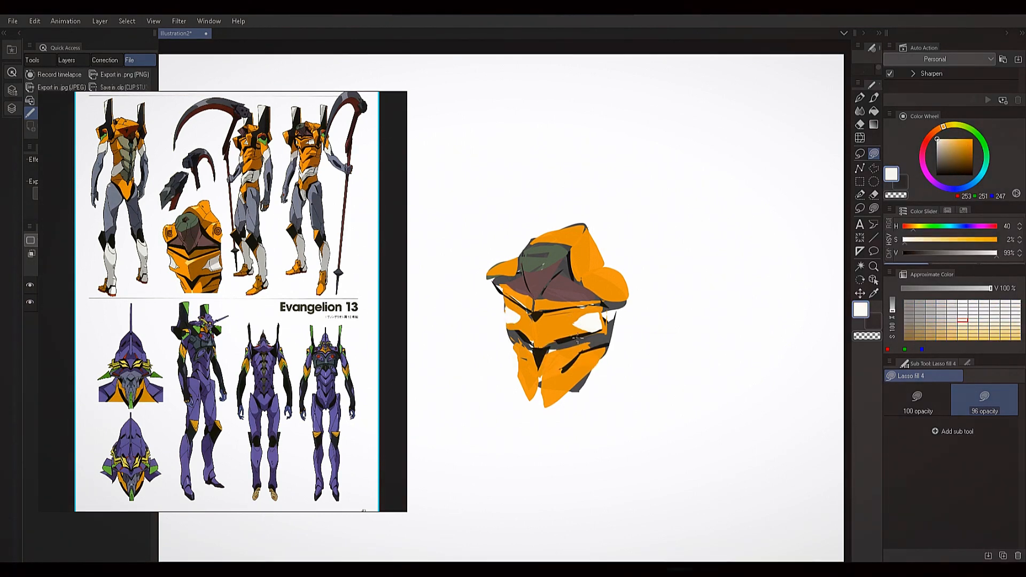
left_click(570, 336, "alt")
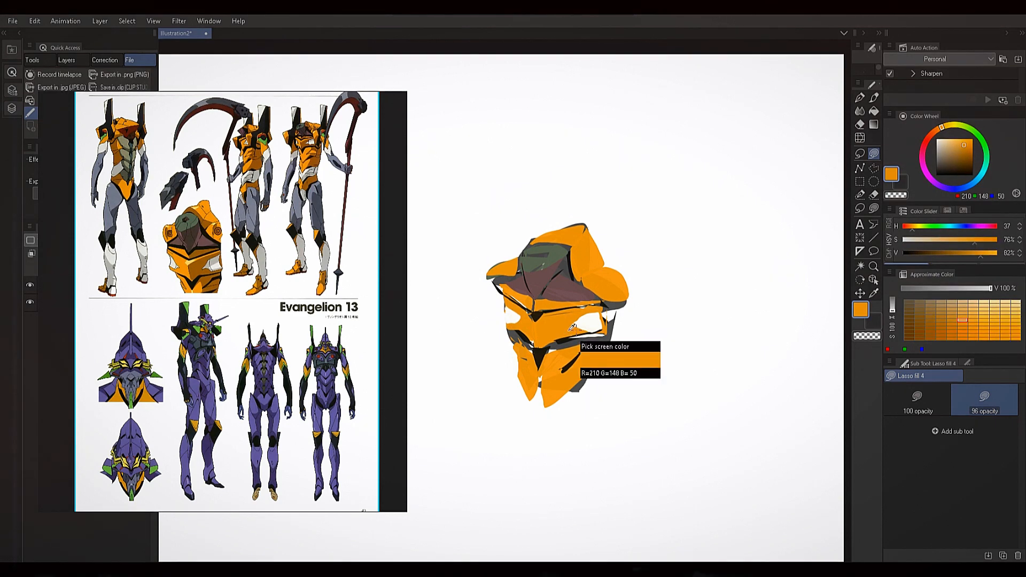
left_click(570, 333, "alt")
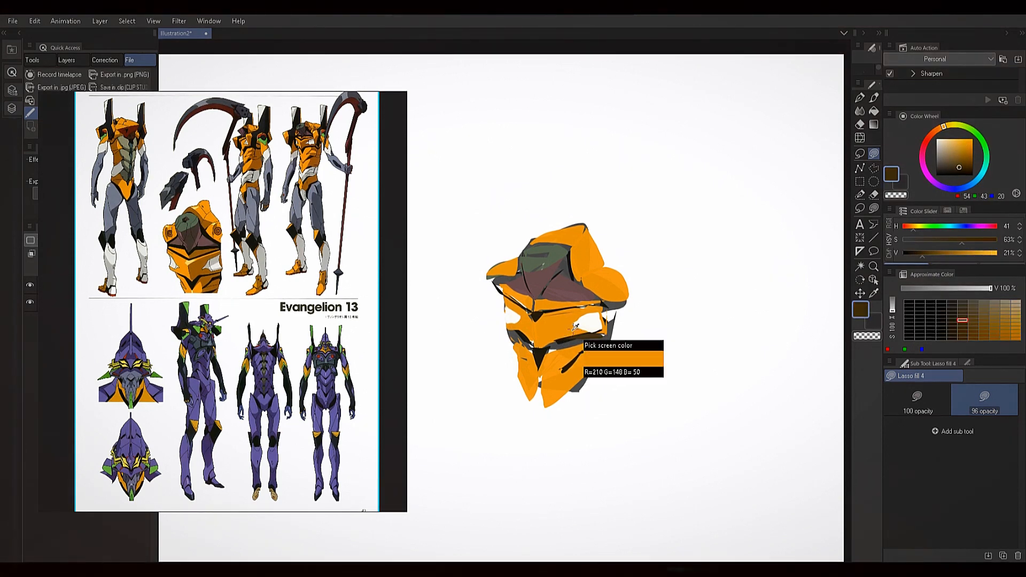
left_click(570, 332, "alt")
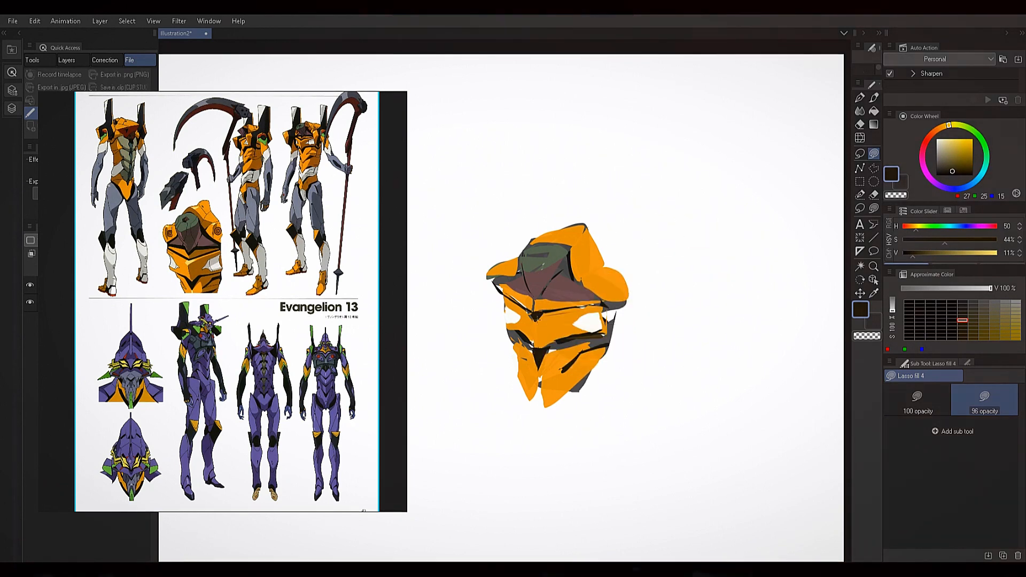
left_click(529, 324, "alt")
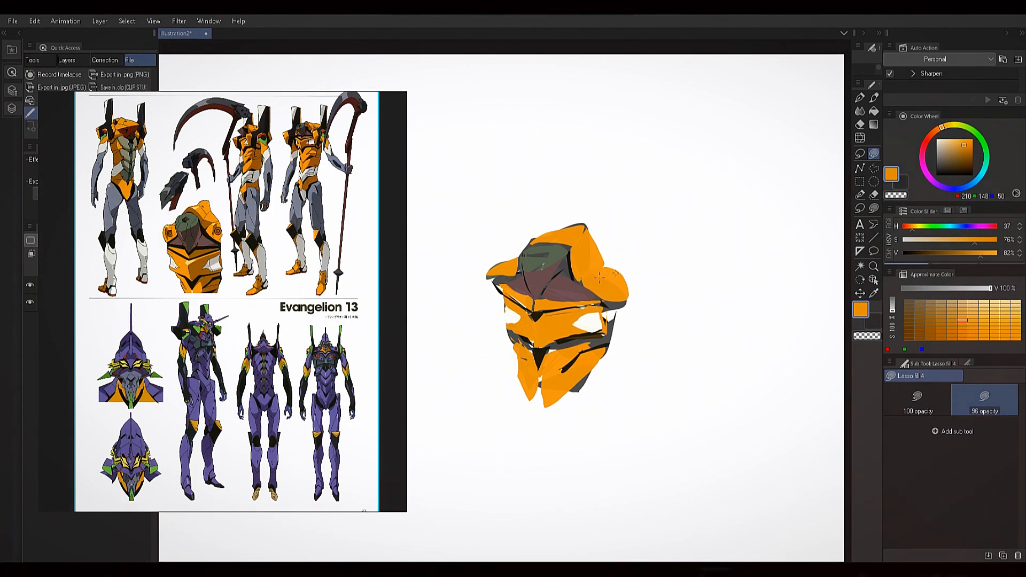
Add pure black accents along the maroon hood's edges and tidy the side and jaw plates with sampled orange
left_click_drag(948, 160, 931, 181)
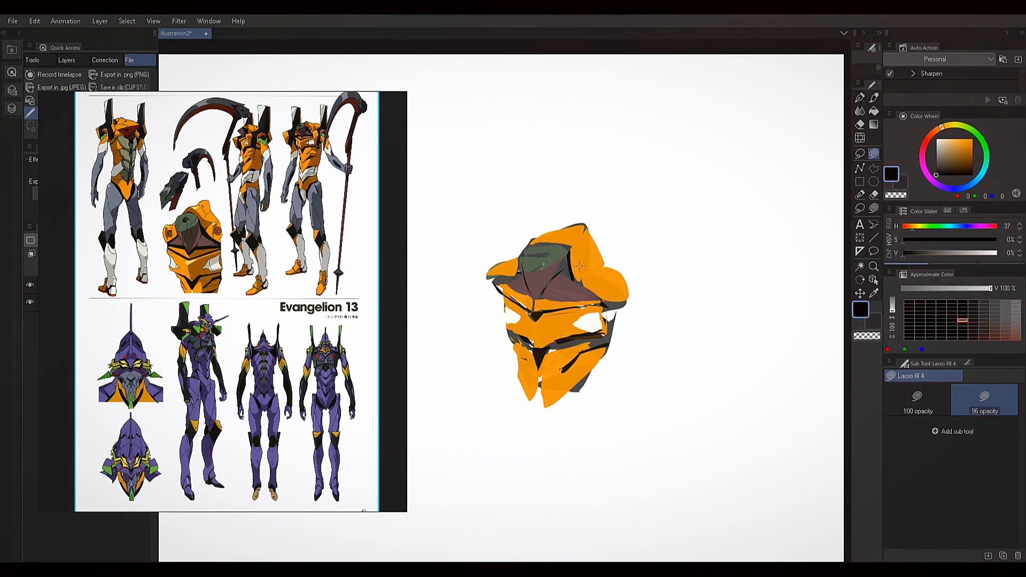
left_click(501, 264, "alt")
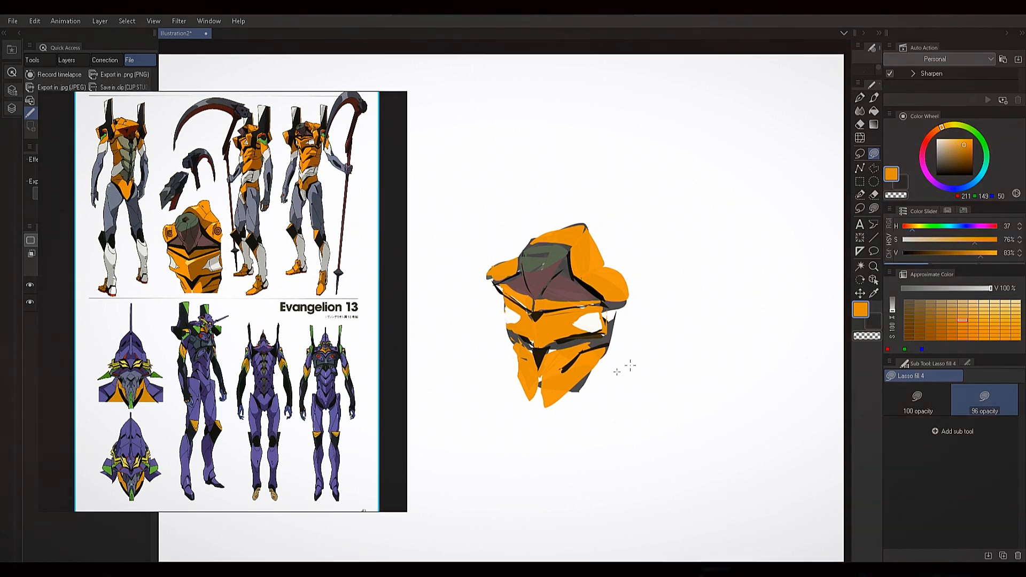
left_click(581, 372, "alt")
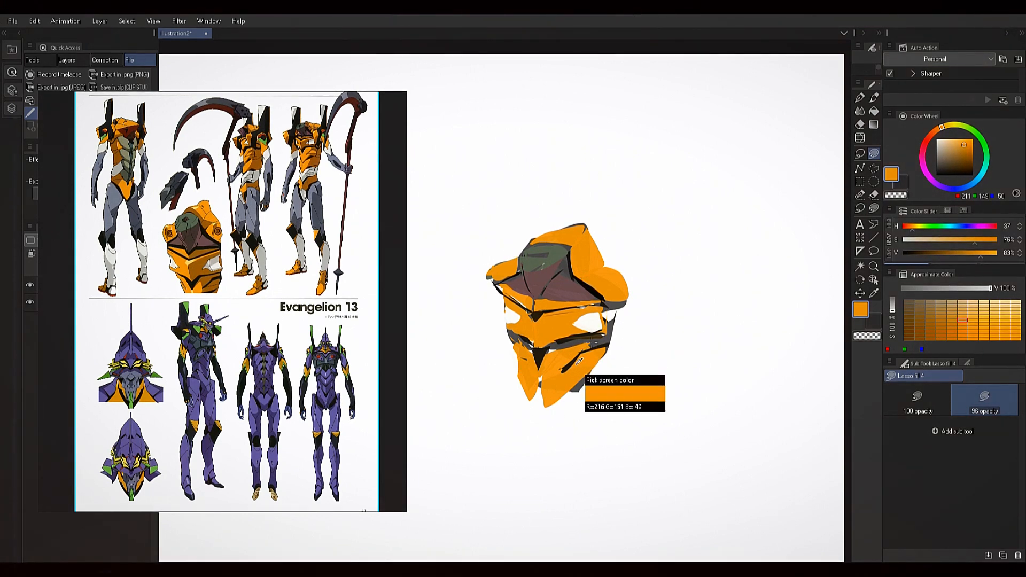
left_click(607, 332, "alt")
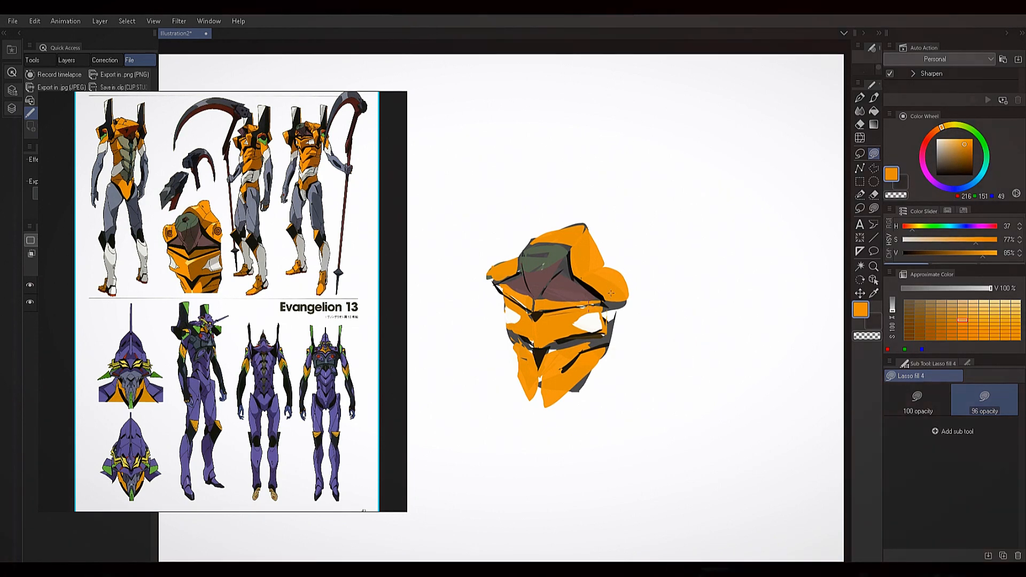
Touch up the edges of both white face markings with sampled off-white and the surrounding plate orange
left_click(601, 315, "alt")
left_click(601, 316, "alt")
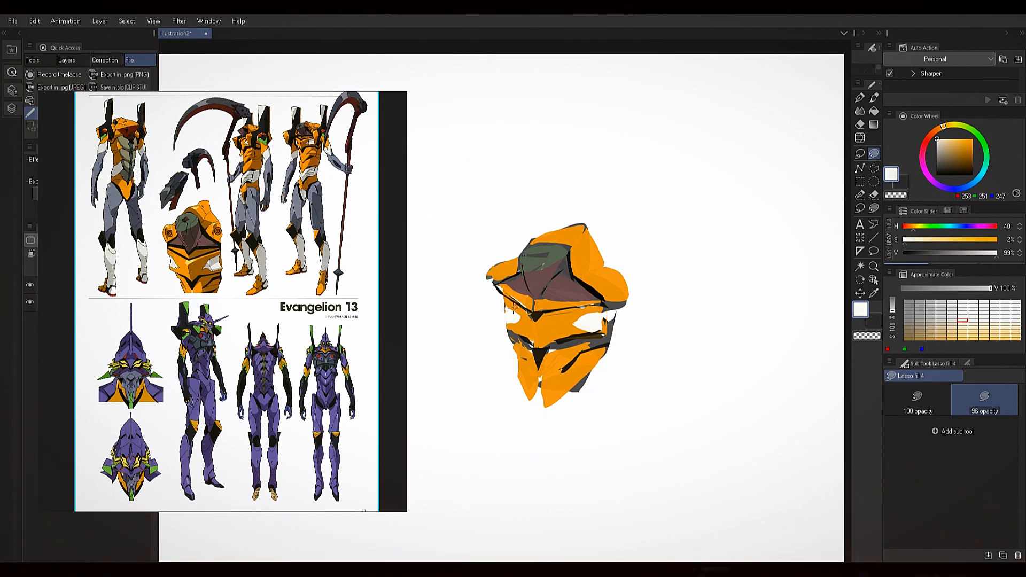
left_click(508, 299, "alt")
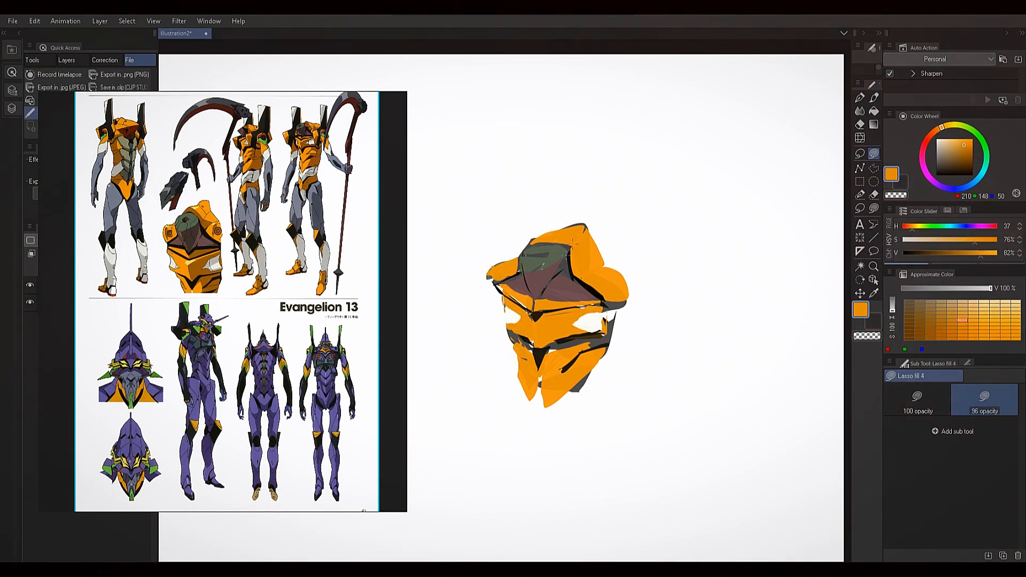
Lasso-fill a dark opening in the green dome, rework the maroon beside it, and add near-black accents along the hood, upper-right plate and chin
left_click(536, 255, "alt")
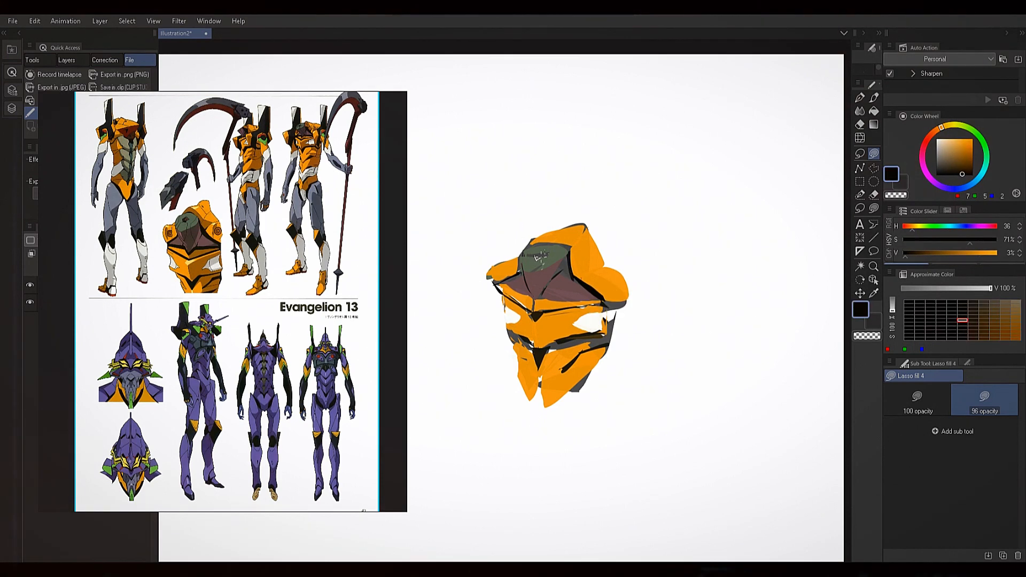
left_click(553, 265, "alt")
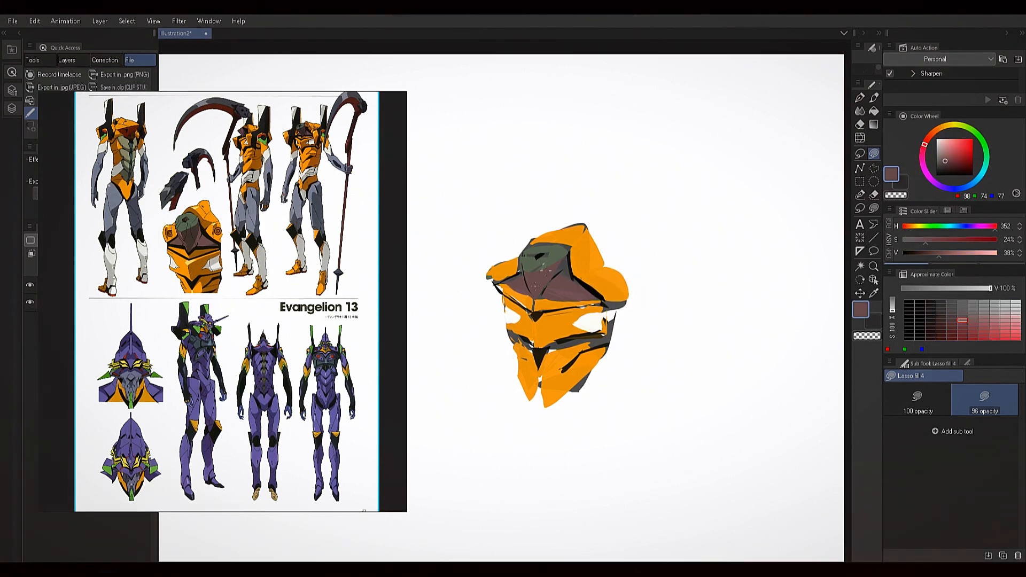
left_click(553, 265, "alt")
left_click(560, 281, "alt")
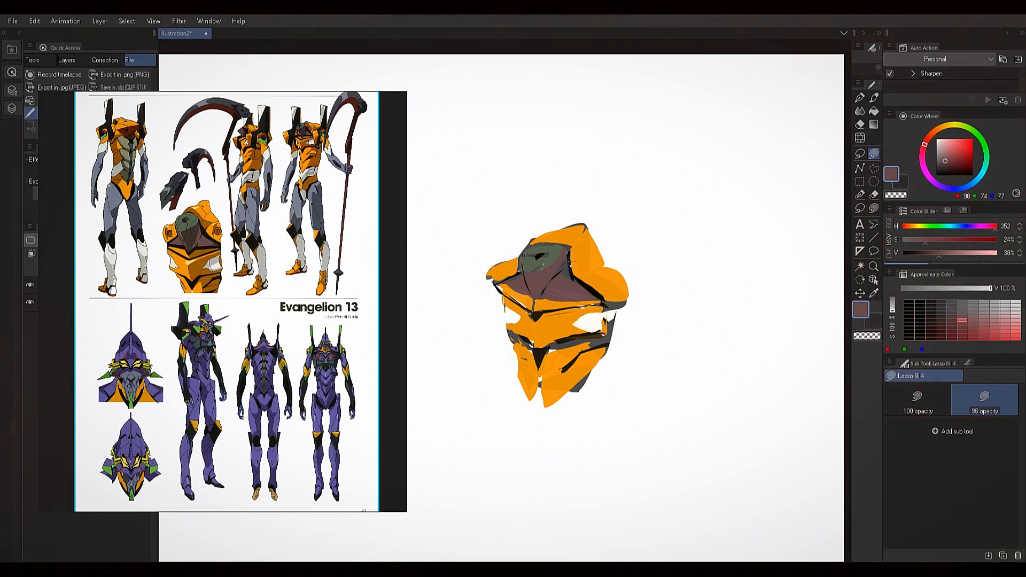
left_click(569, 263, "alt")
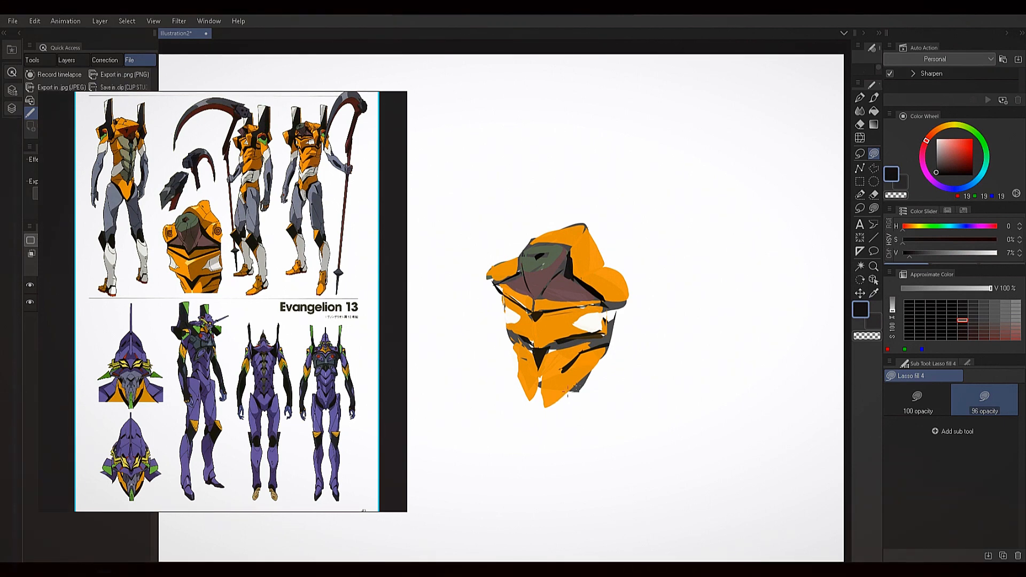
left_click_drag(576, 387, 558, 407)
mouse_move(652, 218)
left_mouse_down()
mouse_move(732, 235)
mouse_move(623, 220)
left_mouse_up()
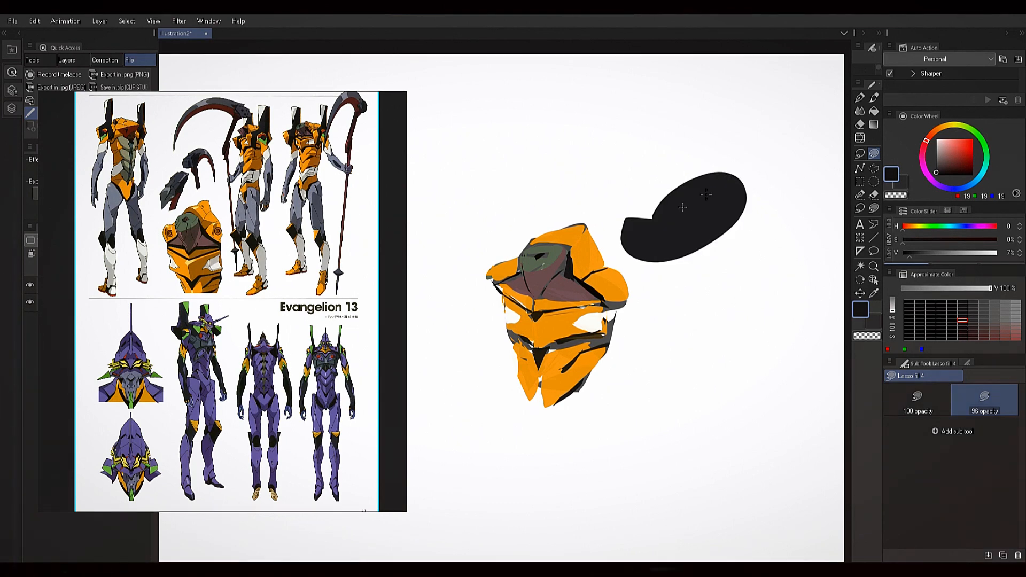
key("ctrl+z")
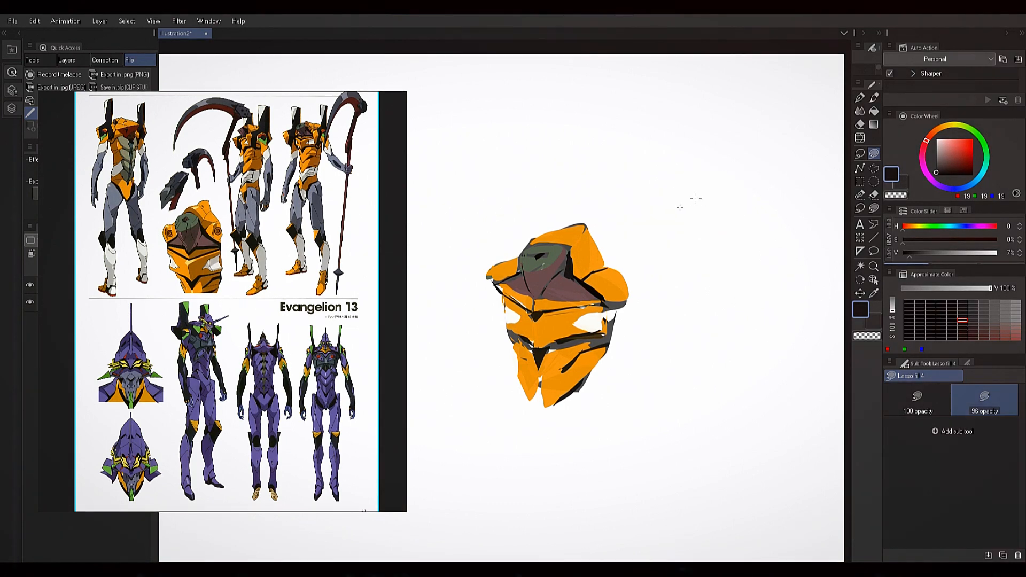
mouse_move(667, 215)
left_mouse_down()
mouse_move(753, 161)
mouse_move(668, 213)
left_mouse_up()
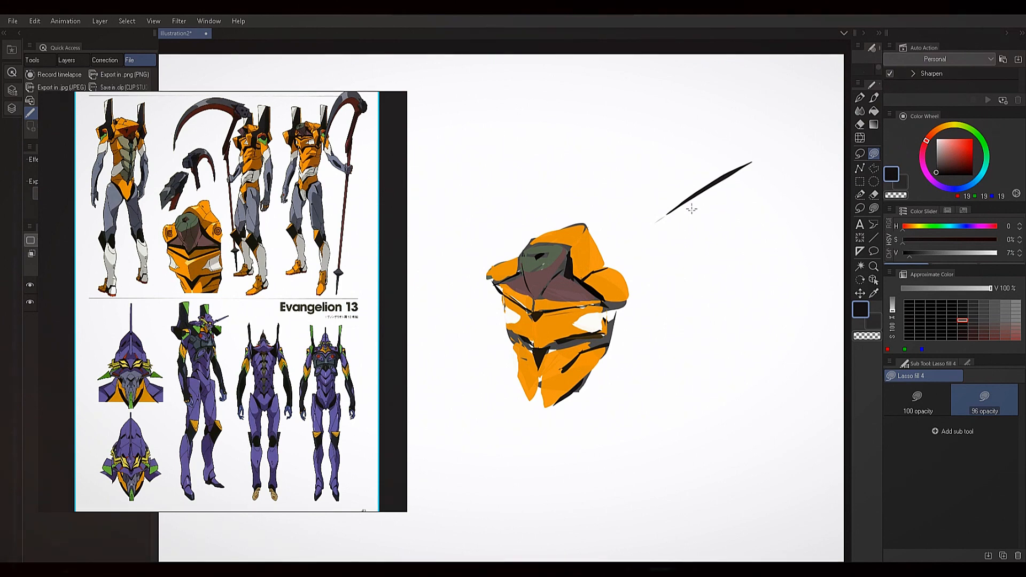
key("ctrl+z")
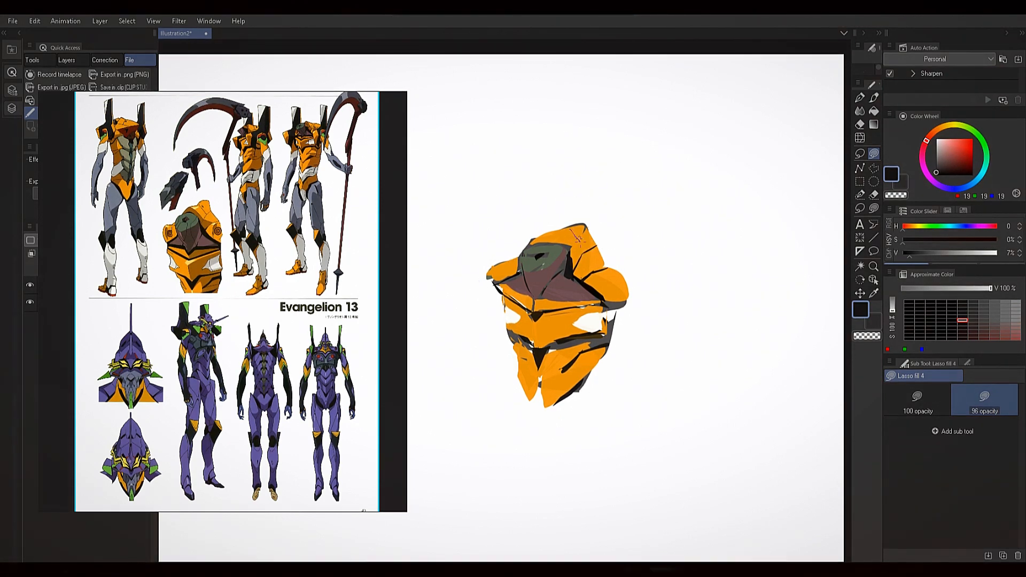
Carve the head's top silhouette with sampled white and reshape the hood's right side with sampled maroon and near-black
left_click(549, 217, "alt")
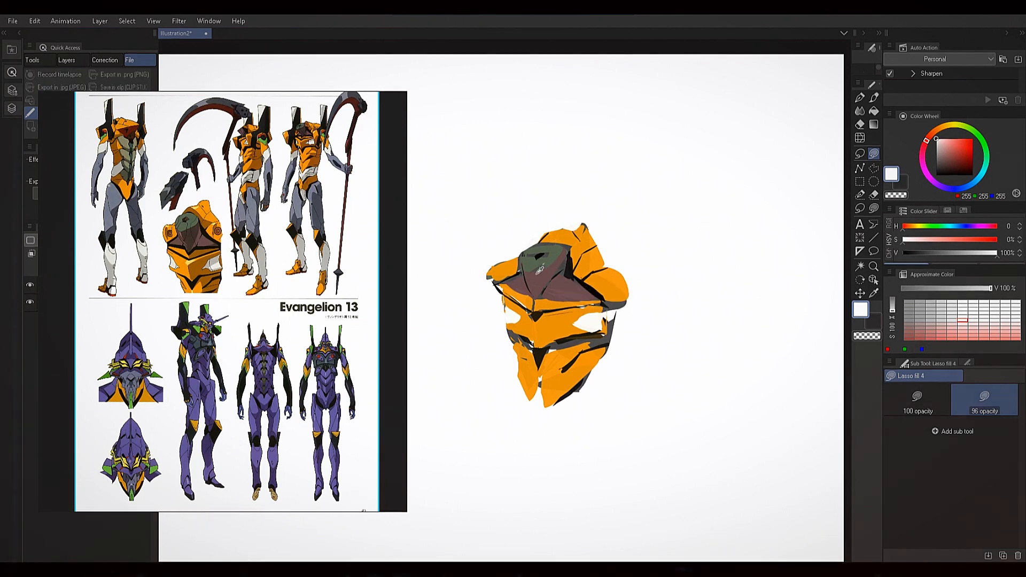
left_click(545, 269, "alt")
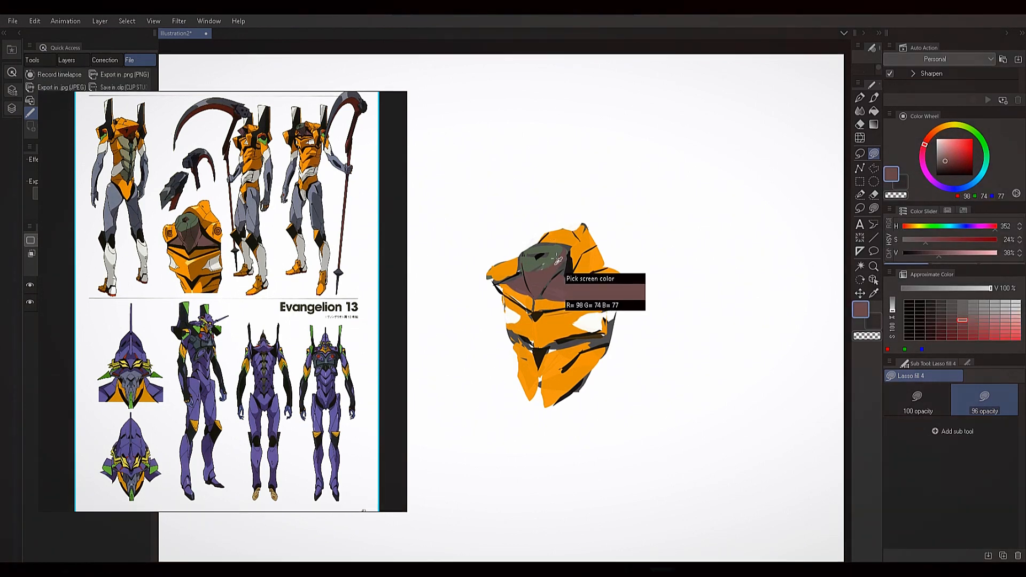
left_click_drag(547, 269, 561, 248)
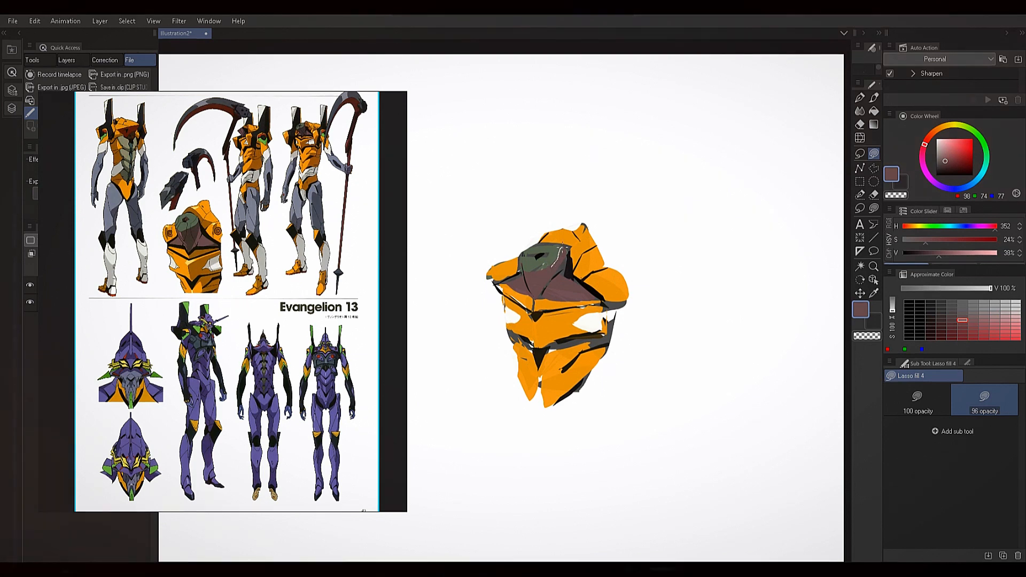
left_click(570, 267, "alt")
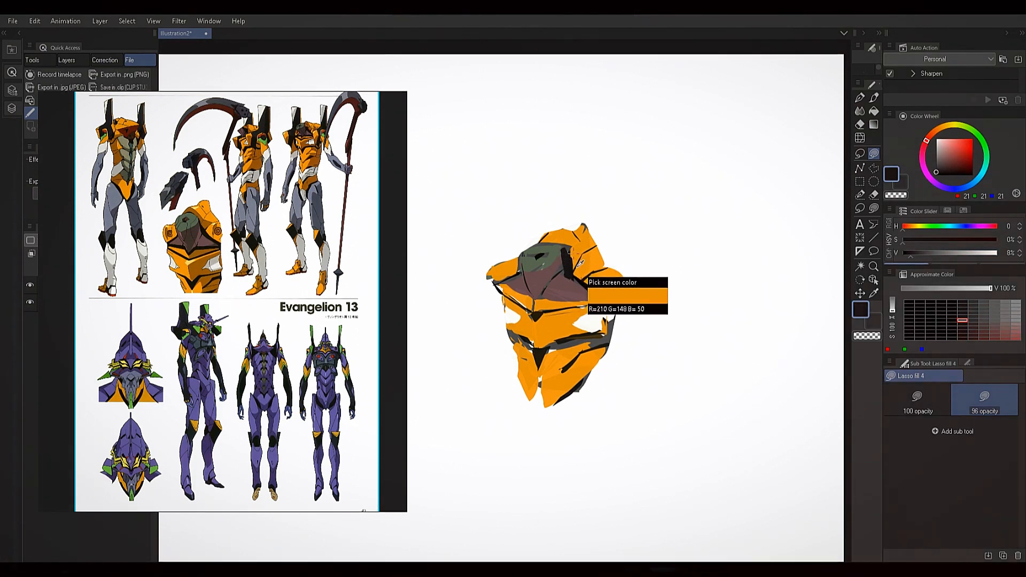
Try a purple patch beside the green dome and trim around it with sampled orange
left_click(573, 255, "alt")
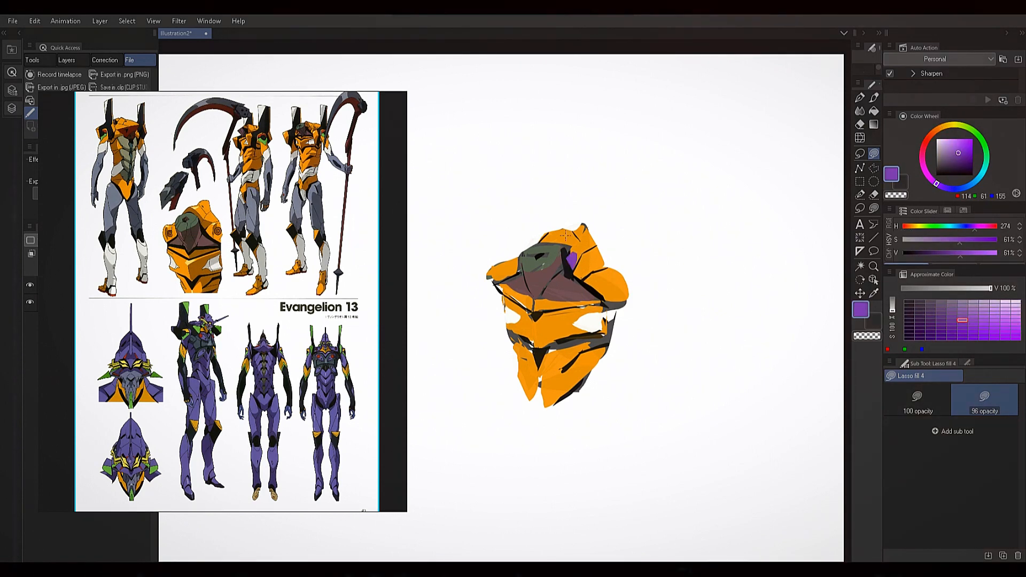
left_click(565, 235, "alt")
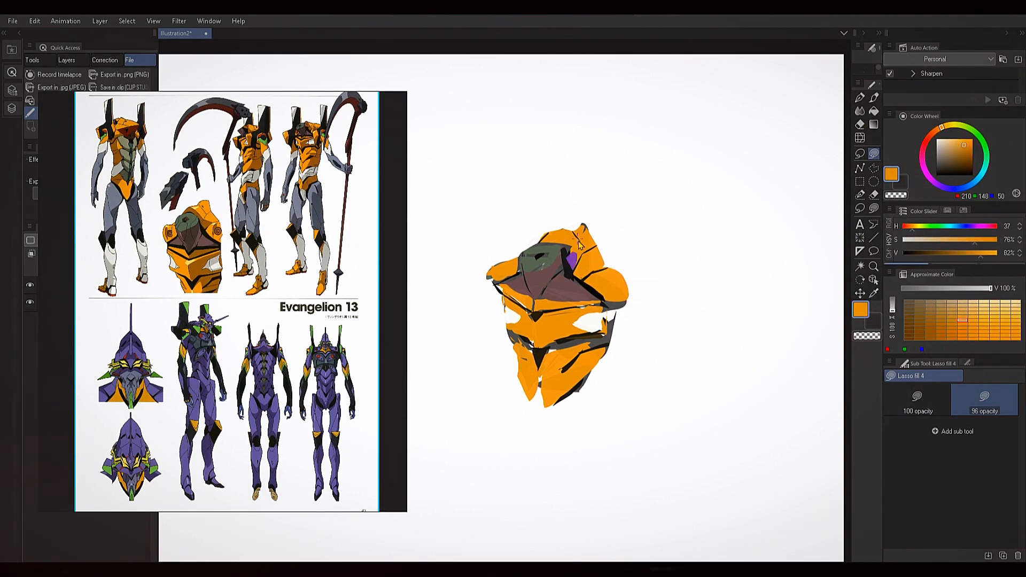
left_click_drag(580, 243, 575, 246)
Sample a near-black with 8% brightness and add crease lines on the maroon hood and small round details on both side bulges
key("i")
left_click(571, 271)
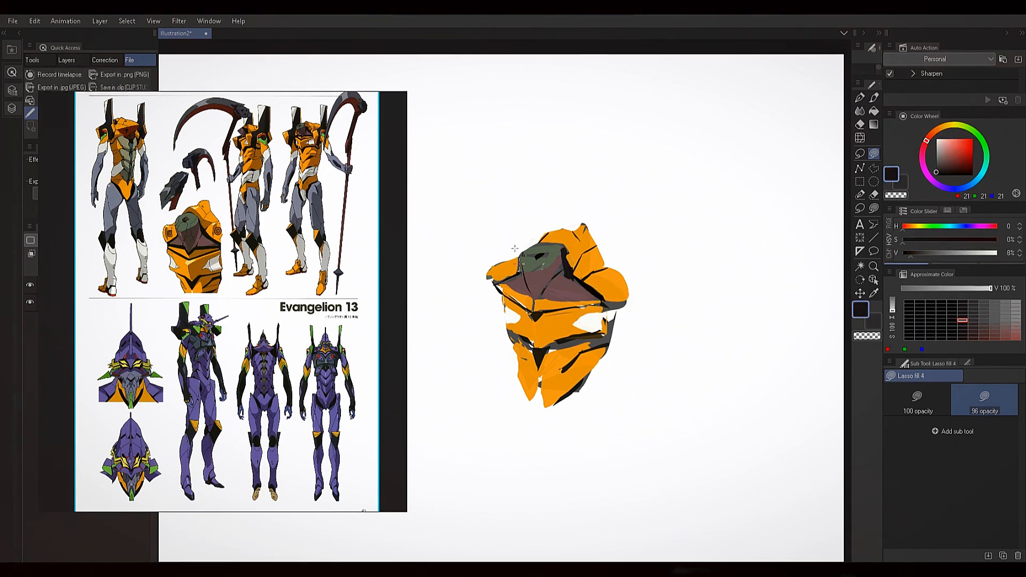
right_click(566, 271)
left_click_drag(545, 265, 544, 302)
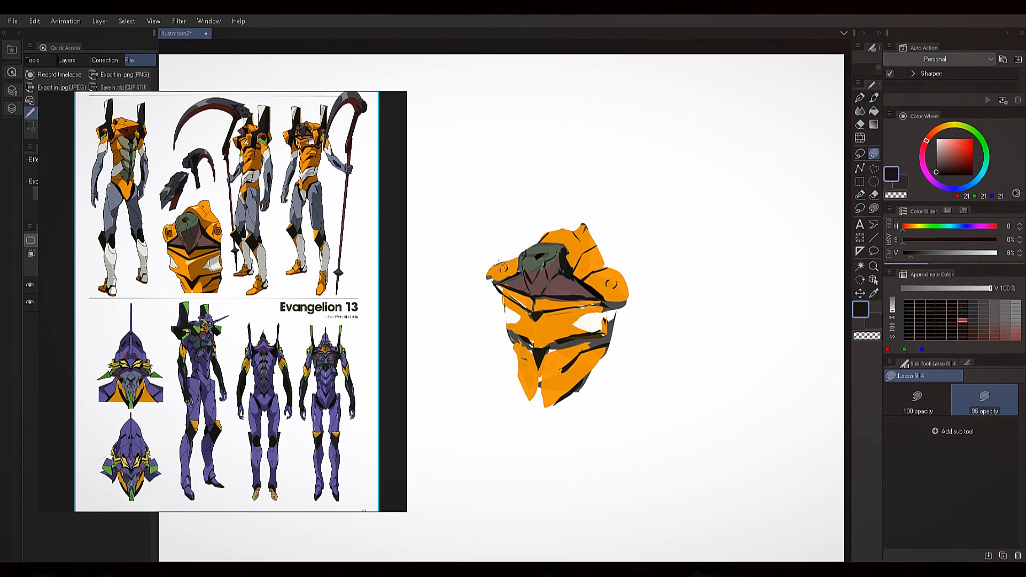
Refine the side bulges with sampled orange and the hood's creases with sampled near-black and maroon
left_click(504, 260, "alt")
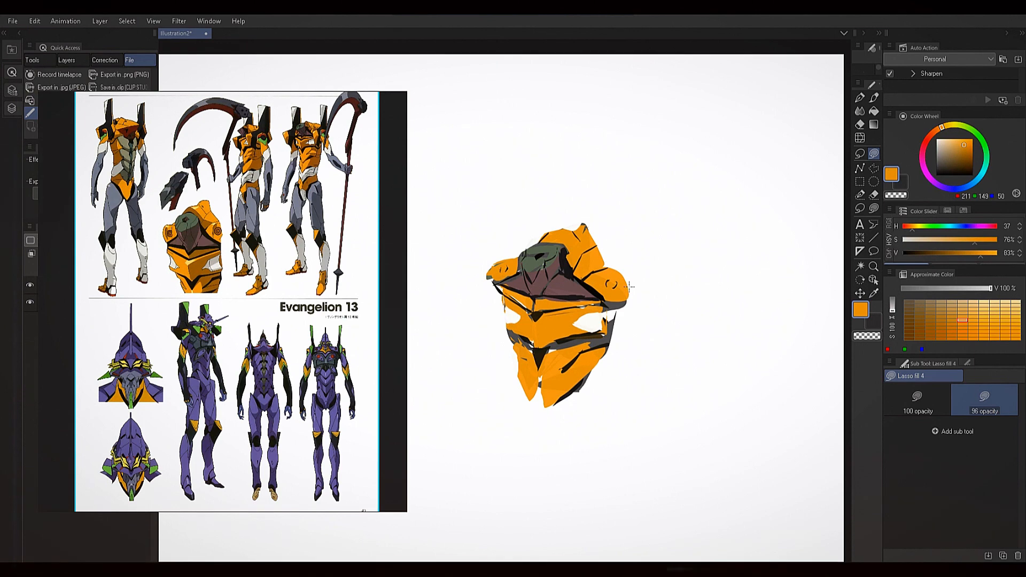
left_click(566, 271, "alt")
left_click(566, 272, "alt")
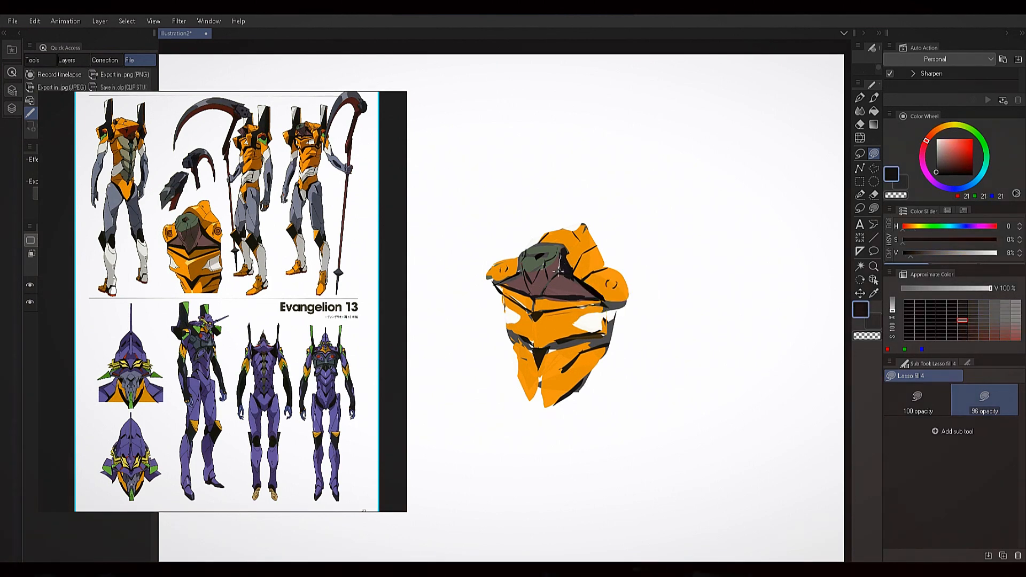
left_click(561, 270, "alt")
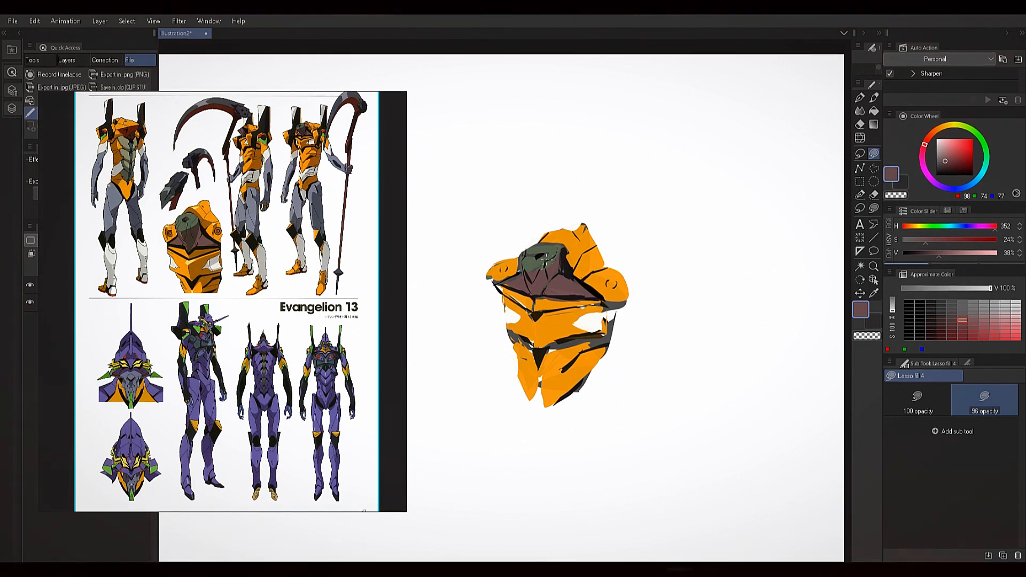
left_click(558, 273, "alt")
left_click(544, 266, "alt")
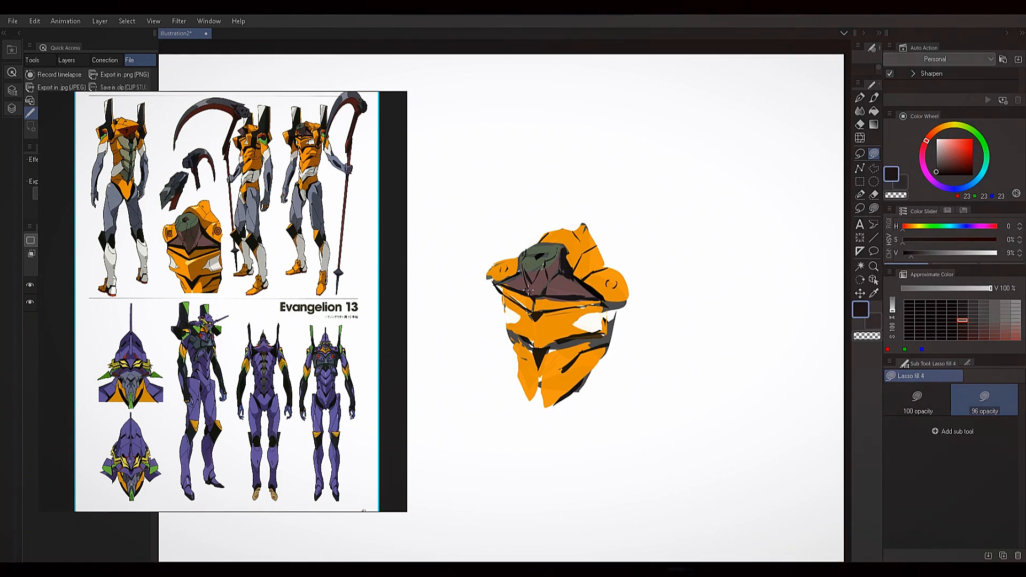
Refine the green dome and maroon hood with sampled maroon, near-black and dark gray, and trim the dome's outer edge with sampled white
left_click(529, 286, "alt")
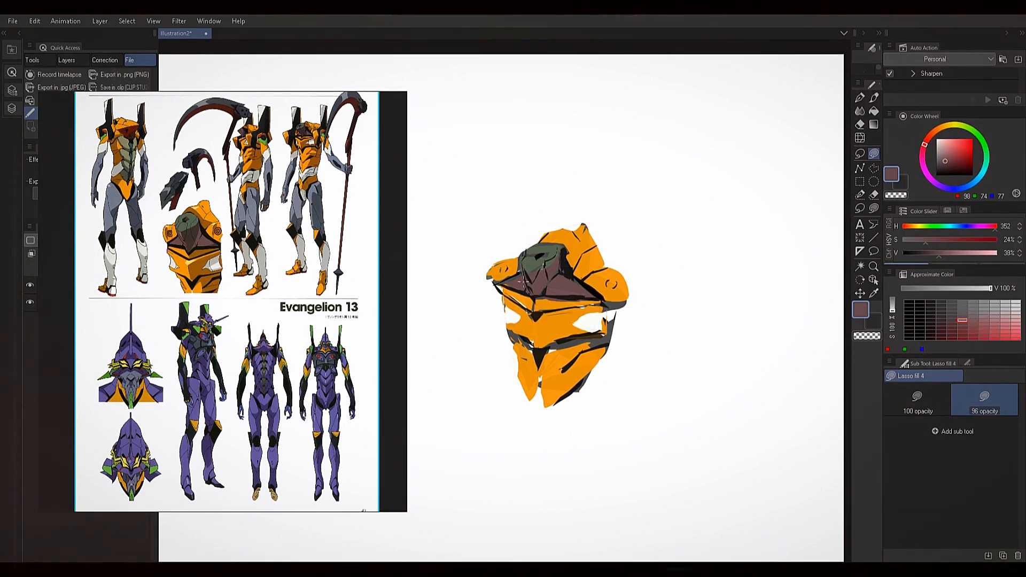
left_click(558, 251, "alt")
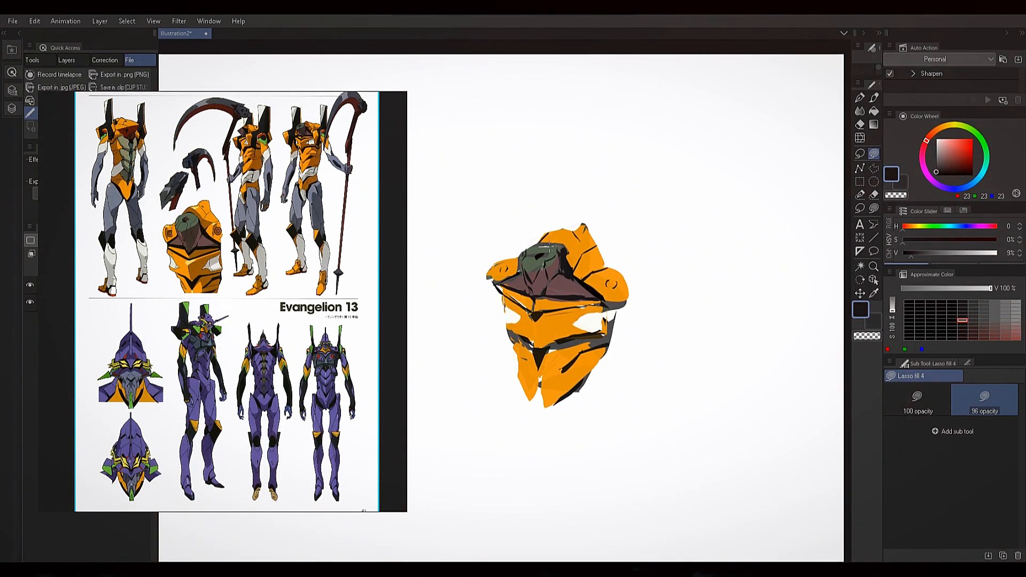
left_click(524, 240, "alt")
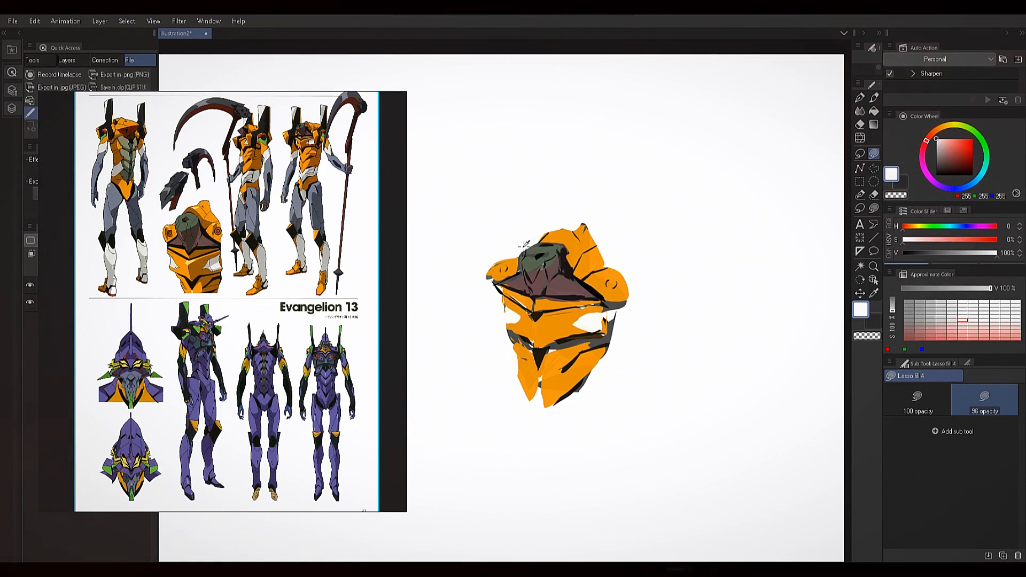
left_click(526, 248, "alt")
left_click(532, 249, "alt")
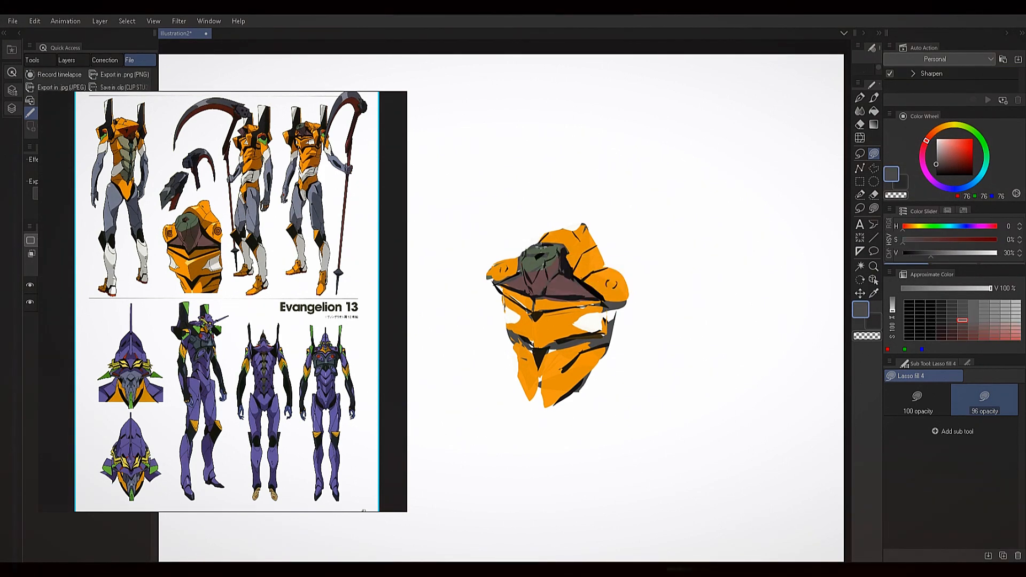
left_click(516, 251, "alt")
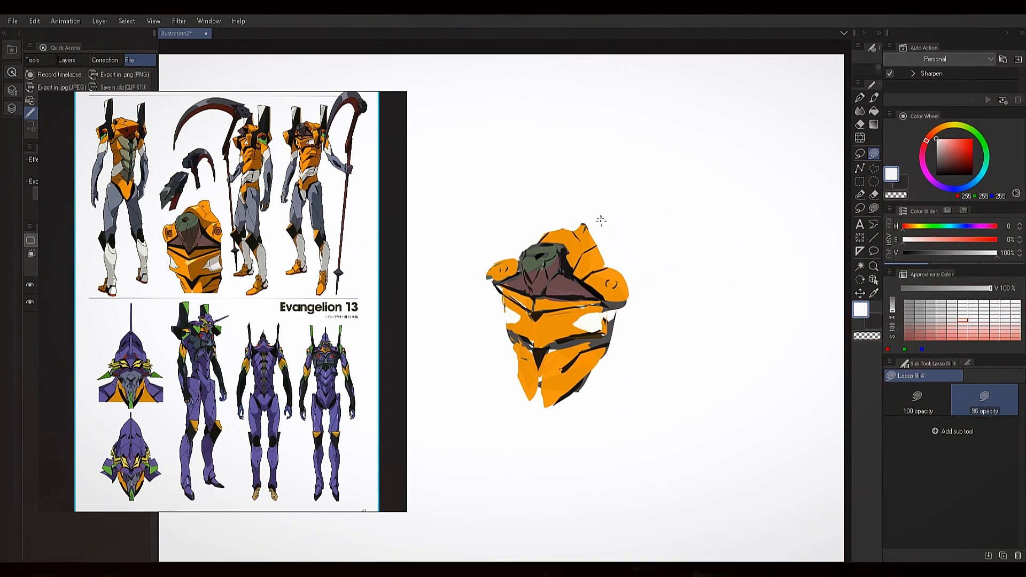
Touch up the upper-right plate and lower jaw with sampled orange shades and check the head in a mirrored view
left_click(597, 252, "alt")
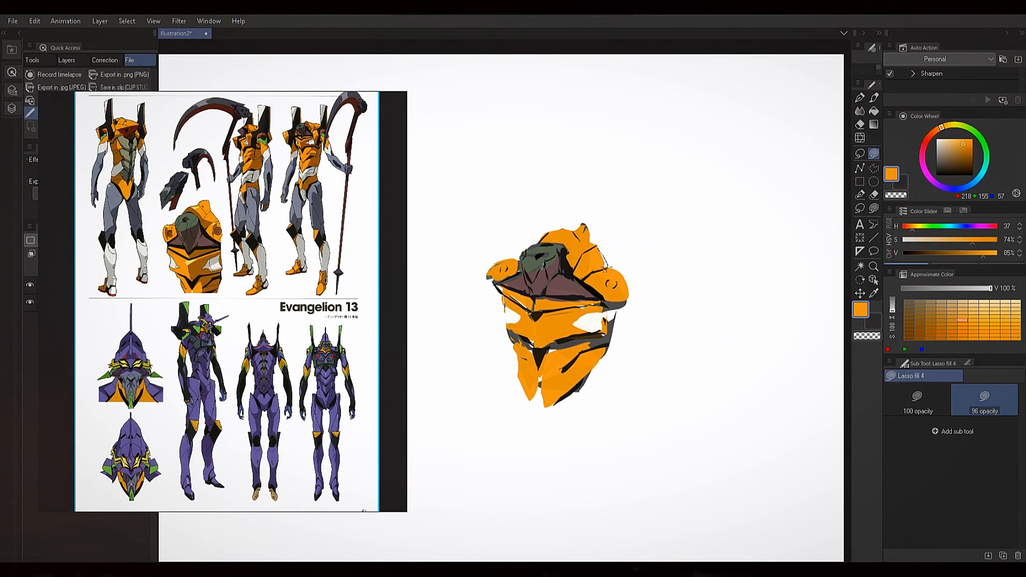
key("alt")
left_click(550, 358, "alt")
left_click(524, 360, "alt")
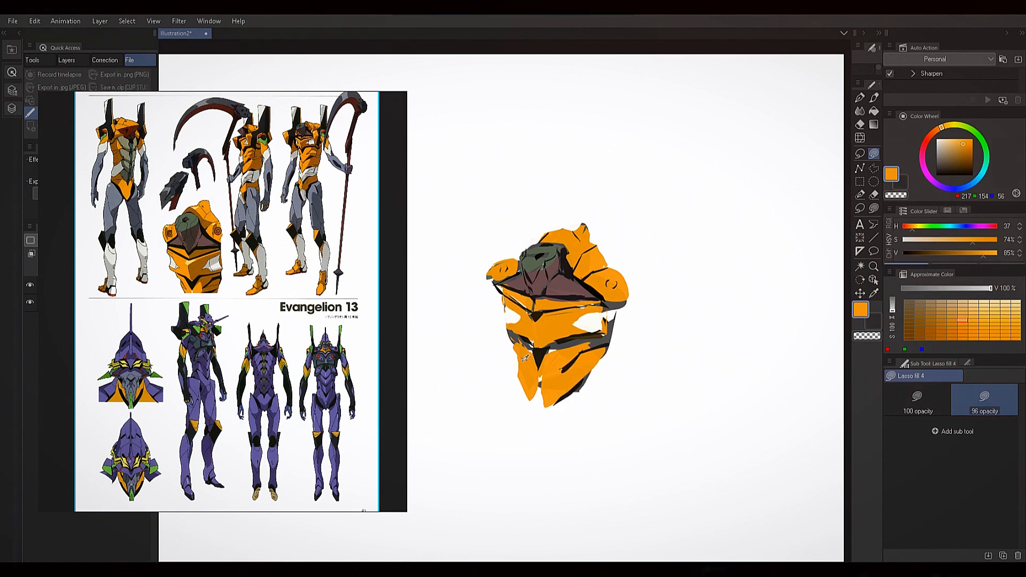
left_click(525, 359, "alt")
key("h")
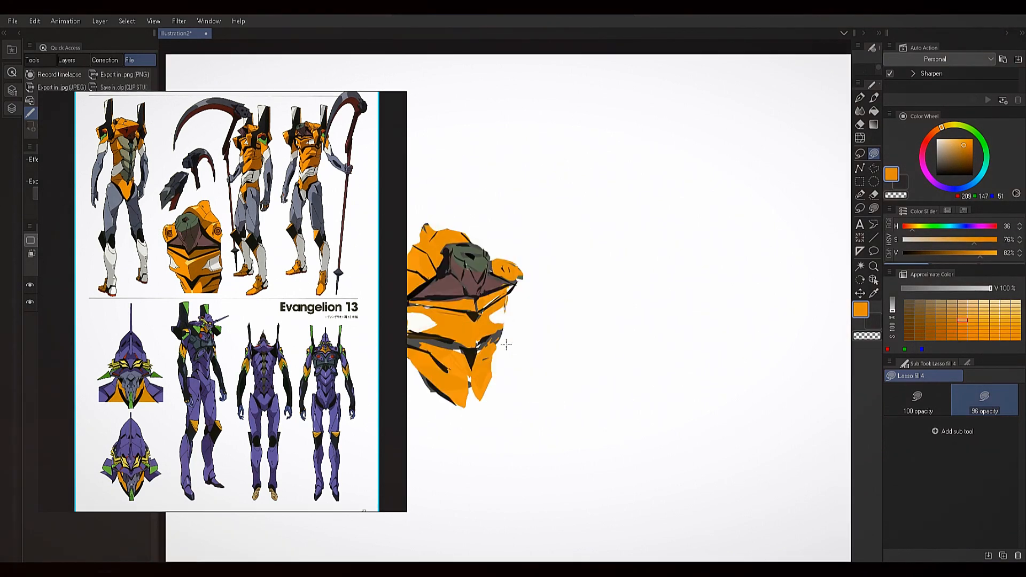
key("h")
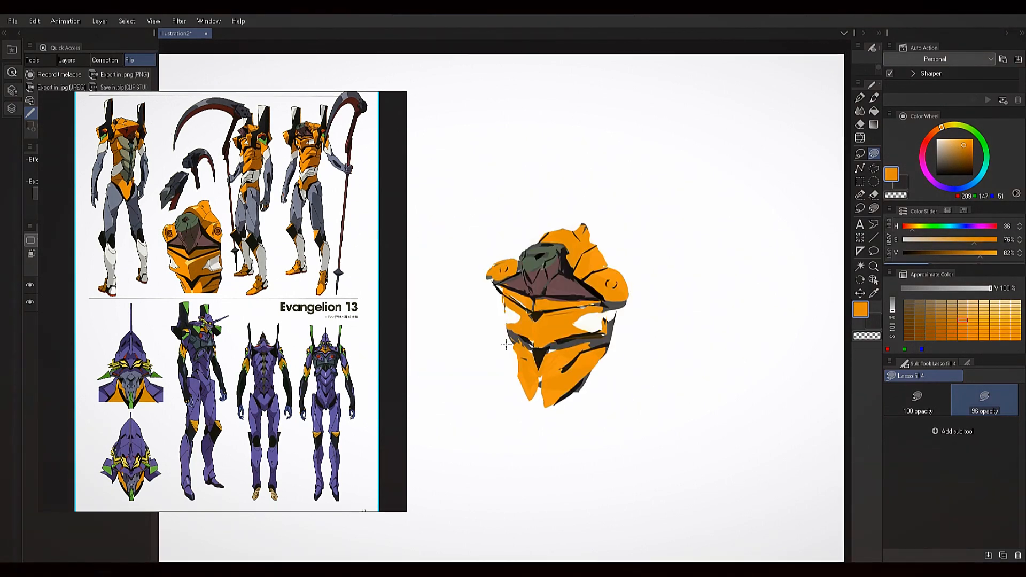
Add near-black accents inside both white eye areas and fill the gap under the mouth band's left side with sampled orange
left_click(590, 291, "alt")
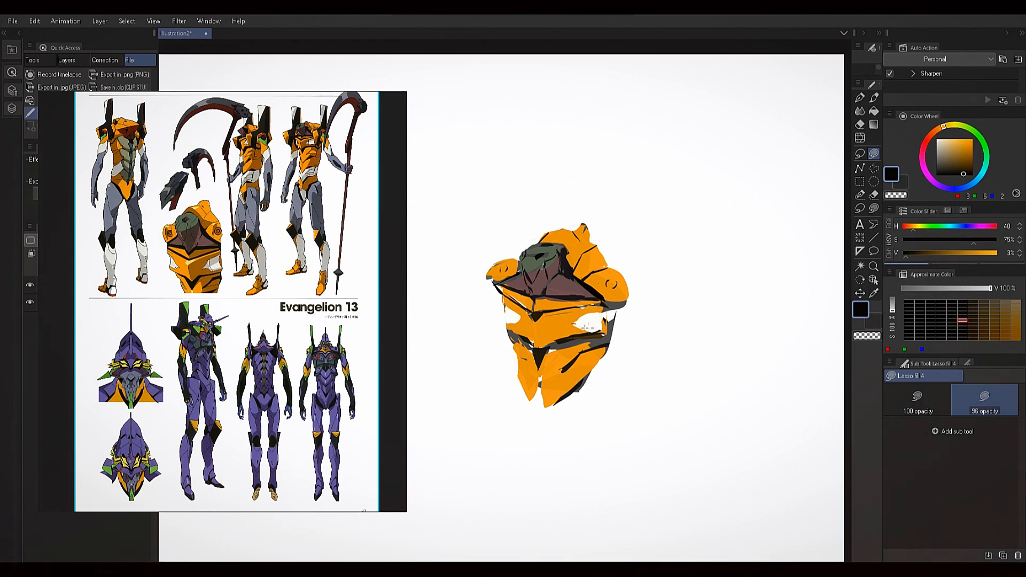
left_click_drag(582, 330, 599, 332)
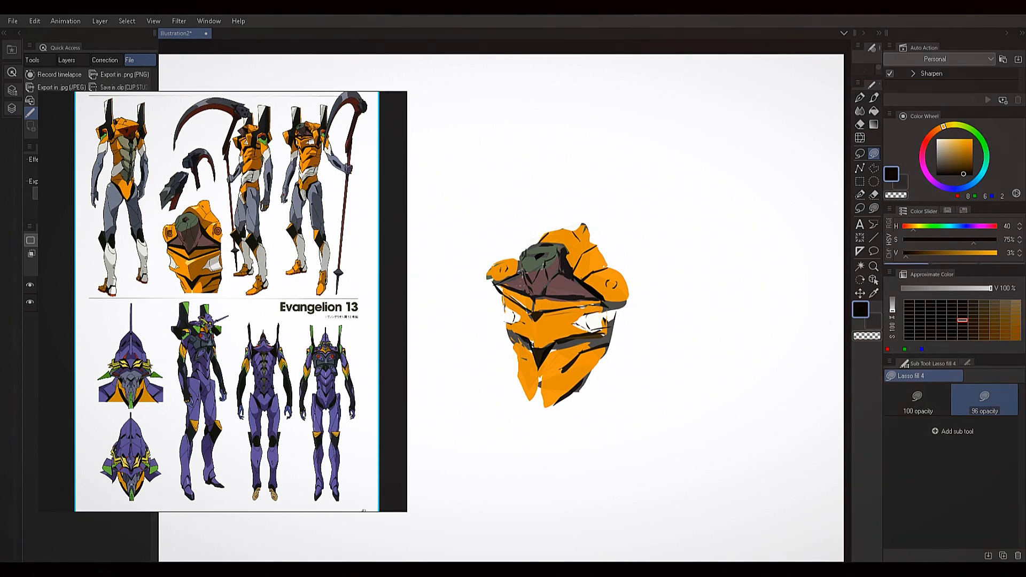
left_click(525, 340, "alt")
left_click_drag(531, 345, 519, 342)
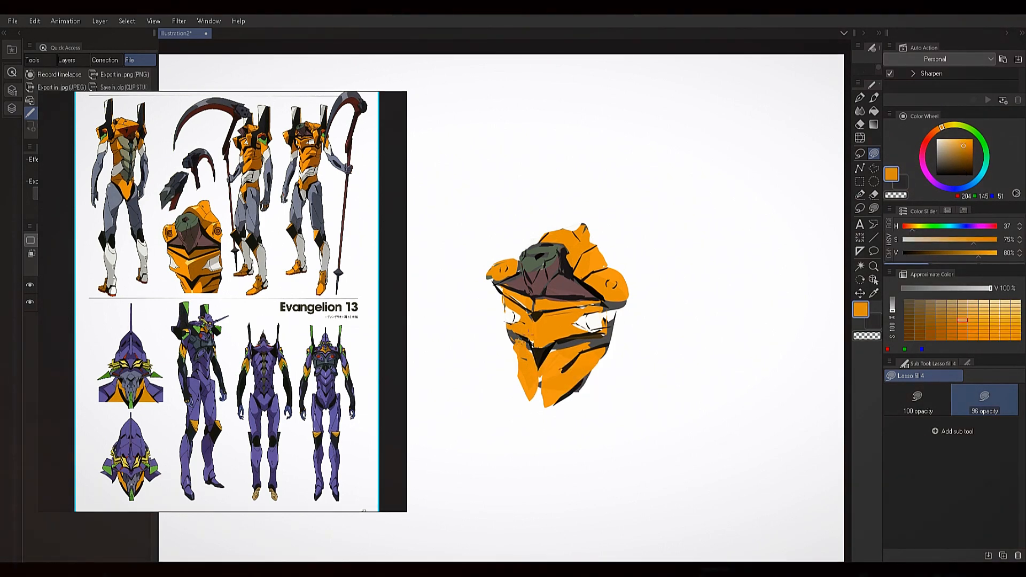
Trim the jaw's left edge with a sampled off-white and close the white gap in the chin with sampled orange
left_click(515, 366, "alt")
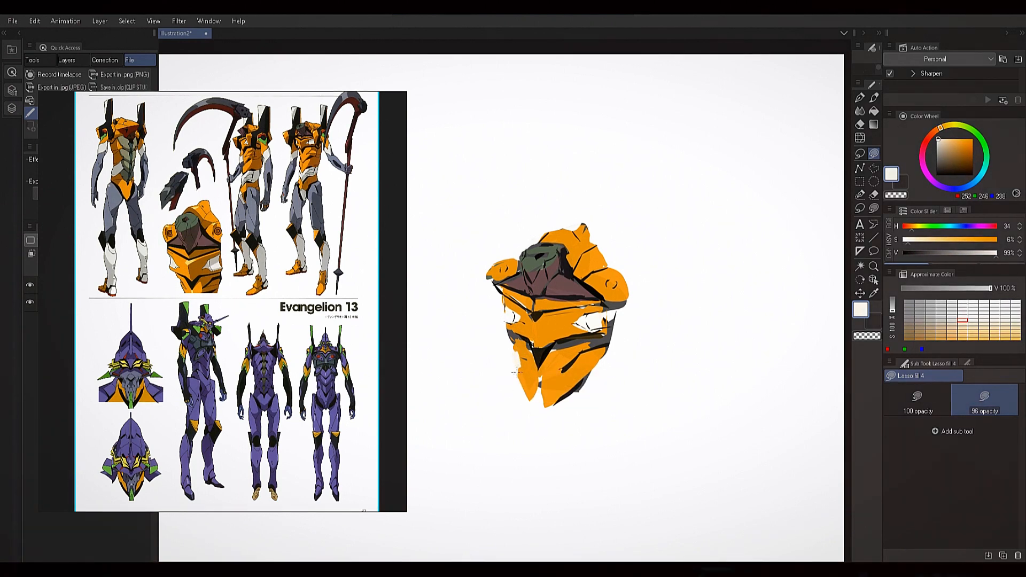
mouse_move(517, 372)
left_mouse_down()
mouse_move(539, 420)
mouse_move(521, 374)
left_mouse_up()
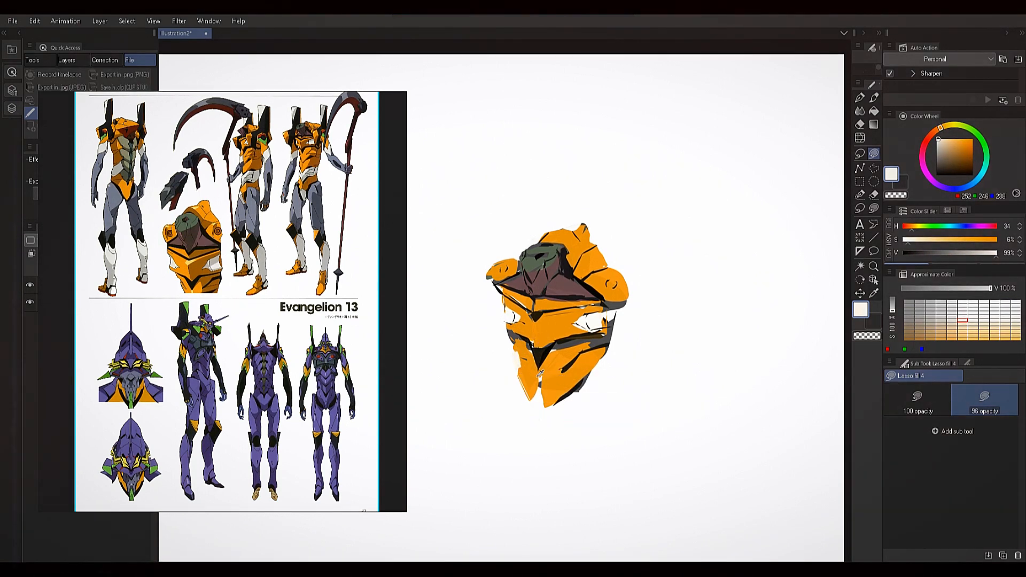
left_click(552, 315, "alt")
left_click(551, 361, "alt")
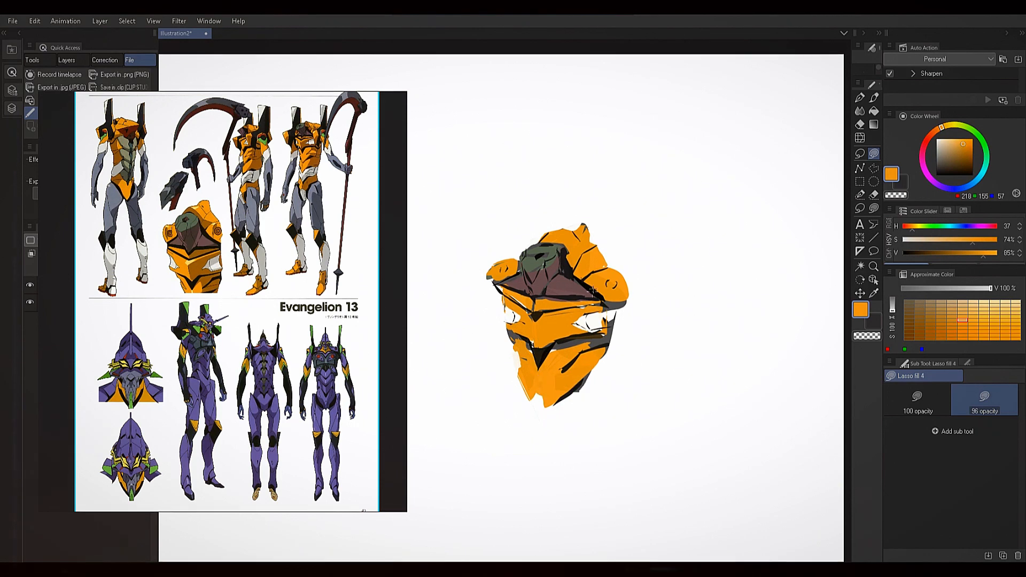
Paint near-black shadow shapes on the lower-right jaw and a thin center line down the face with a sampled dark color
left_click(580, 374, "alt")
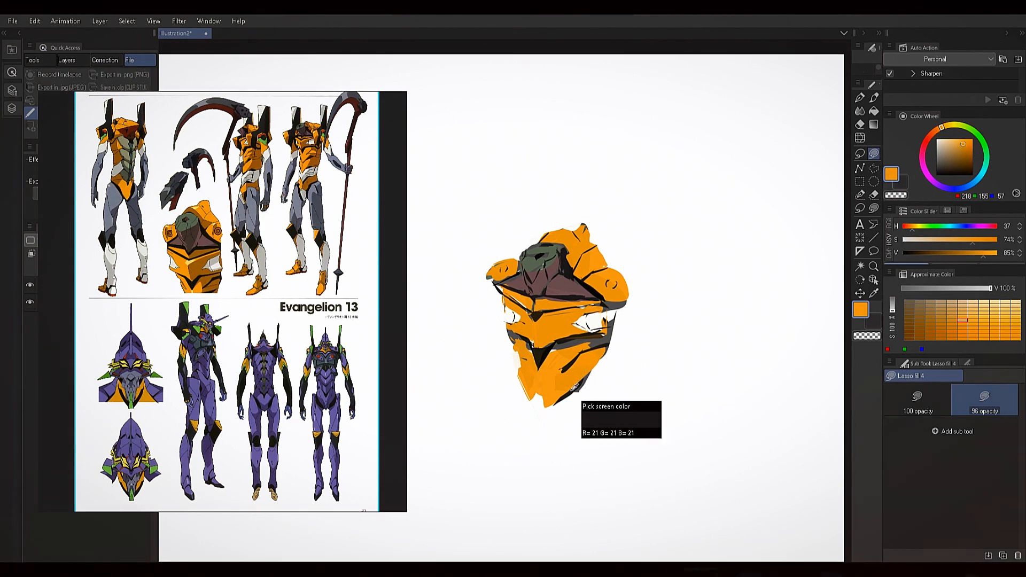
left_click_drag(572, 384, 565, 367)
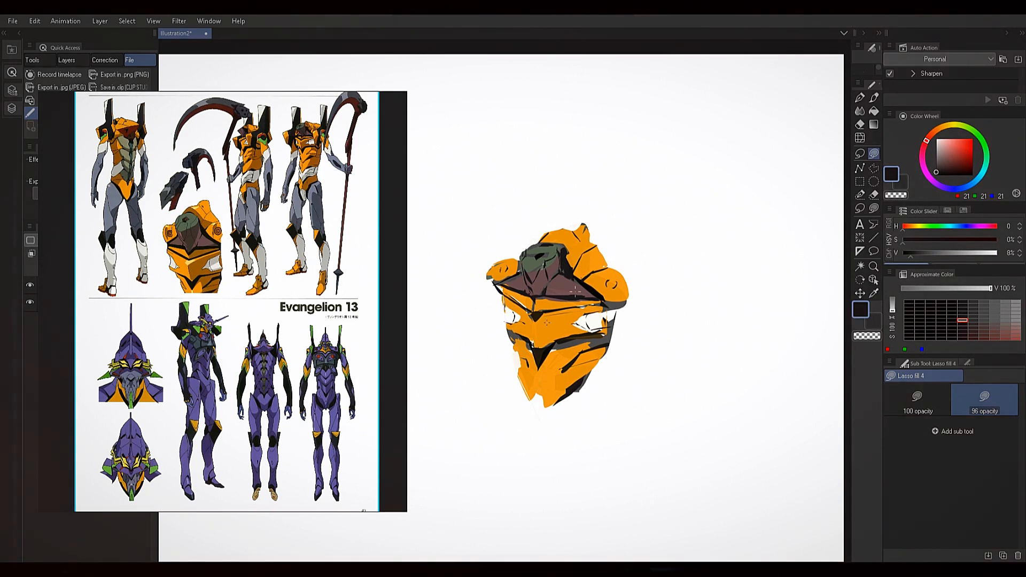
left_click_drag(534, 321, 537, 345)
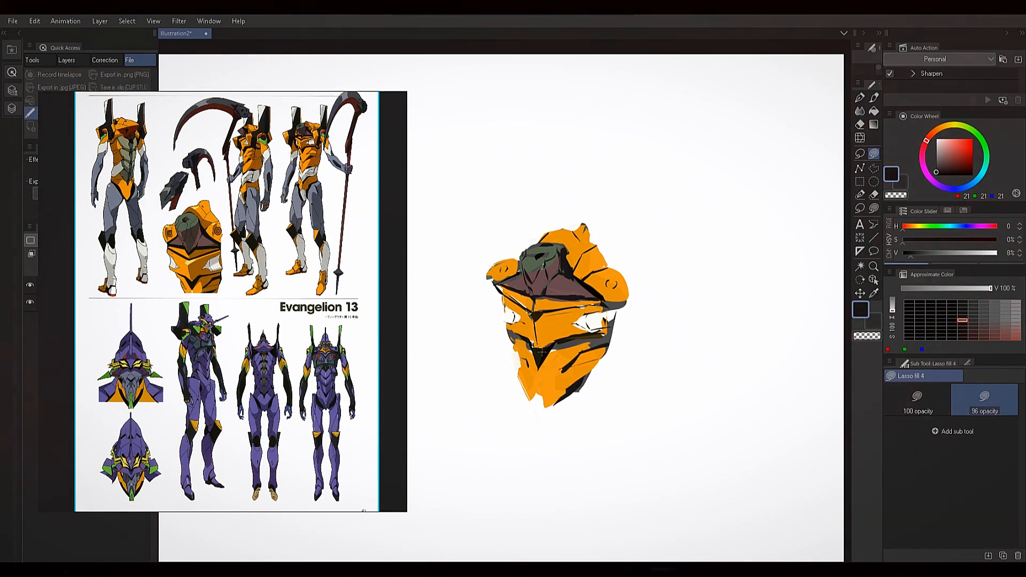
Reshape the dark V-shaped mouth band, alternating sampled near-black and sampled orange along its edges
left_click(553, 337, "alt")
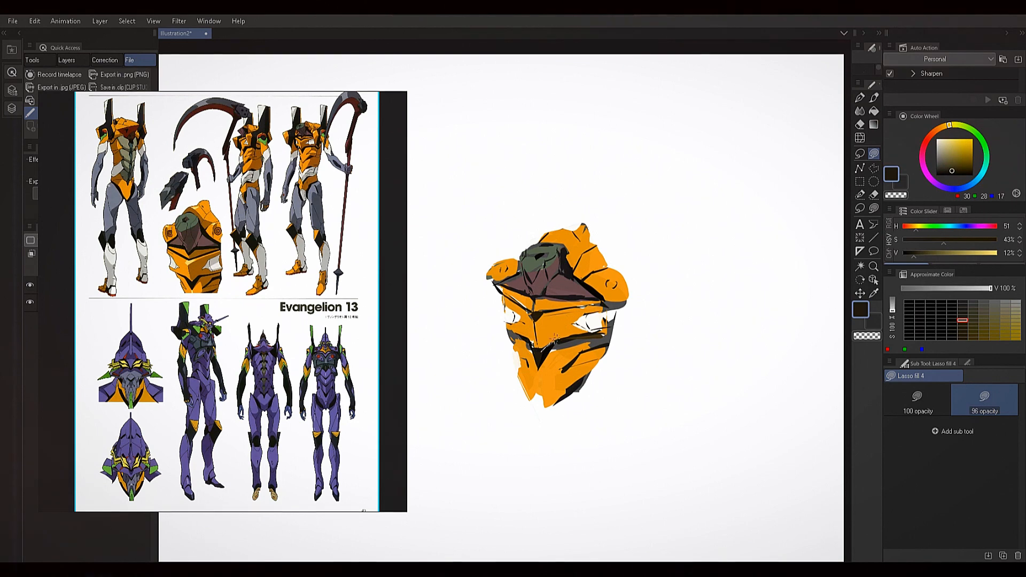
left_click(526, 330, "alt")
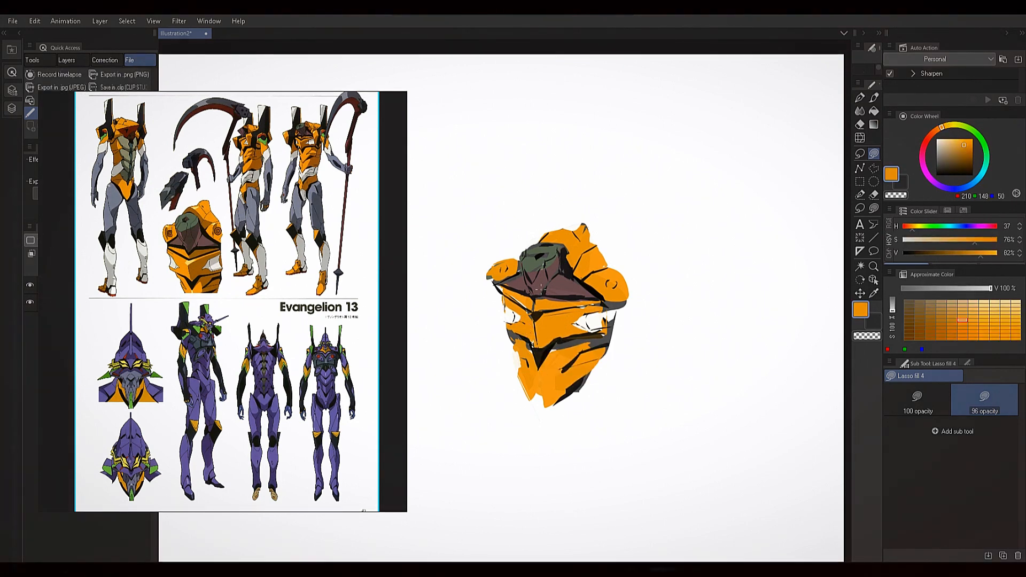
left_click(543, 348, "alt")
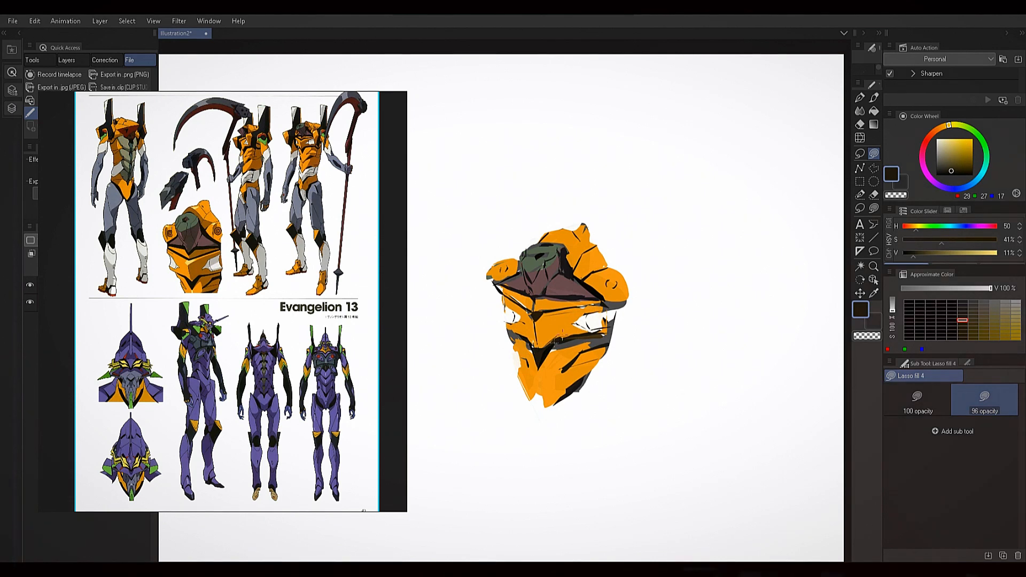
left_click(551, 353, "alt")
mouse_move(550, 355)
left_mouse_down()
mouse_move(594, 339)
mouse_move(569, 340)
left_mouse_up()
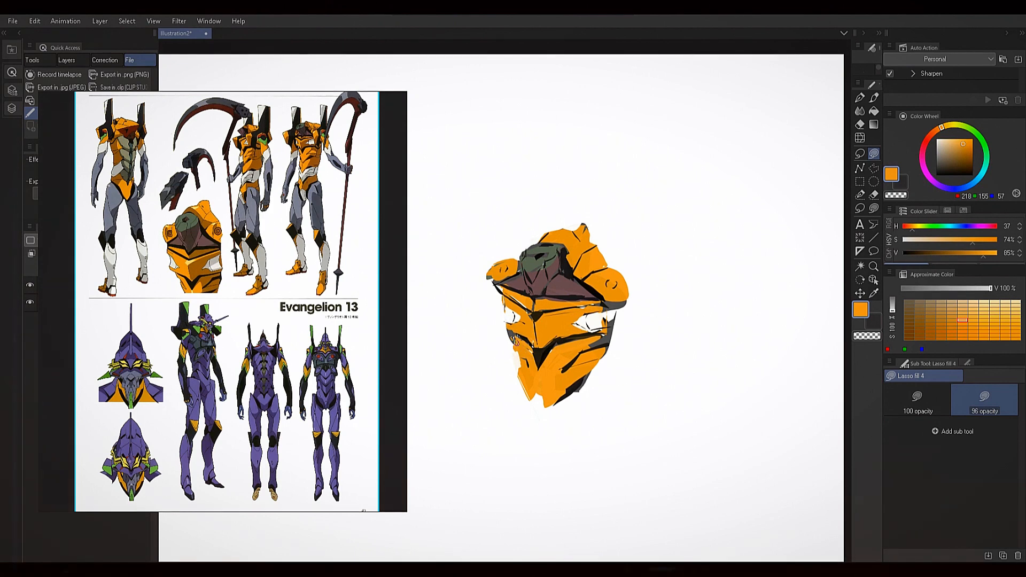
Clean up the left jaw edge with sampled off-white and cut back the dark shape beside the right cheek with white
left_click(515, 357, "alt")
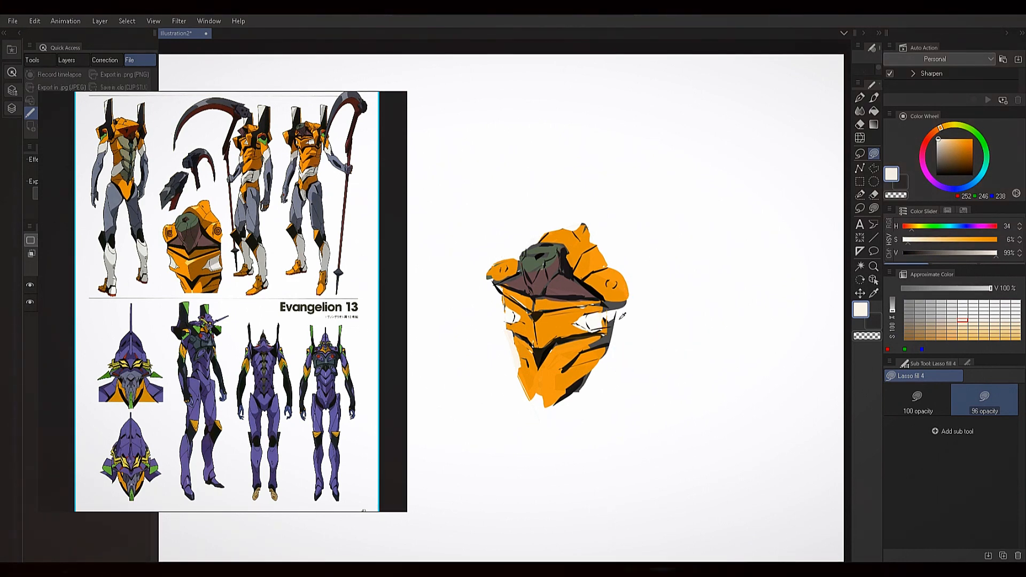
left_click(610, 337, "alt")
mouse_move(615, 312)
left_mouse_down()
mouse_move(605, 342)
mouse_move(622, 322)
mouse_move(612, 312)
mouse_move(621, 325)
mouse_move(608, 344)
mouse_move(617, 334)
left_mouse_up()
left_click(624, 313, "alt")
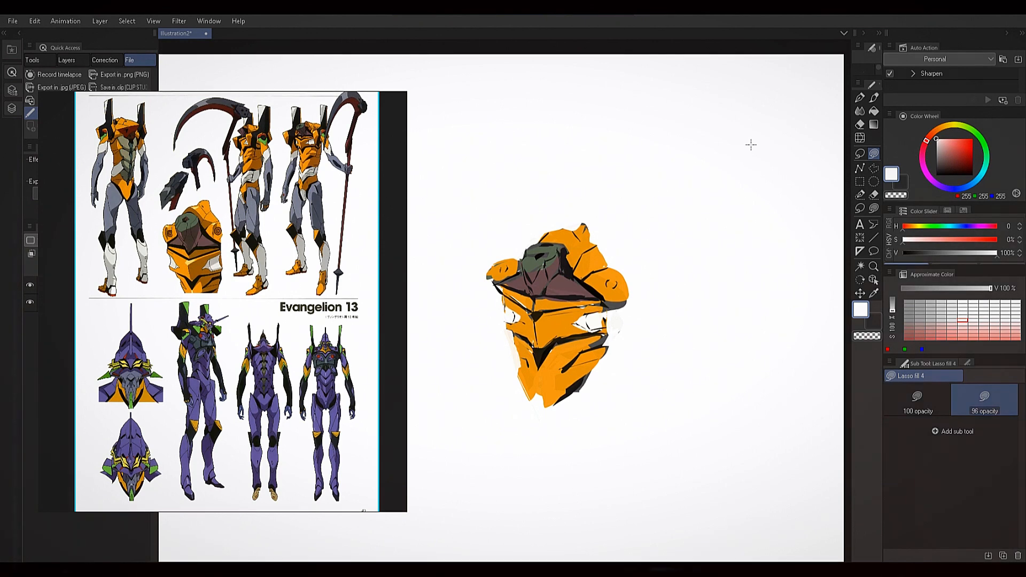
Move the reference window clear of the layer list, narrow it, and fit the Evangelion 13 sheet inside it
mouse_move(638, 259)
left_mouse_down()
mouse_move(696, 243)
mouse_move(678, 256)
left_mouse_up()
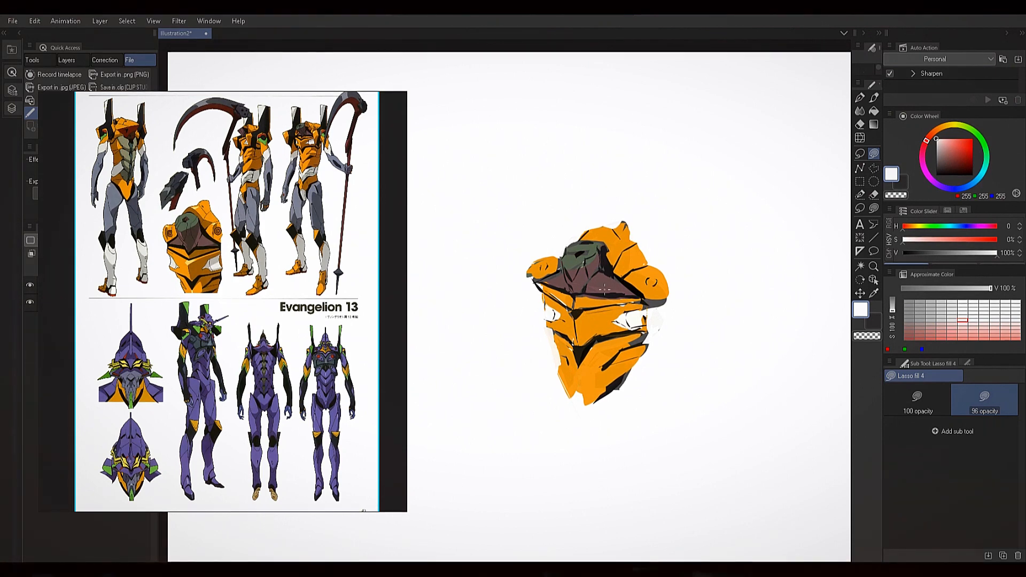
scroll(326, 307, "down", 2)
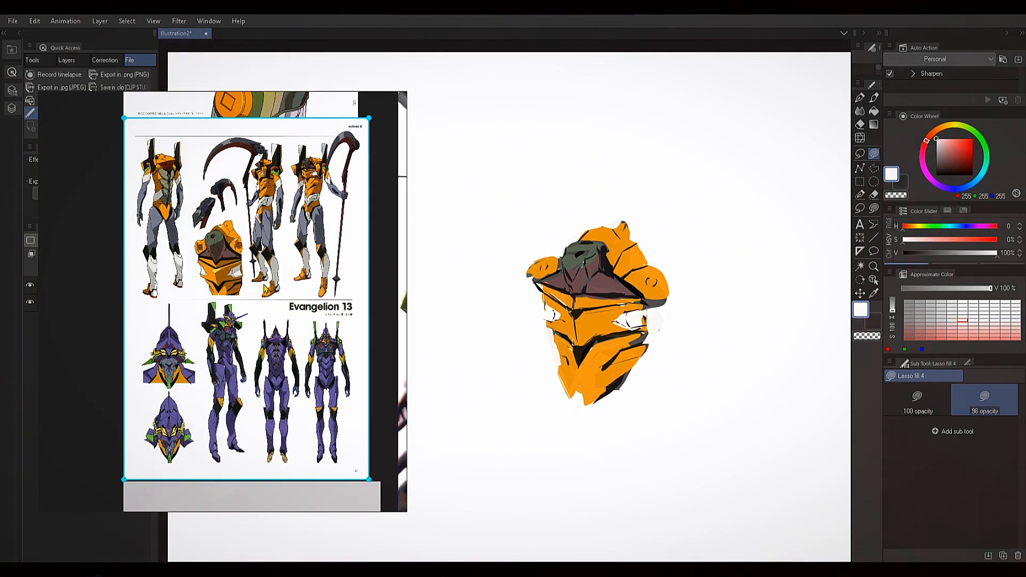
left_click_drag(250, 284, 381, 290)
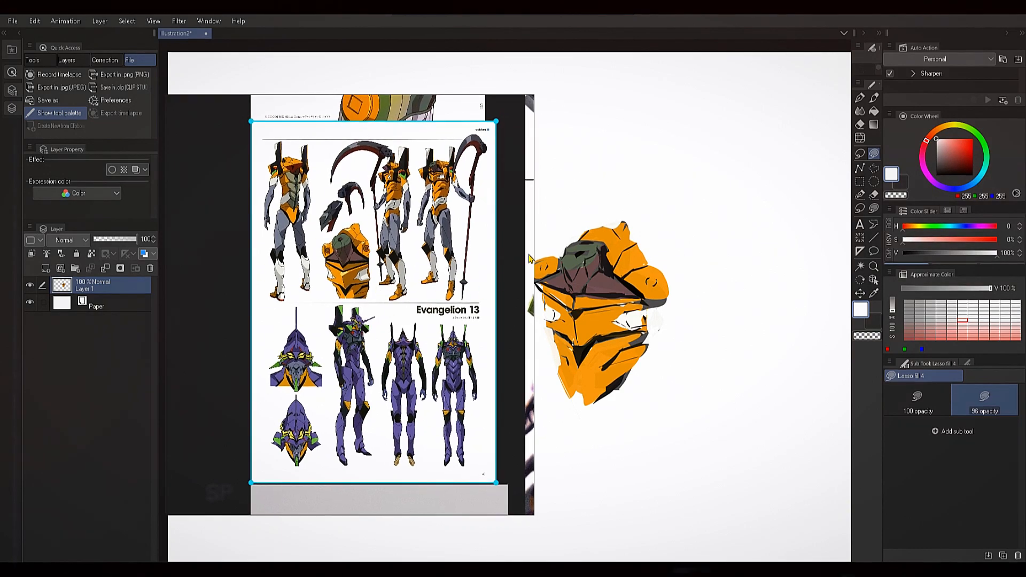
left_click_drag(537, 250, 425, 251)
scroll(367, 331, "down", 2)
left_click_drag(367, 331, 315, 418)
scroll(282, 316, "up", 4)
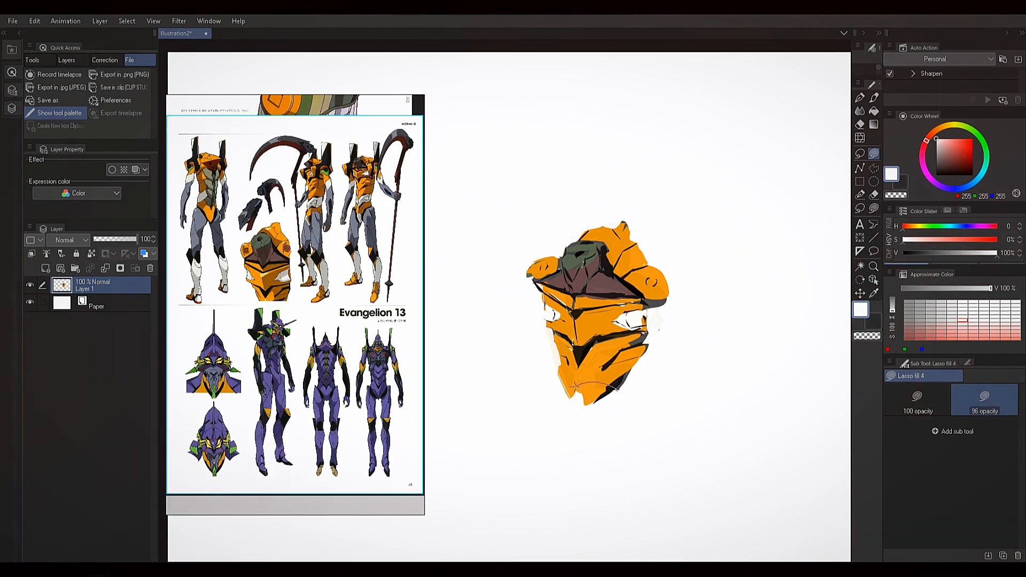
Cut a curved white shape across the bottom of the chin and check the whole head's silhouette
scroll(678, 320, "up", 5)
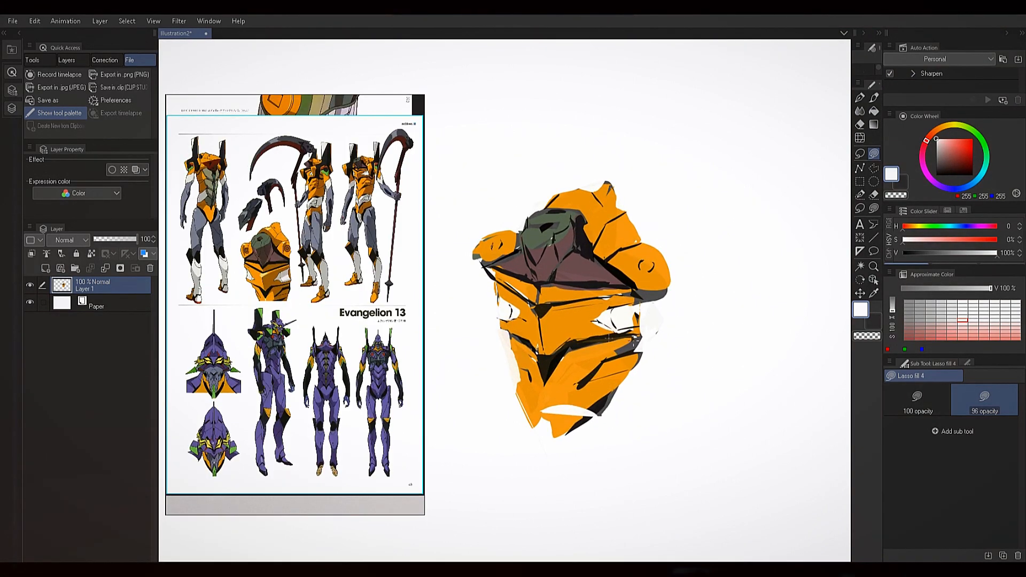
scroll(562, 369, "down", 3)
scroll(563, 374, "down", 1)
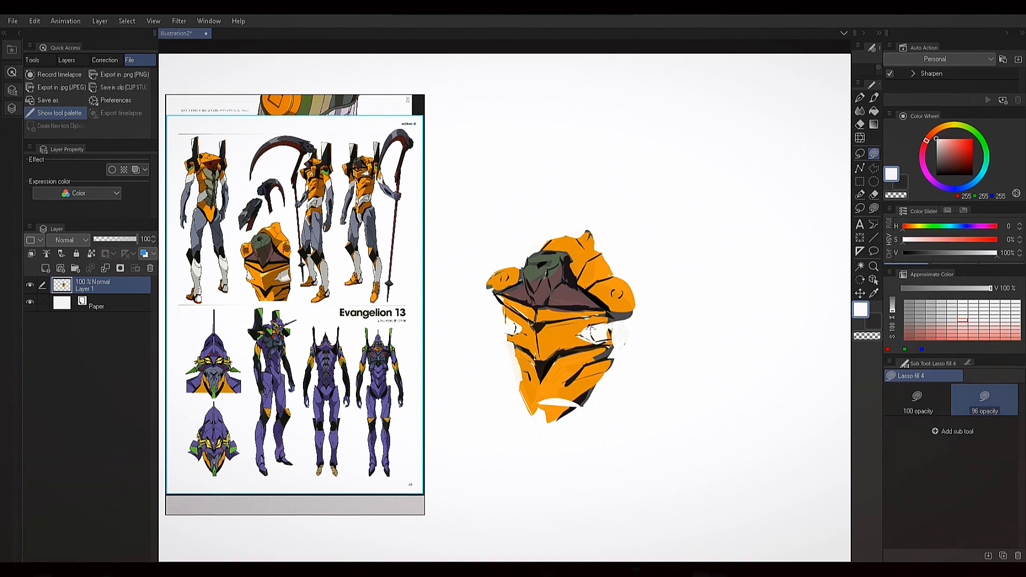
mouse_move(559, 335)
left_mouse_down()
mouse_move(580, 308)
mouse_move(575, 316)
left_mouse_up()
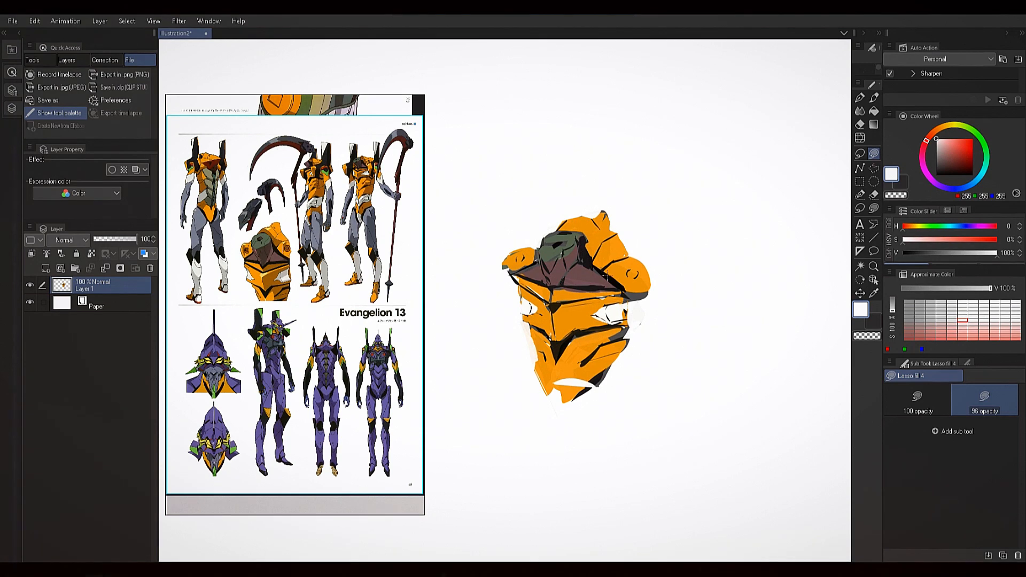
scroll(562, 377, "up", 2)
scroll(595, 340, "down", 2)
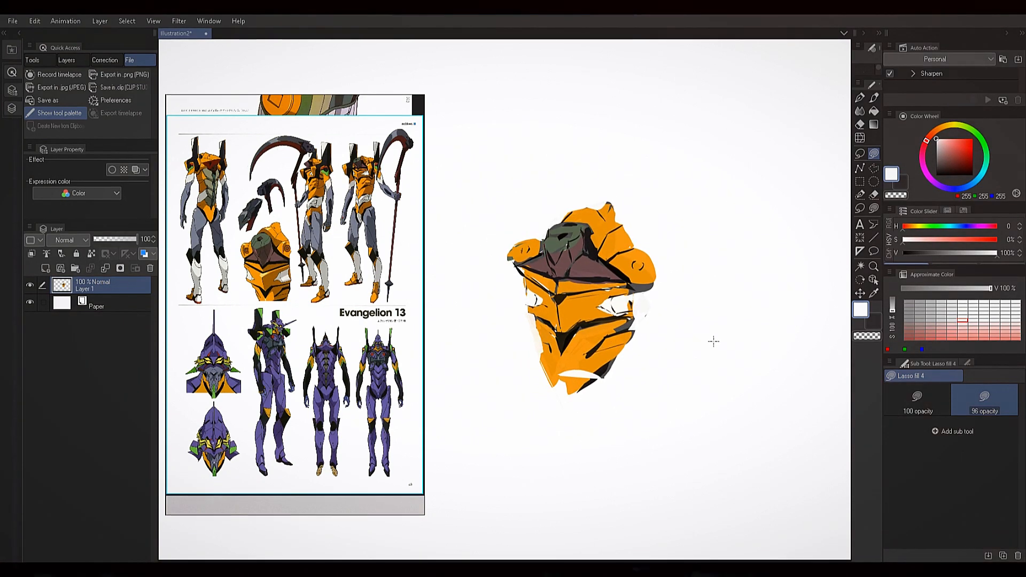
left_click_drag(616, 312, 622, 324)
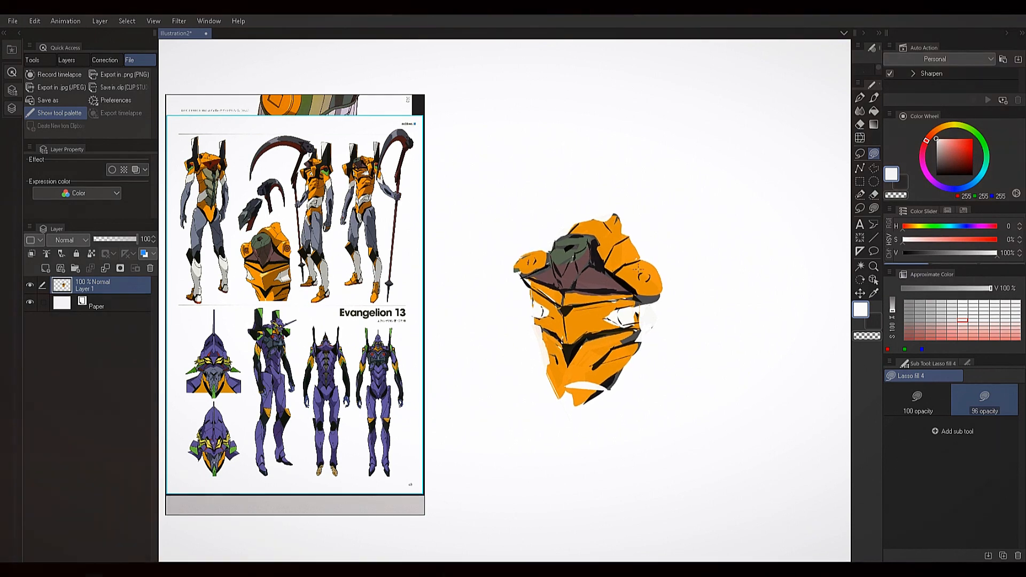
Sample the near-black of the face's dark accents and add a new layer above the head painting
left_click(574, 331, "alt")
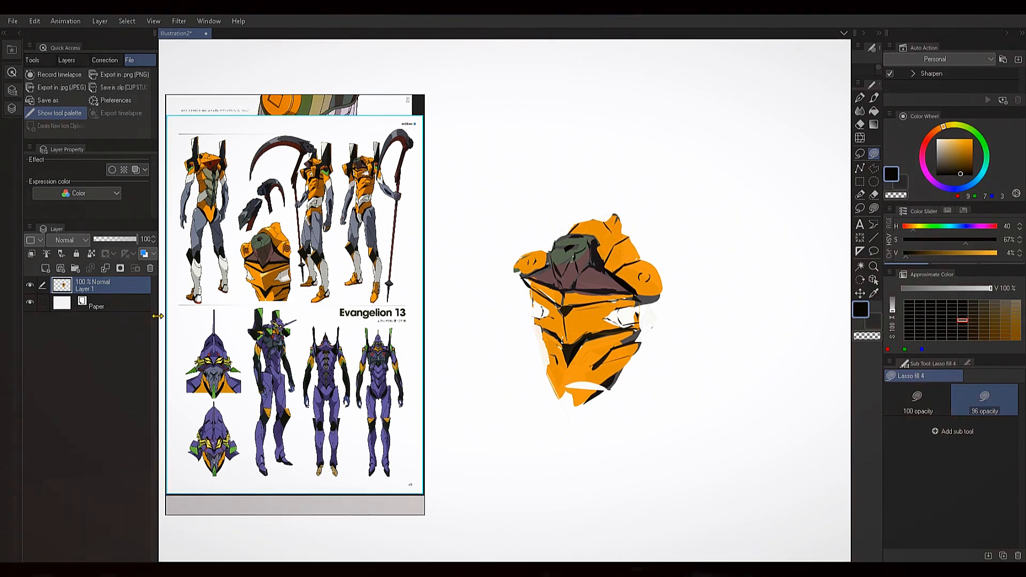
key("ctrl+shift+n")
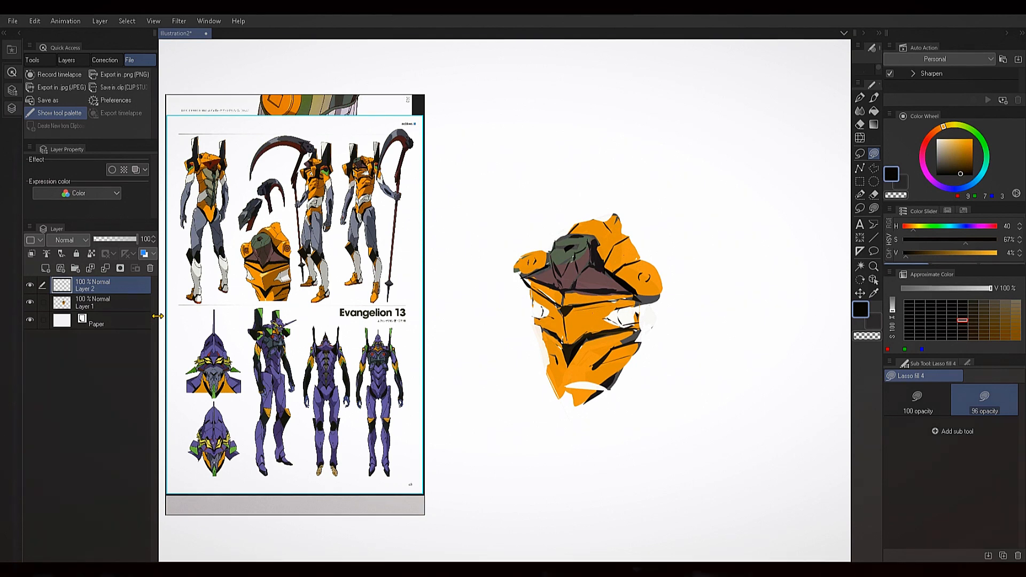
Set up the new layer for shadows, clipped to the head painting at 34% opacity, with pure black as the drawing color
key("ctrl+alt+g")
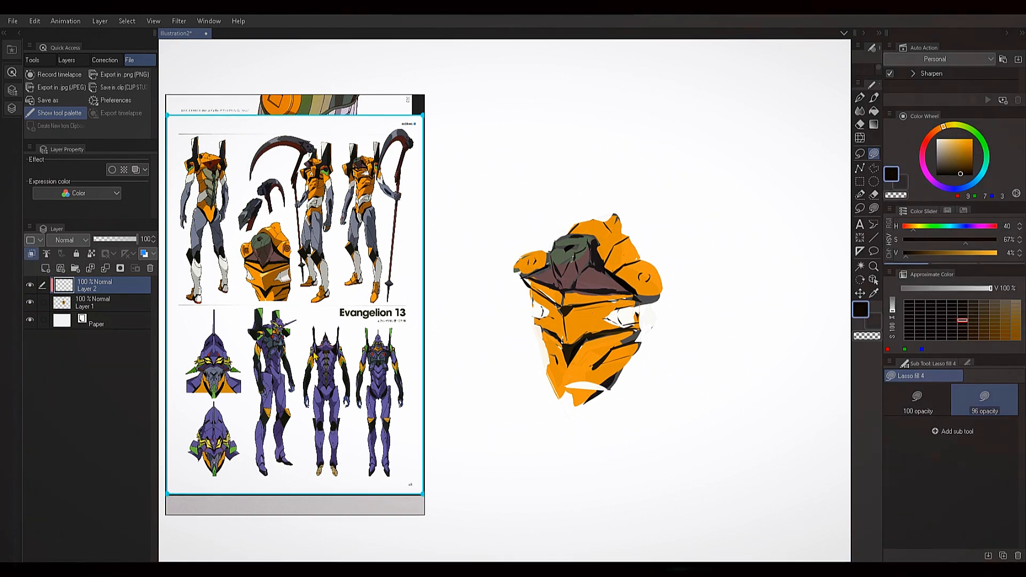
left_click(121, 240)
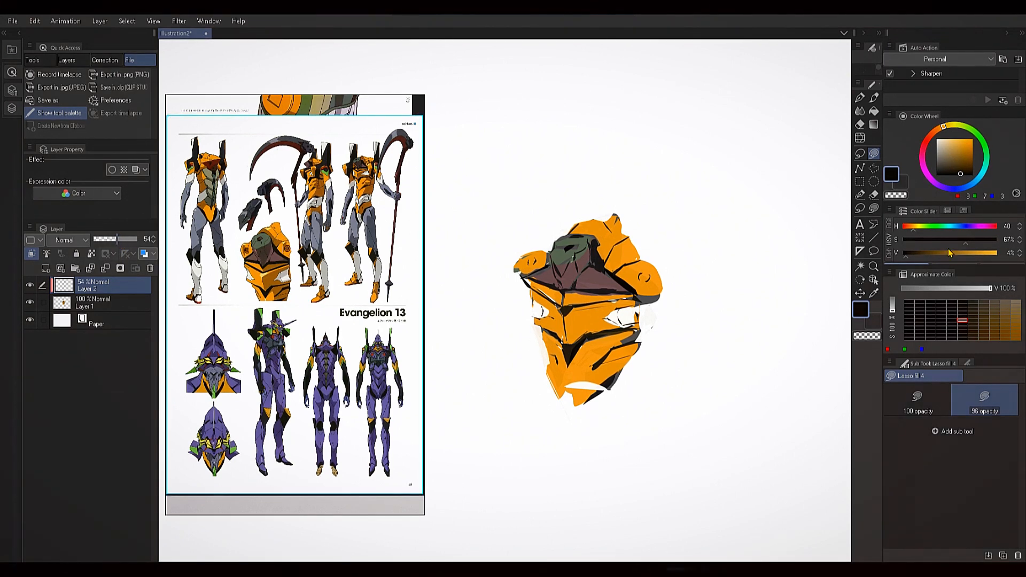
left_click_drag(942, 154, 930, 187)
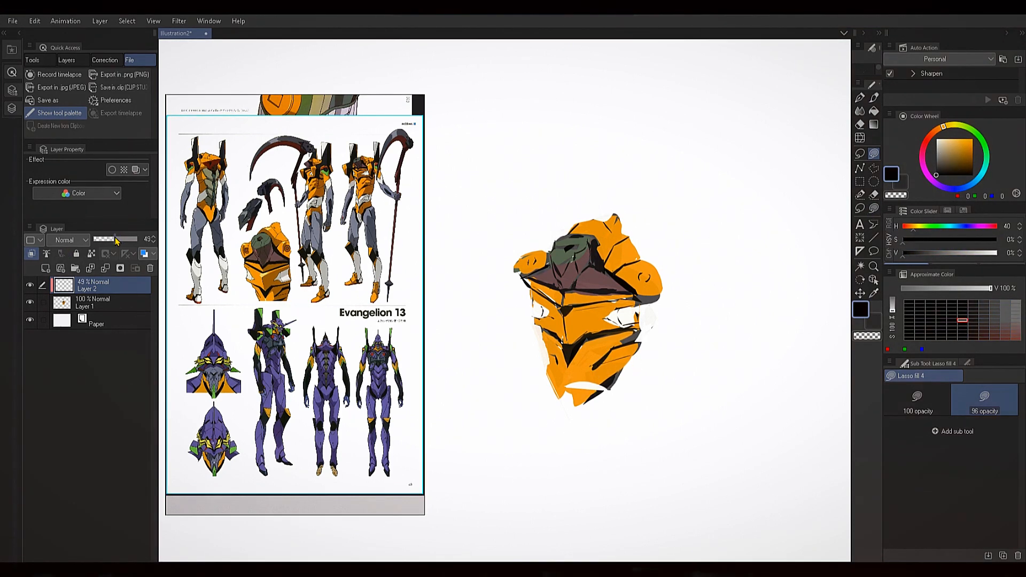
left_click_drag(111, 243, 105, 243)
key("ctrl+z")
Study the orange figures on the reference sheet and lasso-fill matching shadows over the head's crest, face plate, right eye and right jaw
scroll(294, 273, "up", 3)
mouse_move(280, 284)
left_mouse_down()
mouse_move(340, 356)
mouse_move(332, 351)
left_mouse_up()
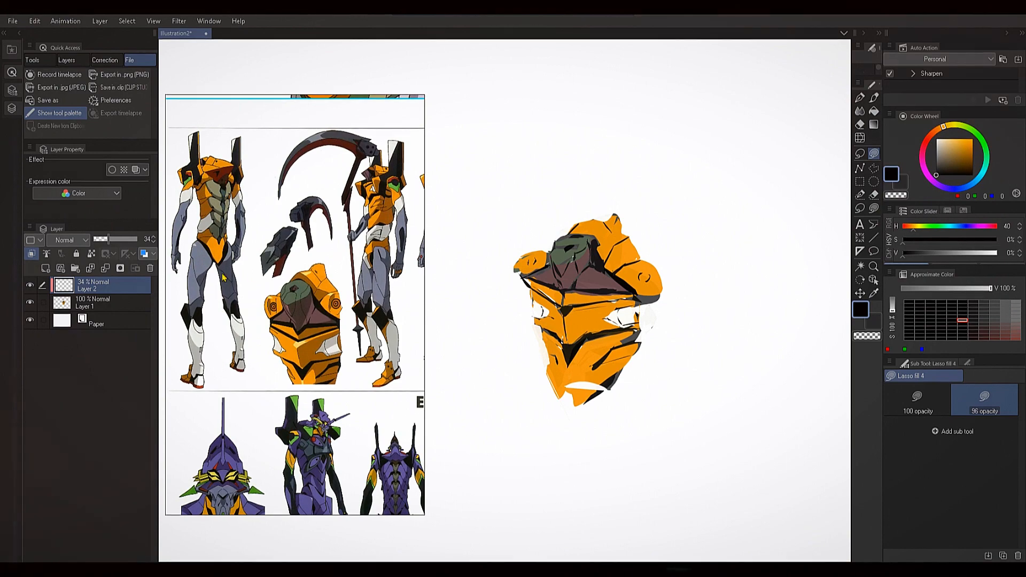
scroll(342, 351, "down", 2)
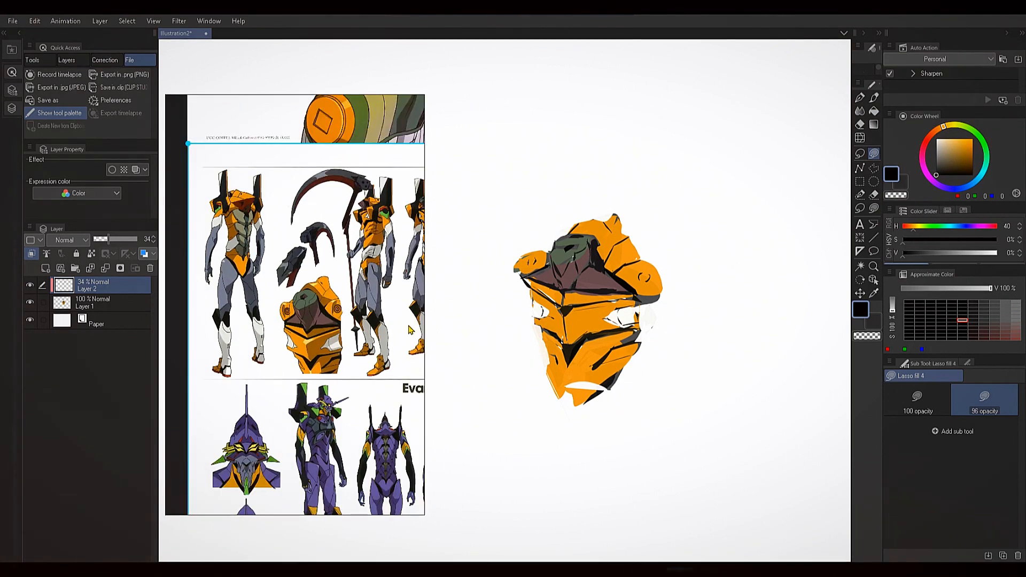
left_click_drag(401, 389, 338, 389)
scroll(389, 247, "up", 6)
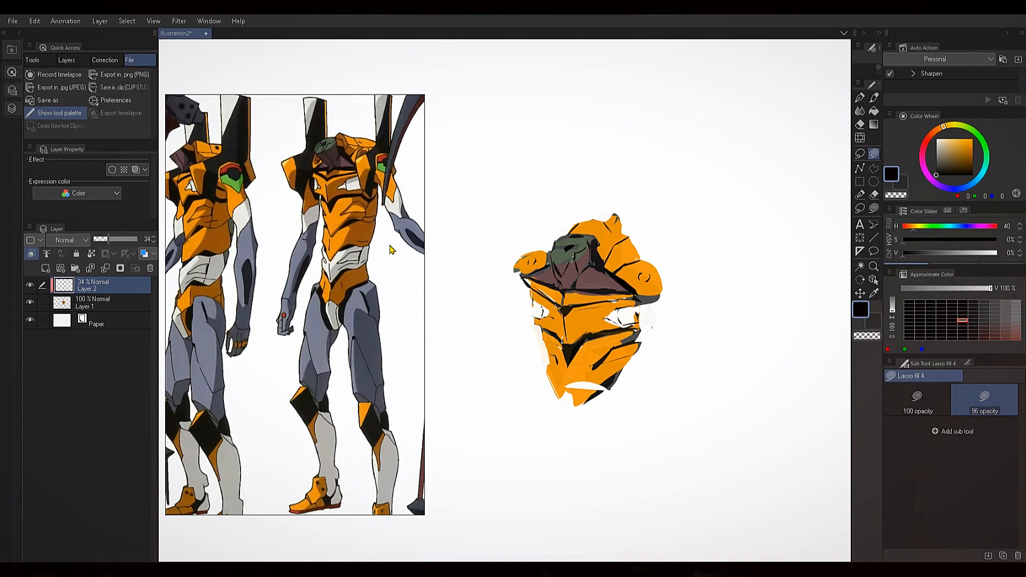
scroll(383, 250, "down", 5)
left_click_drag(252, 310, 355, 316)
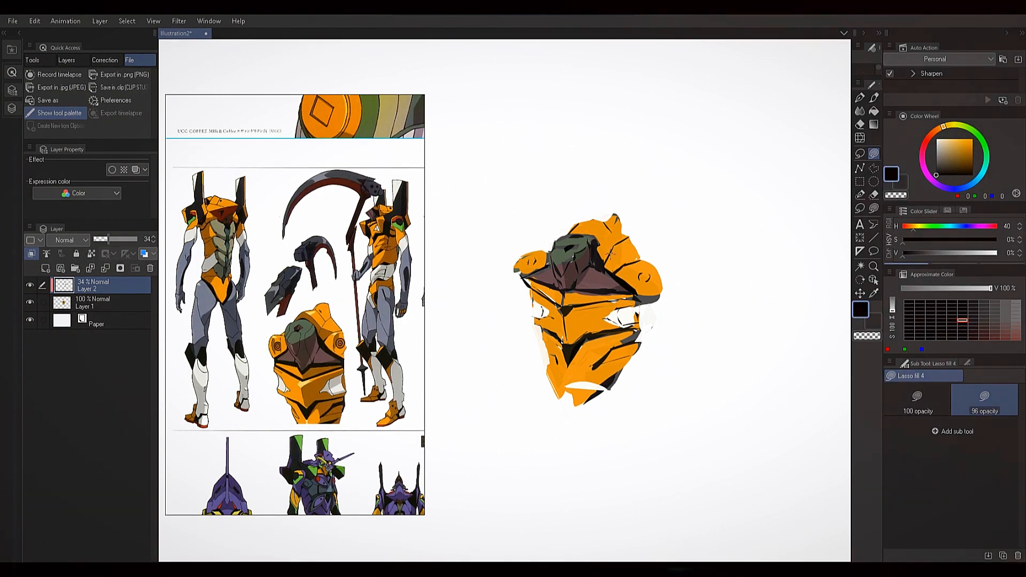
mouse_move(620, 240)
left_mouse_down()
mouse_move(604, 263)
mouse_move(591, 219)
left_mouse_up()
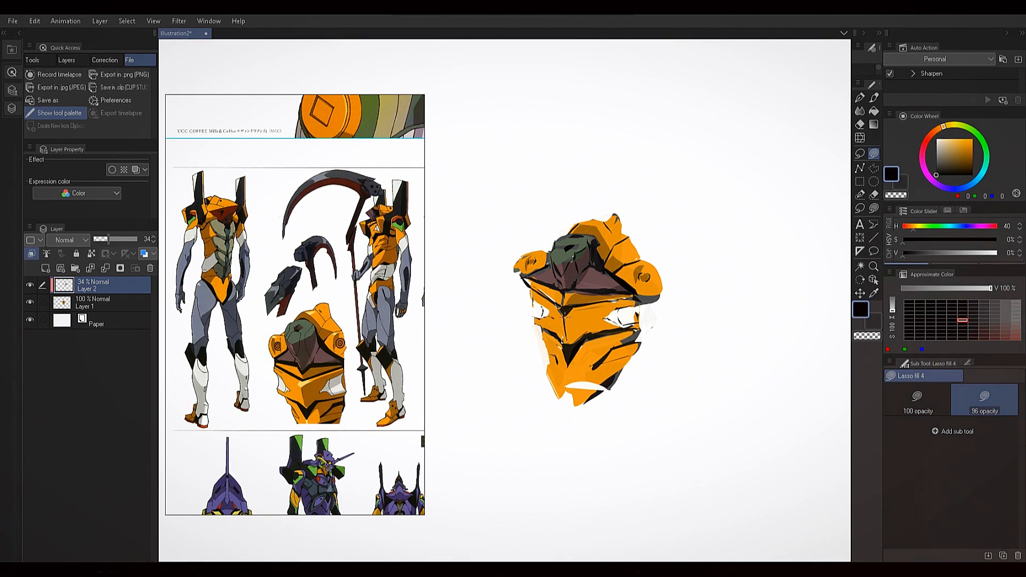
left_click_drag(573, 347, 622, 331)
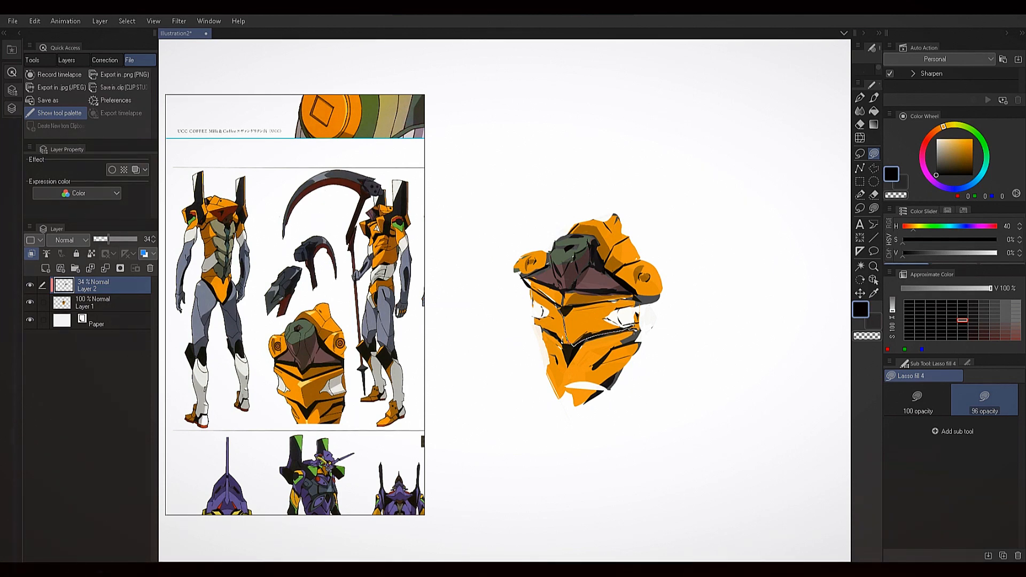
mouse_move(633, 329)
left_mouse_down()
mouse_move(631, 300)
mouse_move(570, 297)
left_mouse_up()
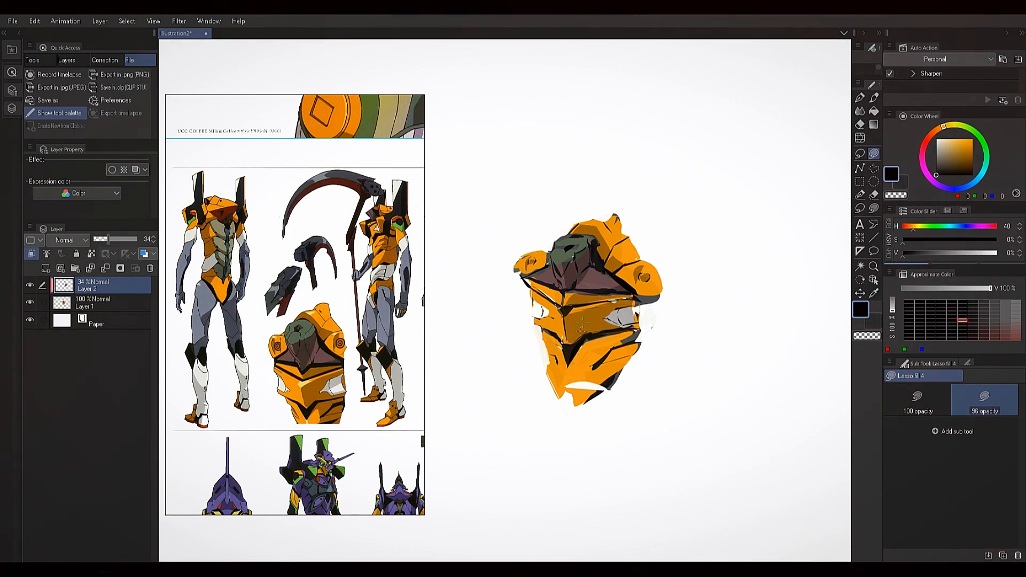
mouse_move(588, 357)
left_mouse_down()
mouse_move(573, 387)
mouse_move(630, 342)
mouse_move(604, 334)
left_mouse_up()
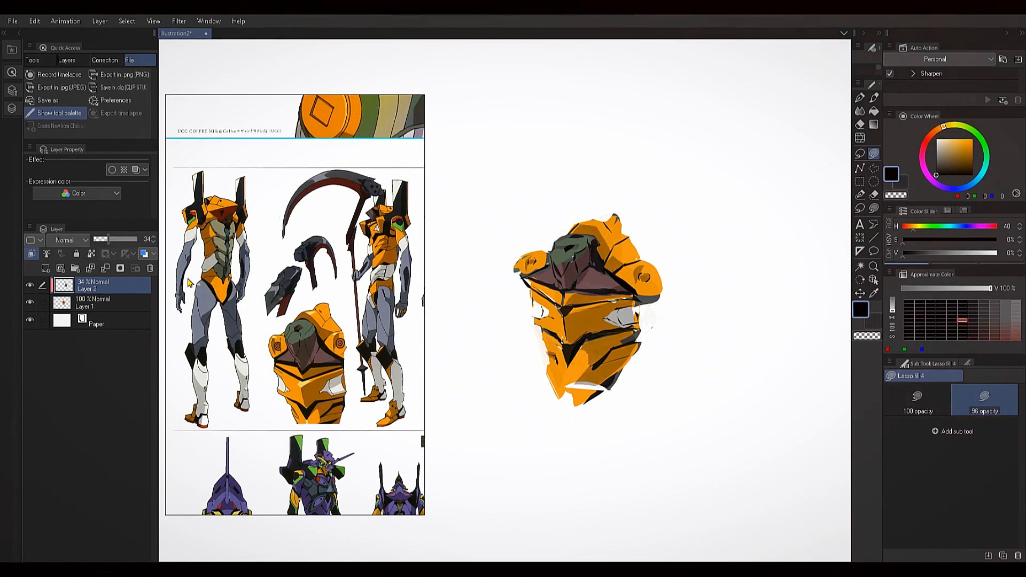
Lower the shadow layer's opacity to 27% and check how the whole head reads at small and large scale
left_click(115, 240)
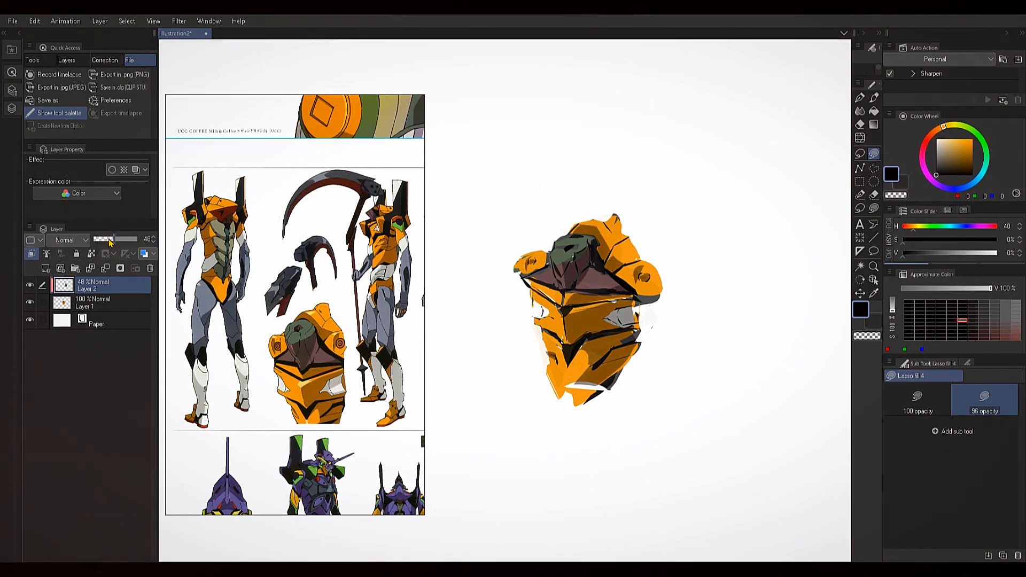
left_click_drag(111, 242, 105, 243)
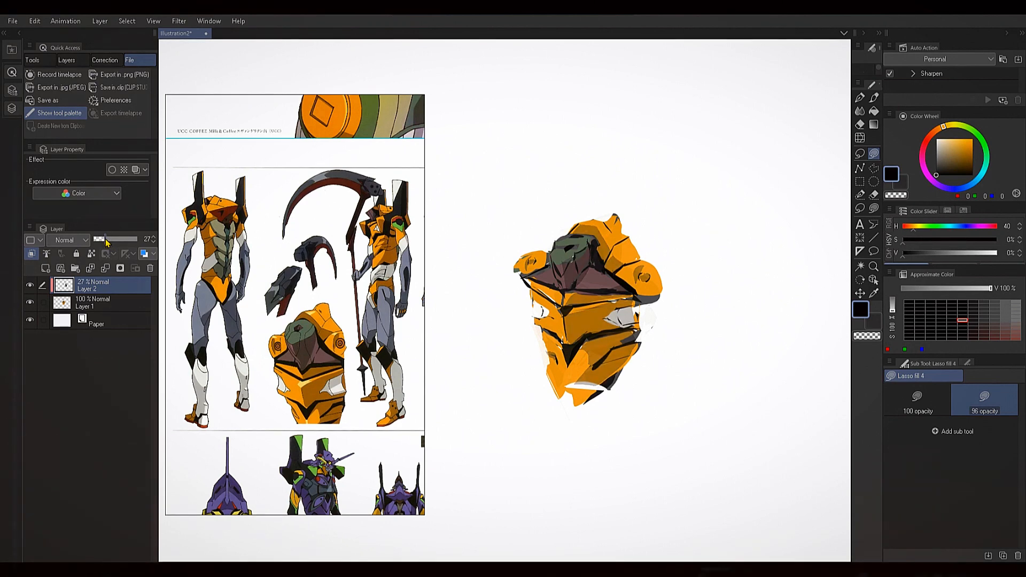
scroll(665, 278, "down", 3)
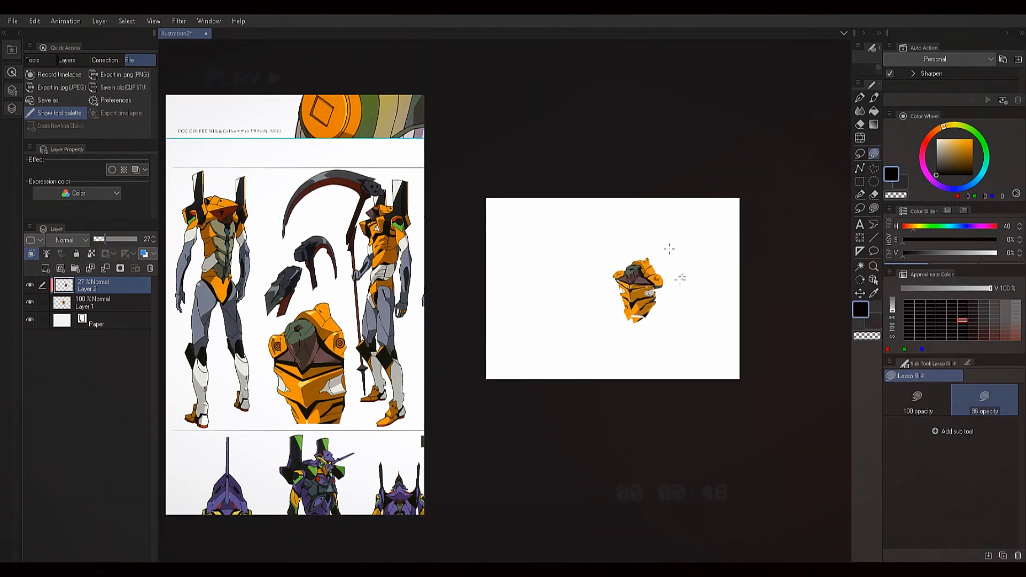
left_click_drag(678, 277, 463, 277)
left_click_drag(635, 284, 908, 279)
left_click_drag(658, 252, 802, 262)
key("h")
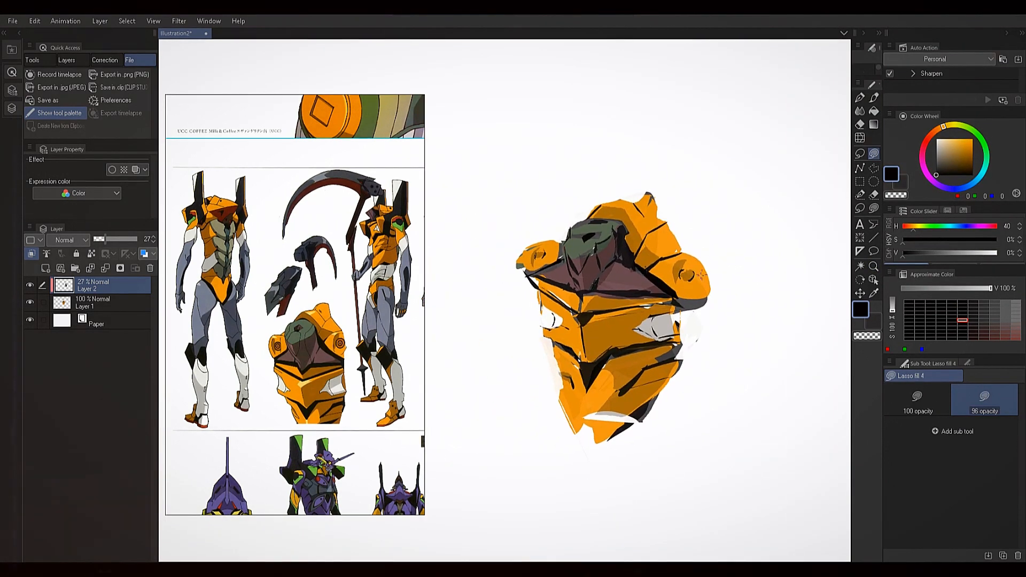
scroll(690, 291, "down", 5)
scroll(690, 292, "up", 5)
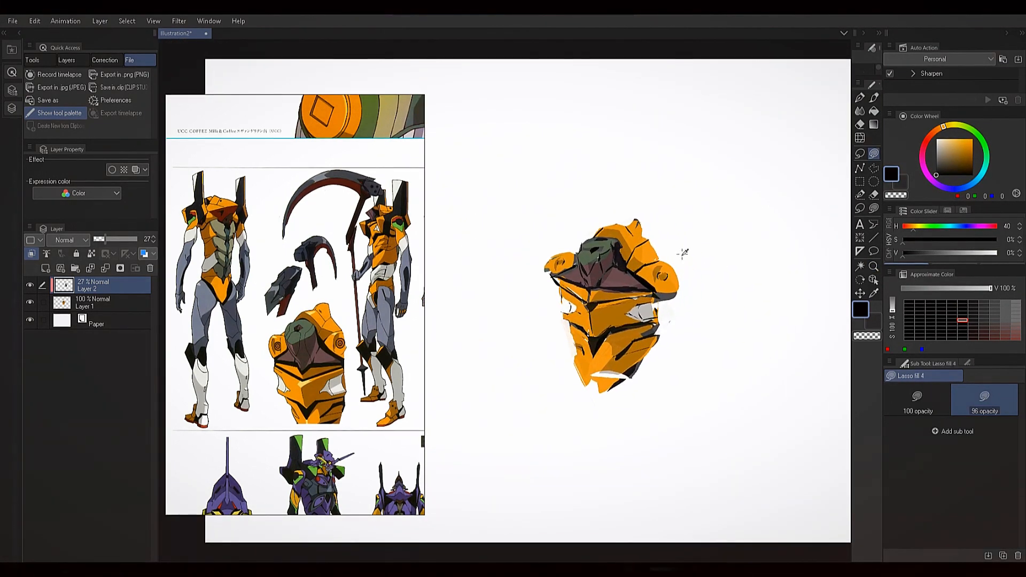
key("g")
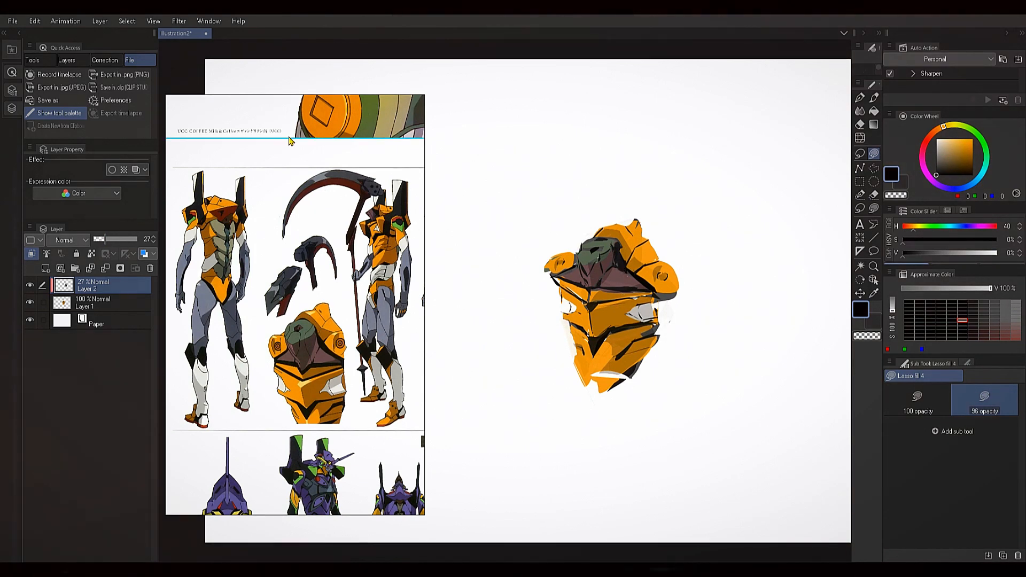
Move the reference window aside to look over the selection commands, and place it back beside the layer list
left_click(179, 22)
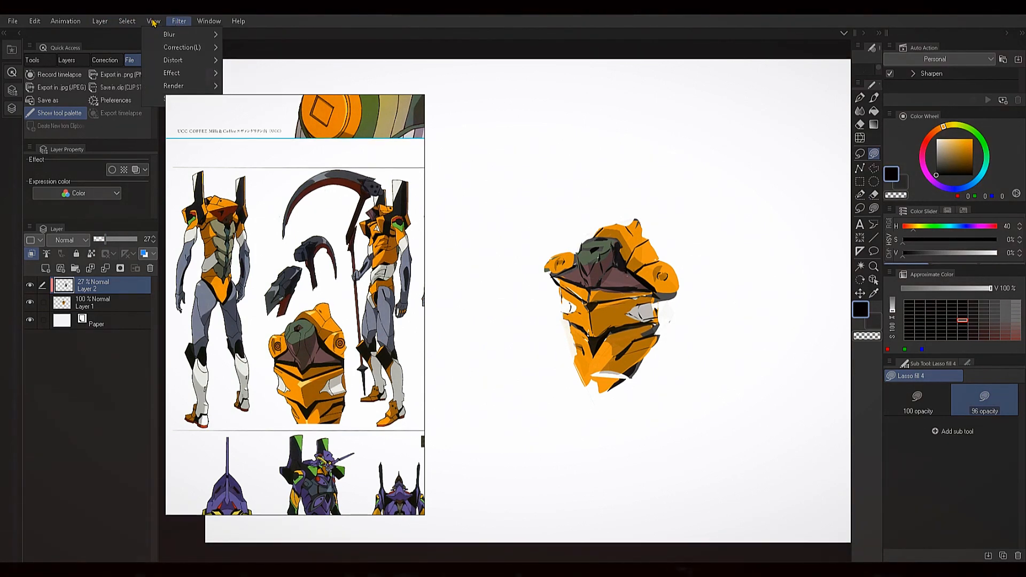
mouse_move(153, 22)
mouse_move(100, 22)
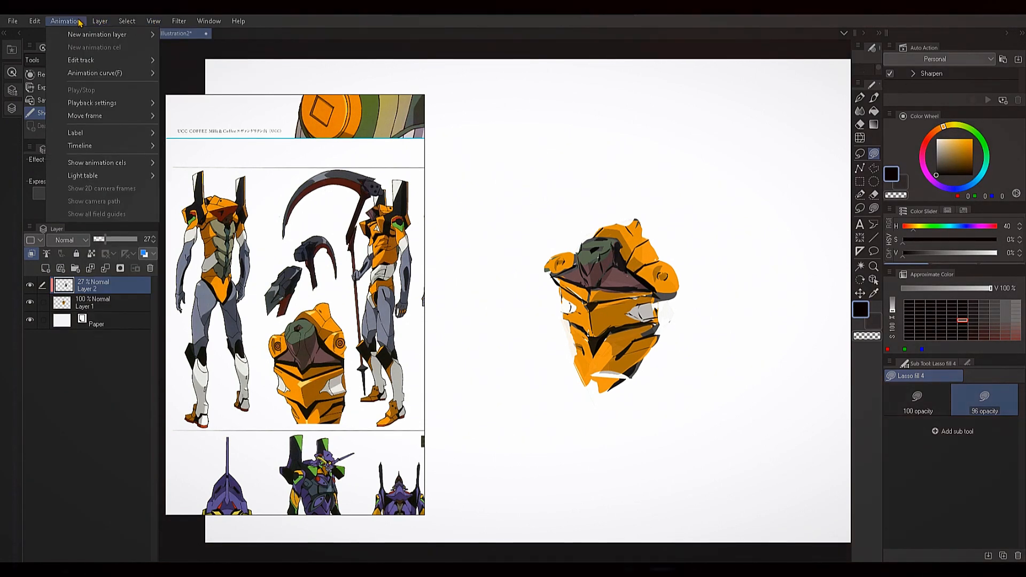
left_click_drag(244, 160, 364, 160)
left_click(128, 22)
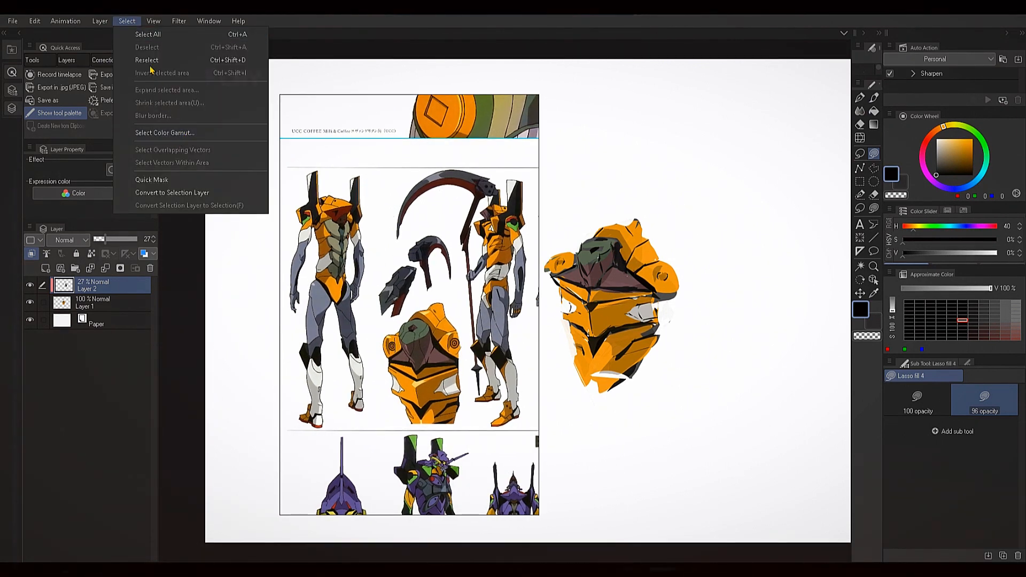
left_click_drag(438, 115, 321, 102)
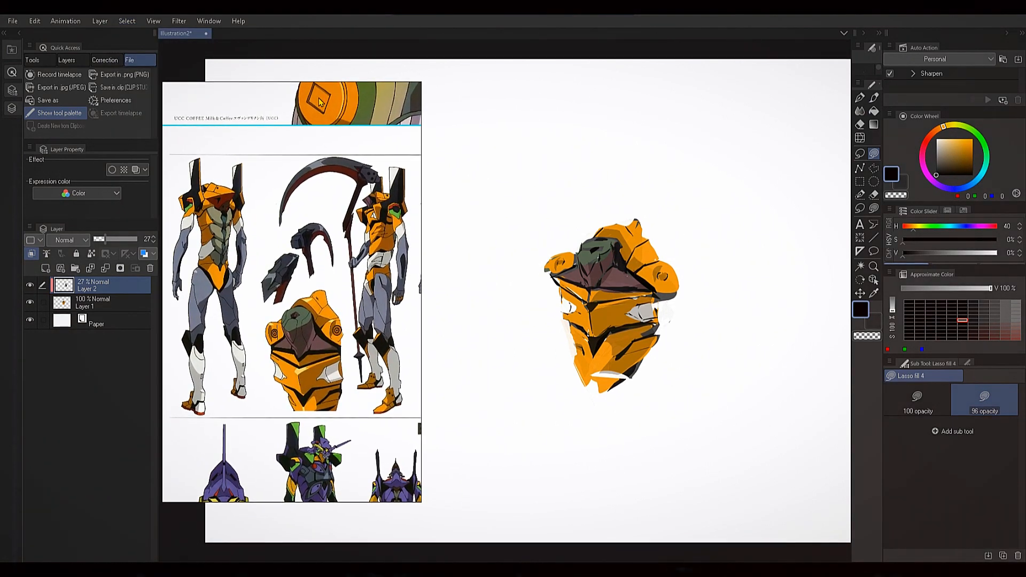
Sample the dark maroon below the green crest and look over the shaded head from near and far
left_click(613, 268, "alt")
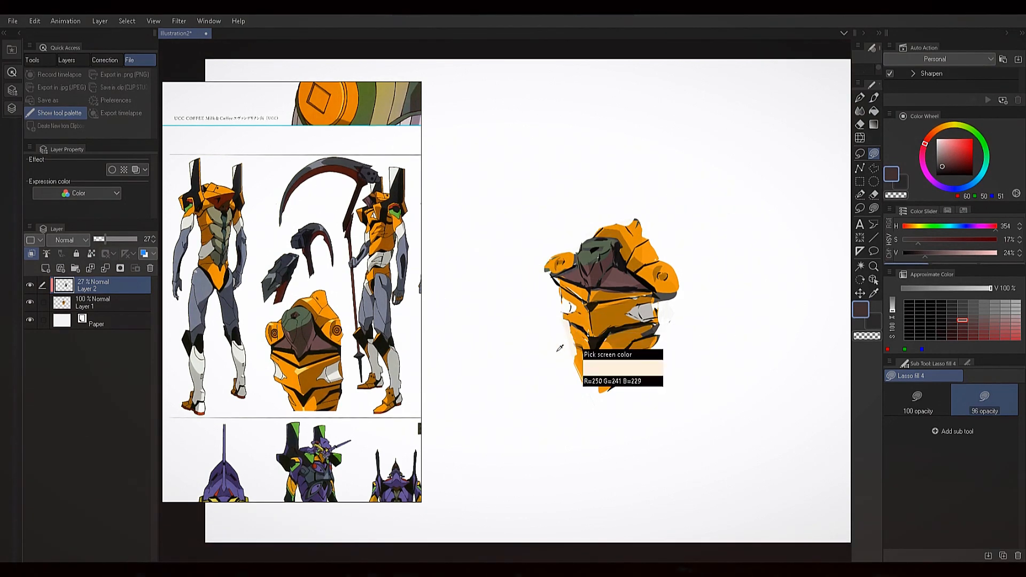
key("Escape")
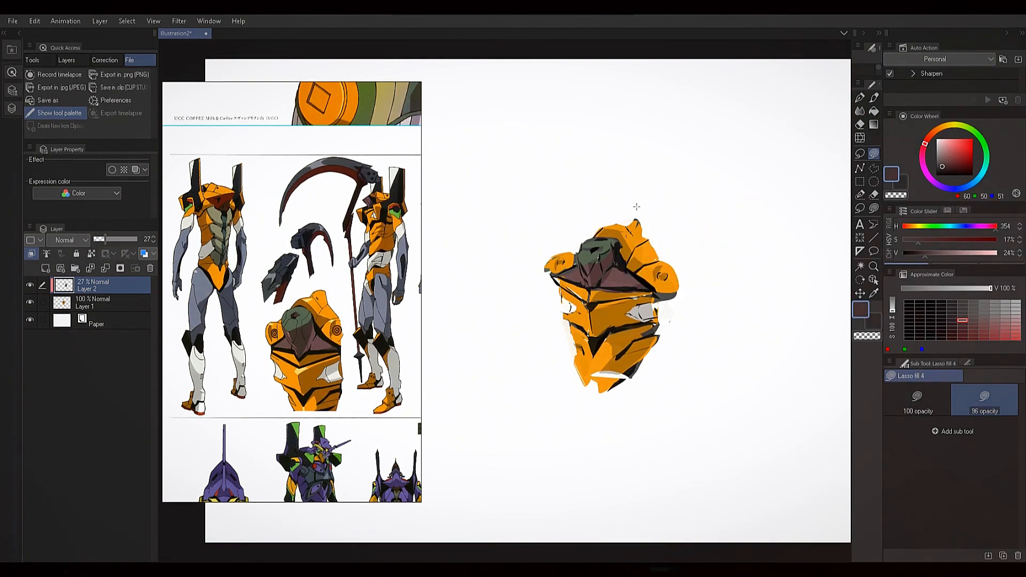
key("i")
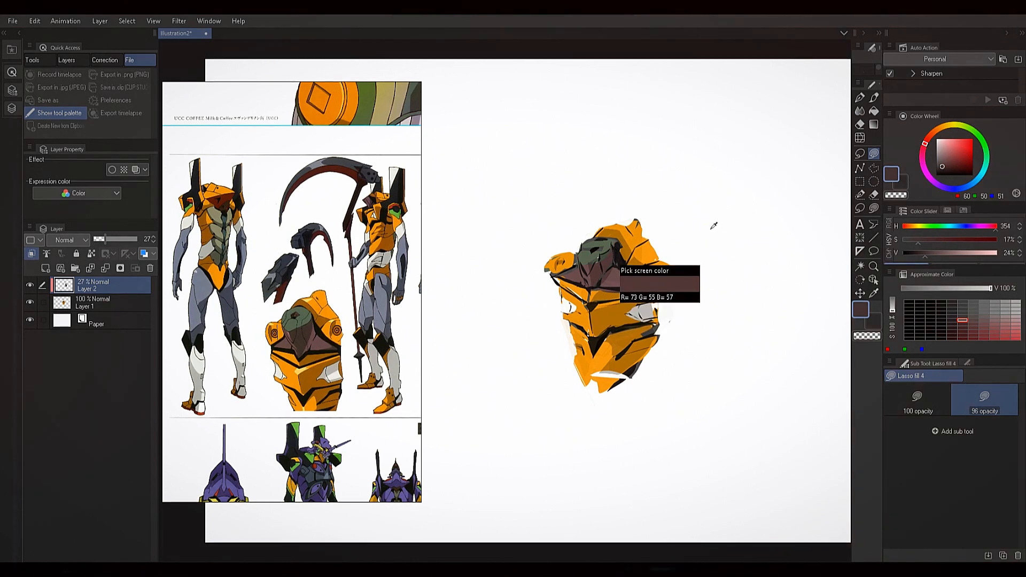
key("Escape")
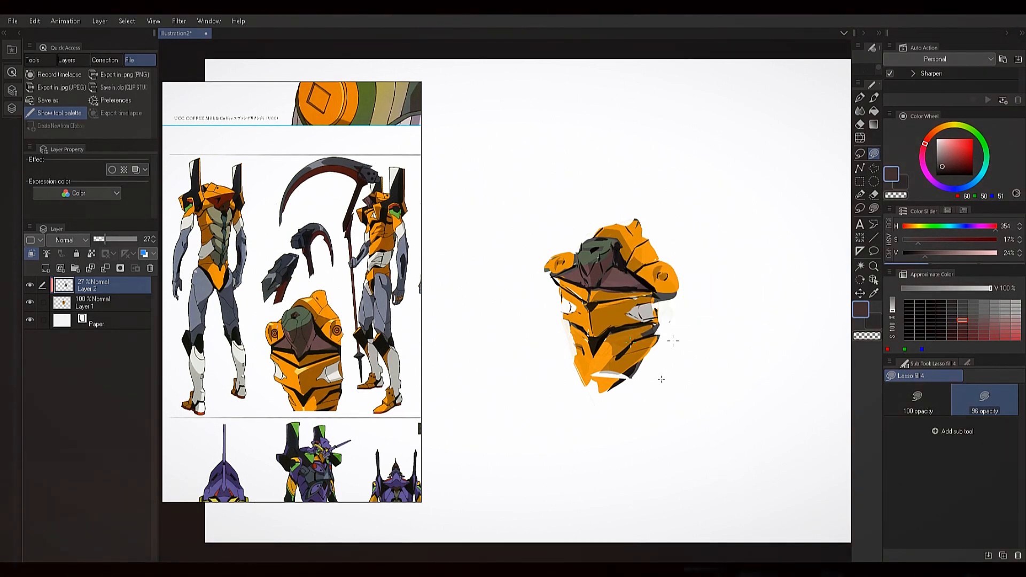
mouse_move(623, 425)
left_mouse_down()
mouse_move(616, 417)
mouse_move(611, 433)
left_mouse_up()
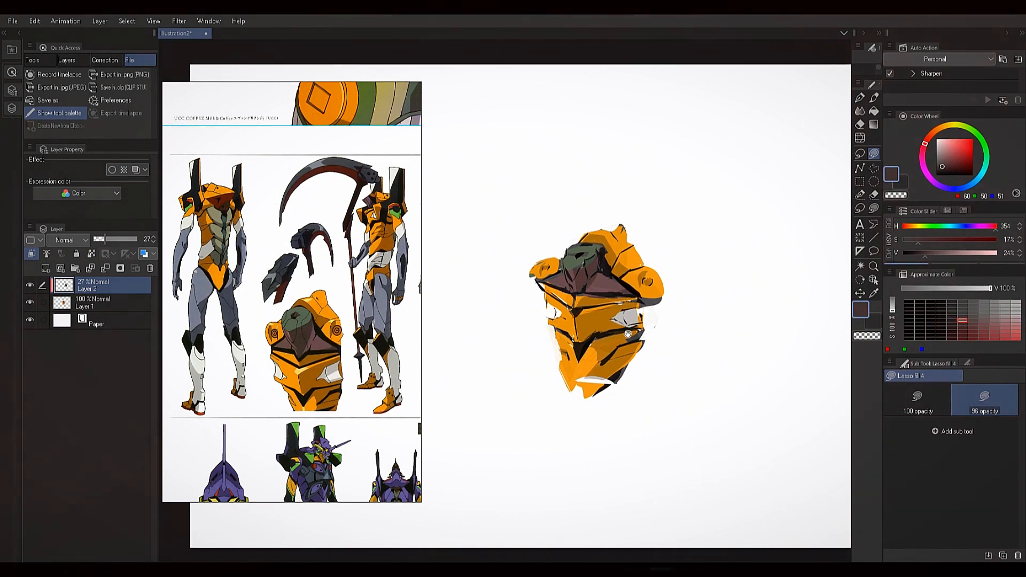
left_click_drag(614, 342, 620, 338)
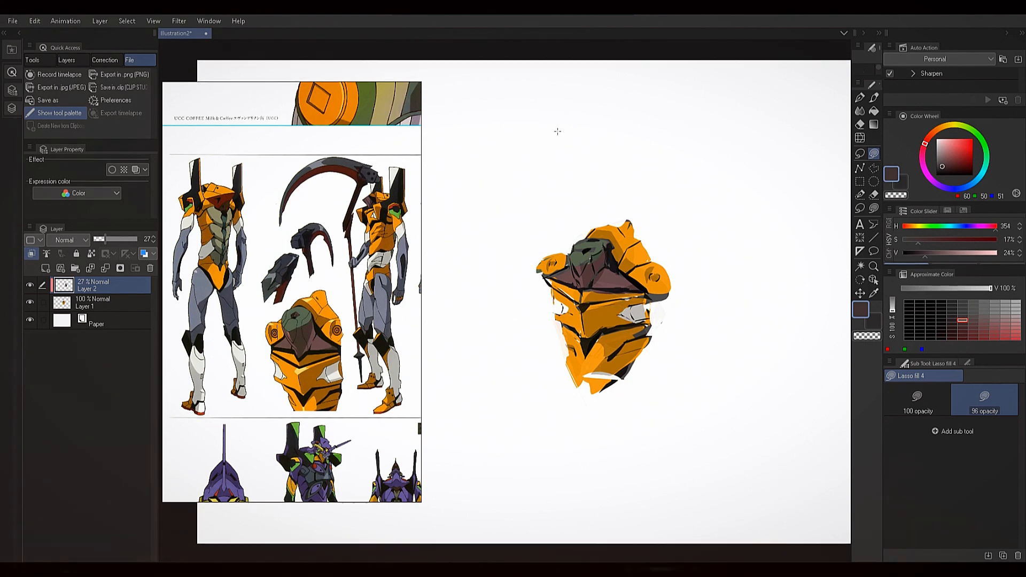
scroll(654, 308, "up", 4)
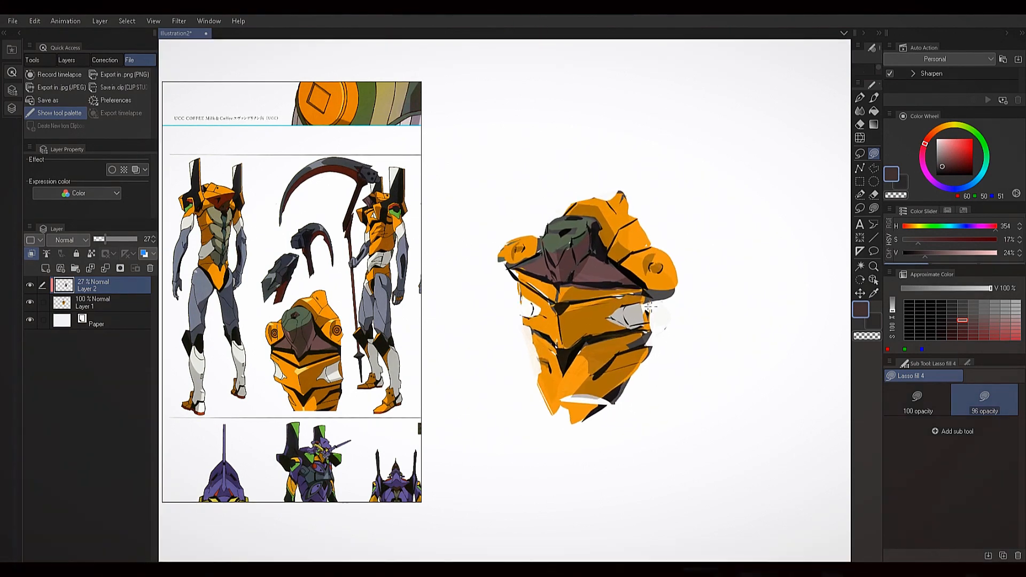
scroll(627, 327, "down", 4)
scroll(625, 339, "down", 1)
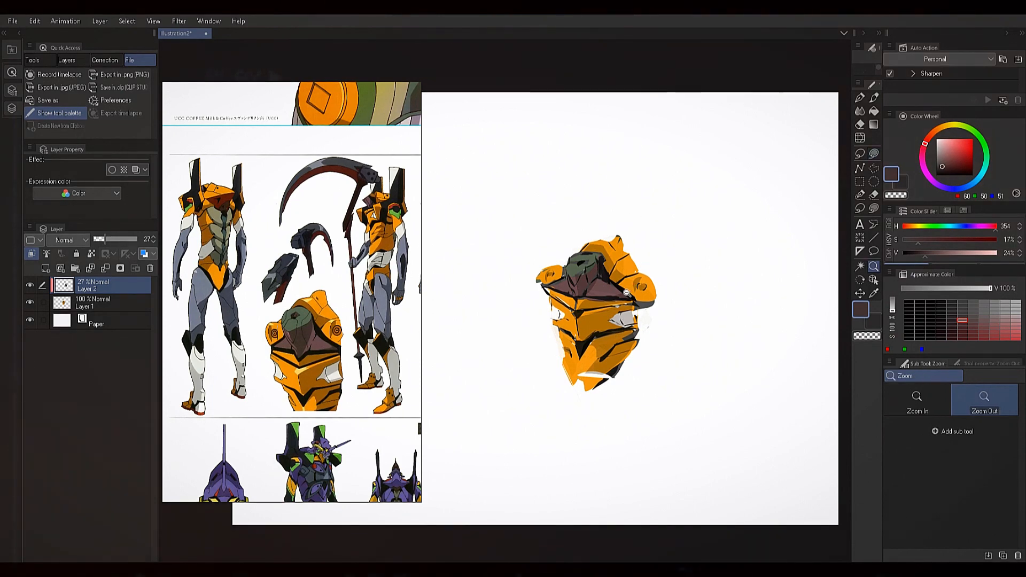
scroll(635, 216, "up", 2)
Switch to the glow dodge brush with pure black and reduce the brush size to 7
key("b")
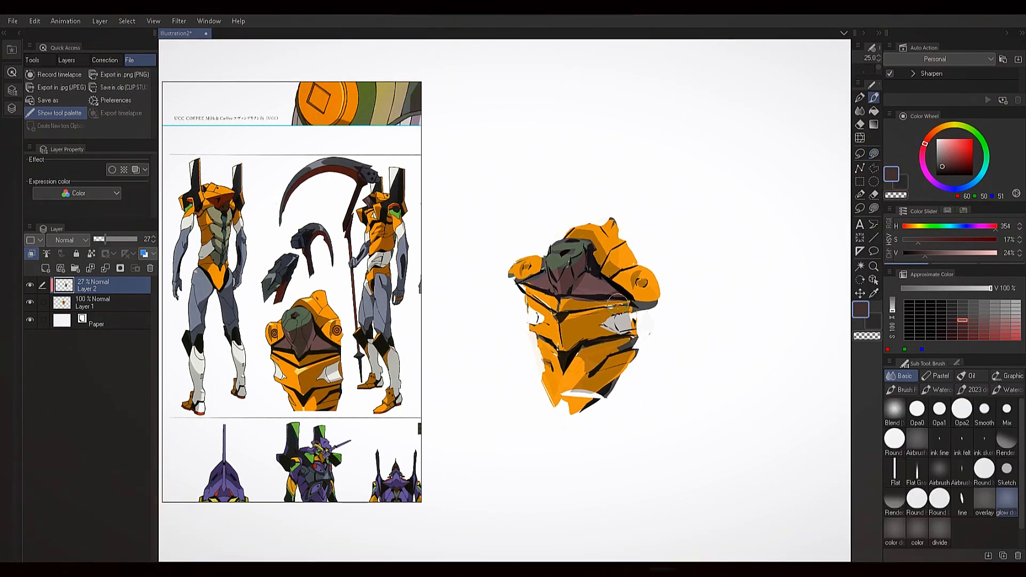
left_click_drag(612, 324, 615, 302)
left_click(935, 176)
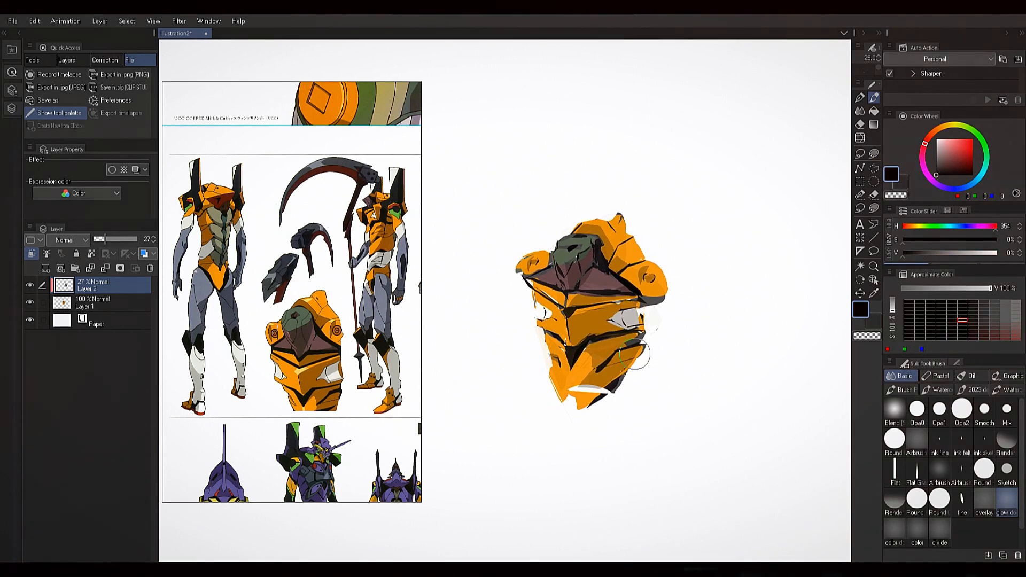
key("bracketleft")
key("bracketleft")
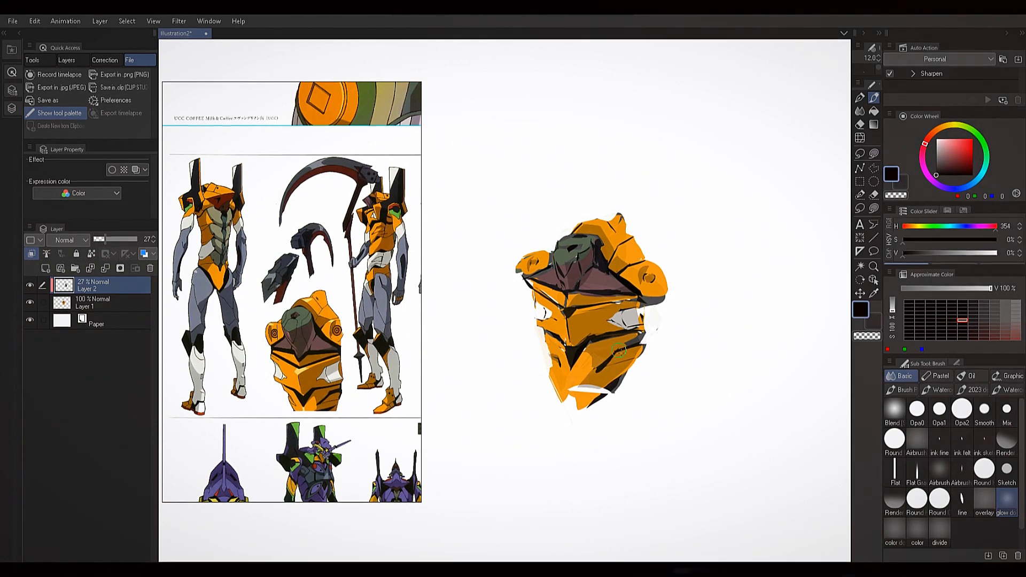
key("[")
key("[")
key("[")
key("[")
key("[")
key("[")
key("bracketright")
Group the shadow layer and the head painting into a folder and add a new layer above it
left_click(112, 301, "ctrl")
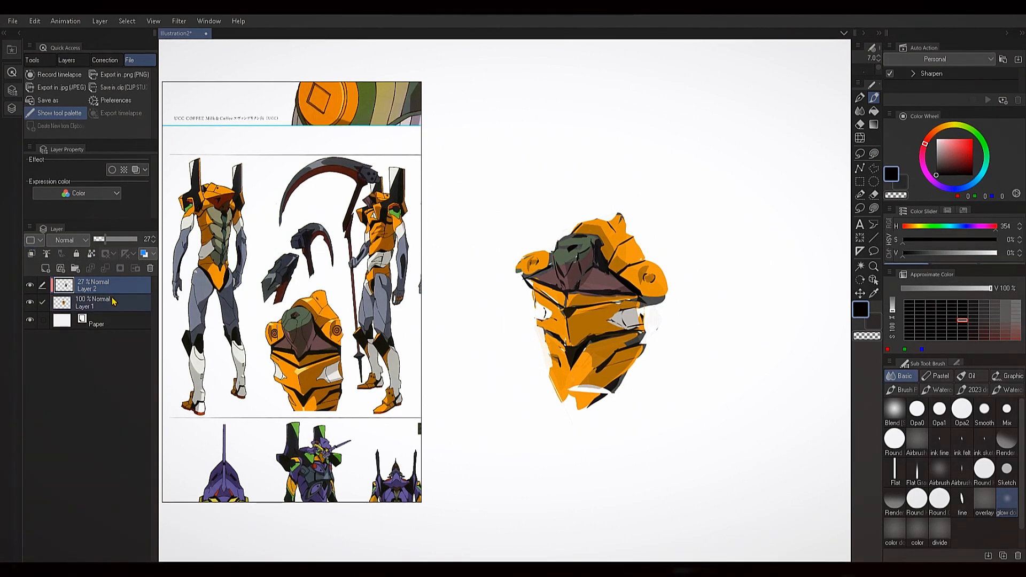
key("ctrl+g")
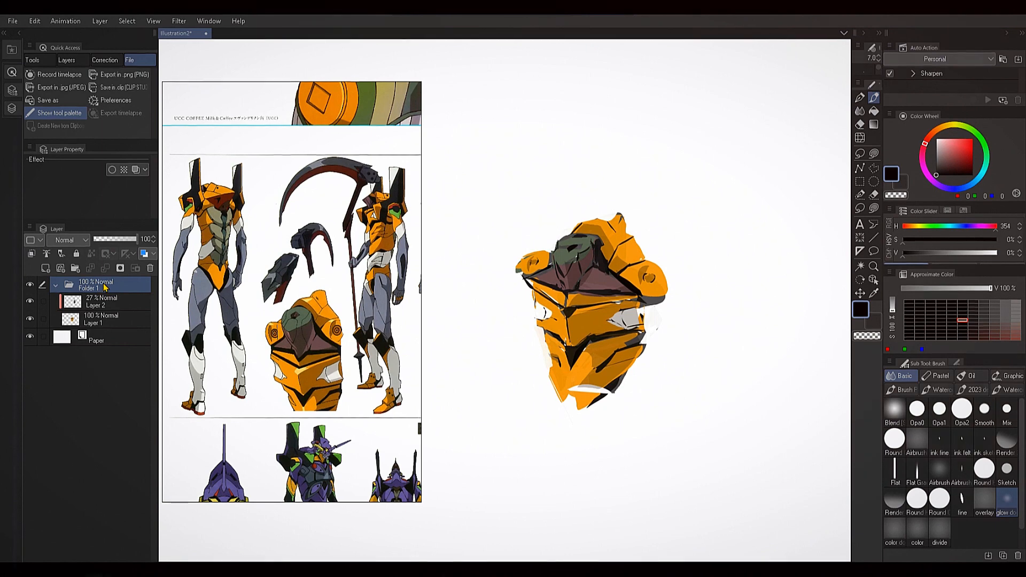
key("ctrl+shift+n")
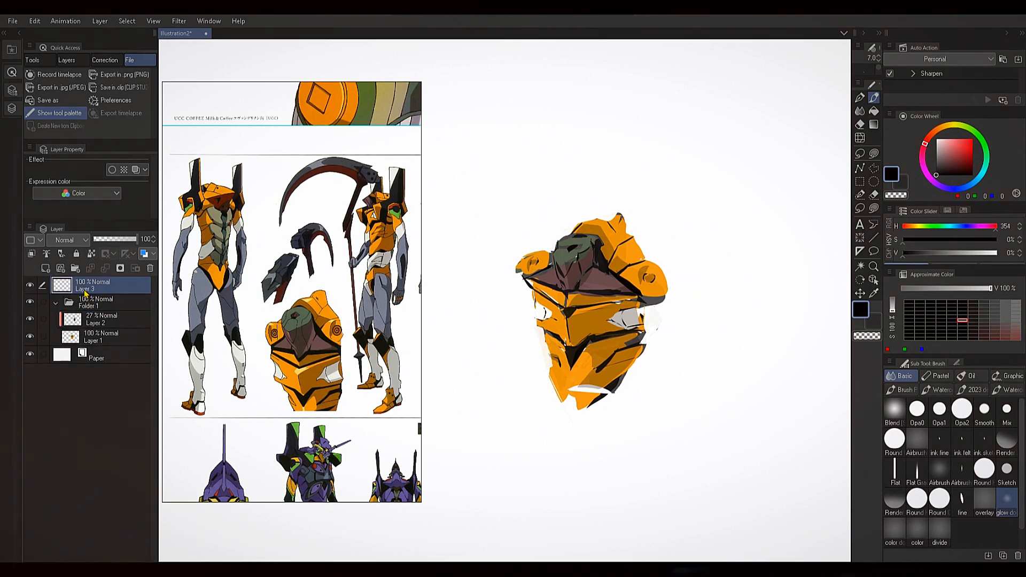
Move the painted head's folder up beside the reference sheet, and make the empty Layer 3 active again
left_click(96, 304)
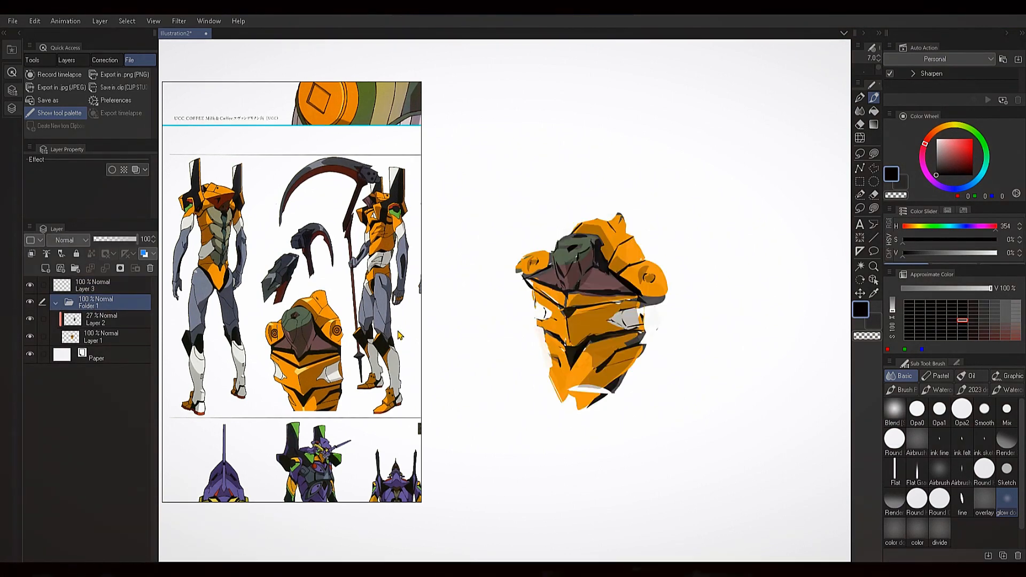
key("k")
mouse_move(629, 354)
left_mouse_down()
mouse_move(597, 333)
mouse_move(560, 231)
mouse_move(558, 253)
left_mouse_up()
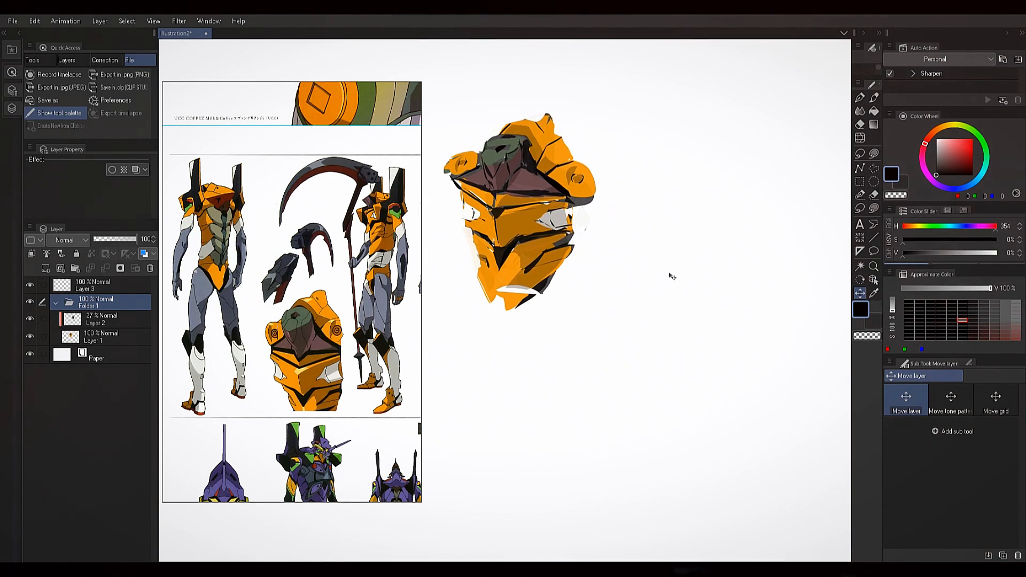
key("b")
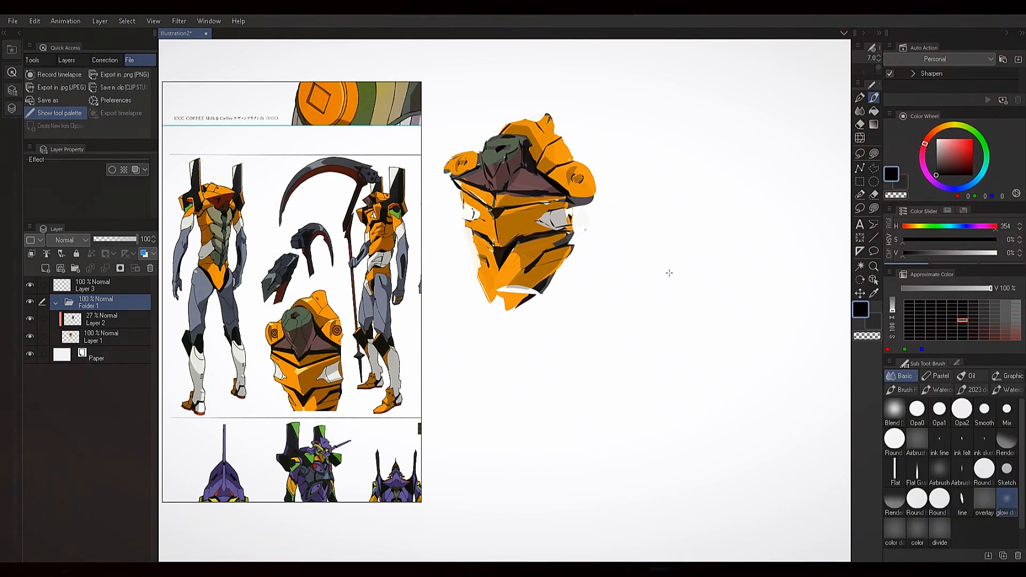
left_click(103, 291)
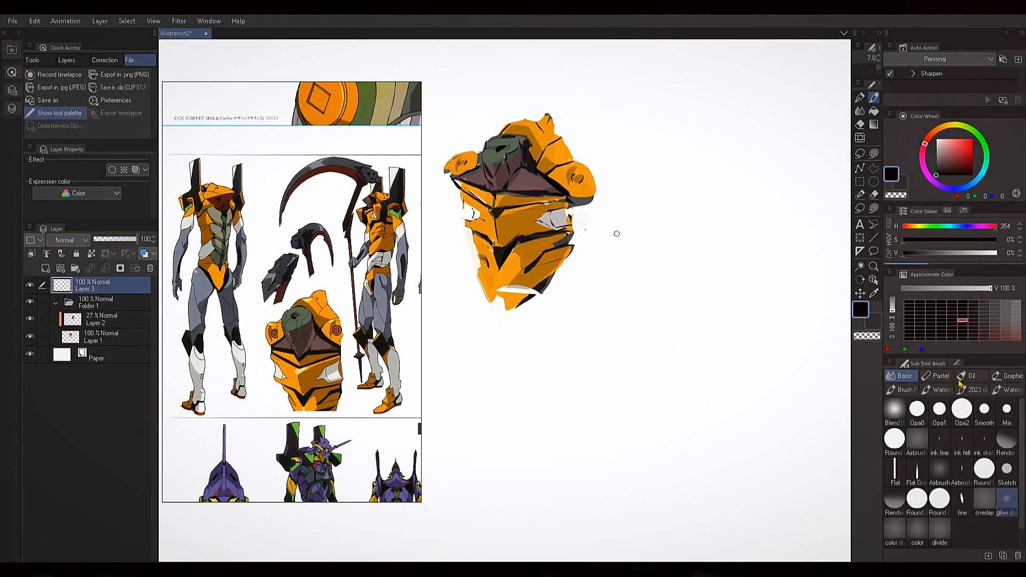
Lasso-fill the figure's left-hand arm and hand at 96 opacity in the blue-grey sampled from the reference mecha's arm
left_click(874, 153)
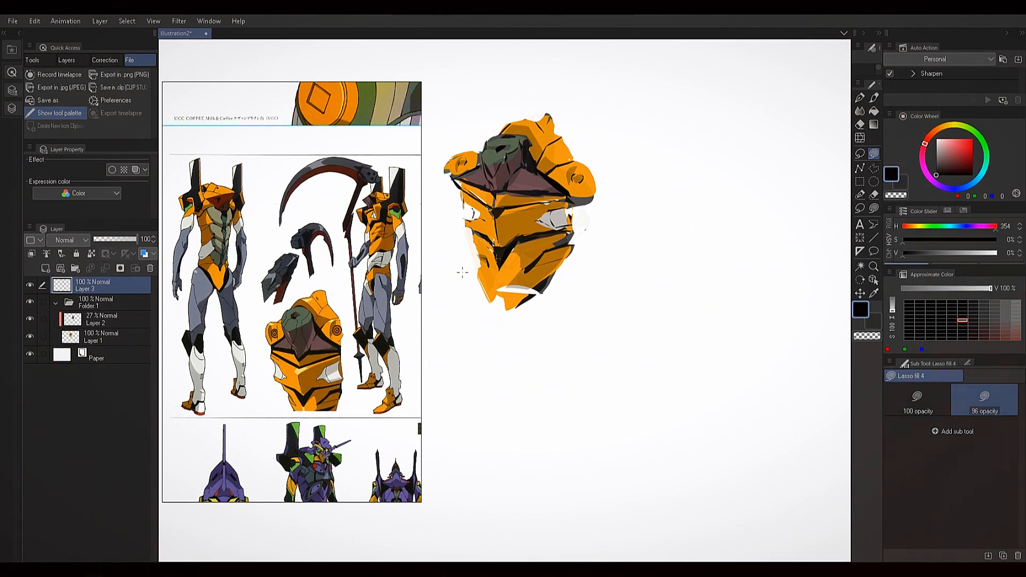
left_click(504, 284, "alt")
left_click(374, 238, "alt")
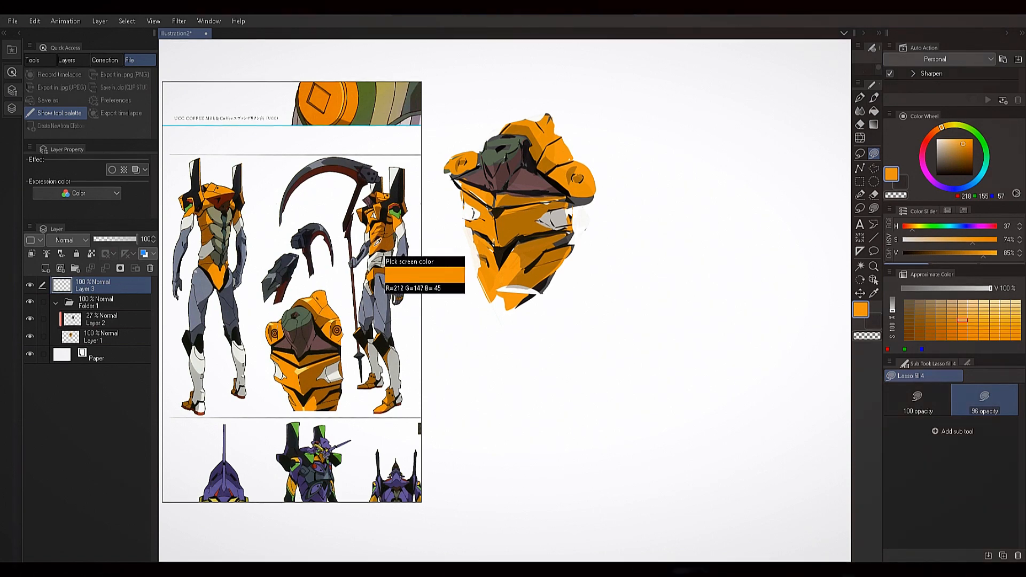
left_click(413, 252)
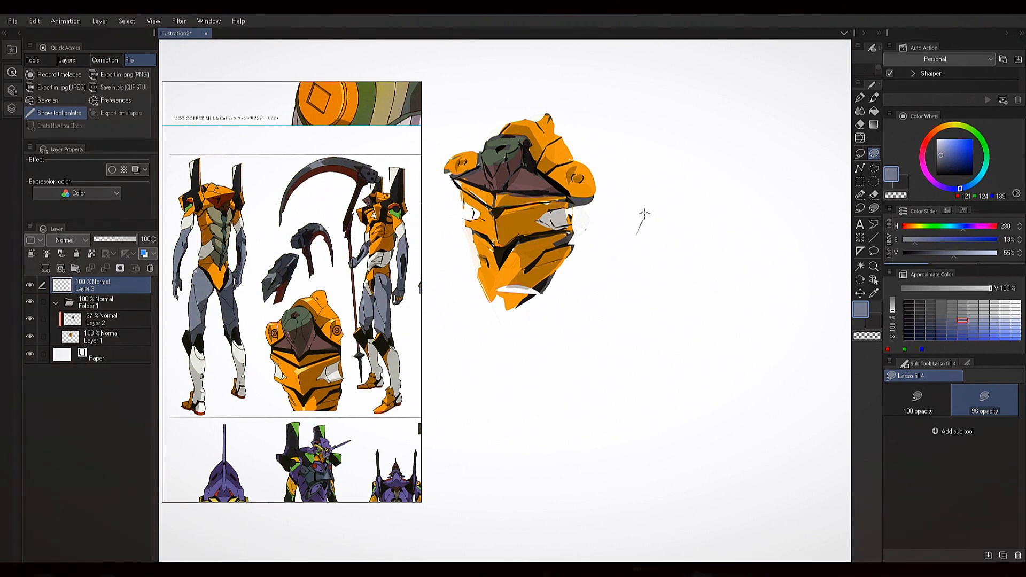
left_click_drag(635, 239, 647, 224)
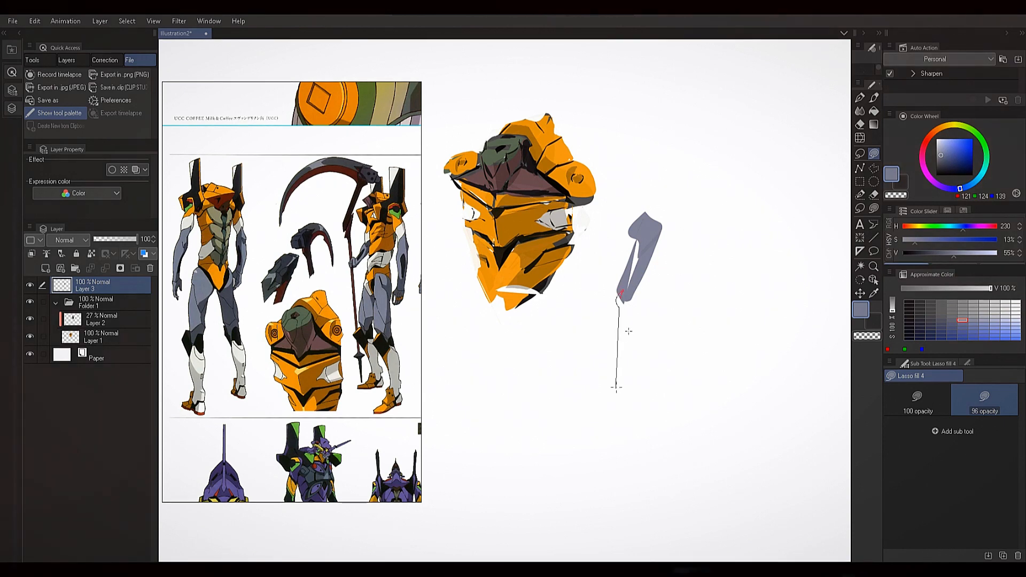
left_click_drag(617, 387, 644, 251)
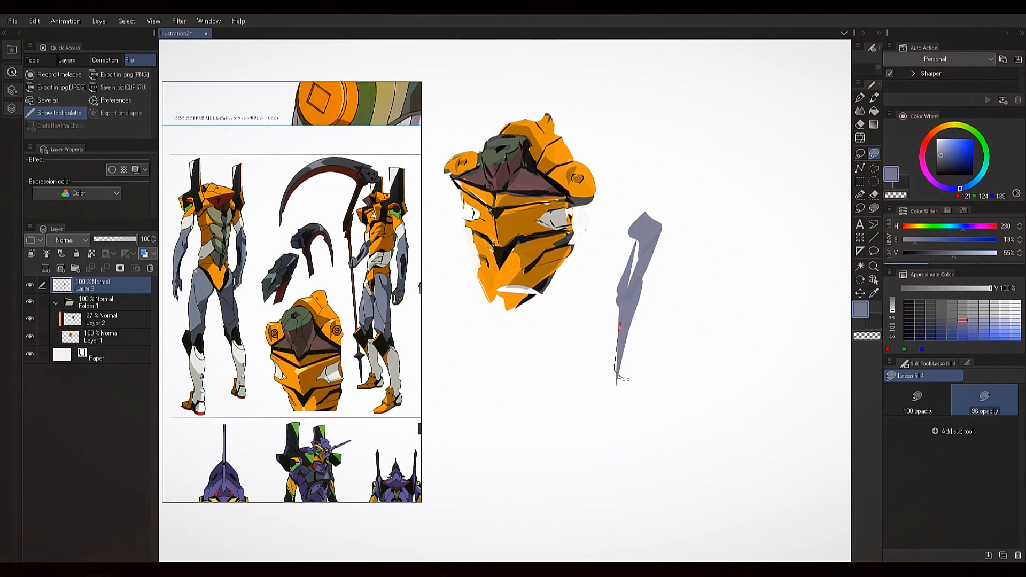
mouse_move(625, 380)
left_mouse_down()
mouse_move(620, 342)
mouse_move(623, 382)
left_mouse_up()
Fill in the figure's shoulder line and the opposite arm down to the hand in the same blue-grey
mouse_move(714, 224)
left_mouse_down()
mouse_move(727, 235)
mouse_move(723, 284)
mouse_move(715, 255)
mouse_move(723, 231)
left_mouse_up()
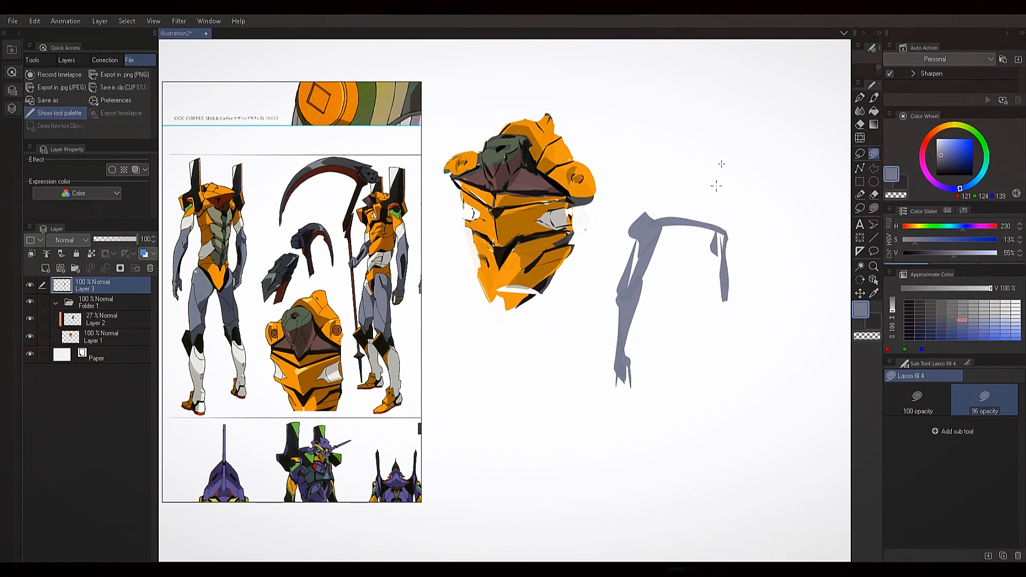
left_click_drag(718, 266, 729, 305)
left_click_drag(715, 348, 717, 359)
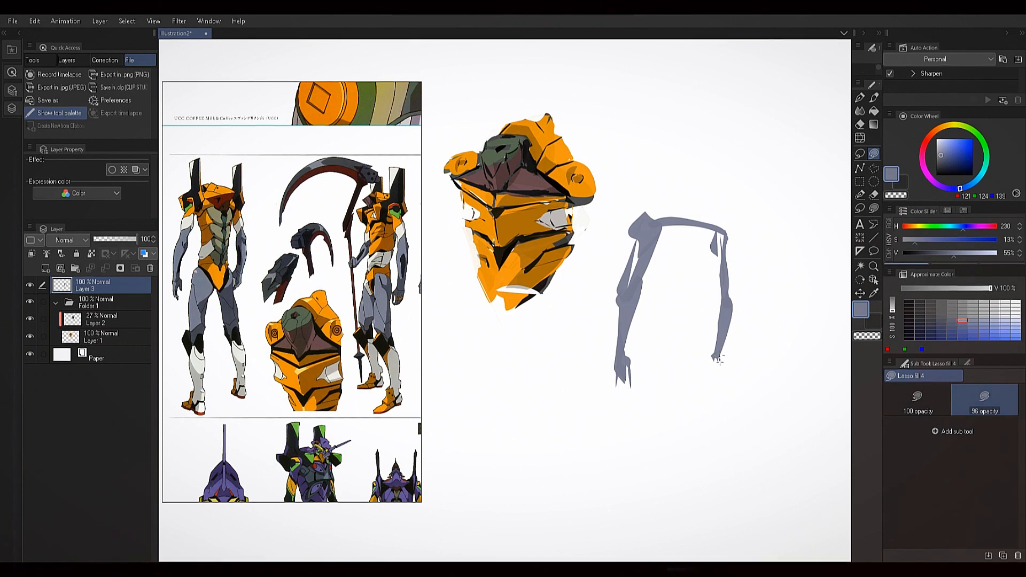
mouse_move(714, 369)
left_mouse_down()
mouse_move(708, 387)
mouse_move(710, 356)
left_mouse_up()
Block in the upper chest, the two tall shoulder pylons and the low head shape between them
mouse_move(659, 252)
left_mouse_down()
mouse_move(725, 254)
mouse_move(722, 264)
mouse_move(661, 238)
mouse_move(718, 247)
mouse_move(670, 222)
mouse_move(714, 221)
left_mouse_up()
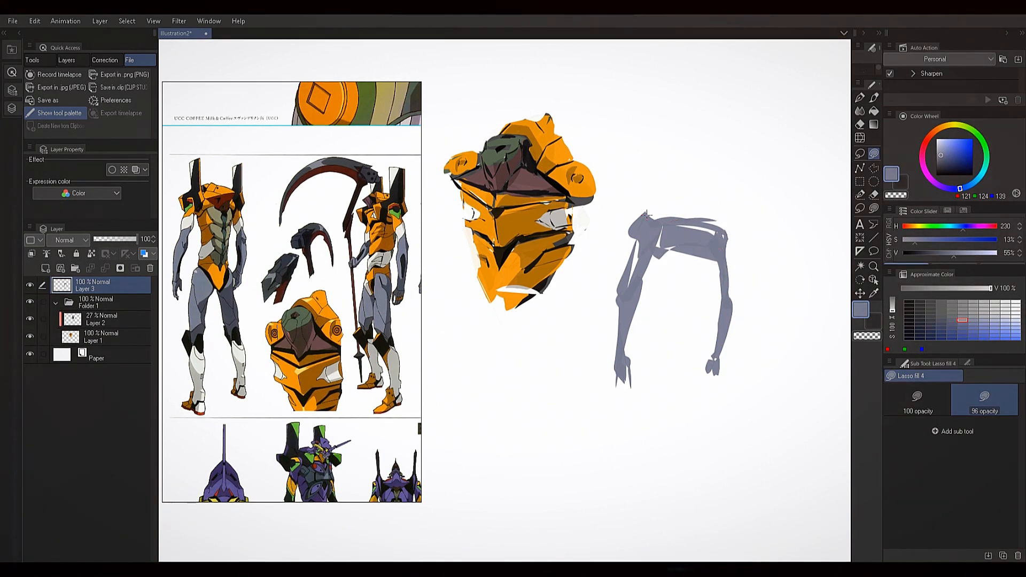
mouse_move(653, 174)
left_mouse_down()
mouse_move(665, 216)
mouse_move(722, 179)
mouse_move(715, 227)
left_mouse_up()
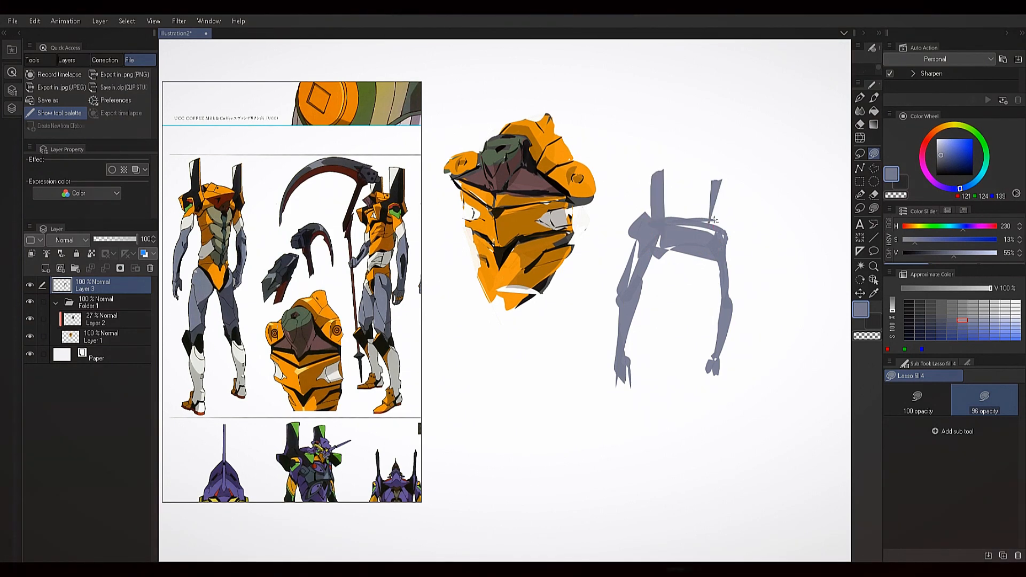
left_click_drag(725, 181, 721, 223)
mouse_move(677, 219)
left_mouse_down()
mouse_move(711, 211)
mouse_move(716, 242)
left_mouse_up()
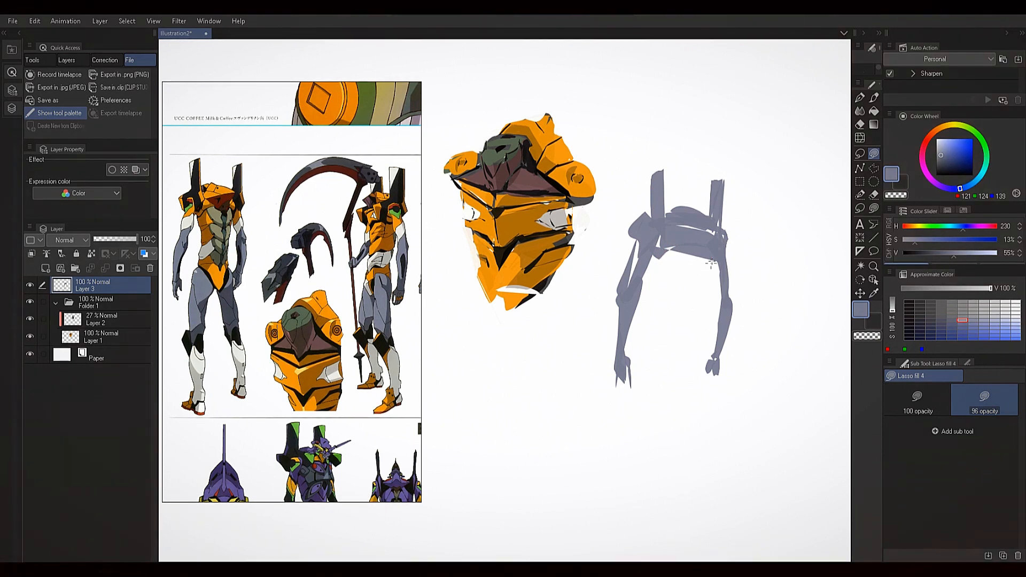
Fill the tapering torso down to the waist, and add the pelvis and upper thigh shapes
mouse_move(715, 256)
left_mouse_down()
mouse_move(705, 289)
mouse_move(662, 252)
left_mouse_up()
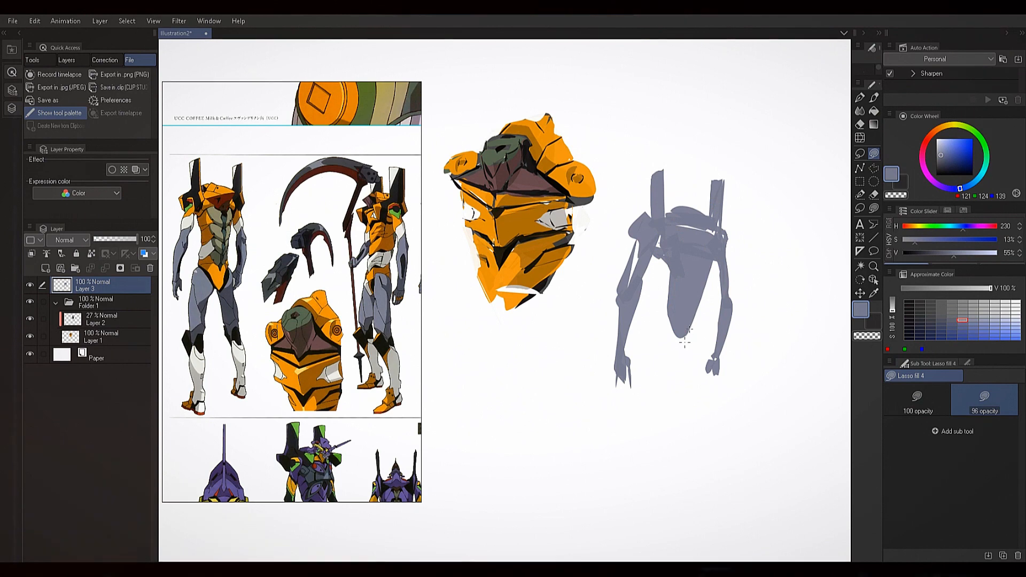
left_click_drag(667, 332, 668, 330)
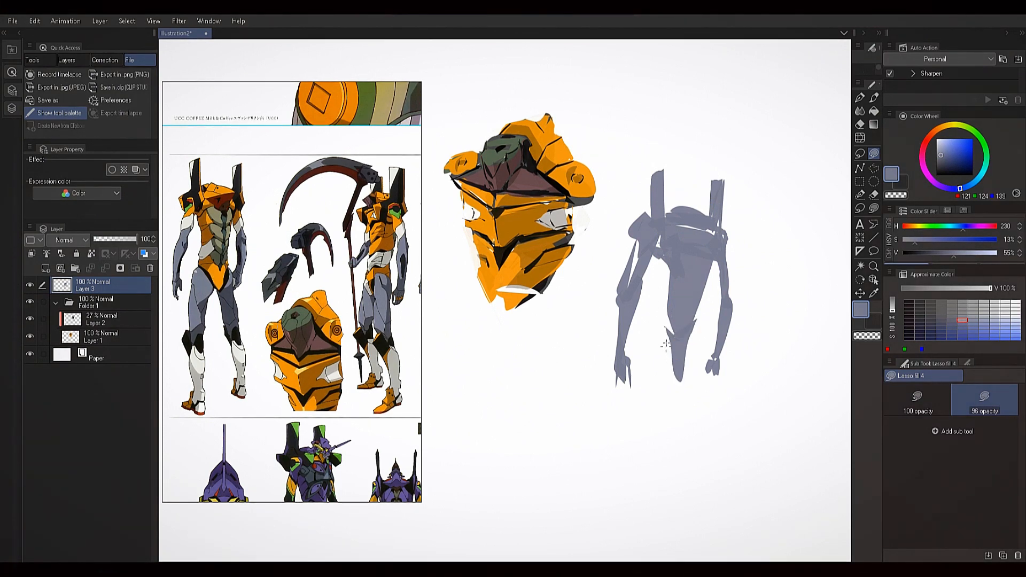
mouse_move(680, 368)
left_mouse_down()
mouse_move(663, 336)
mouse_move(684, 381)
mouse_move(693, 337)
left_mouse_up()
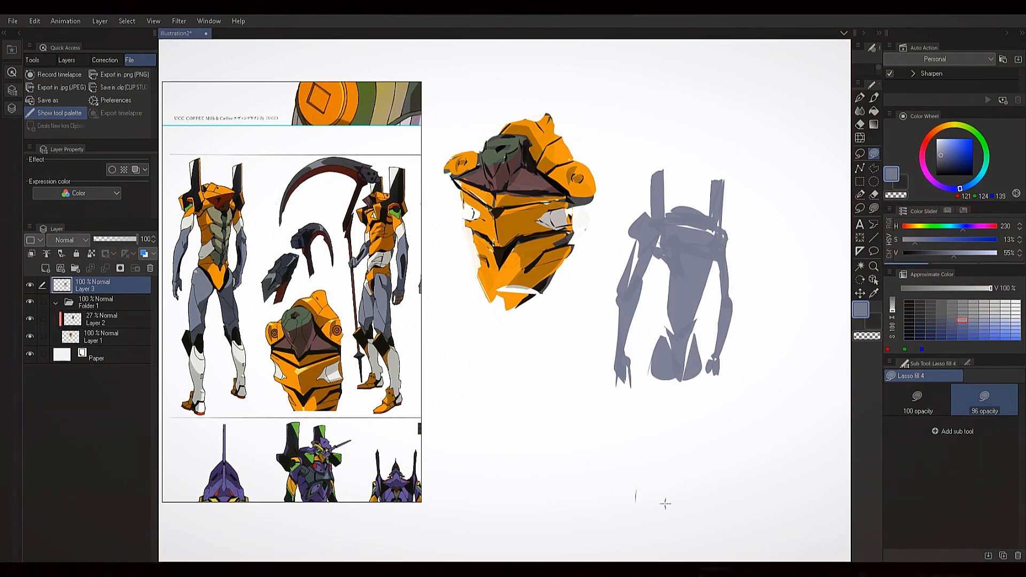
Mark the ground line for the feet, fill the right-hand leg down to the ankle, and place the front foot's wedge
mouse_move(612, 518)
left_mouse_down()
mouse_move(703, 500)
mouse_move(659, 516)
left_mouse_up()
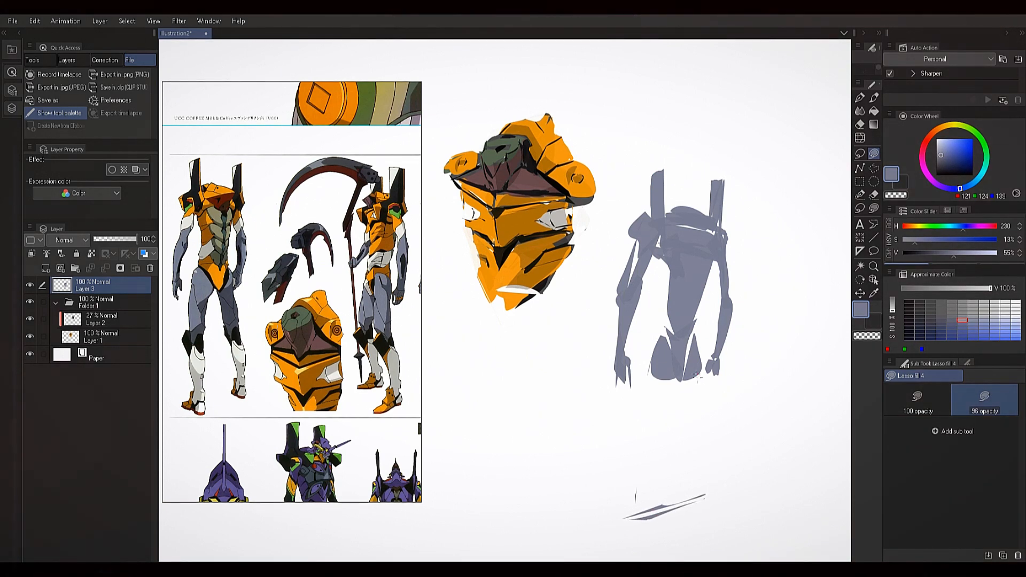
left_click_drag(682, 348, 699, 373)
mouse_move(698, 430)
left_mouse_down()
mouse_move(686, 432)
mouse_move(704, 428)
mouse_move(711, 449)
mouse_move(704, 521)
mouse_move(710, 489)
left_mouse_up()
mouse_move(665, 539)
left_mouse_down()
mouse_move(642, 551)
mouse_move(636, 529)
left_mouse_up()
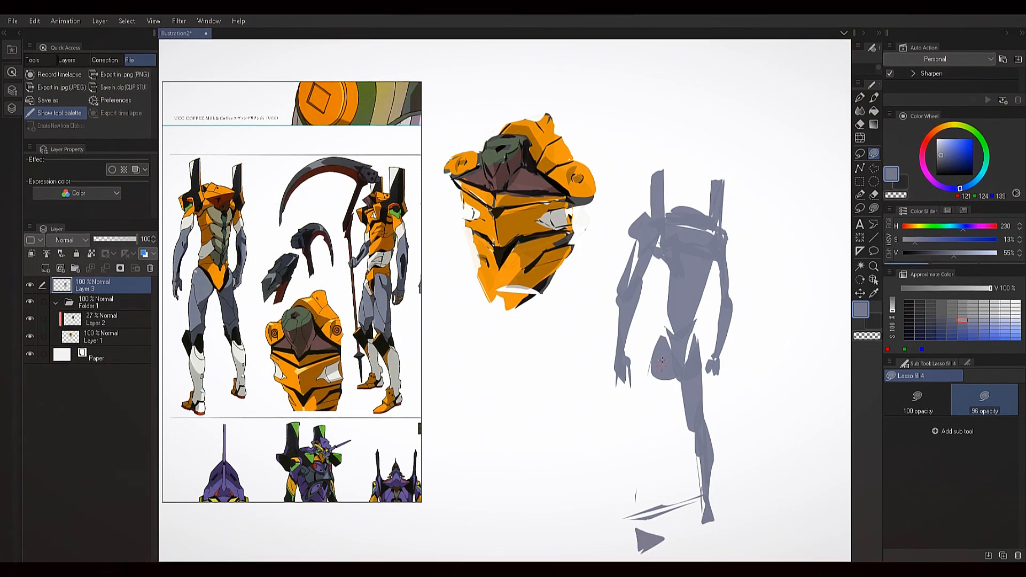
Fill the left-hand leg from thigh to shin, and refine the feet of the figure silhouette
mouse_move(666, 411)
left_mouse_down()
mouse_move(663, 364)
mouse_move(644, 459)
mouse_move(653, 476)
mouse_move(661, 435)
mouse_move(636, 435)
left_mouse_up()
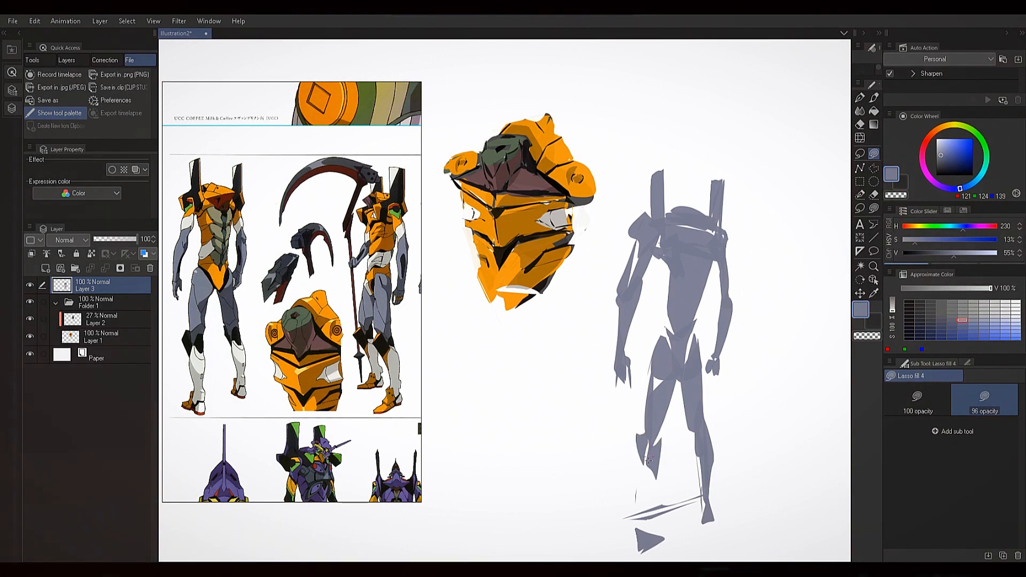
left_click_drag(648, 501, 662, 448)
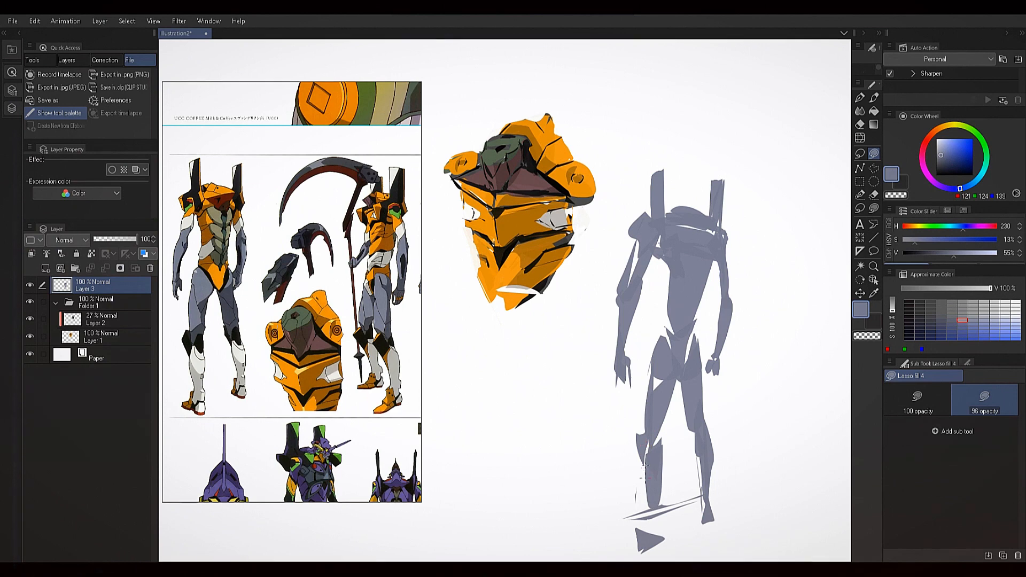
mouse_move(645, 488)
left_mouse_down()
mouse_move(646, 536)
mouse_move(628, 521)
left_mouse_up()
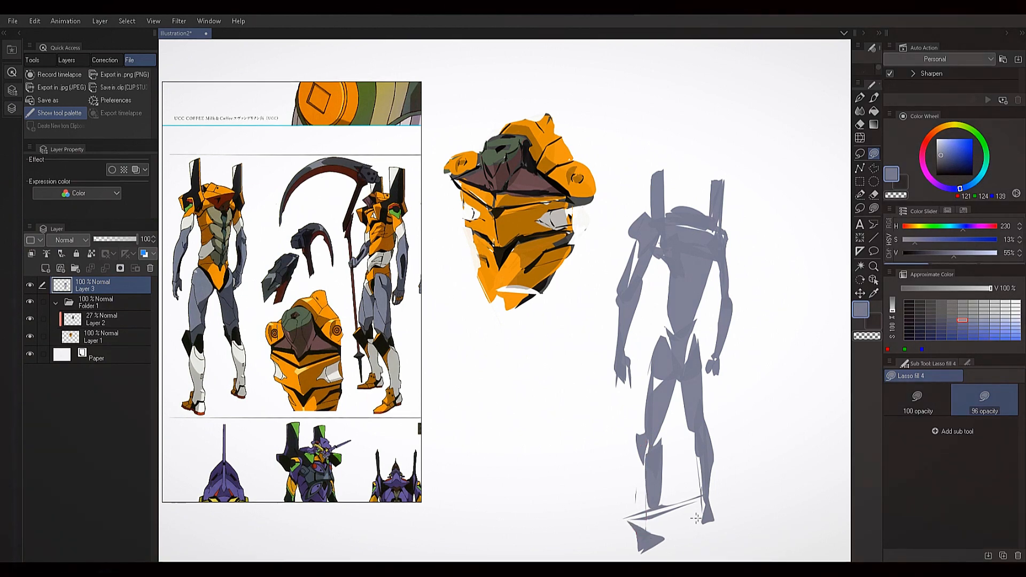
left_click_drag(695, 515, 705, 503)
Group the silhouette's layer into its own folder and move the figure up and away from the painted head
key("ctrl+g")
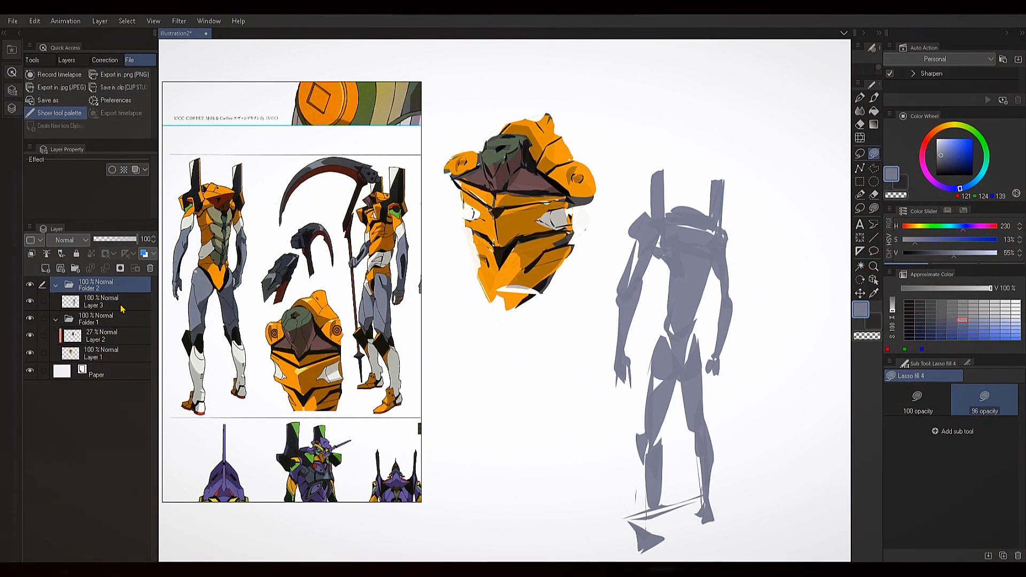
left_click(121, 308)
left_click(129, 290)
key("k")
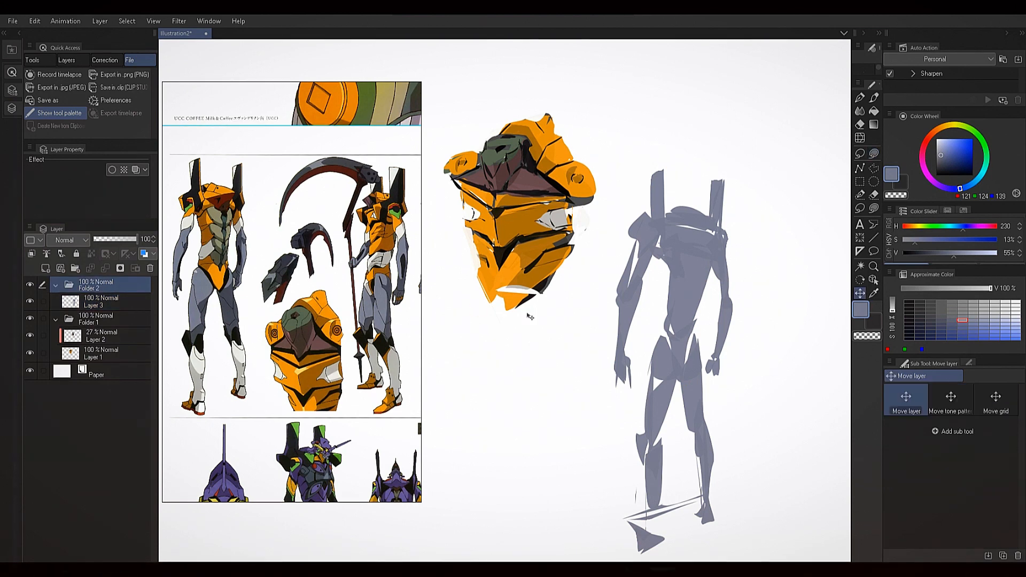
left_click_drag(718, 388, 747, 314)
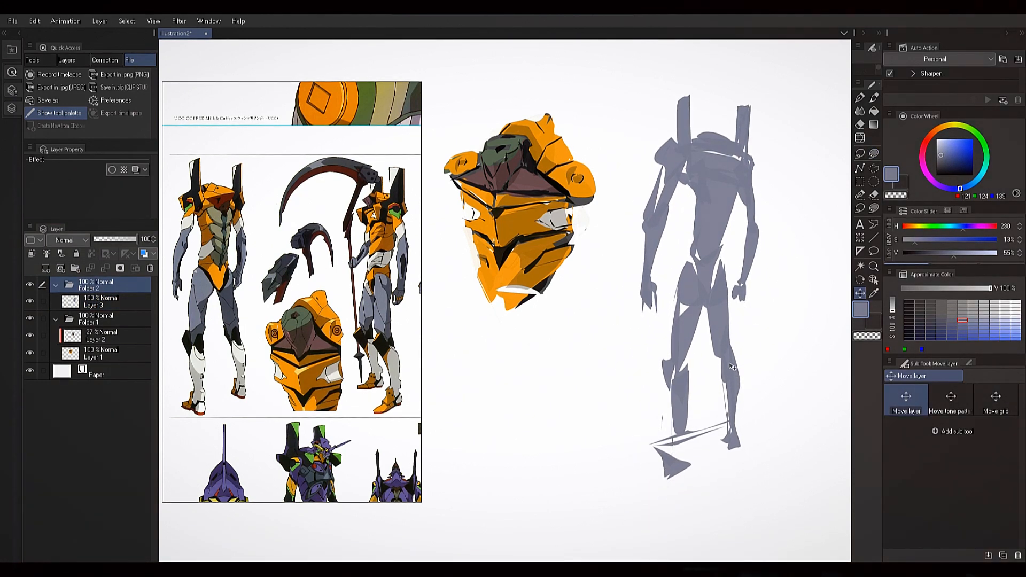
left_click_drag(736, 370, 699, 410)
mouse_move(662, 400)
left_mouse_down()
mouse_move(684, 382)
mouse_move(705, 393)
left_mouse_up()
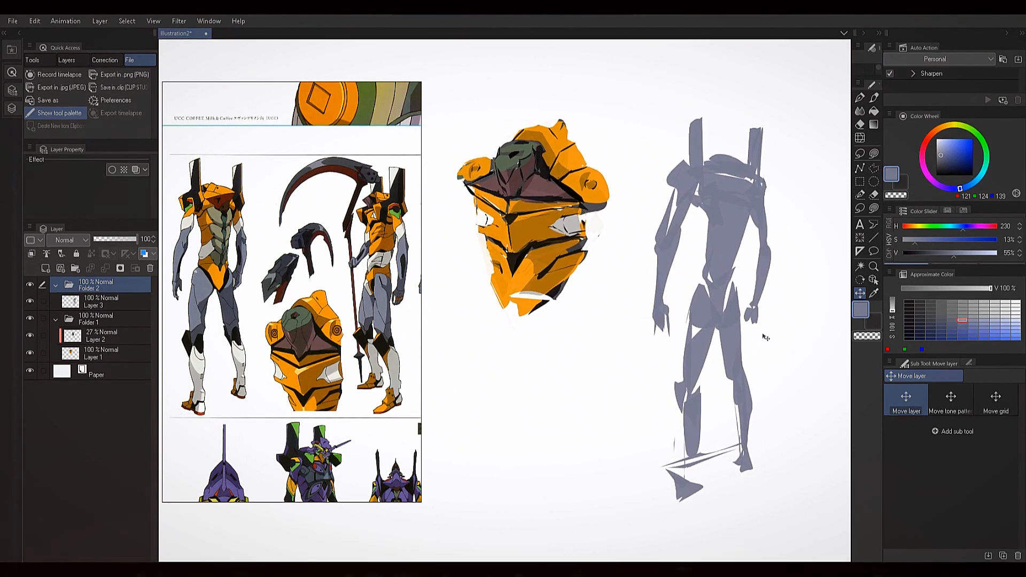
key("b")
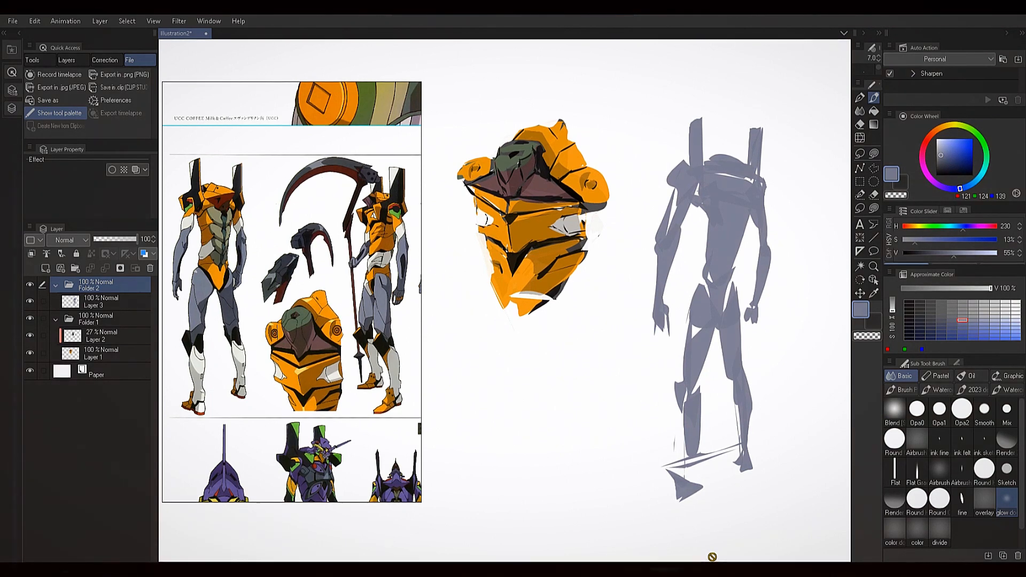
Set the drawing color to pure black and look over the full-body silhouette
left_click(937, 174)
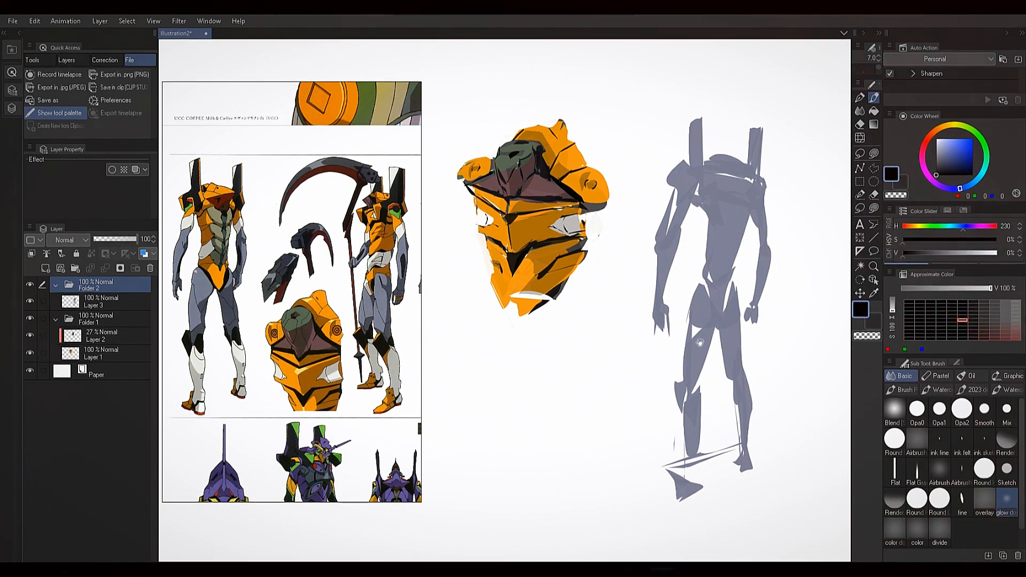
left_click_drag(708, 345, 663, 331)
key("ctrl+s")
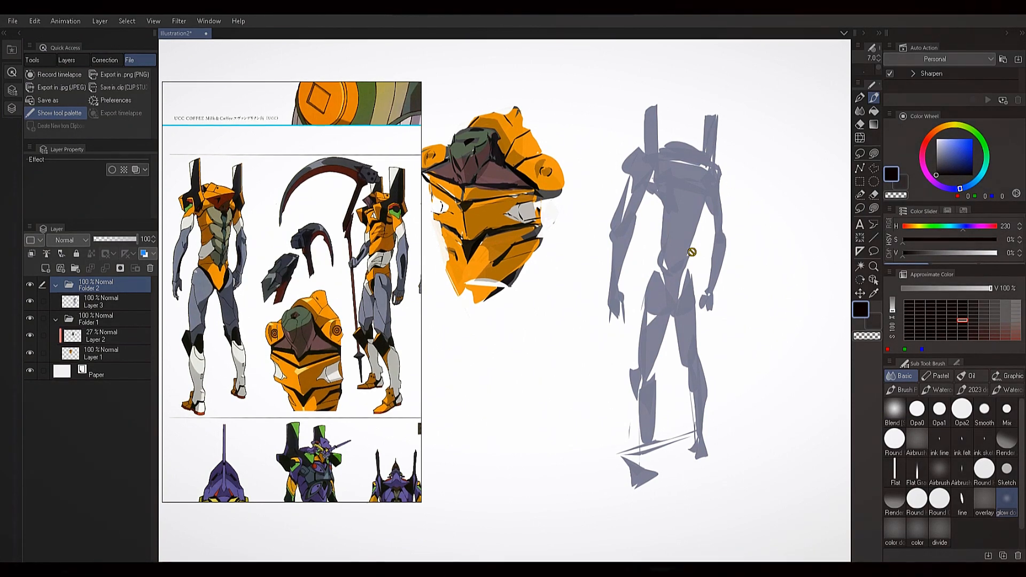
left_click_drag(677, 217, 688, 230)
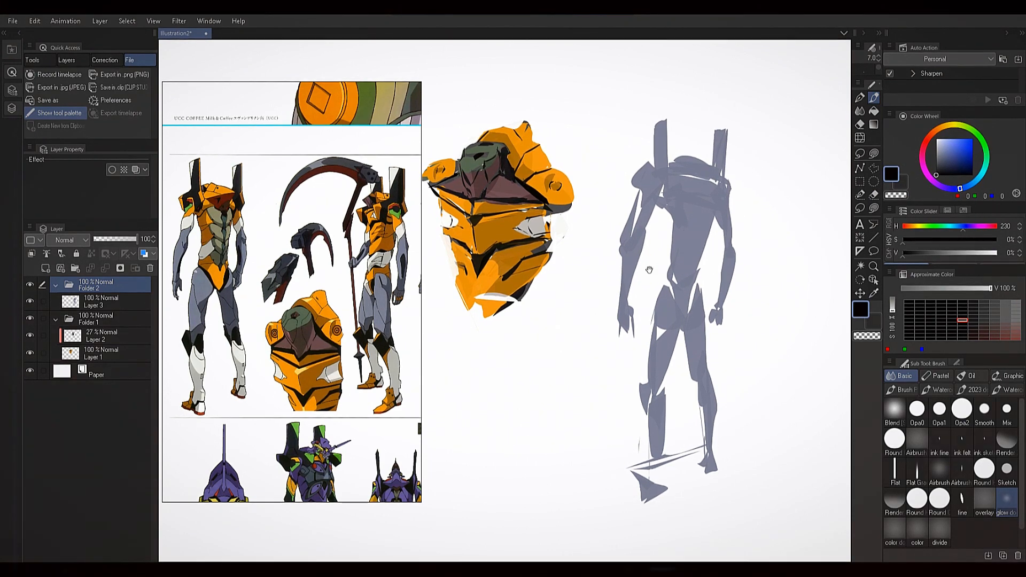
left_click_drag(650, 270, 636, 259)
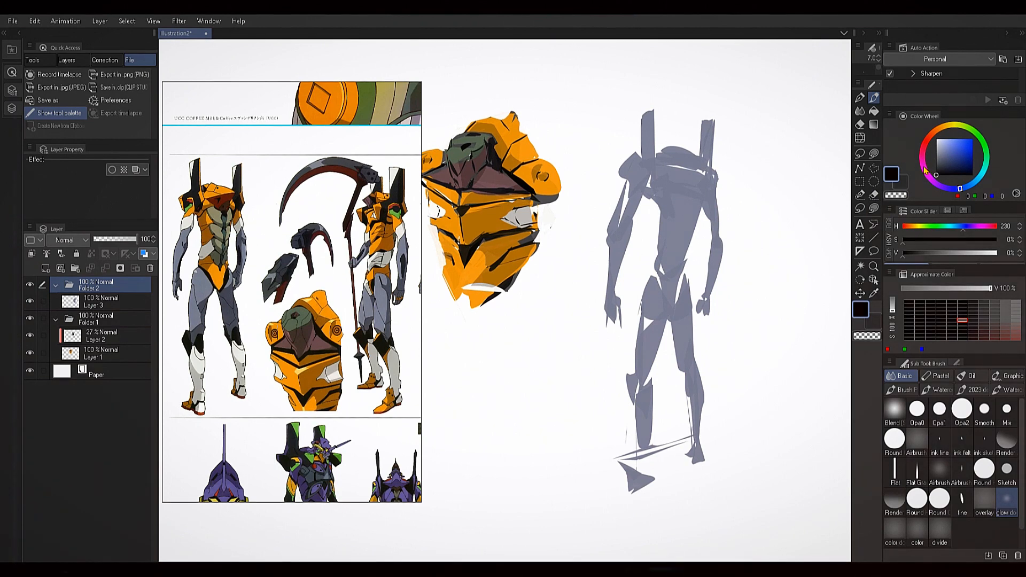
left_click_drag(688, 266, 720, 296)
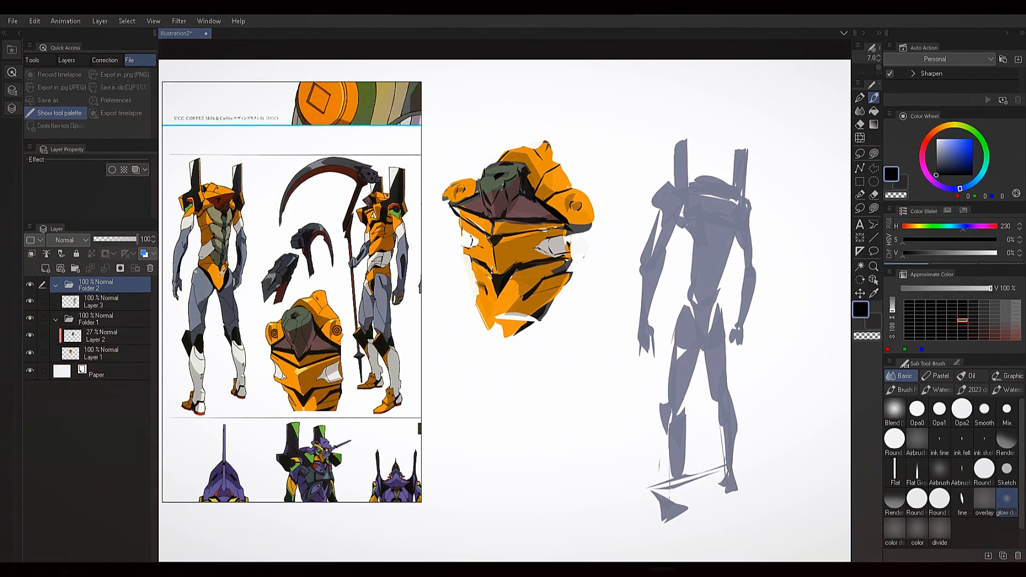
Pick the armor orange from the reference chest and make the silhouette's layer active
left_click(283, 297, "alt")
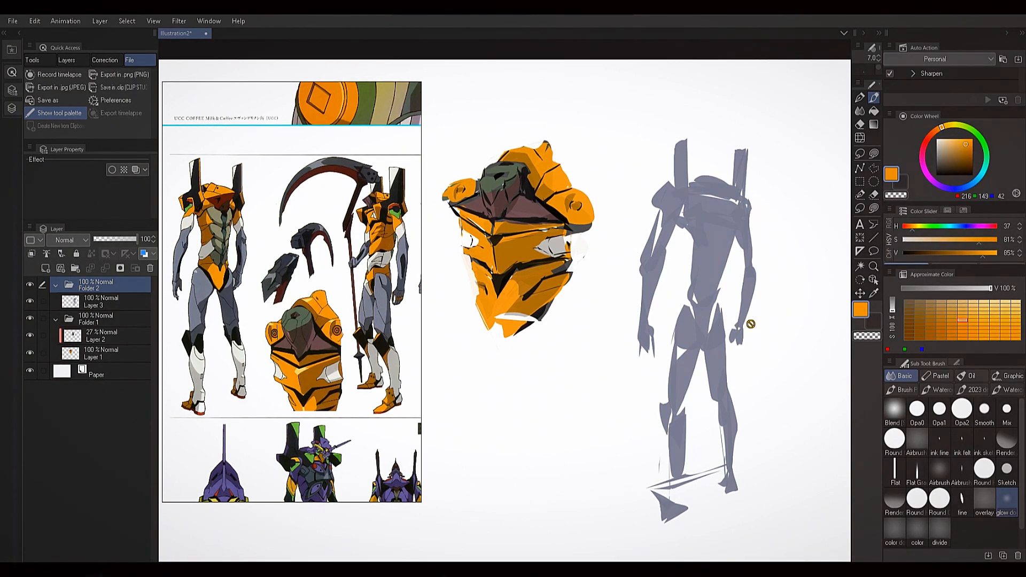
left_click(115, 302)
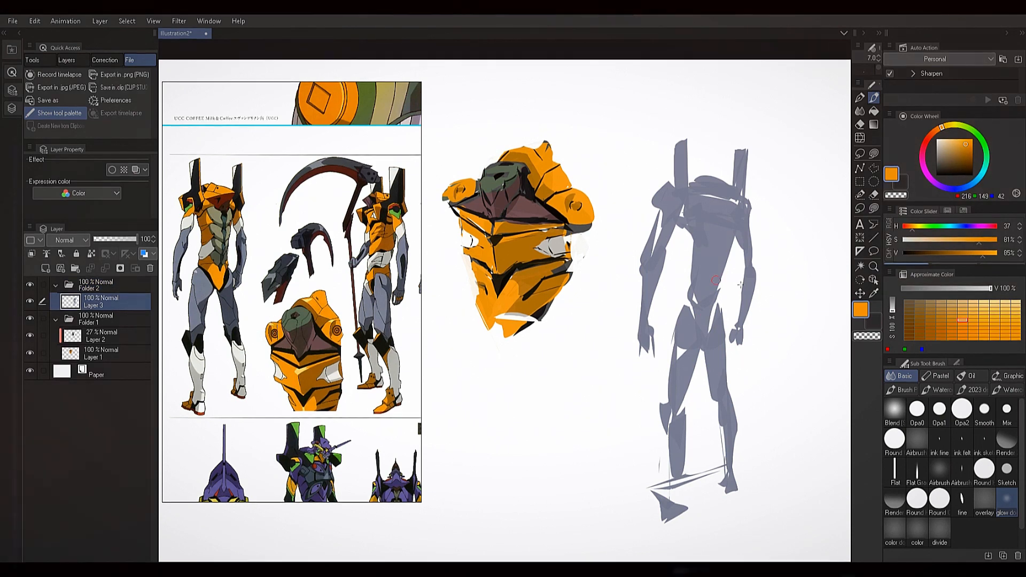
left_click_drag(721, 304, 674, 302)
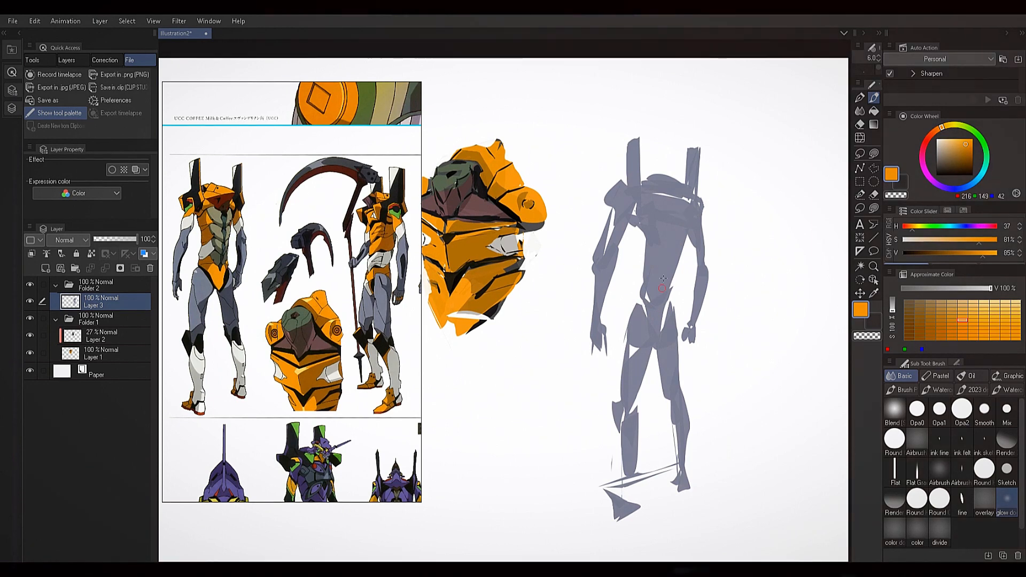
key("bracketleft")
mouse_move(651, 318)
left_mouse_down()
mouse_move(656, 334)
mouse_move(671, 293)
left_mouse_up()
key("ctrl+z")
Lasso-fill the figure's pelvis plate on a new layer with the orange sampled from the reference pelvis
left_click(874, 154)
left_click(219, 270, "alt")
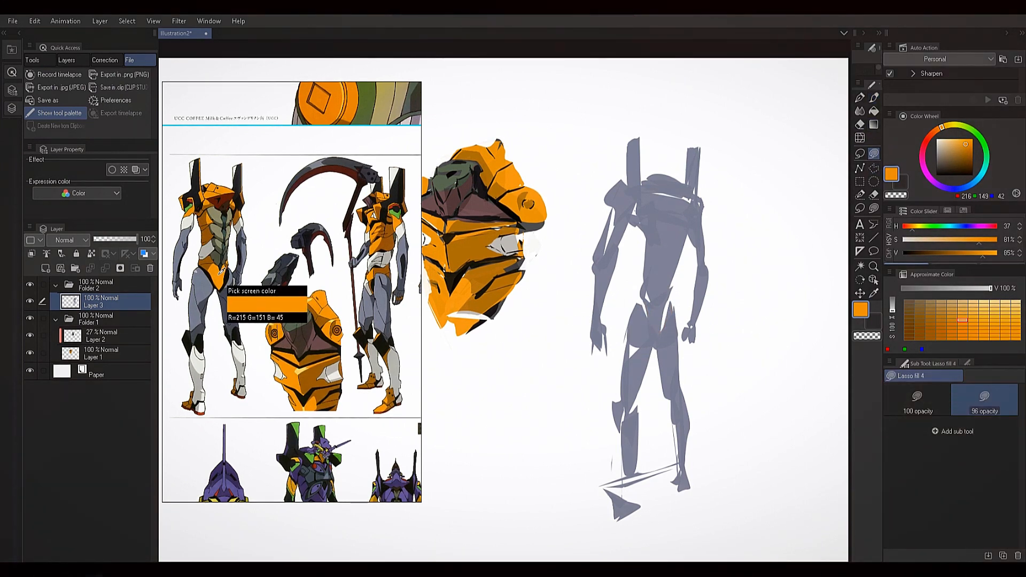
left_click(219, 274)
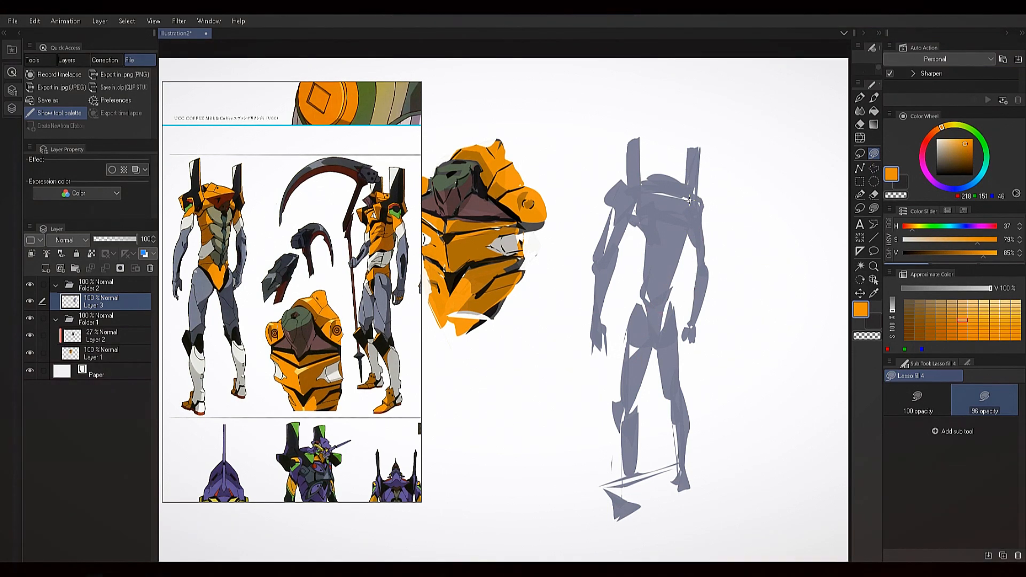
key("ctrl+shift+n")
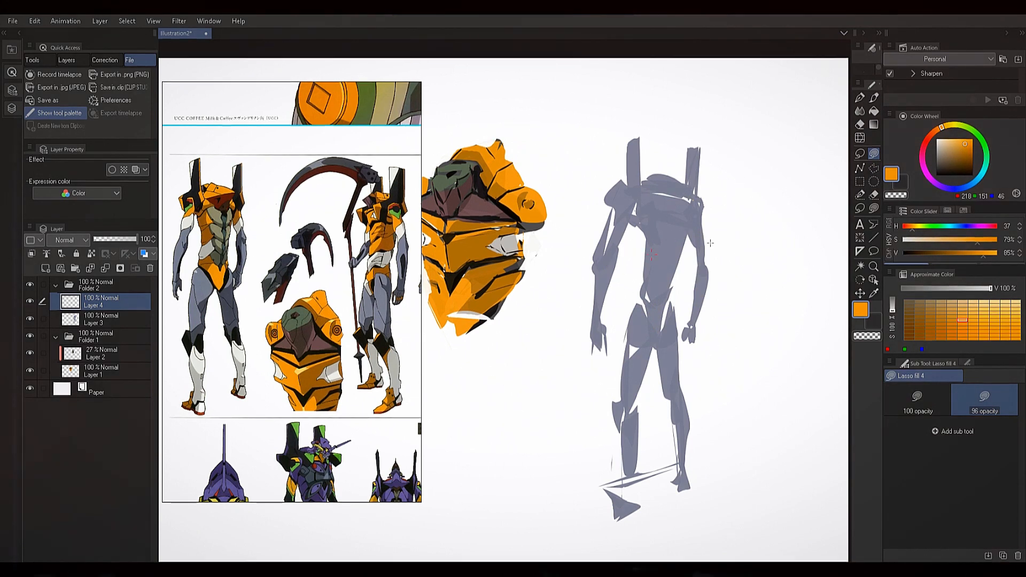
left_click_drag(659, 335, 673, 300)
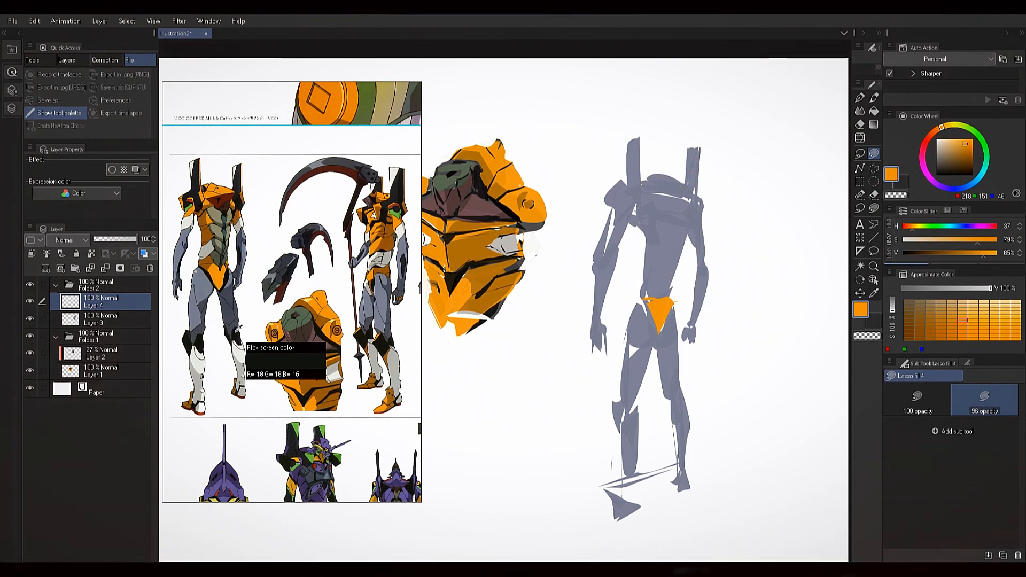
Sample near-black from the reference leg and lasso-fill the inner faces of both shoulder pylons and the shadows at their bases
left_click(236, 333, "alt")
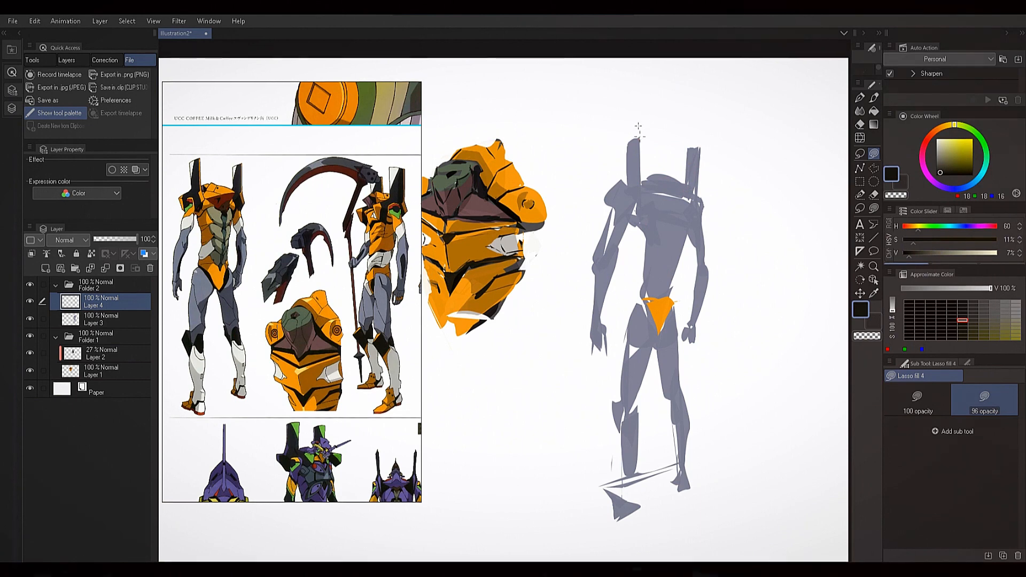
left_click_drag(638, 192, 639, 193)
mouse_move(695, 160)
left_mouse_down()
mouse_move(686, 198)
mouse_move(695, 153)
left_mouse_up()
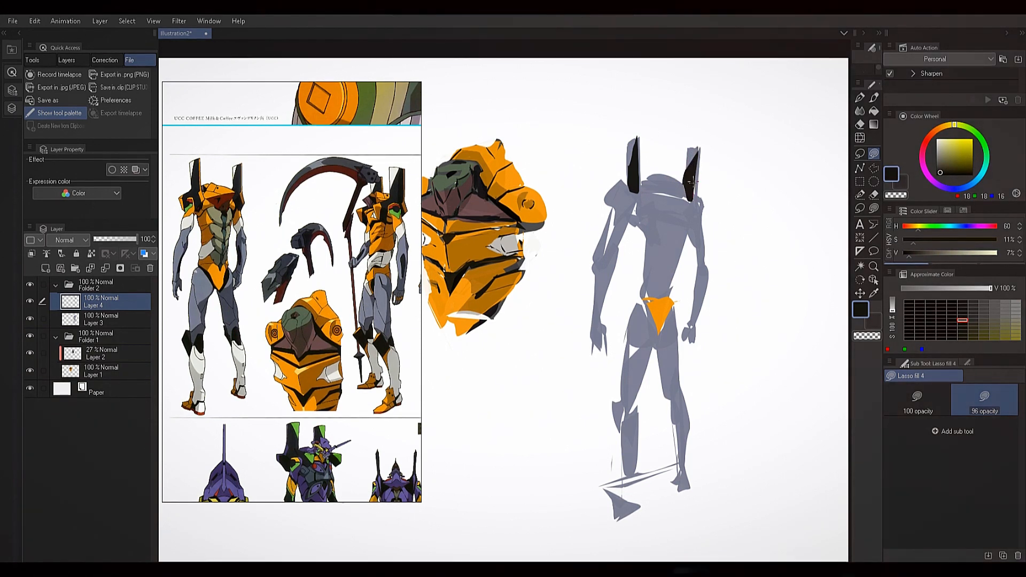
left_click_drag(621, 183, 613, 199)
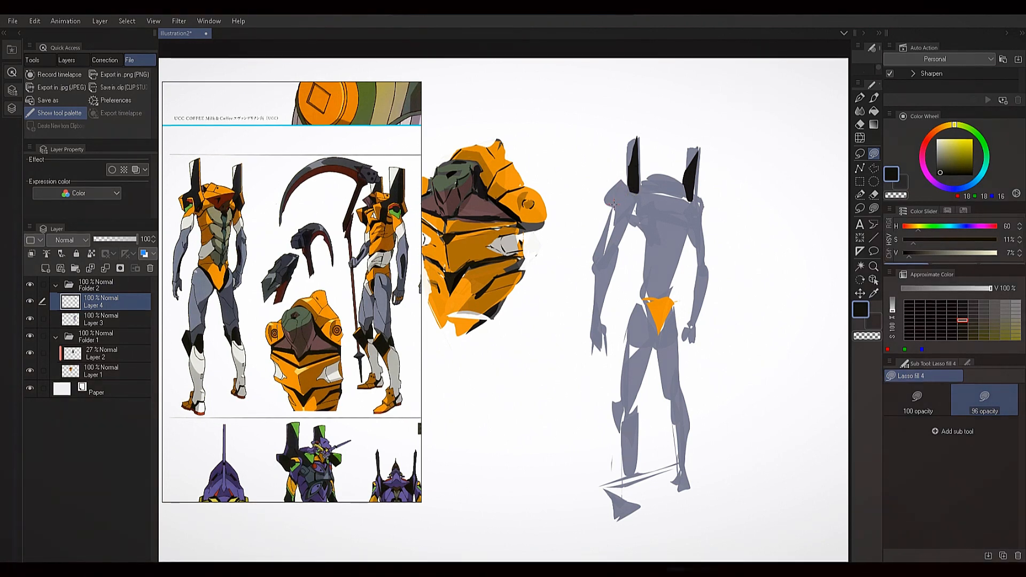
mouse_move(614, 206)
left_mouse_down()
mouse_move(626, 180)
mouse_move(635, 191)
mouse_move(624, 188)
left_mouse_up()
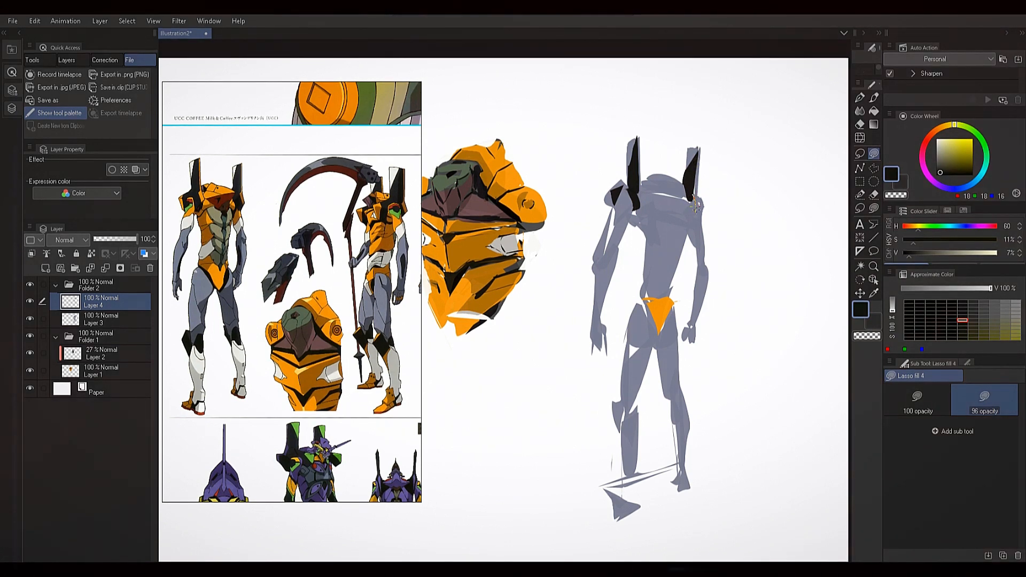
mouse_move(690, 196)
left_mouse_down()
mouse_move(695, 217)
mouse_move(686, 196)
left_mouse_up()
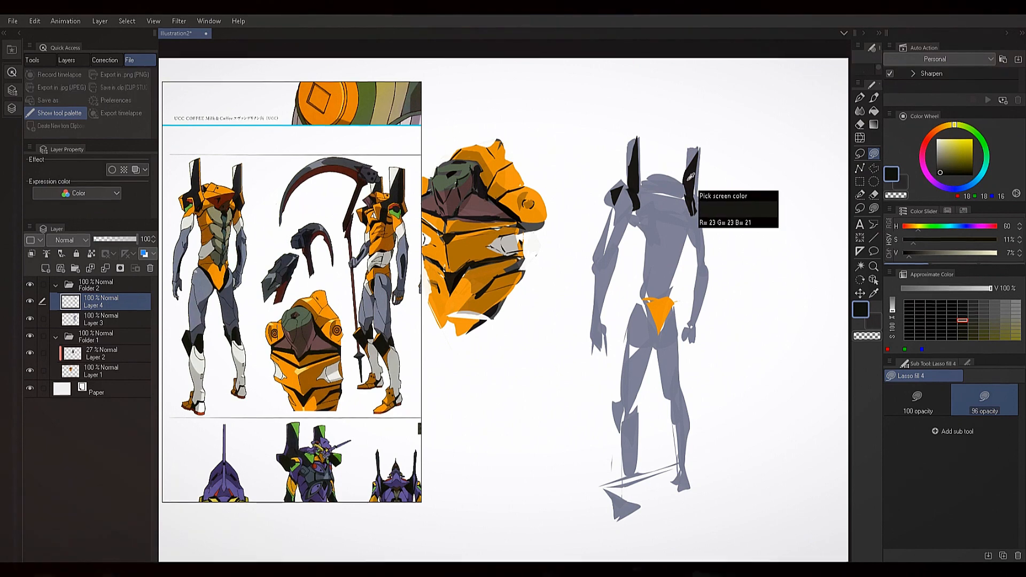
Resample the pylon's near-black and fill the right-hand forearm accent and the dark wedges on both sides of the pelvis plate
left_click(651, 289, "alt")
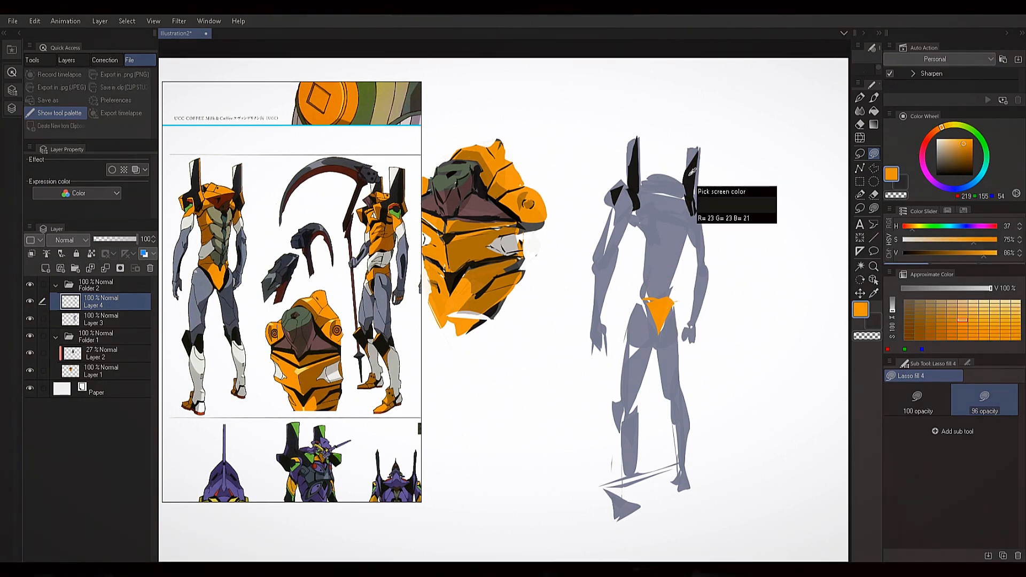
left_click(688, 156, "alt")
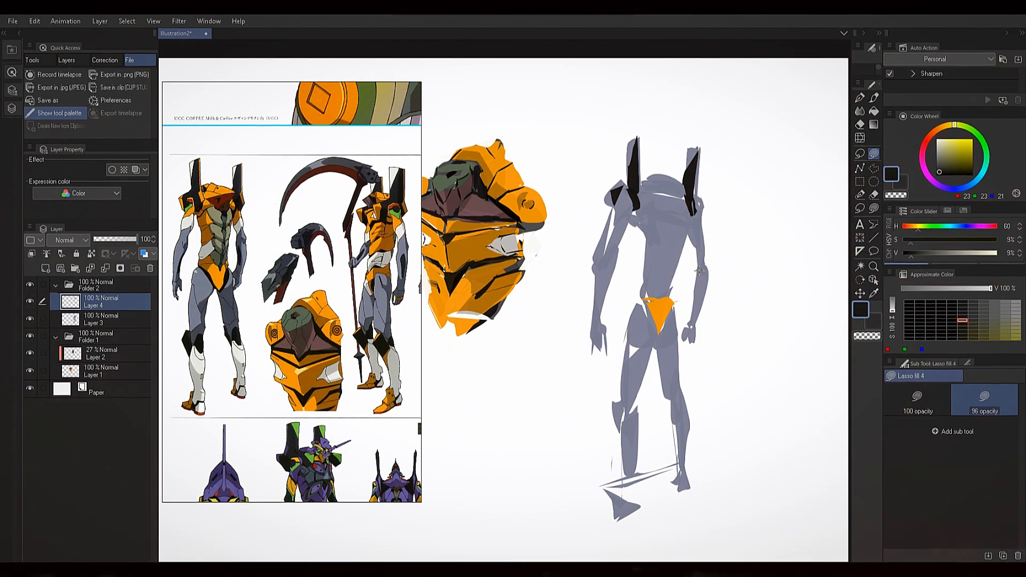
left_click_drag(697, 278, 696, 274)
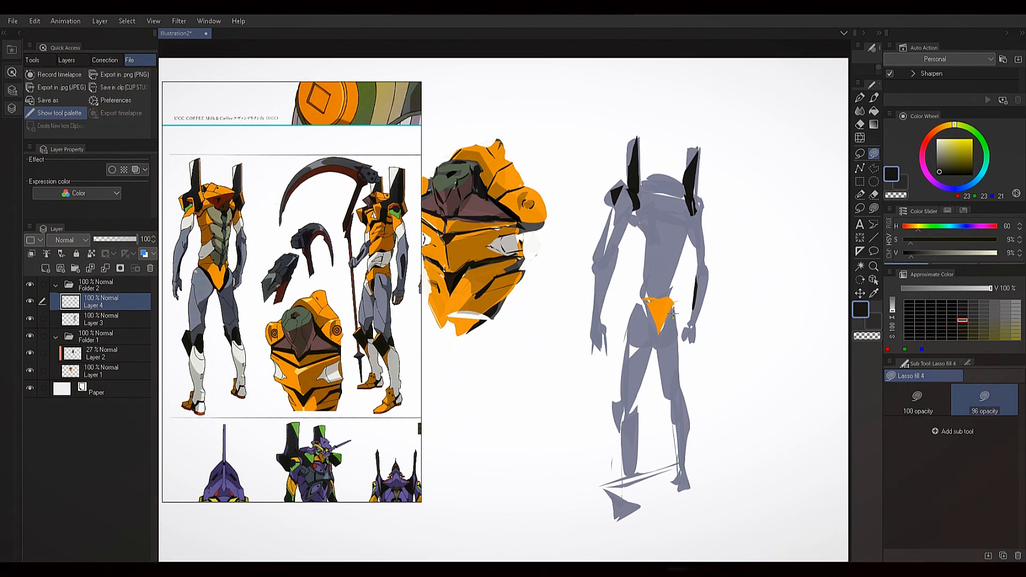
mouse_move(674, 307)
left_mouse_down()
mouse_move(667, 320)
mouse_move(672, 310)
left_mouse_up()
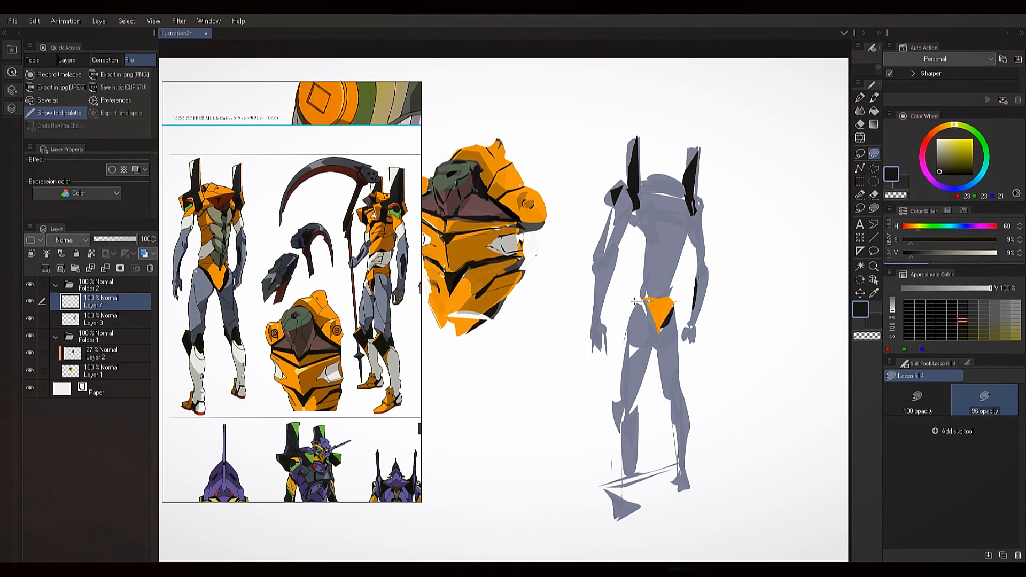
left_click_drag(655, 331, 639, 302)
Refine the edges of the pelvis plate with orange, near-black and blue-grey sampled from the figure
left_click(665, 317, "alt")
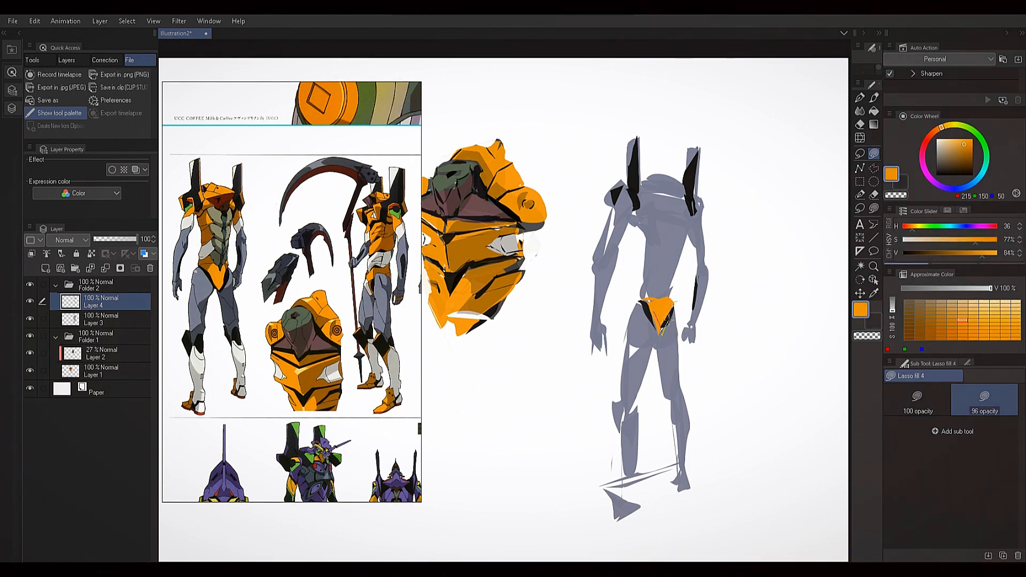
left_click(674, 316, "alt")
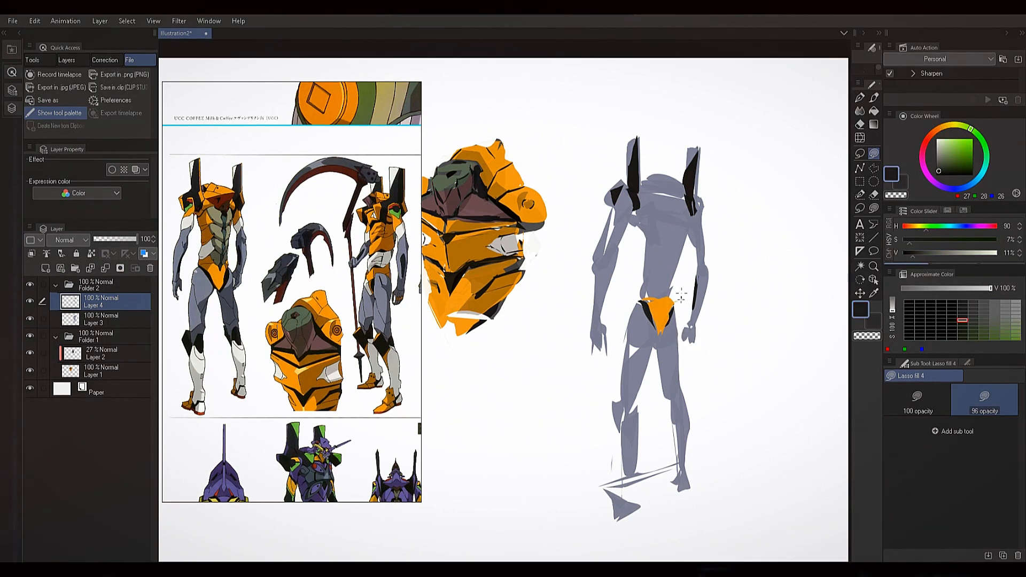
left_click(676, 315, "alt")
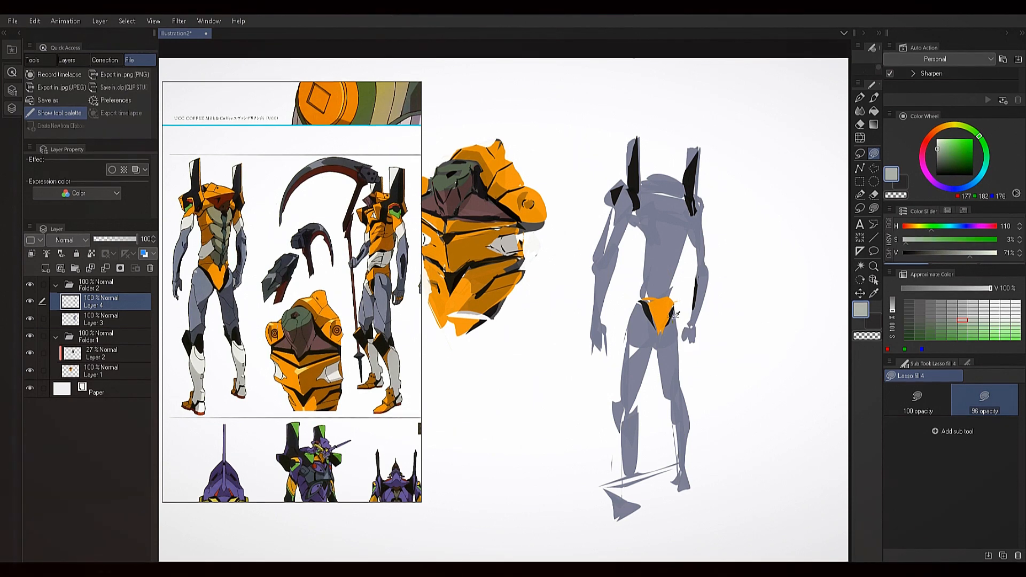
left_click(677, 316, "alt")
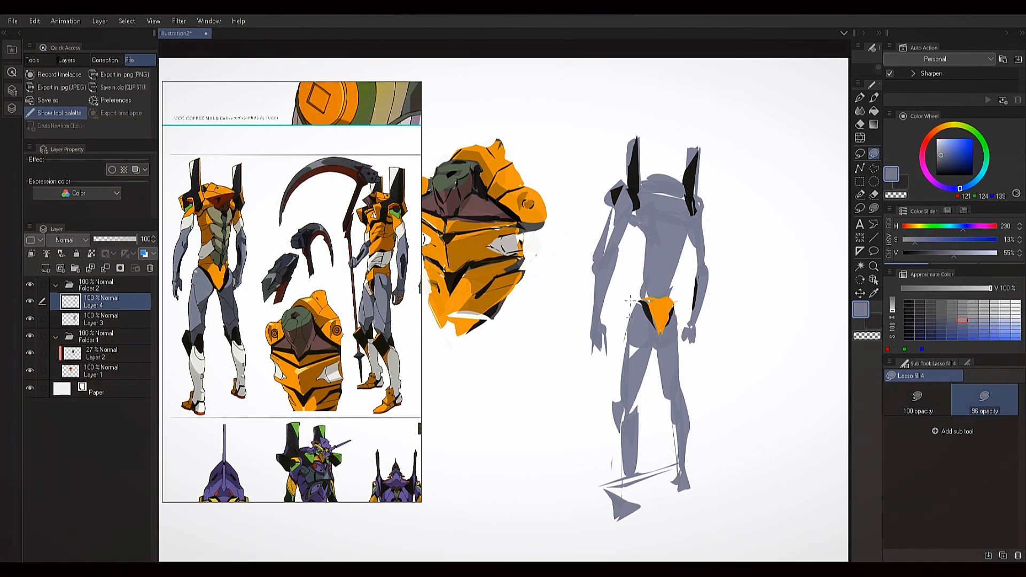
left_click(648, 302, "alt")
left_click(645, 303, "alt")
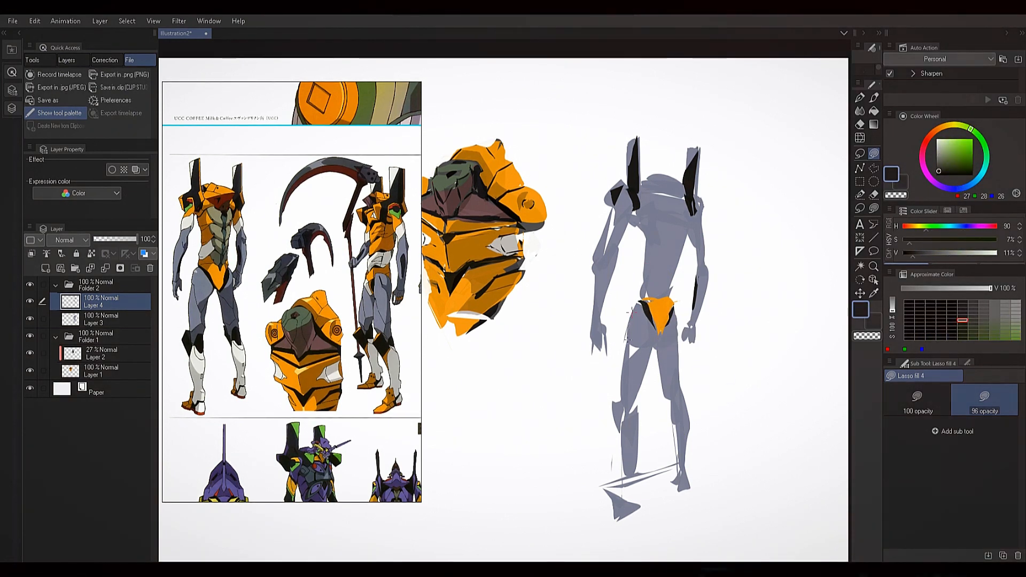
Add near-black accents along the left-hand hip and inner thigh, and touch up the thigh with sampled blue-grey
mouse_move(632, 350)
left_mouse_down()
mouse_move(643, 364)
mouse_move(633, 339)
mouse_move(658, 336)
left_mouse_up()
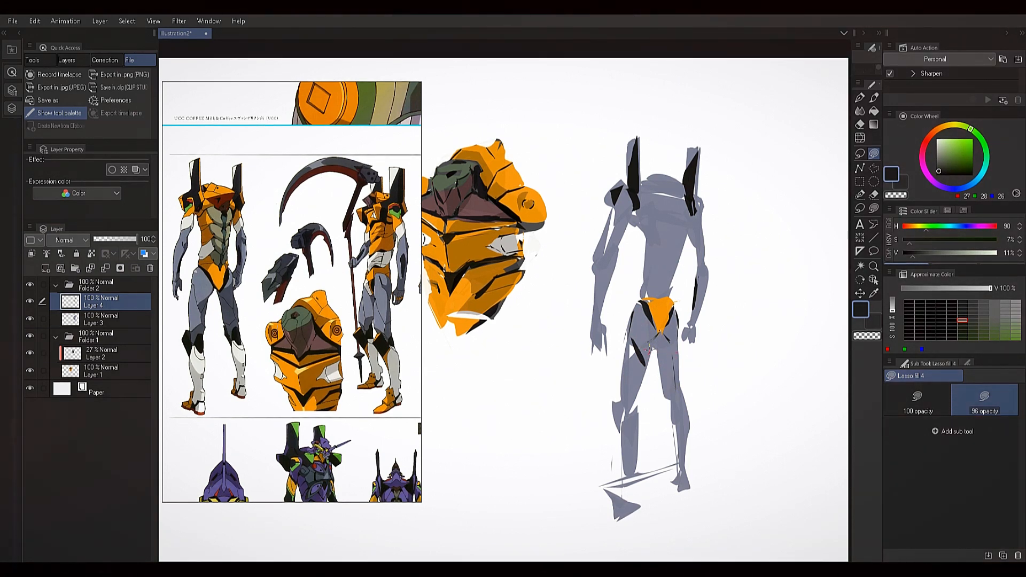
left_click(646, 345, "alt")
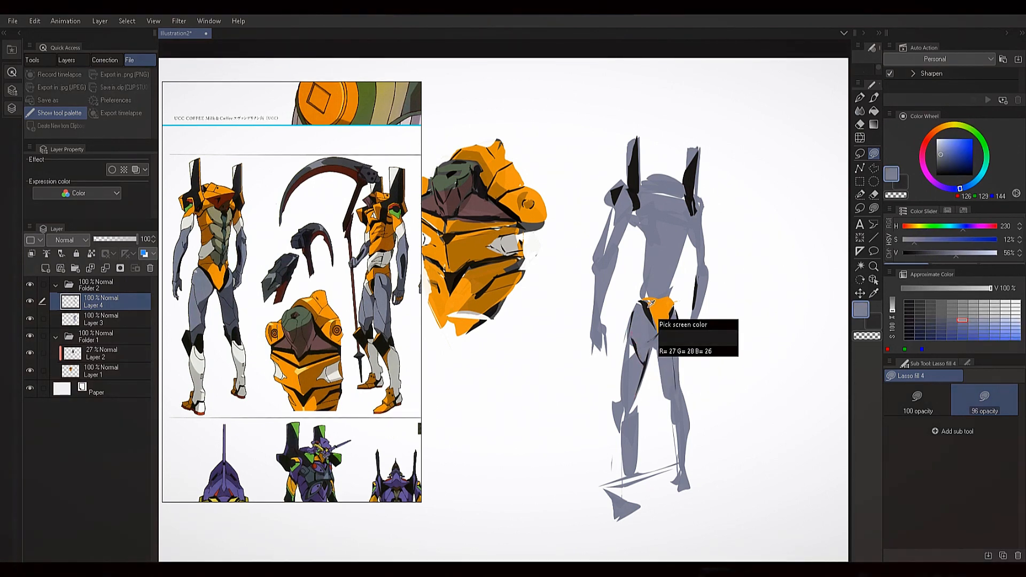
left_click(650, 307, "alt")
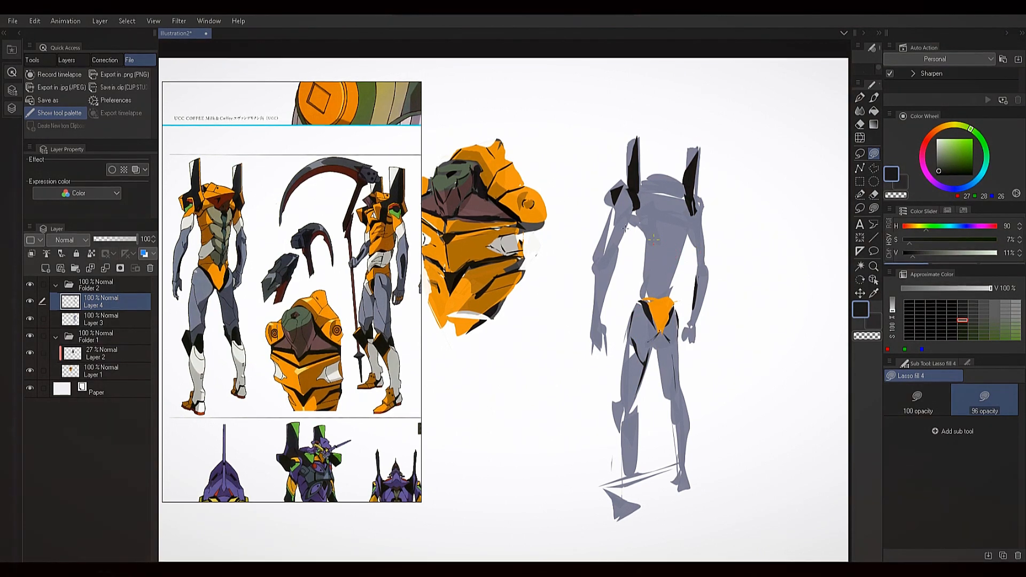
Reshape the left-hand arm's outer contour with sampled white and blue-grey, and add a pale patch below the shoulder
left_click(593, 256, "alt")
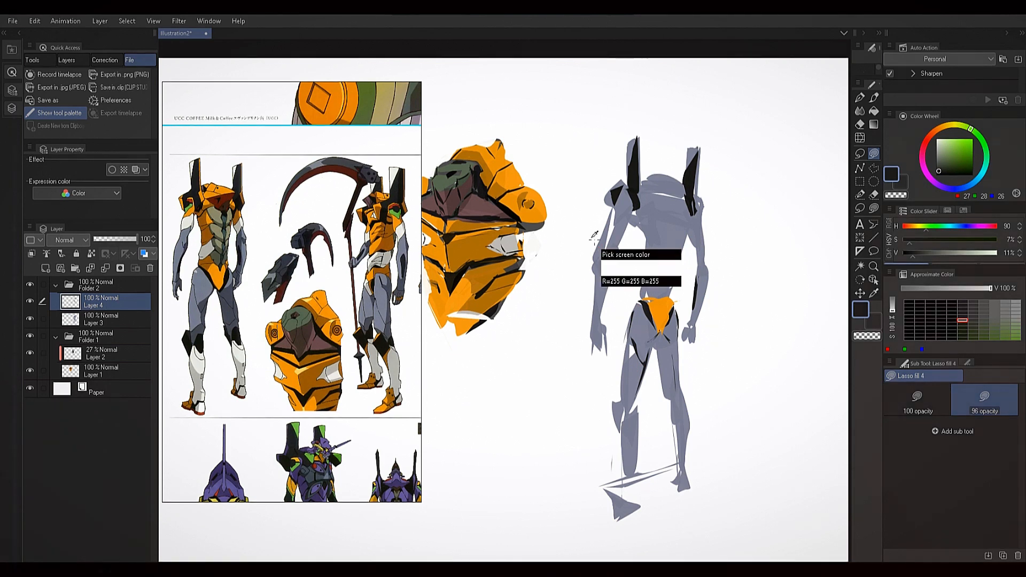
mouse_move(593, 256)
left_mouse_down()
mouse_move(600, 240)
mouse_move(592, 281)
left_mouse_up()
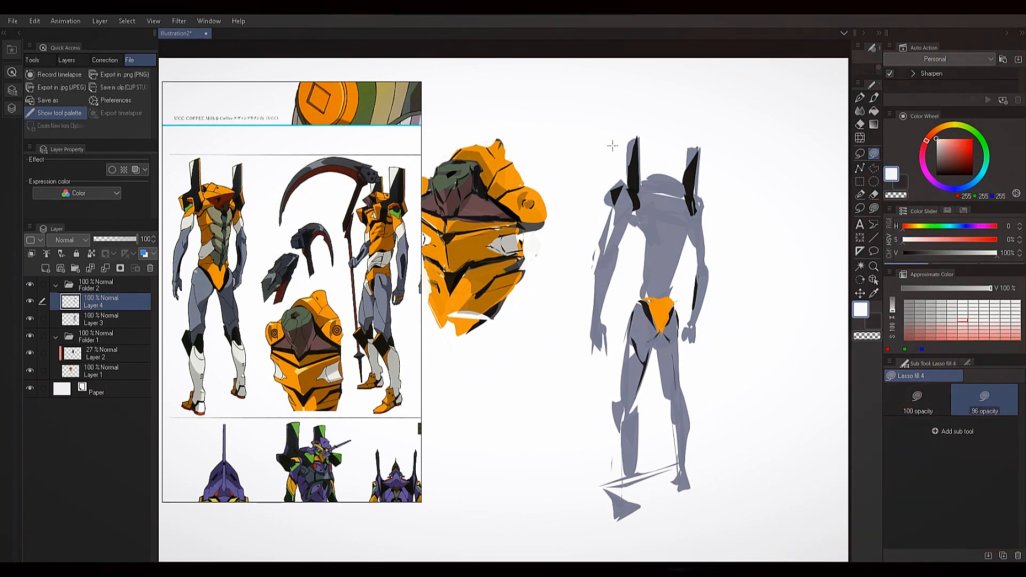
left_click(617, 242, "alt")
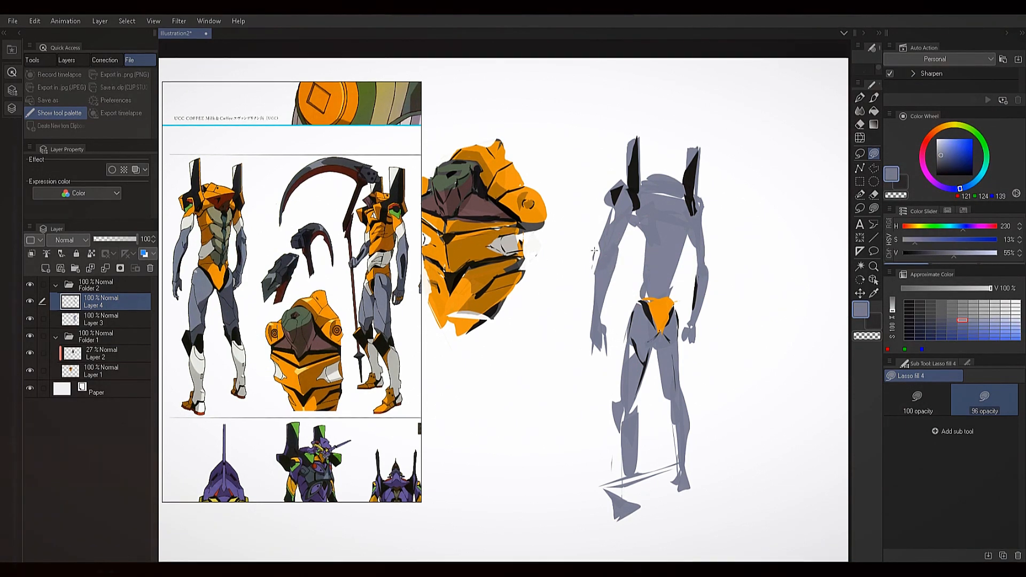
left_click_drag(598, 250, 615, 208)
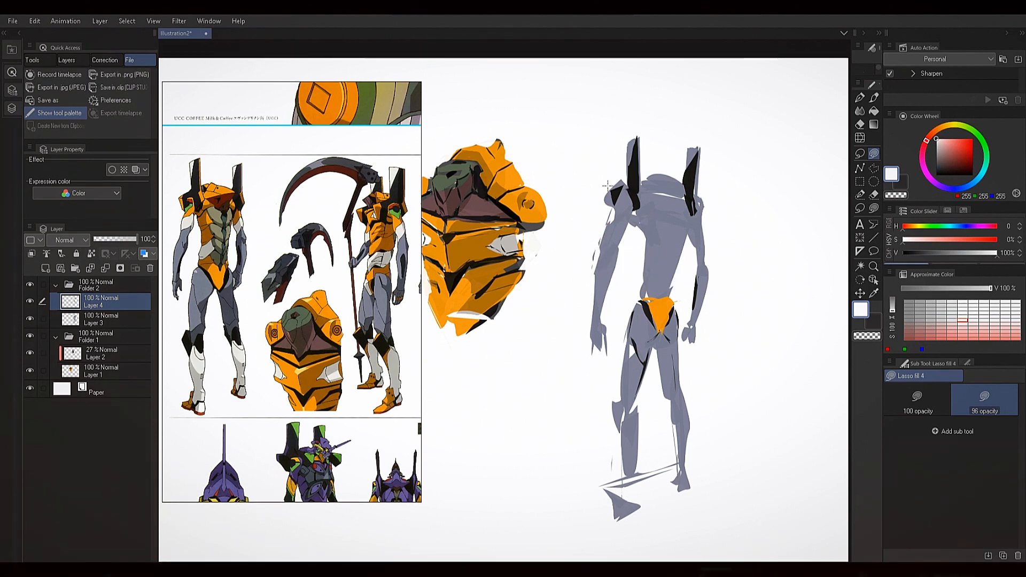
left_click(615, 231, "alt")
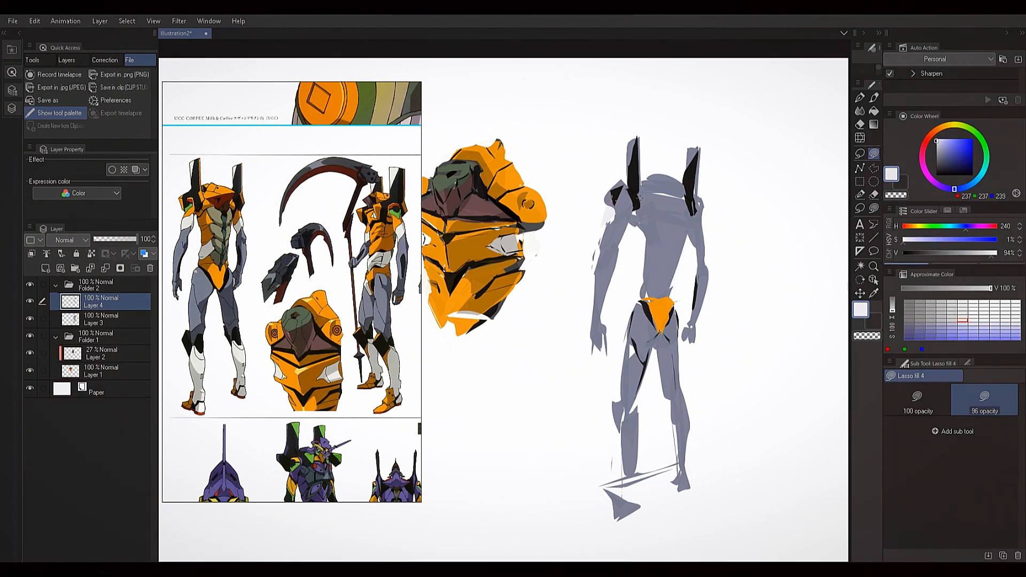
Fill the left-hand shoulder pad and the collar between the pylons with the pelvis plate's orange
left_click(659, 315, "alt")
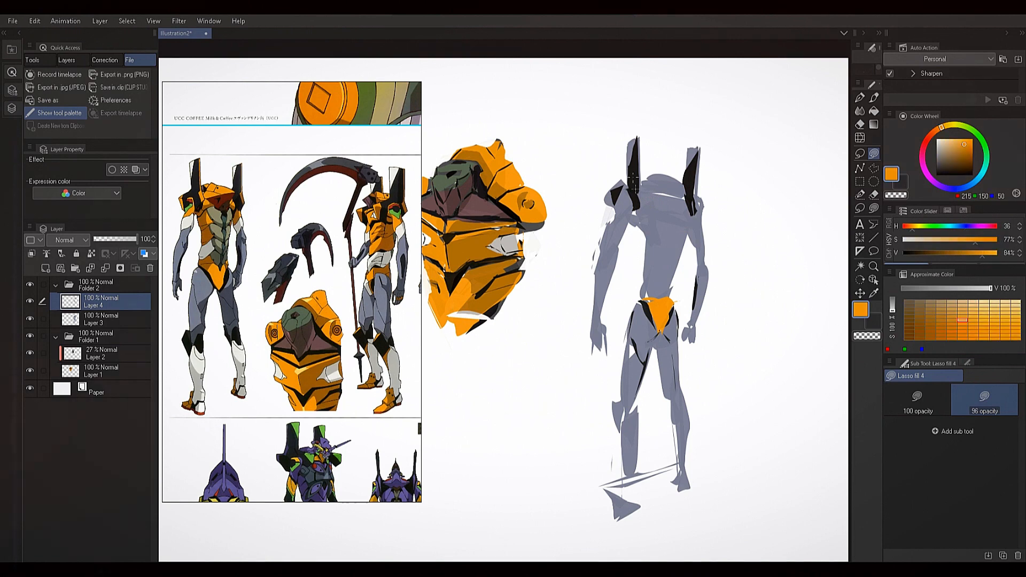
left_click_drag(612, 206, 614, 192)
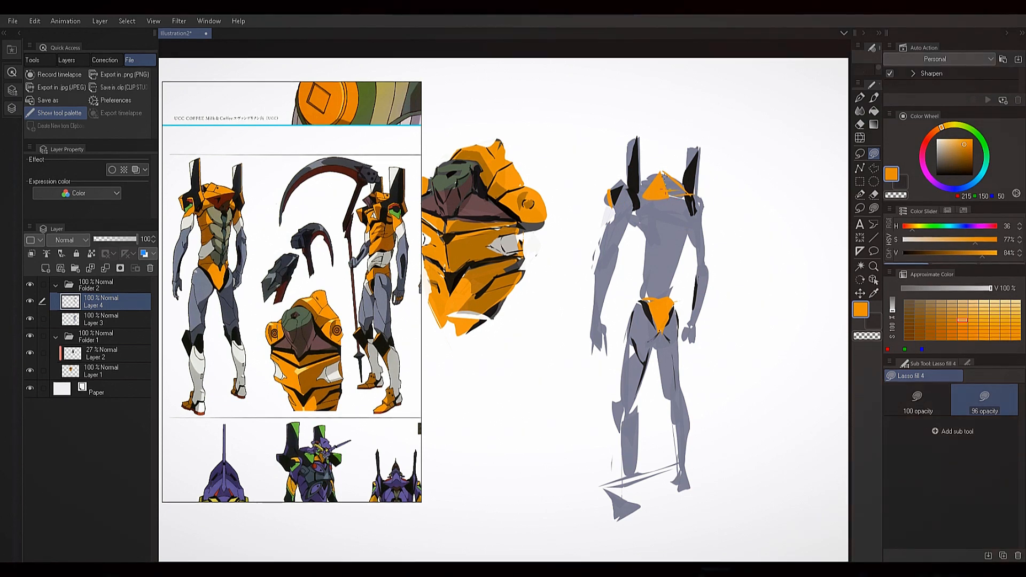
left_click_drag(665, 189, 663, 174)
Fill the underside of the orange collar with the reference chest's dark red-brown and add near-black shadow beneath it
left_click(234, 213)
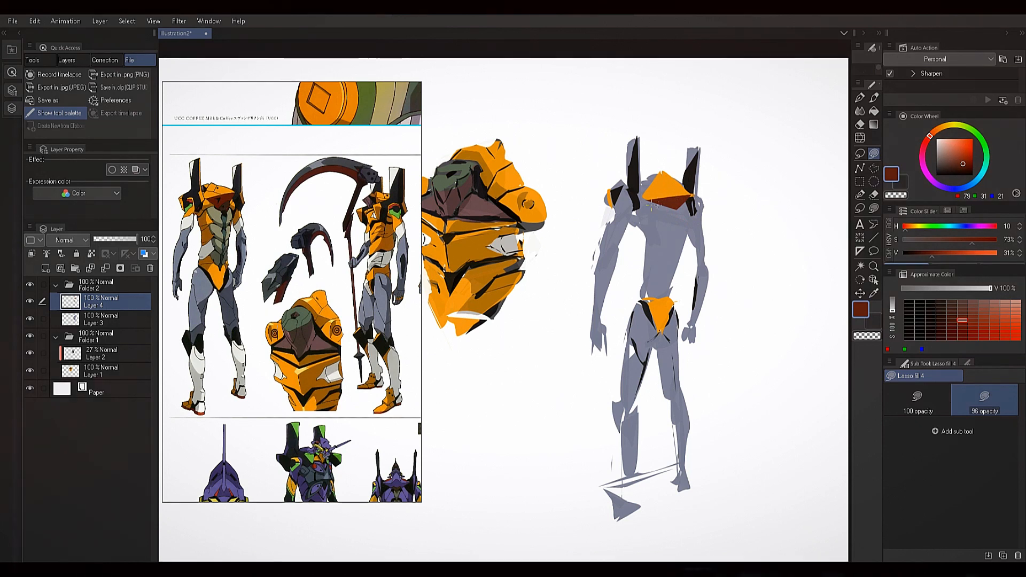
left_click_drag(692, 194, 645, 198)
key("alt")
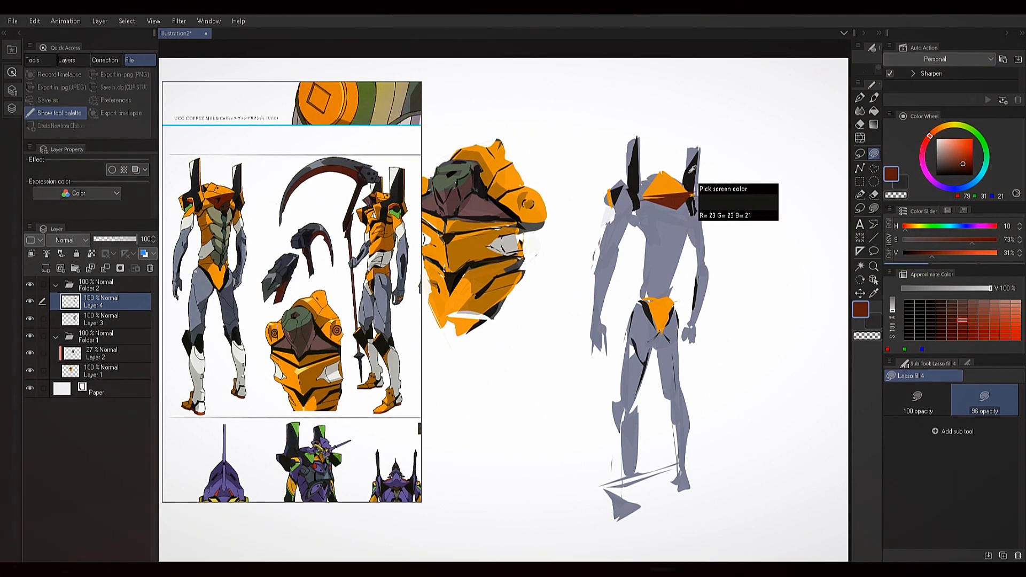
left_click(693, 169, "alt")
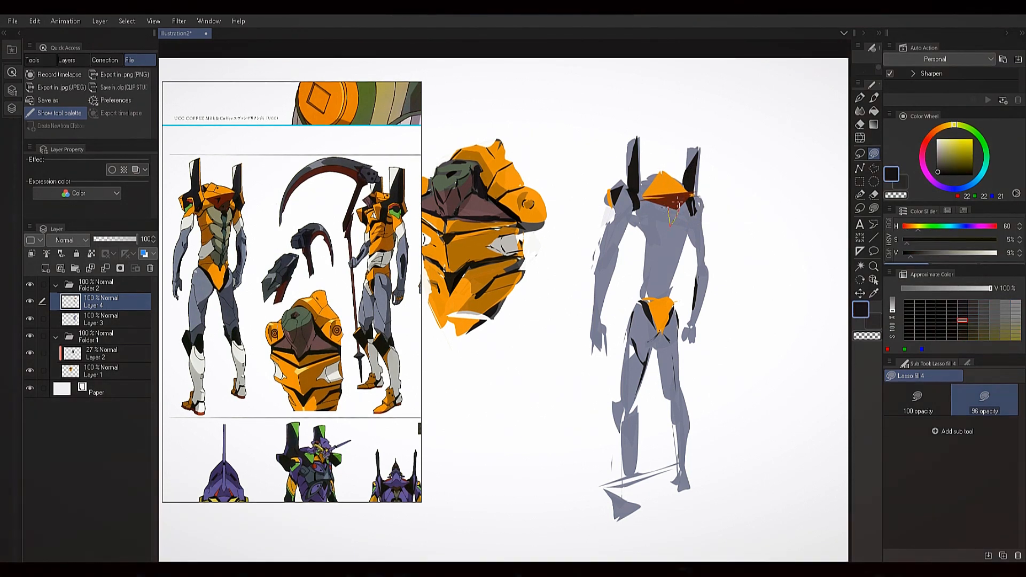
left_click_drag(670, 217, 667, 226)
left_click(647, 227, "alt")
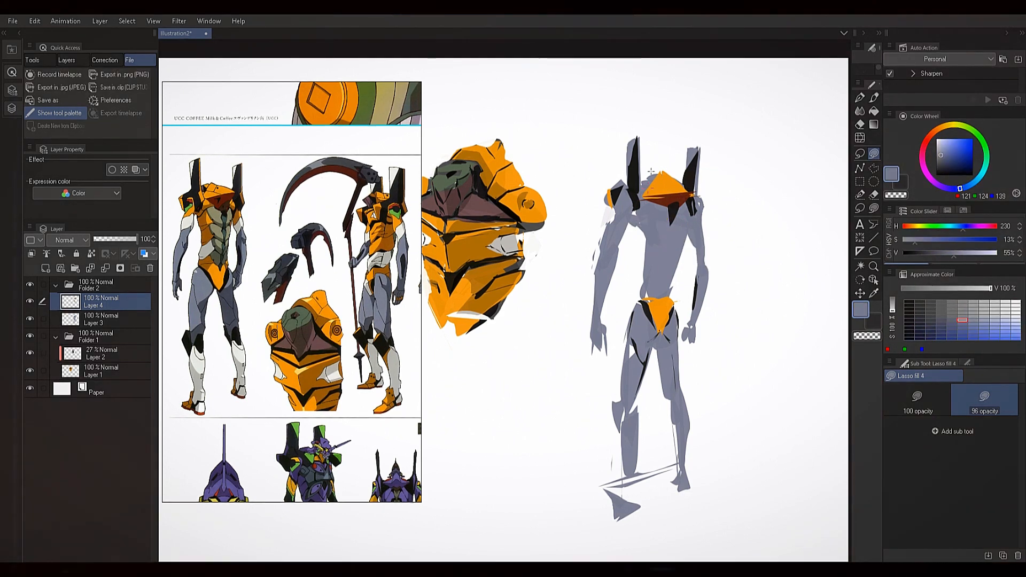
Fill the left-hand side of the torso, from chest to waist, with orange sampled from the collar
left_click(636, 235, "alt")
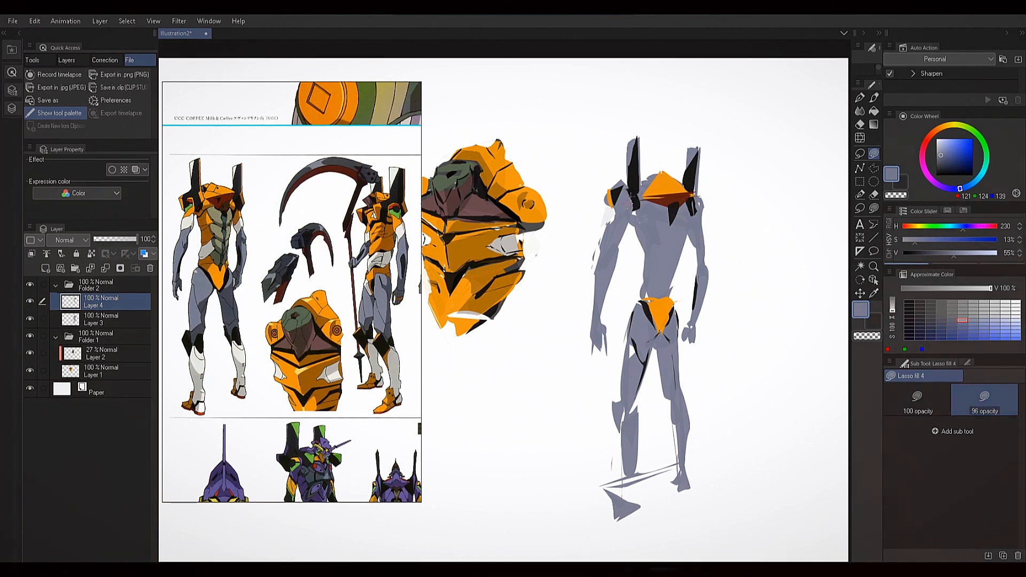
left_click(675, 212, "alt")
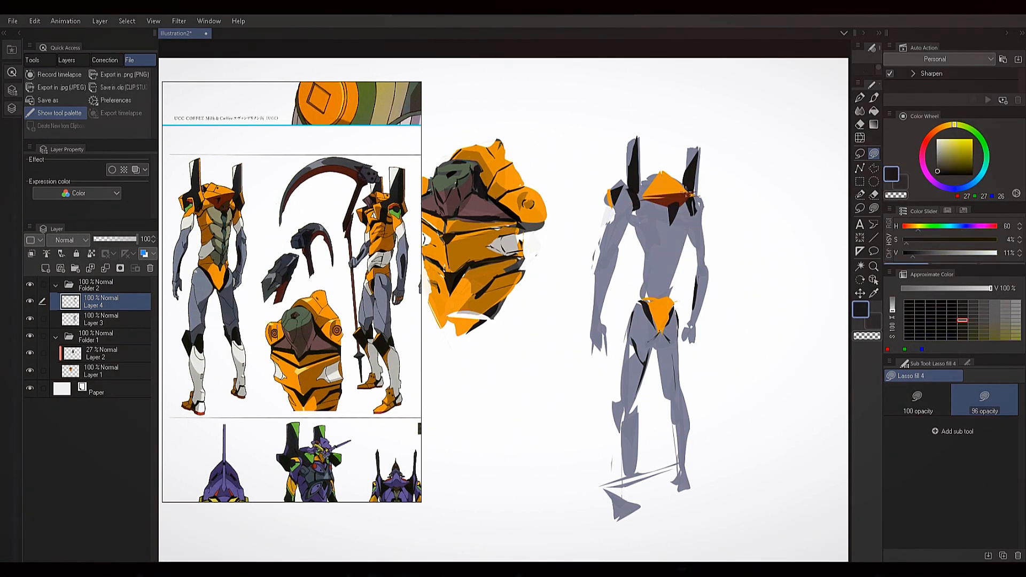
left_click(667, 188, "alt")
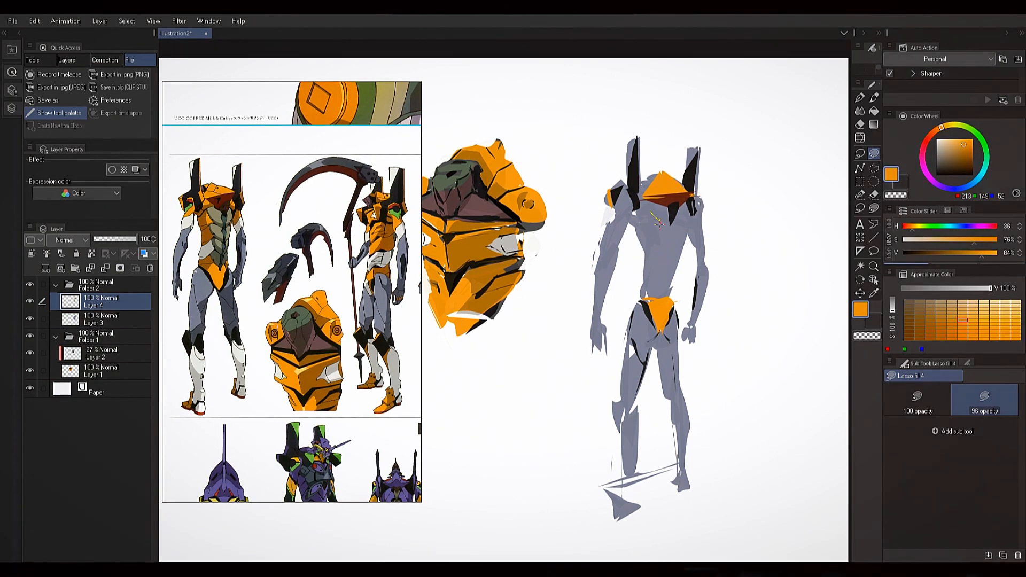
mouse_move(658, 224)
left_mouse_down()
mouse_move(654, 282)
mouse_move(646, 255)
left_mouse_up()
left_click_drag(639, 212, 650, 212)
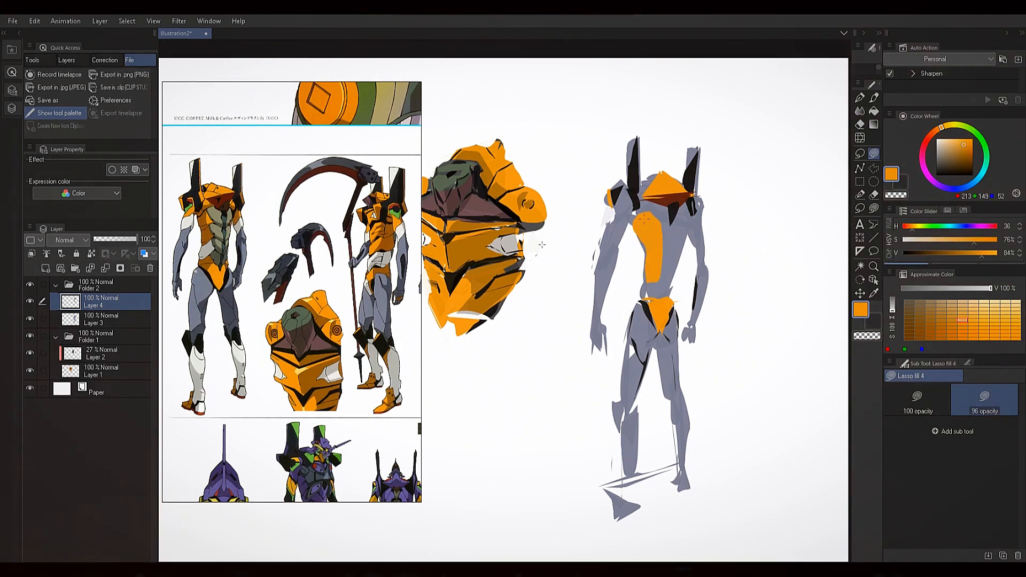
Fill a strip down the middle of the torso with the reference torso's olive, and add near-black accents beside the right-hand shoulder
key("i")
left_click(223, 220)
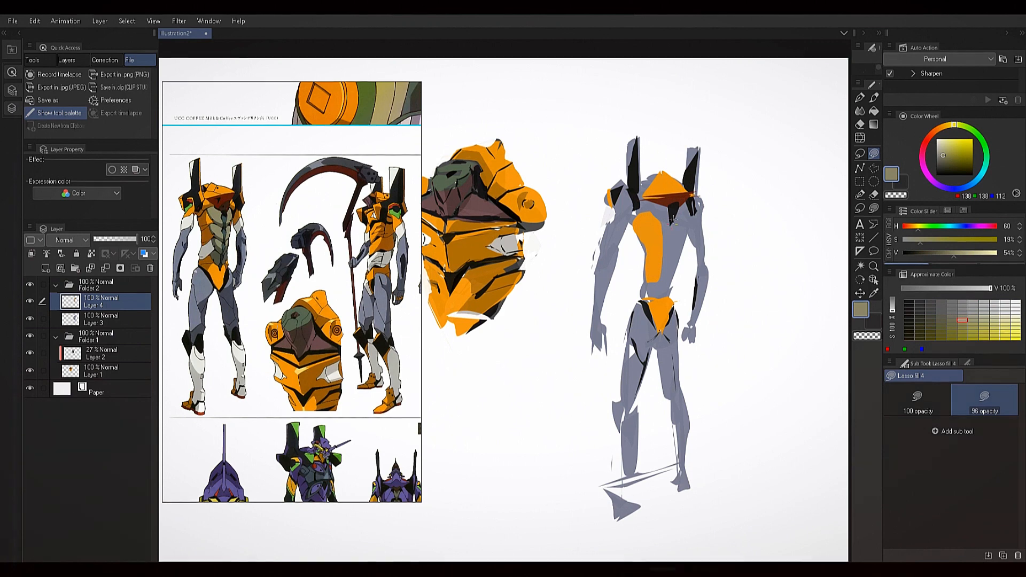
left_click_drag(657, 212, 655, 248)
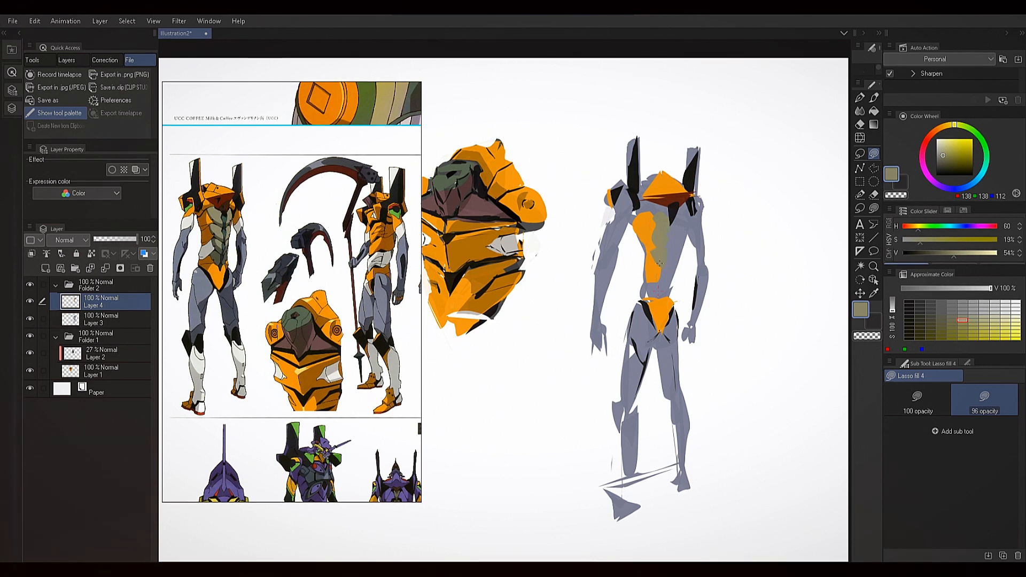
right_click(675, 210)
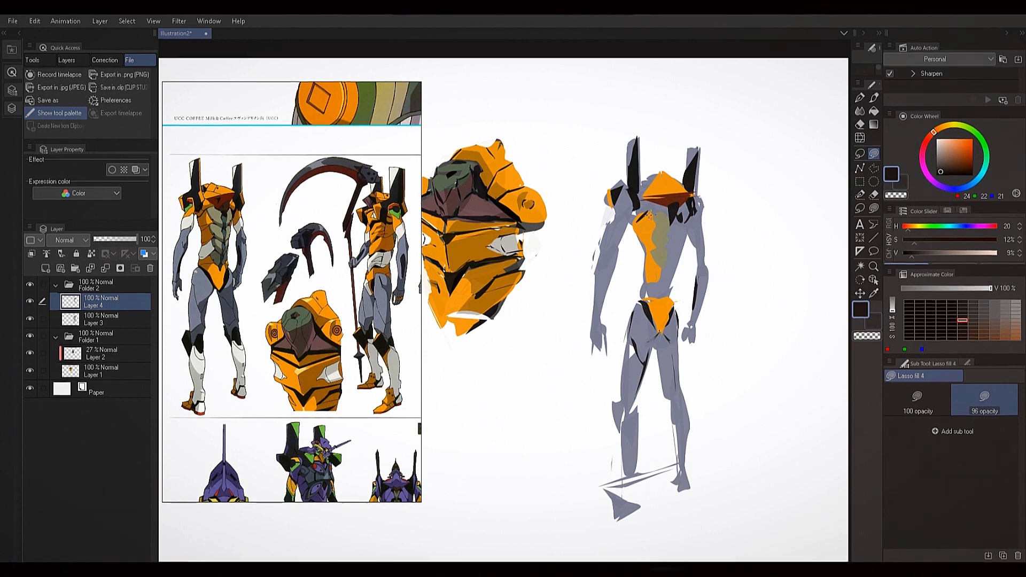
mouse_move(553, 392)
left_mouse_down()
mouse_move(703, 393)
mouse_move(676, 369)
mouse_move(536, 378)
left_mouse_up()
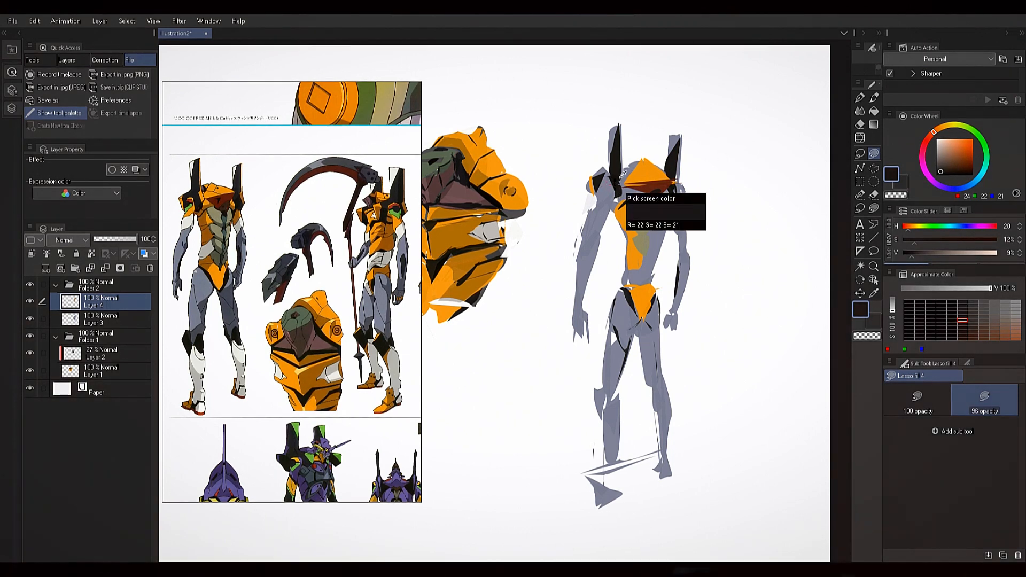
Extend the left-hand shoulder armor with sampled orange and fill a patch on the upper arm with the reference arm's off-white
left_click(602, 193, "alt")
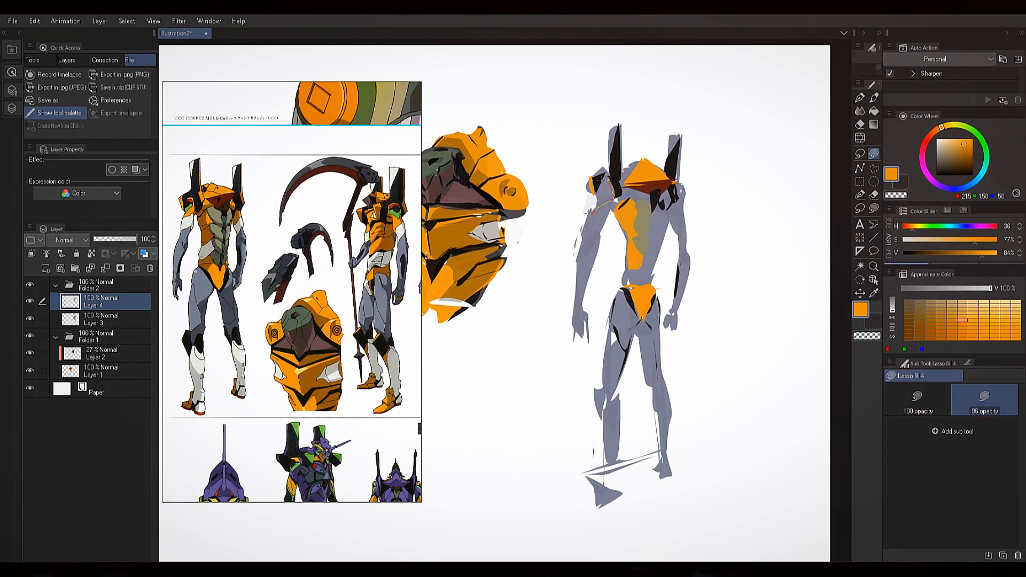
left_click_drag(592, 212, 612, 177)
left_click(191, 226, "alt")
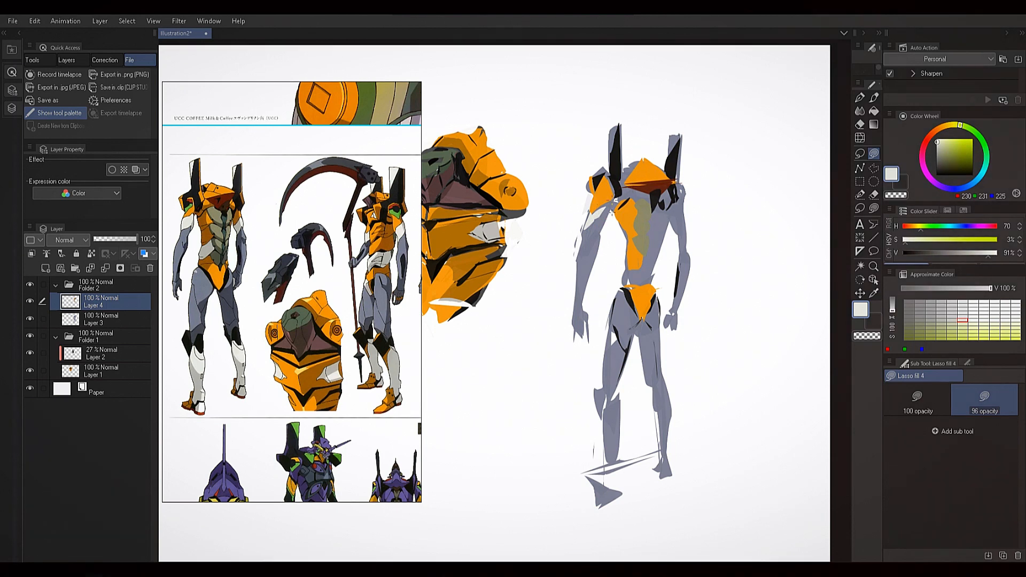
left_click(681, 173, "alt")
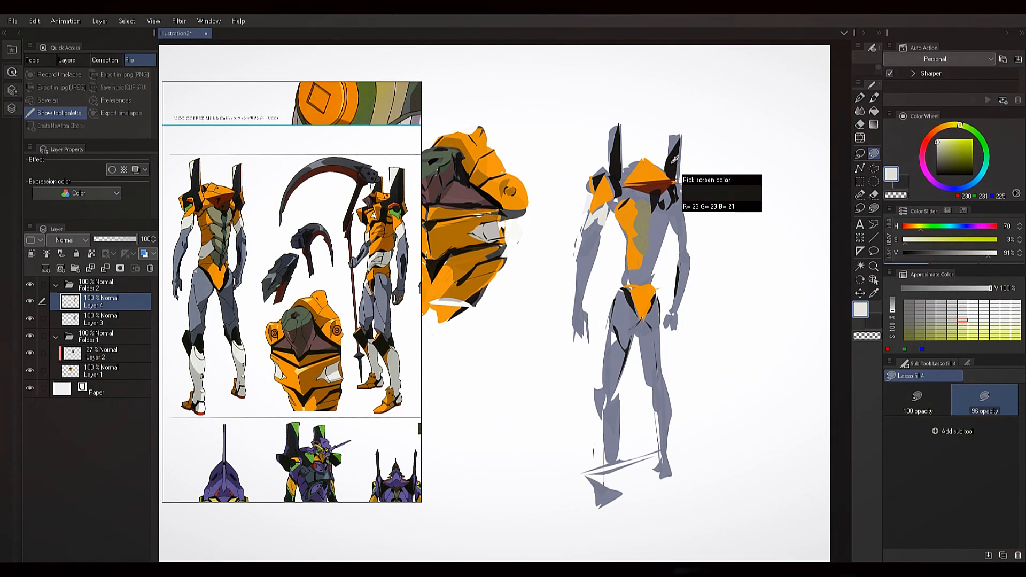
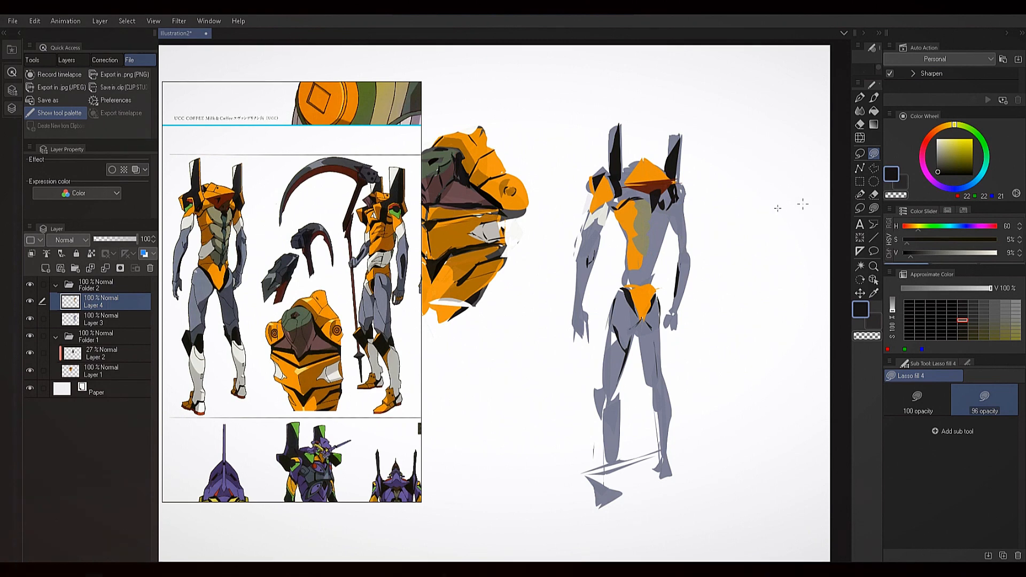
left_click_drag(750, 239, 742, 245)
mouse_move(784, 205)
left_mouse_down()
mouse_move(739, 219)
mouse_move(781, 209)
mouse_move(808, 220)
mouse_move(803, 263)
left_mouse_up()
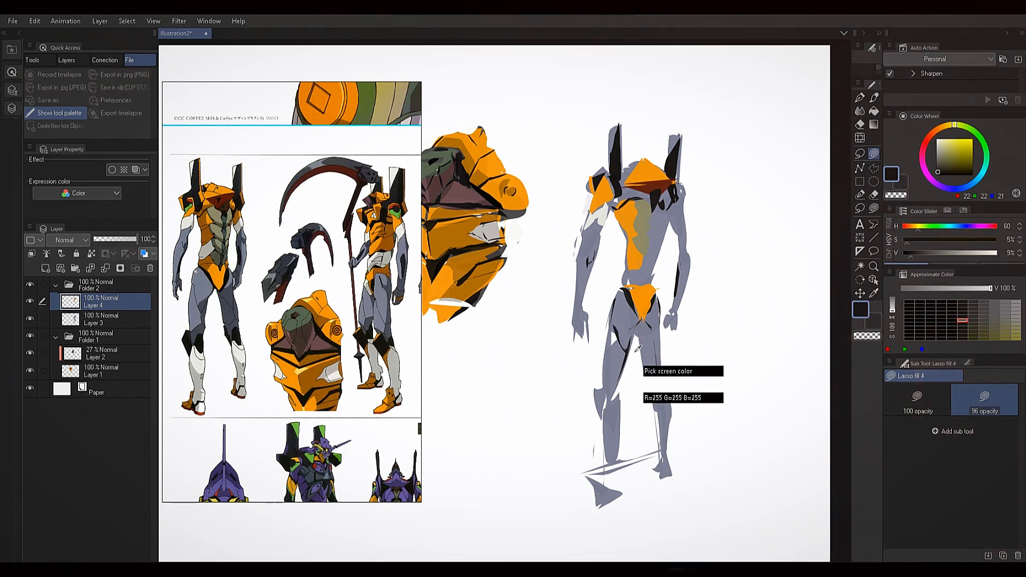
Carve out the gap between the thighs with sampled background white, trimming the inner contours of the legs
left_click(633, 345, "alt")
left_click_drag(632, 341, 642, 324)
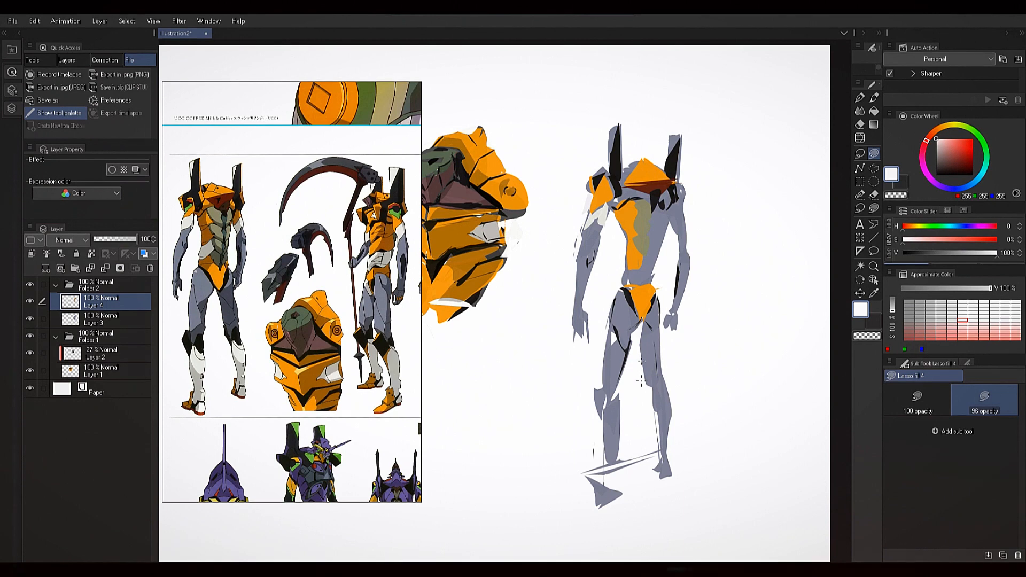
left_click(644, 338, "alt")
left_click_drag(614, 395, 645, 336)
key("i")
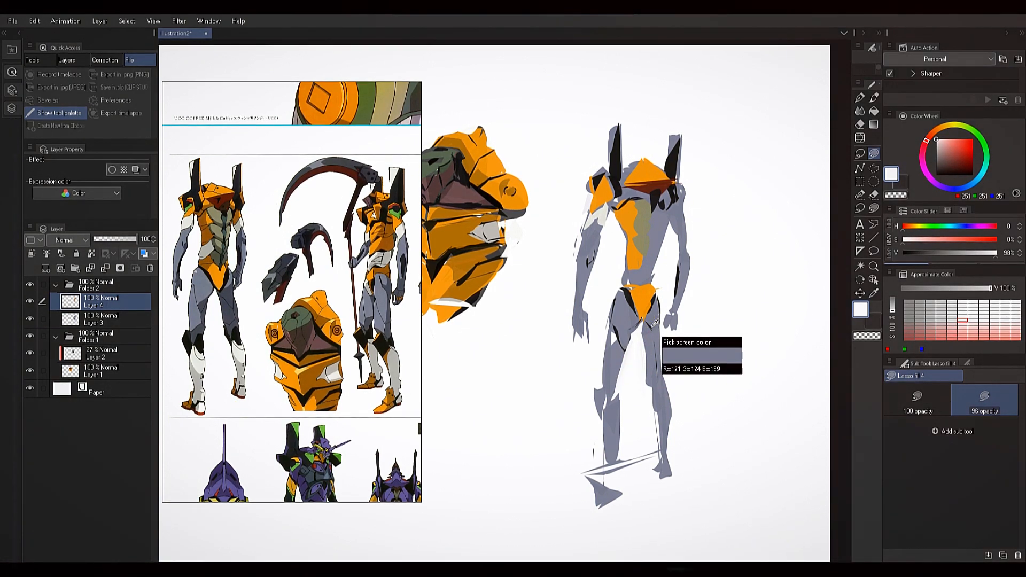
Shade the right-hand inner thigh, both knees and the sole of the right-hand foot with dark blue-grey
left_click(655, 323)
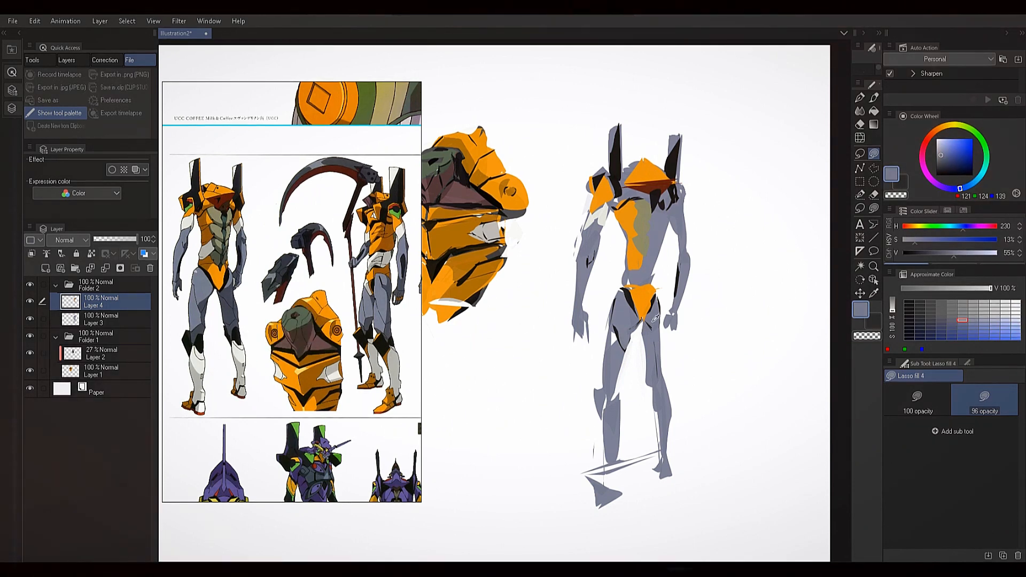
left_click(656, 318, "alt")
mouse_move(645, 319)
left_mouse_down()
mouse_move(660, 315)
mouse_move(653, 363)
mouse_move(644, 321)
mouse_move(630, 348)
left_mouse_up()
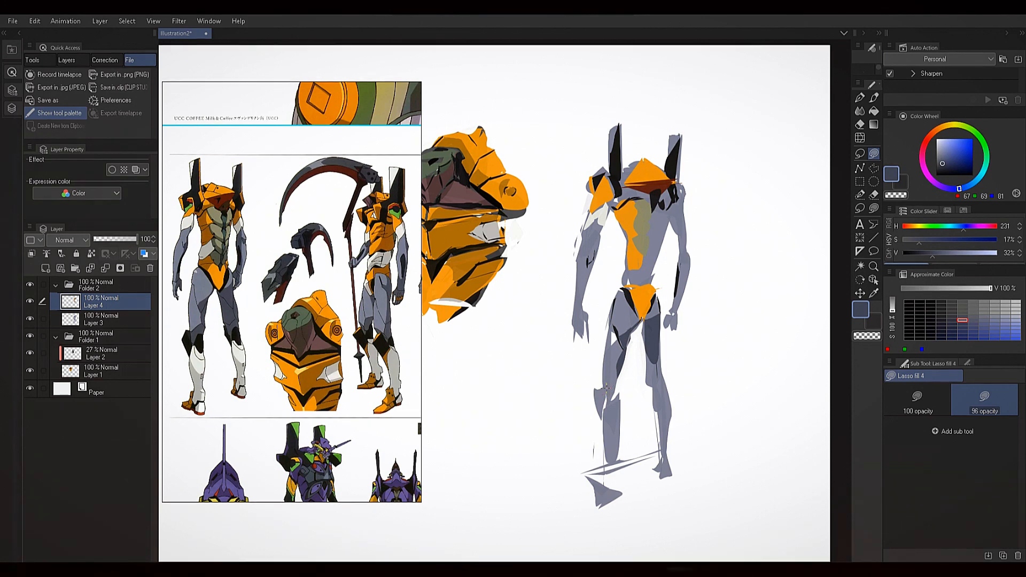
mouse_move(598, 395)
left_mouse_down()
mouse_move(598, 412)
mouse_move(606, 390)
left_mouse_up()
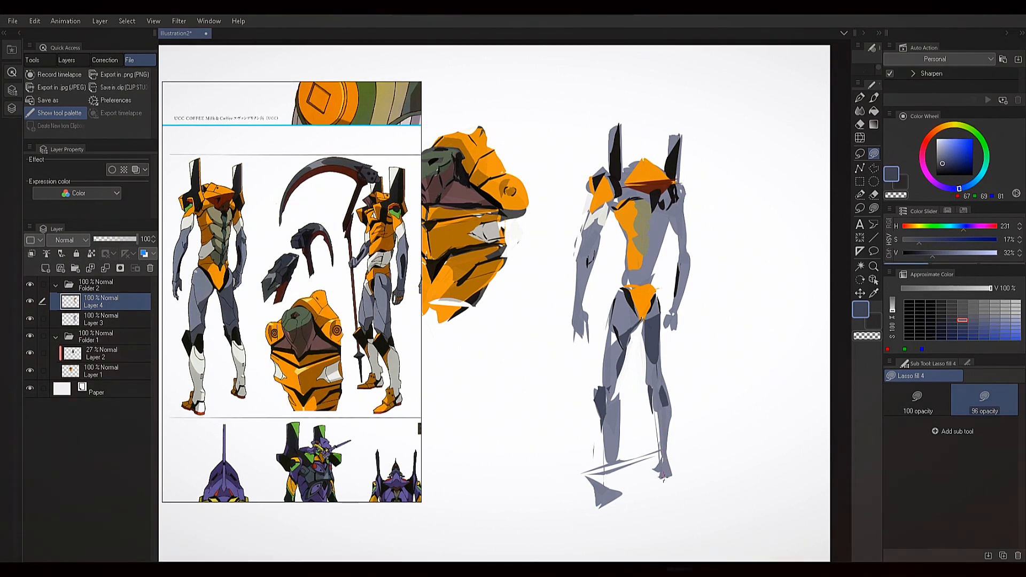
left_click_drag(663, 479, 675, 474)
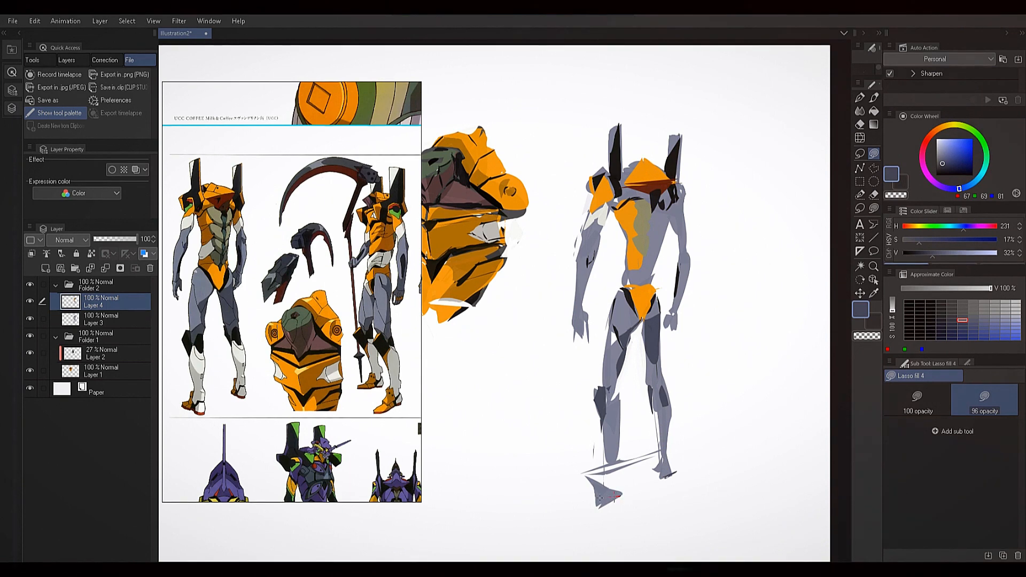
Fill small armor shapes on both feet with the pelvis plate's orange and sample the reference foot's darker orange
left_click(649, 306, "alt")
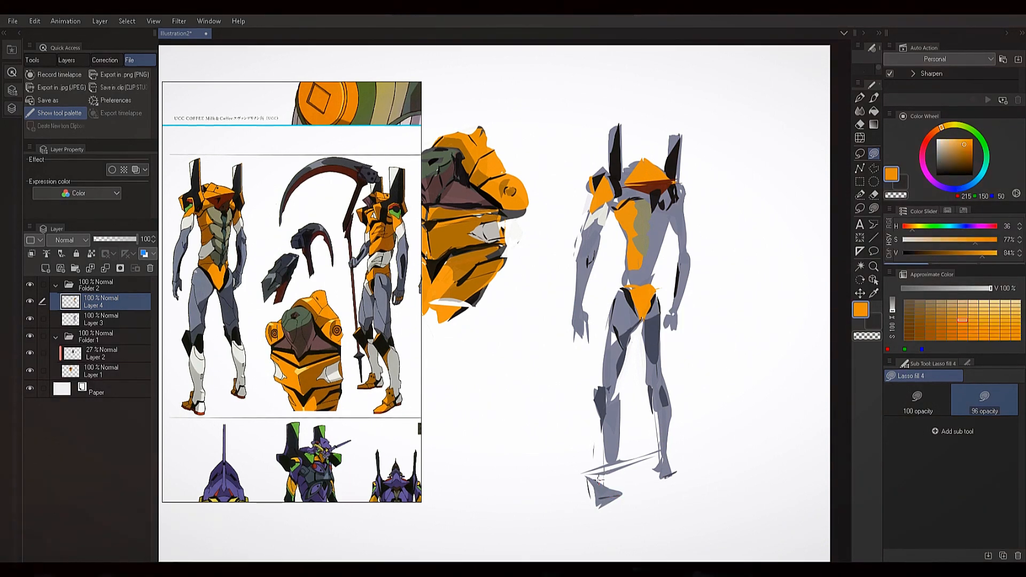
mouse_move(594, 470)
left_mouse_down()
mouse_move(590, 492)
mouse_move(598, 478)
left_mouse_up()
left_click(192, 406, "alt")
left_click(195, 398, "alt")
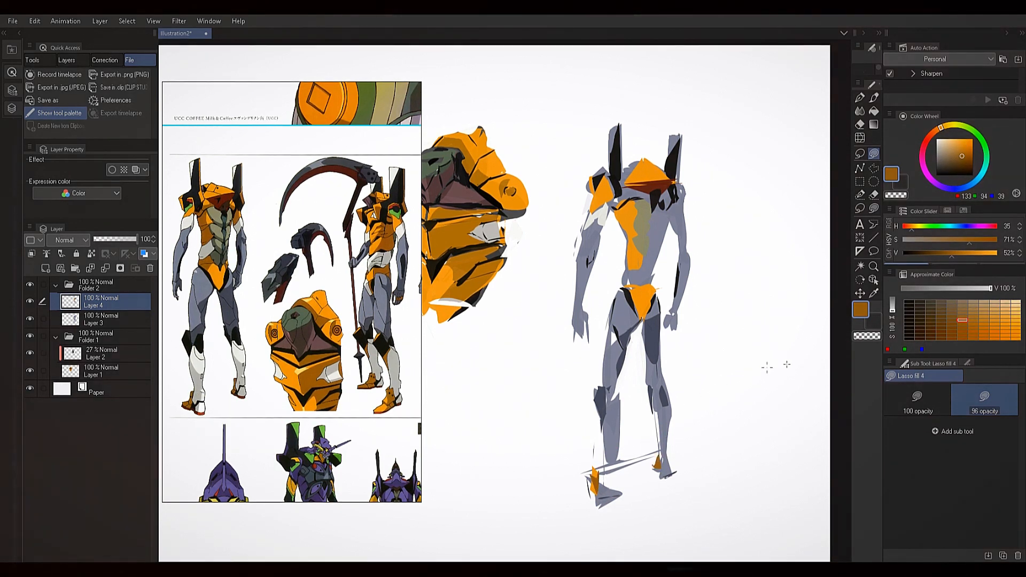
Add dark blue-grey shading to the left-hand leg and extend its outer thigh contour with the sampled mid blue-grey
left_click(643, 322, "alt")
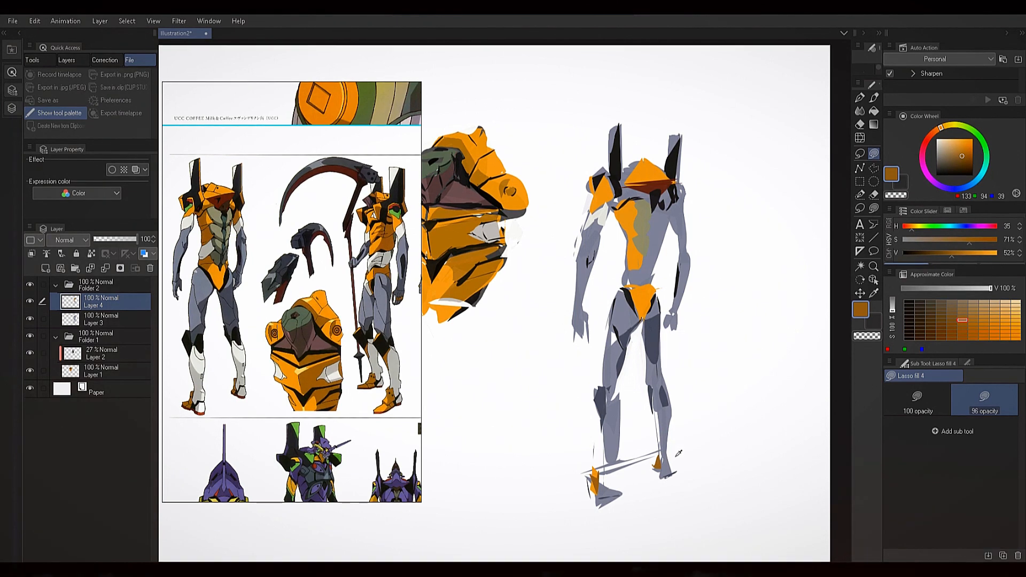
left_click(659, 320, "alt")
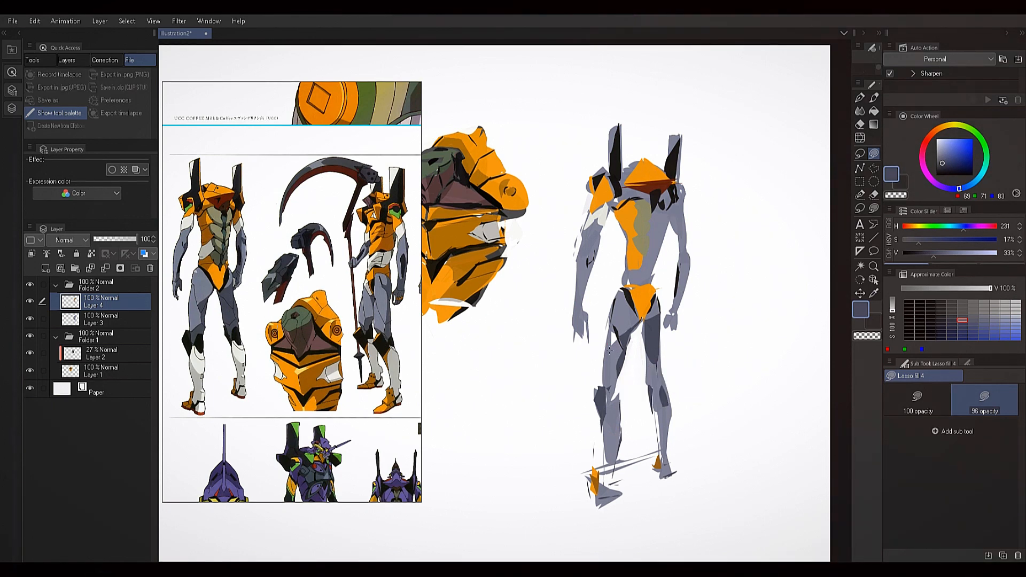
left_click(611, 351, "alt")
left_click(610, 345, "alt")
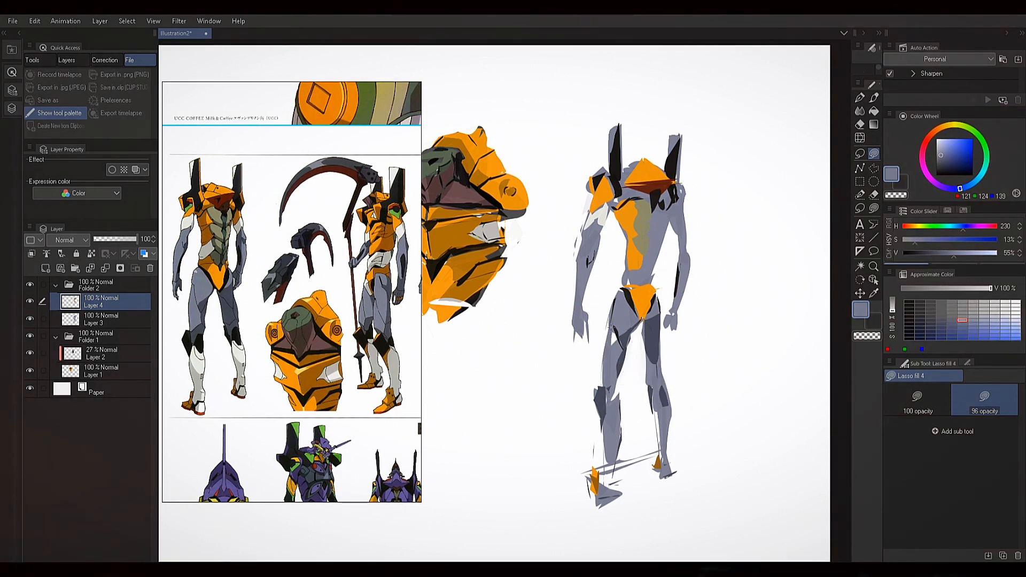
left_click(613, 346, "alt")
left_click_drag(599, 385, 615, 279)
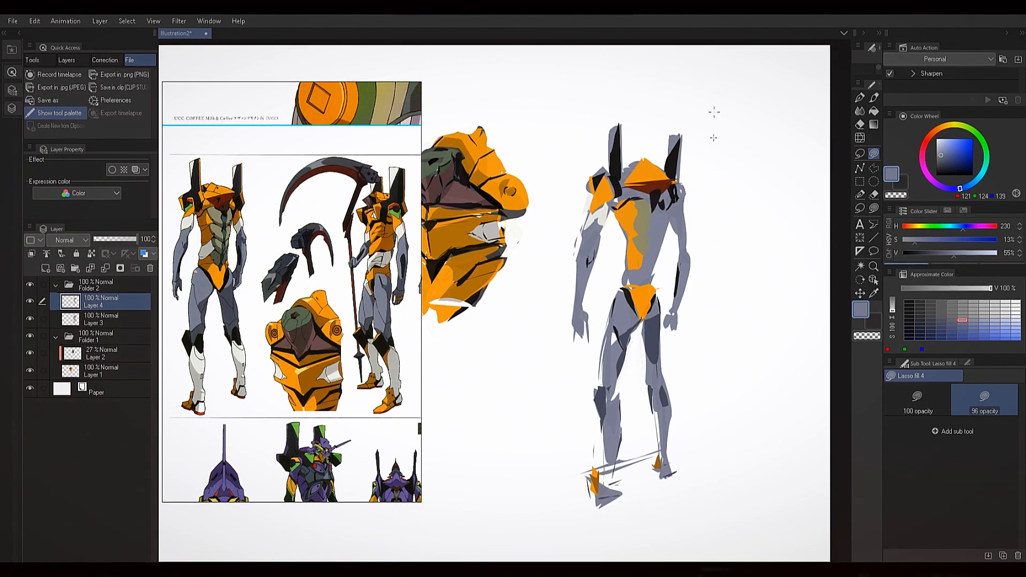
Fill the right-hand shoulder armor with the collar's orange and add thin orange edging to the shoulder pylons
left_click(636, 167, "alt")
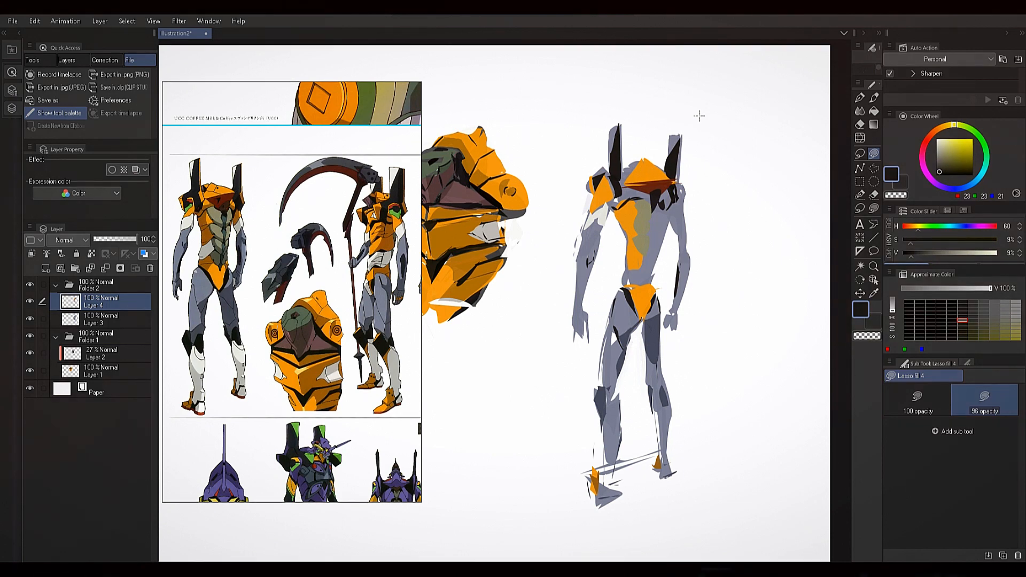
key("alt")
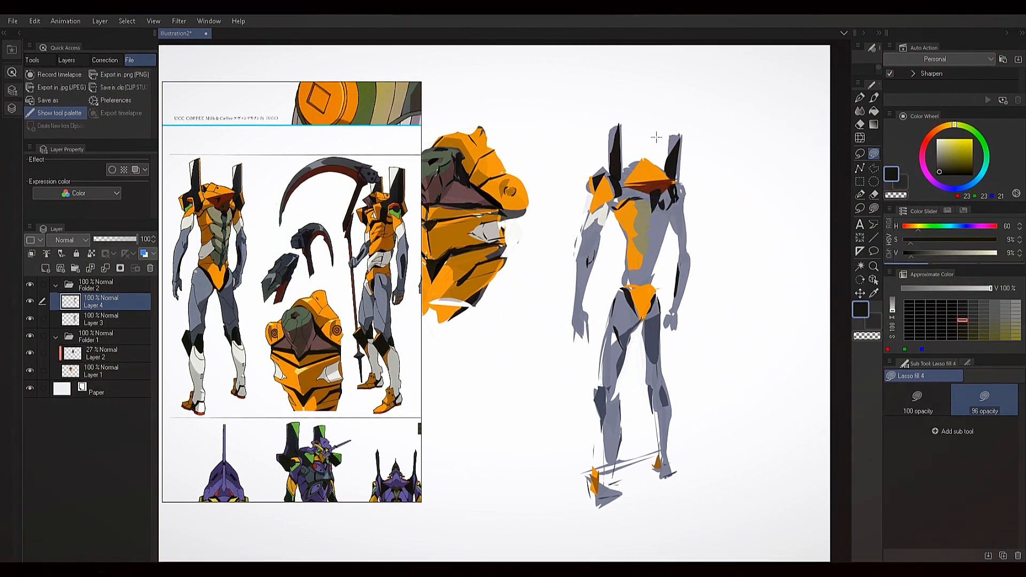
left_click(661, 170, "alt")
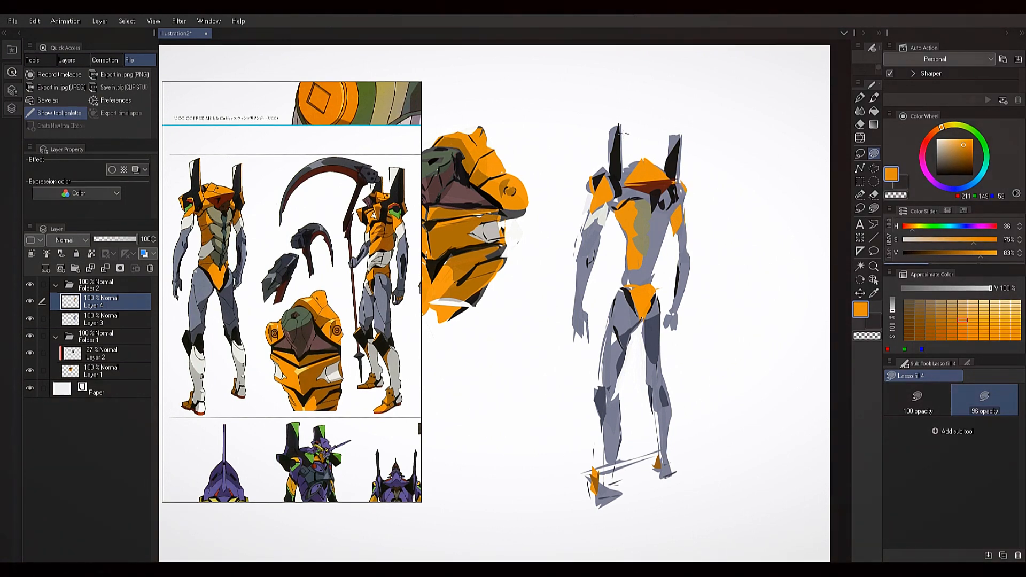
mouse_move(623, 124)
left_mouse_down()
mouse_move(680, 174)
mouse_move(684, 126)
left_mouse_up()
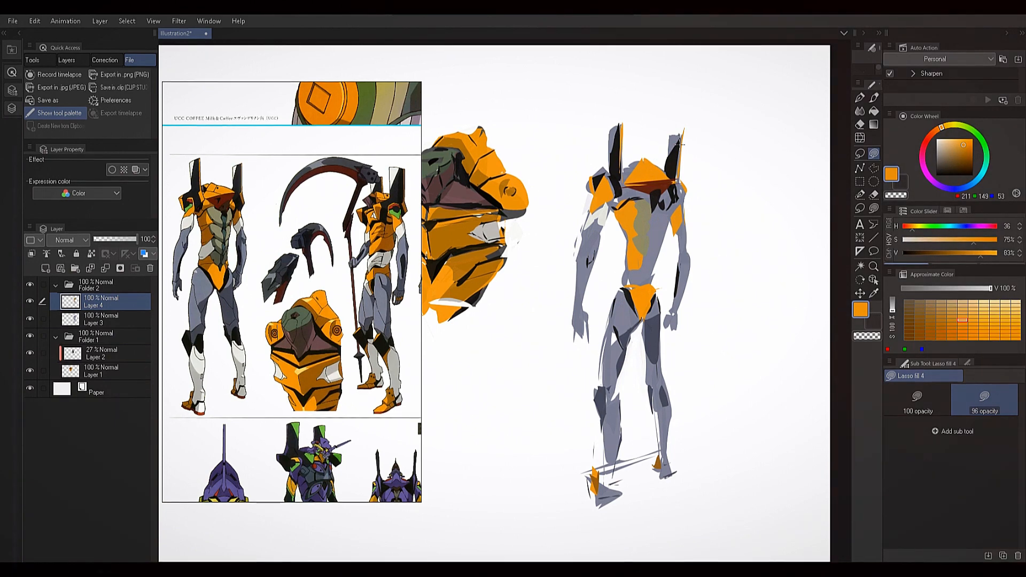
Touch up the armor on both shoulders with small orange shapes sampled from the collar
left_click_drag(633, 337, 625, 324)
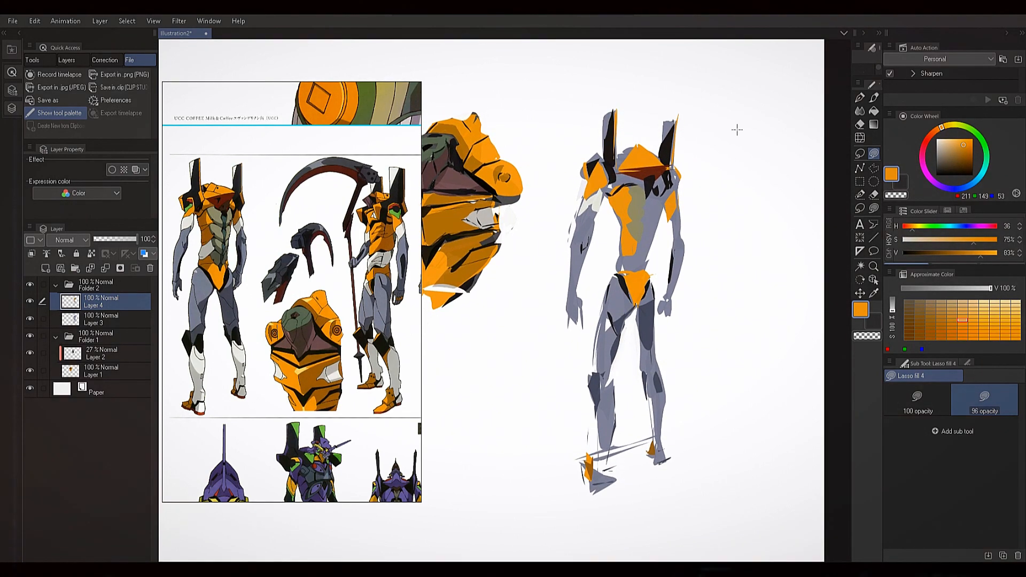
key("alt")
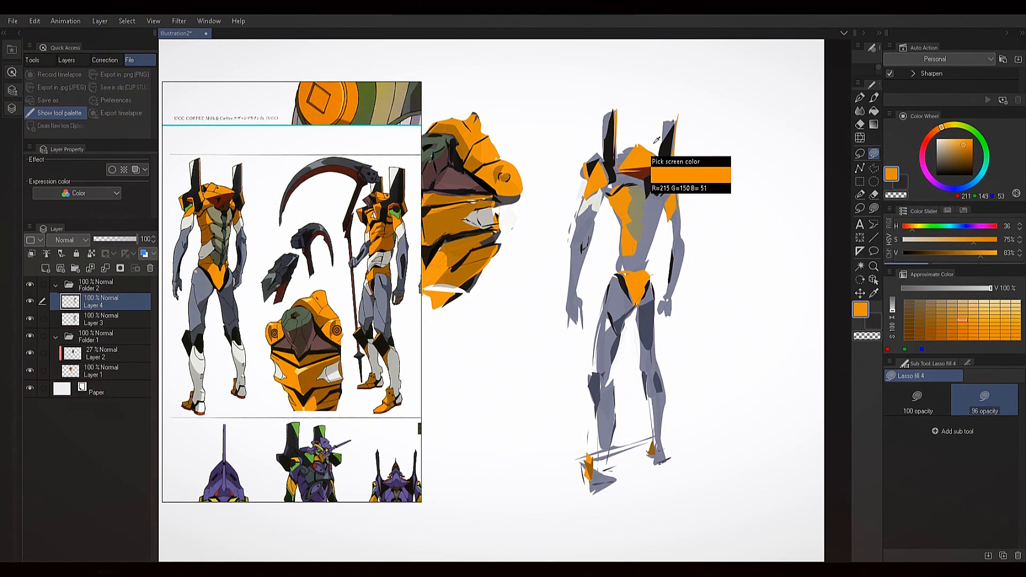
key("alt")
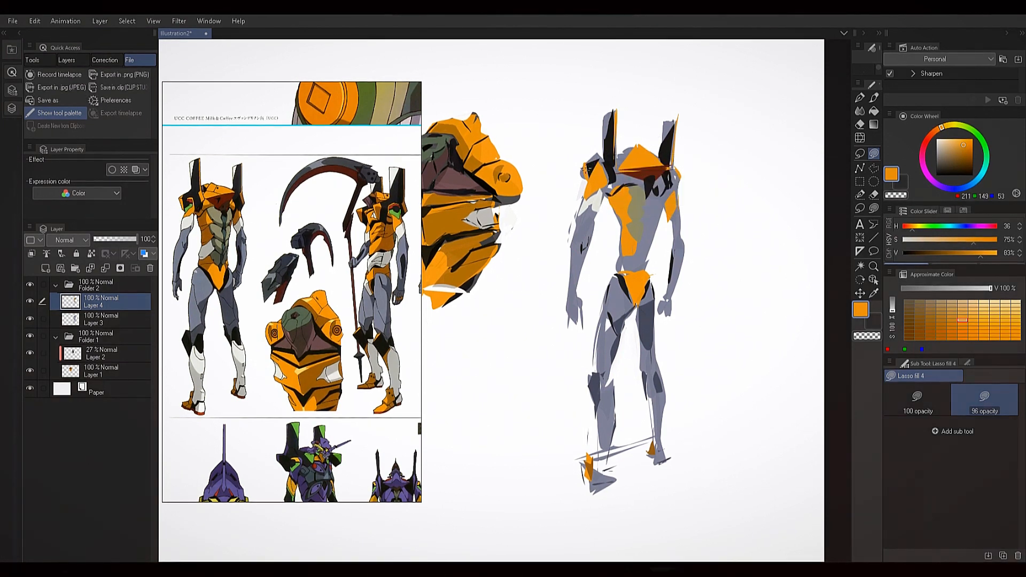
left_click_drag(585, 172, 582, 165)
key("alt")
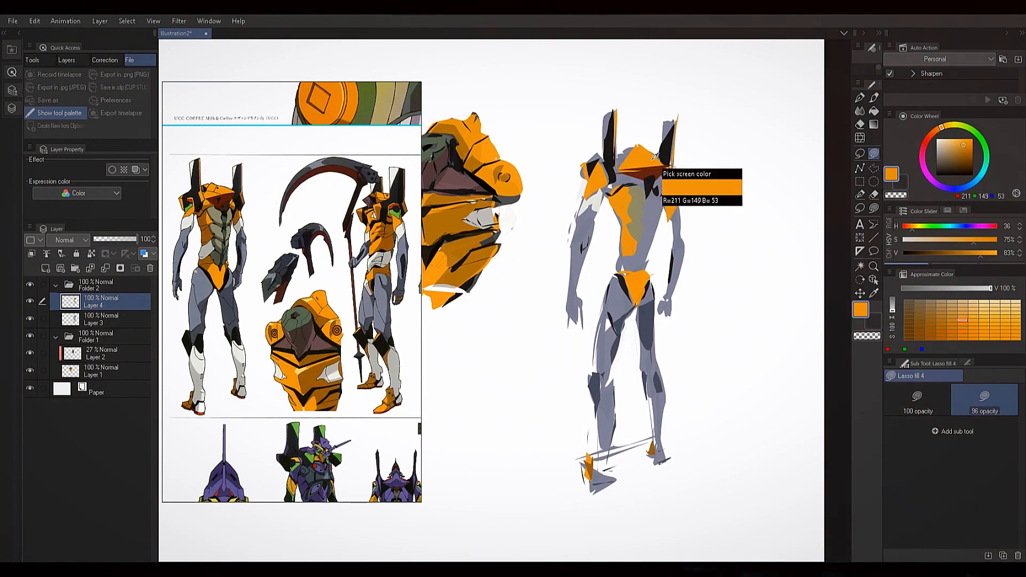
left_click_drag(655, 157, 672, 167)
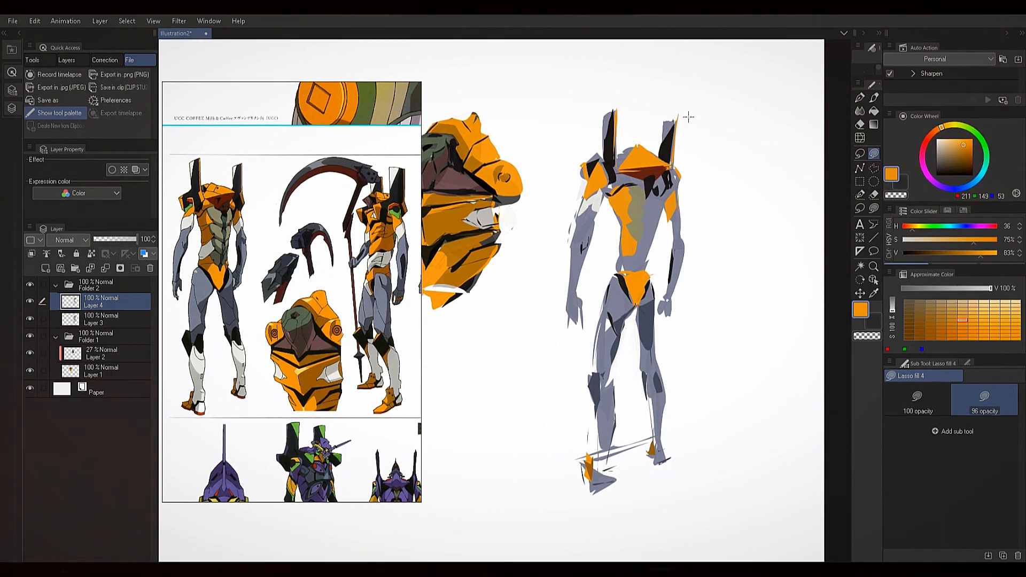
Break up the orange collar with dark grey panel lines and rework its shadowed underside using sampled near-black and orange
left_click(628, 187, "alt")
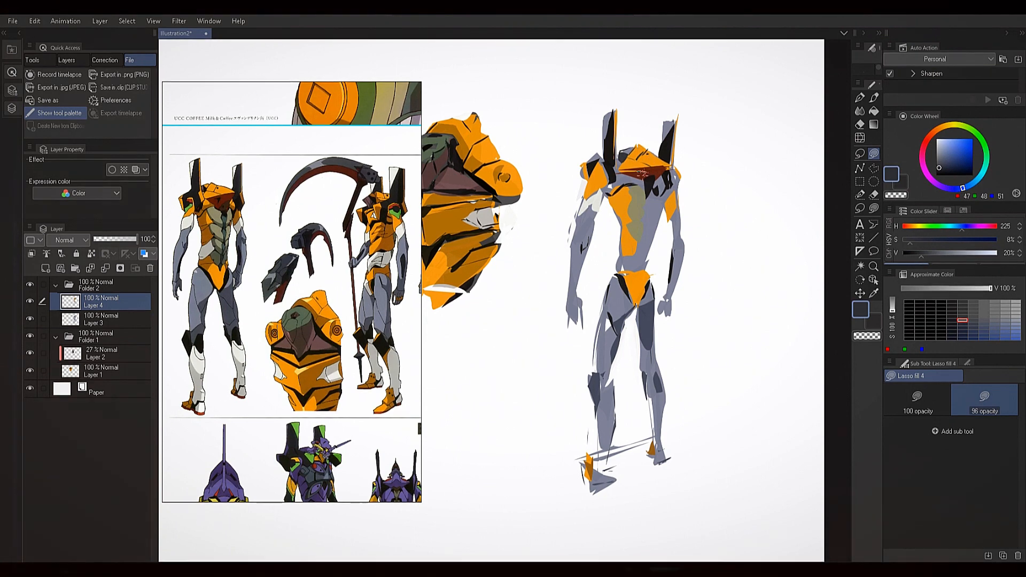
left_click(653, 170, "alt")
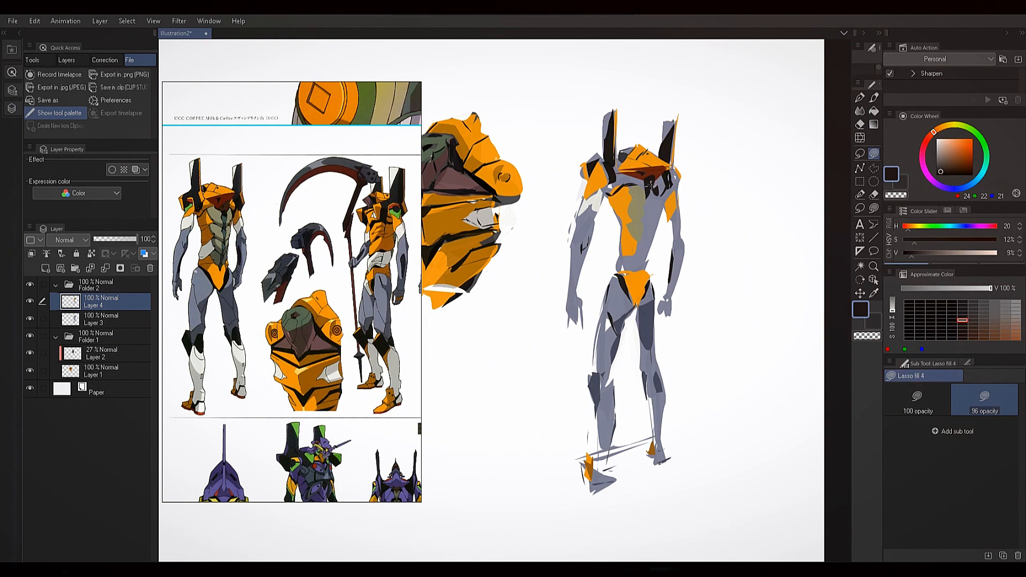
left_click(678, 207, "alt")
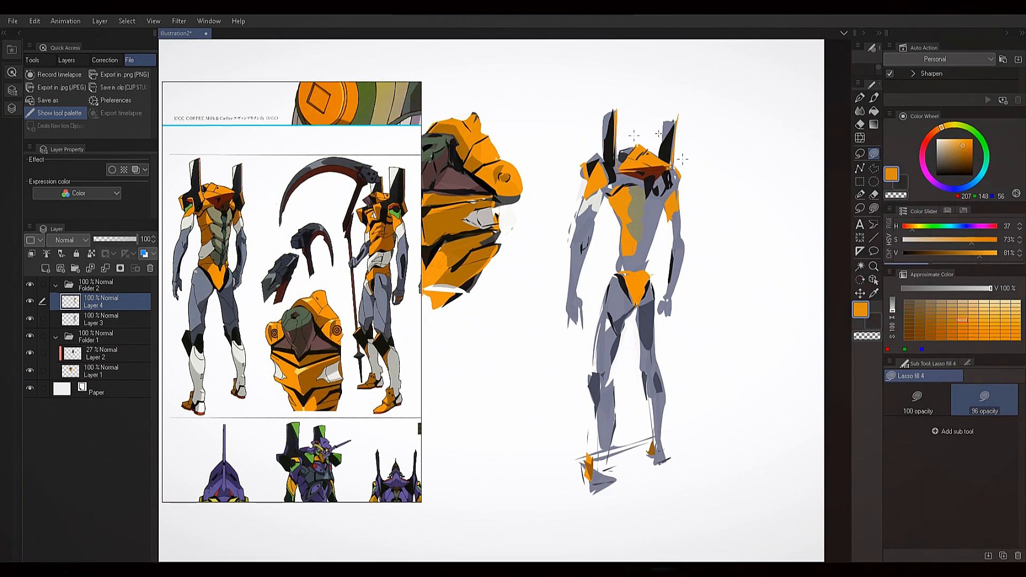
left_click(665, 181, "alt")
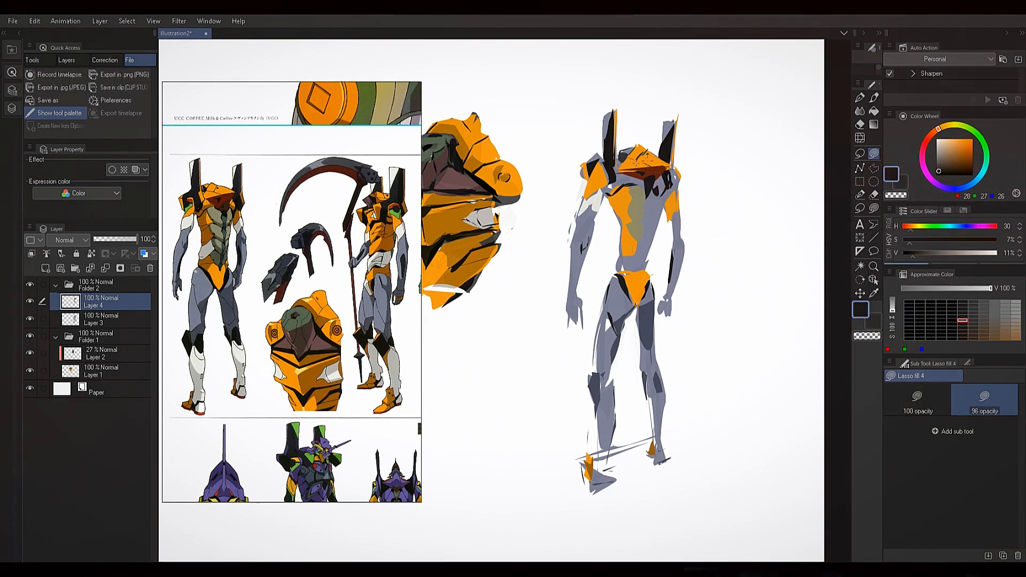
Lasso-fill a dark centre line and muscle divisions on the full-body figure's torso using near-black sampled from the painting
key("i")
left_click(213, 233)
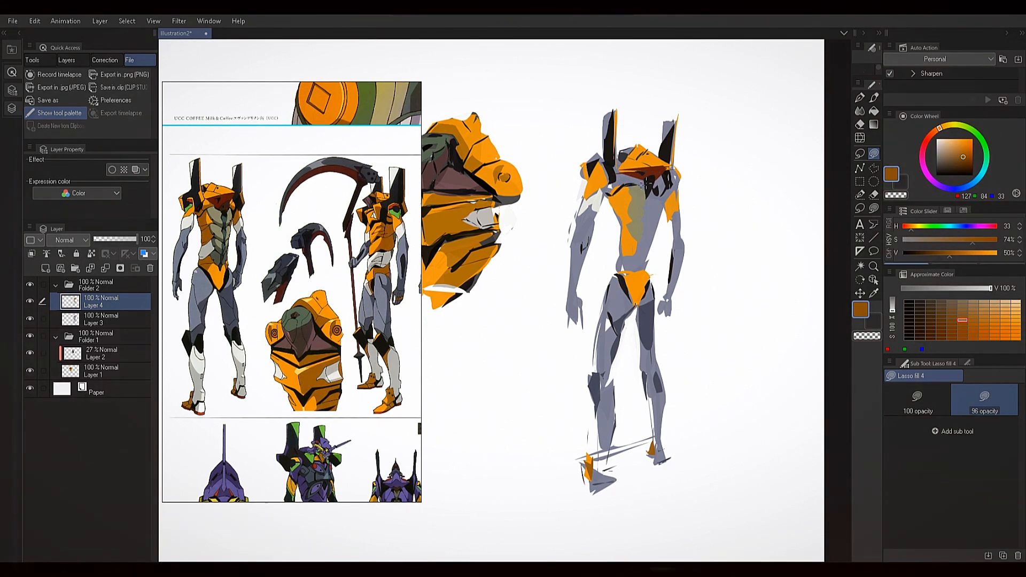
left_click(651, 187, "alt")
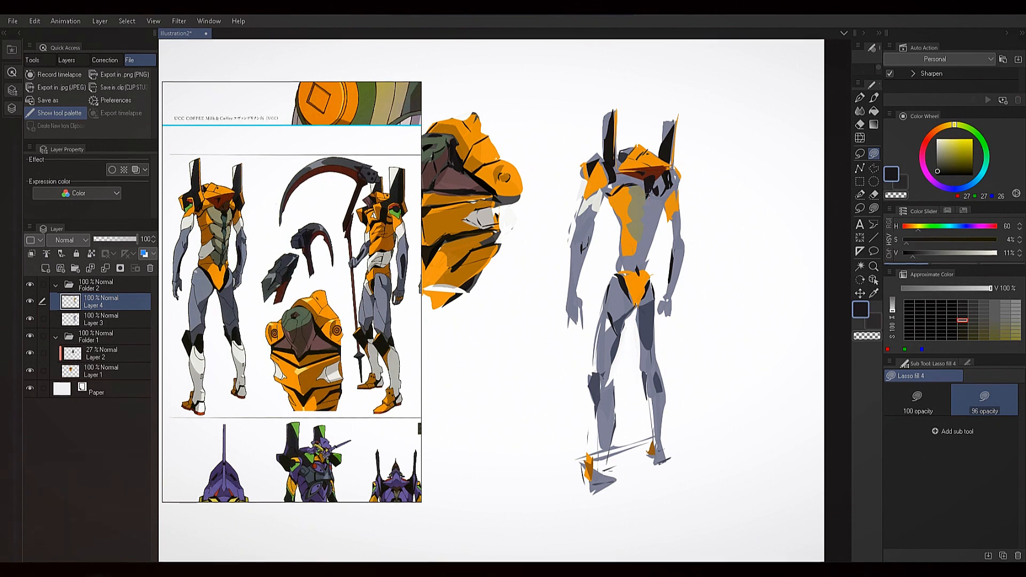
left_click_drag(649, 201, 648, 227)
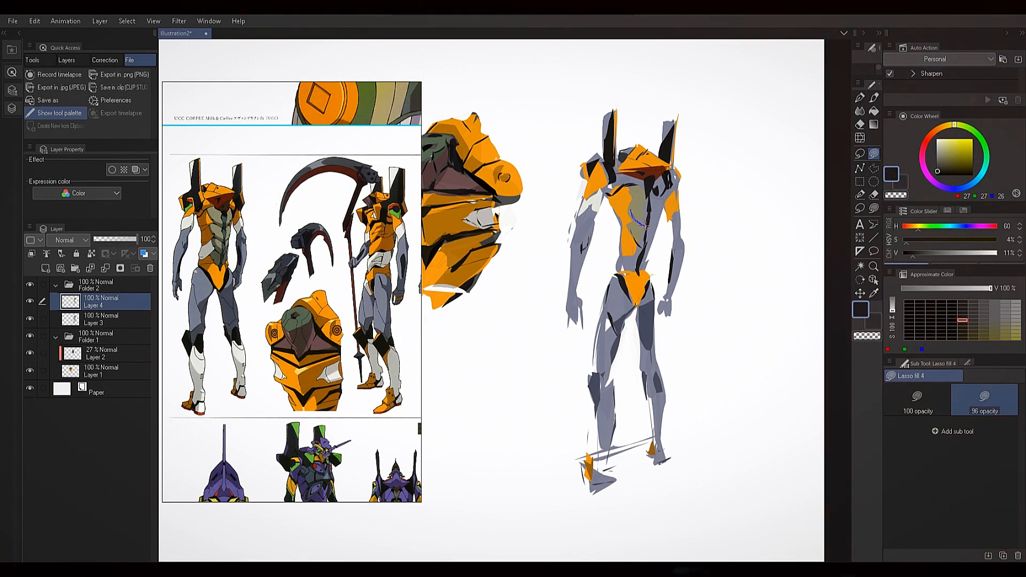
left_click_drag(643, 205, 618, 190)
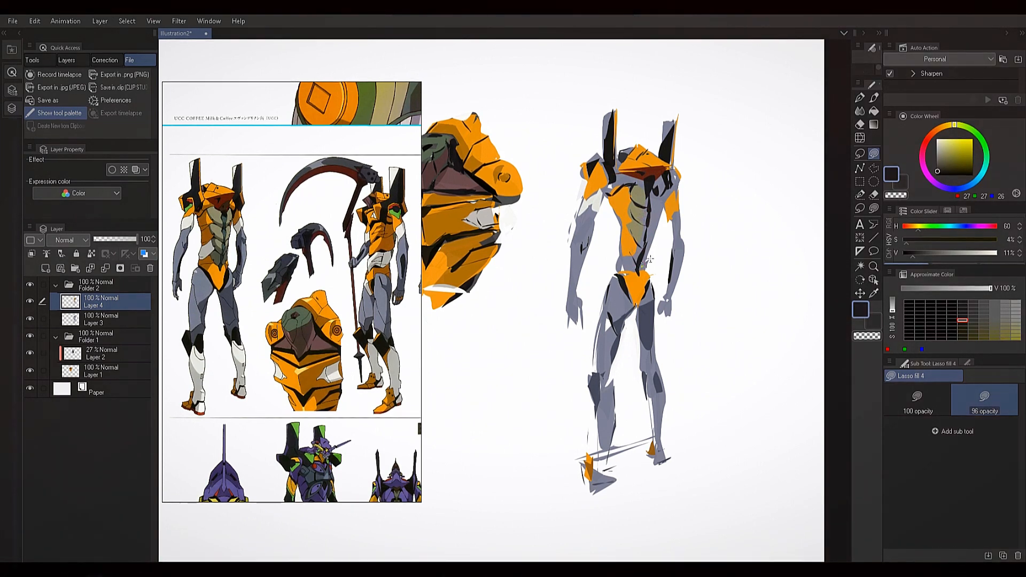
Build up the figure's chest and abdominal muscles with sampled olive-green fills separated by near-black shapes
left_click(310, 292, "alt")
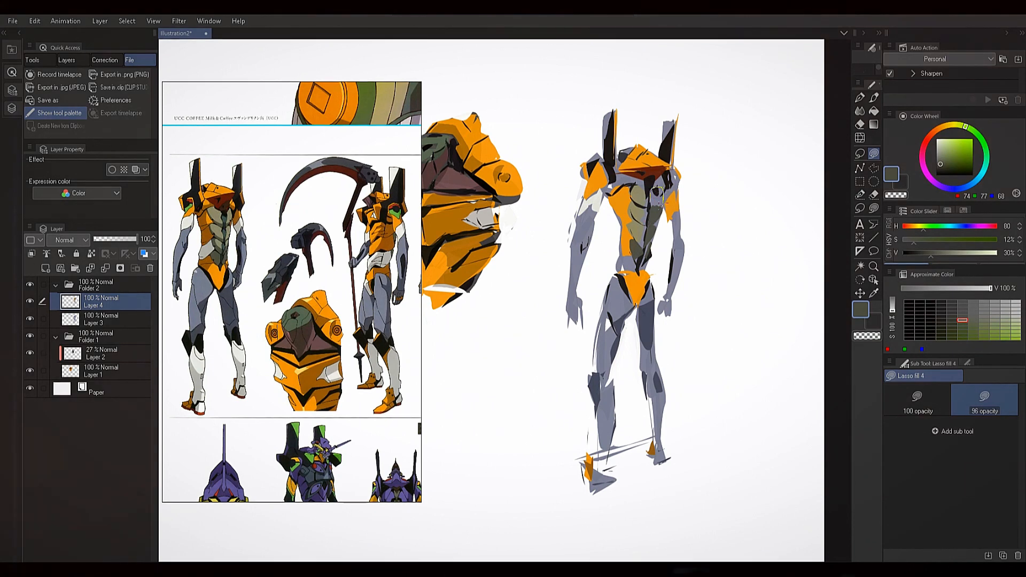
left_click_drag(659, 203, 654, 194)
left_click(645, 194, "alt")
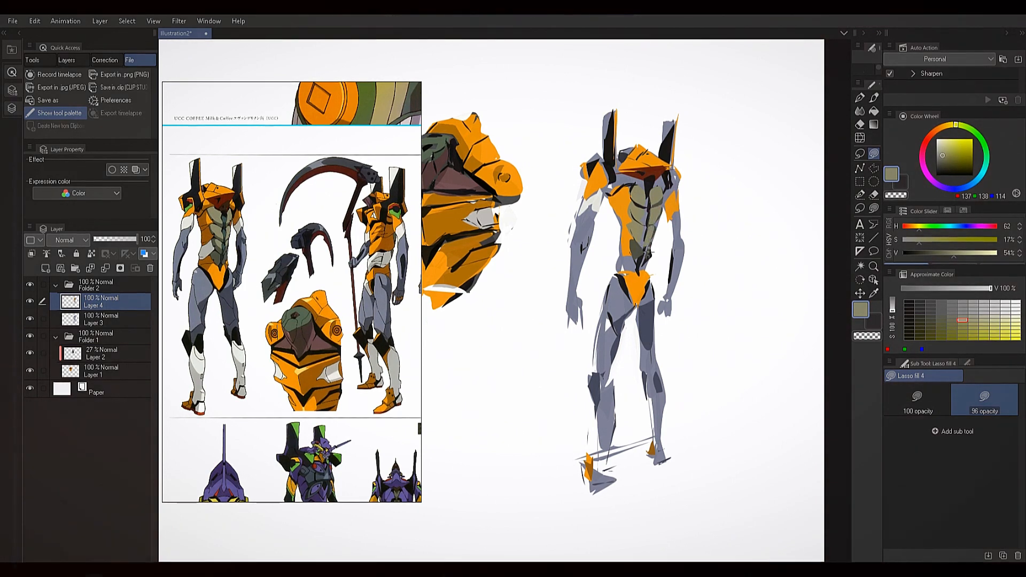
left_click(654, 245, "alt")
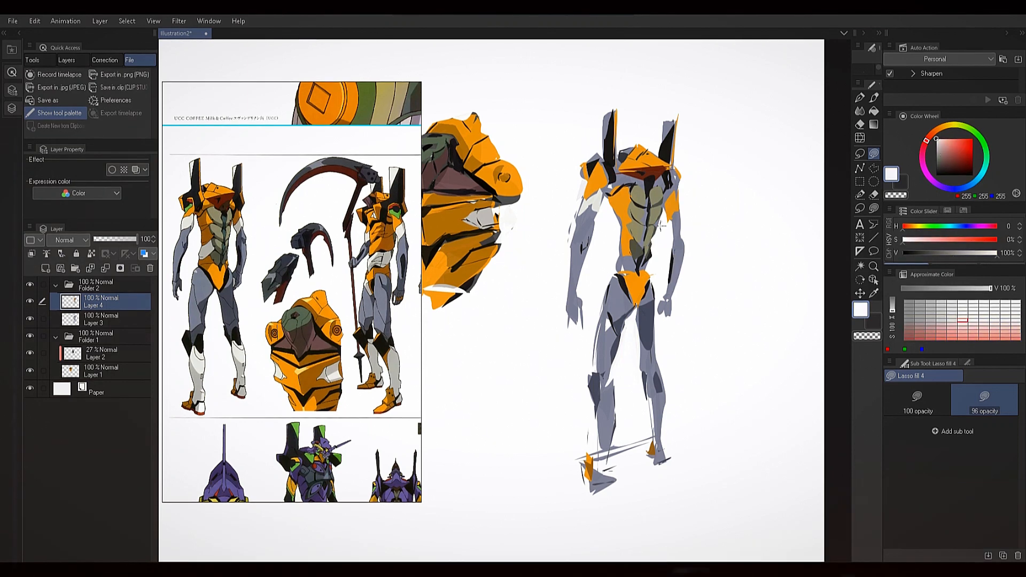
left_click(649, 285, "alt")
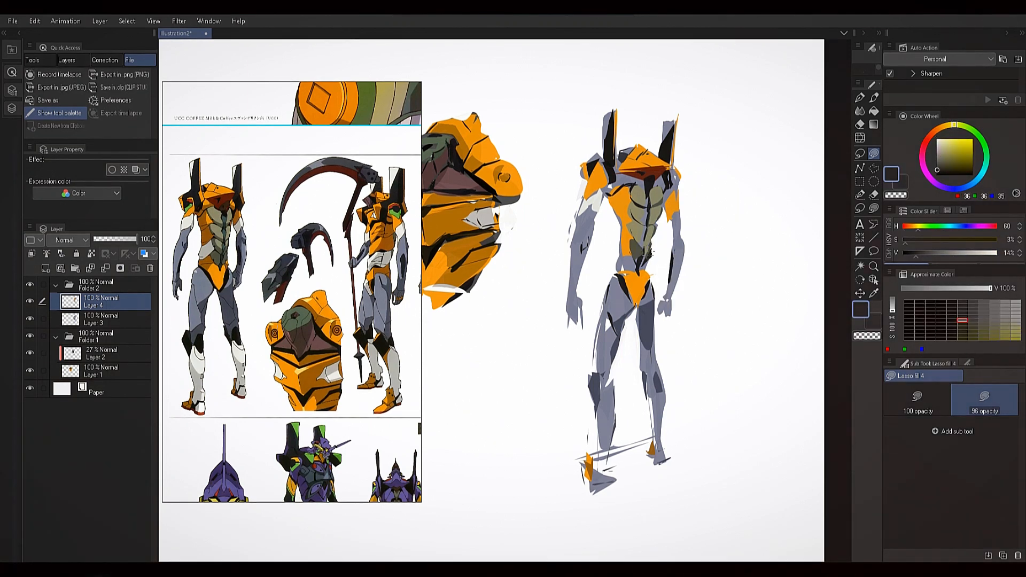
left_click(641, 305, "alt")
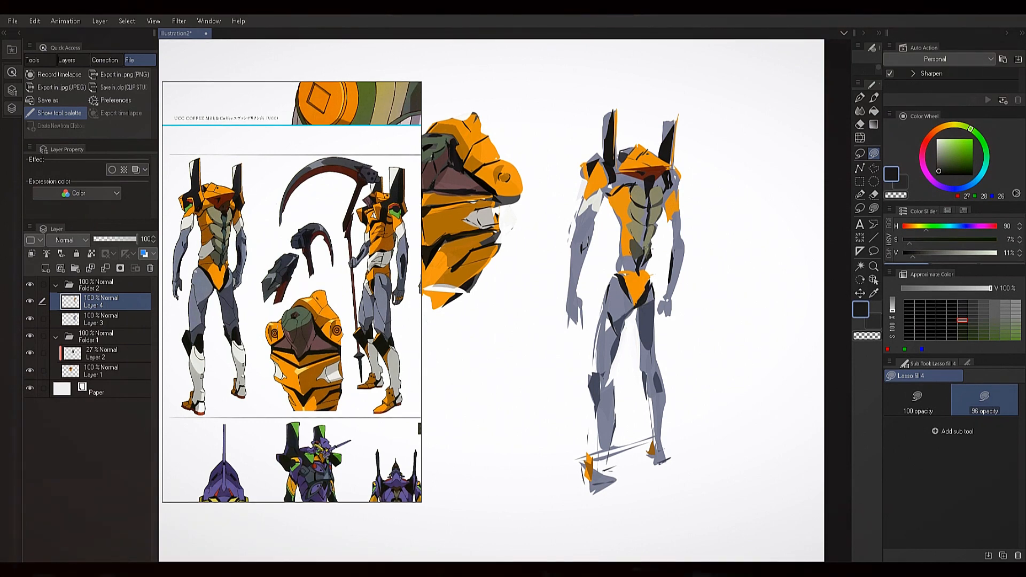
Fill the waist just above the orange hip plate with a dark orange-brown shadow sampled from the reference
key("alt")
left_click(289, 311, "alt")
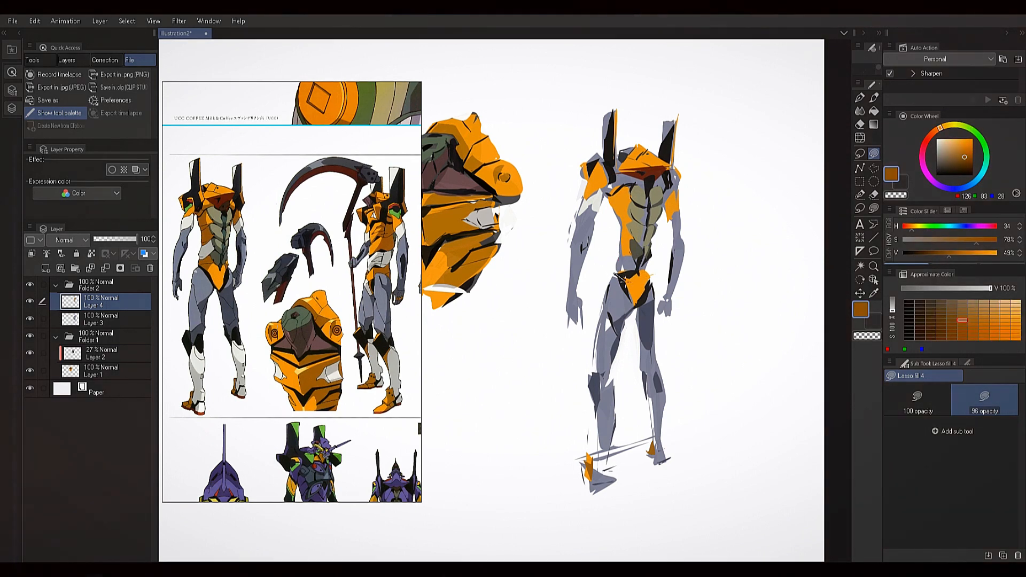
mouse_move(624, 279)
left_mouse_down()
mouse_move(635, 270)
mouse_move(626, 256)
mouse_move(614, 271)
mouse_move(621, 264)
left_mouse_up()
left_click(627, 261, "alt")
left_click(626, 260, "alt")
Add light grey side plates at the figure's waist, touching up around them with sampled orange and orange-brown
left_click(195, 265, "alt")
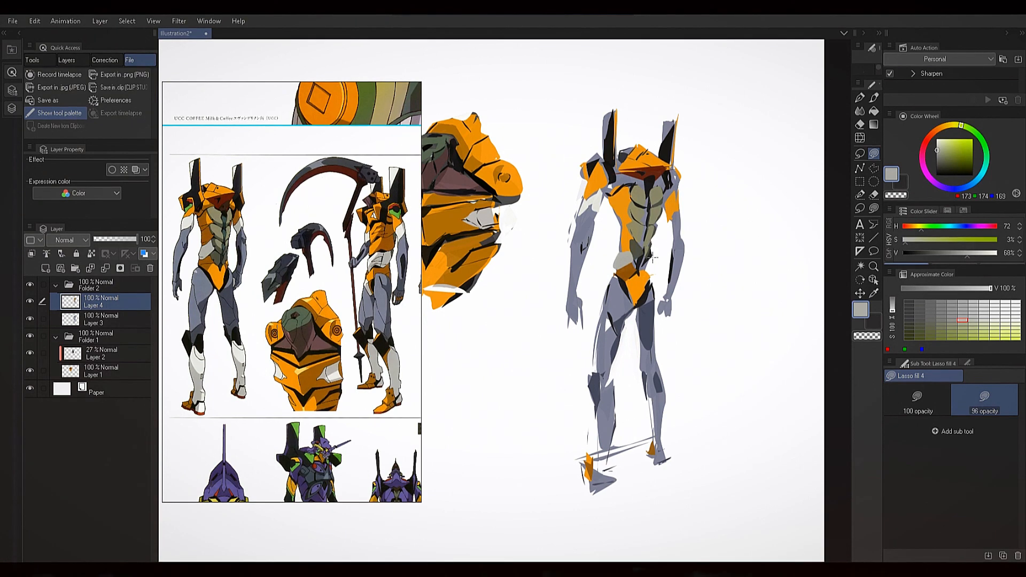
left_click(632, 247, "alt")
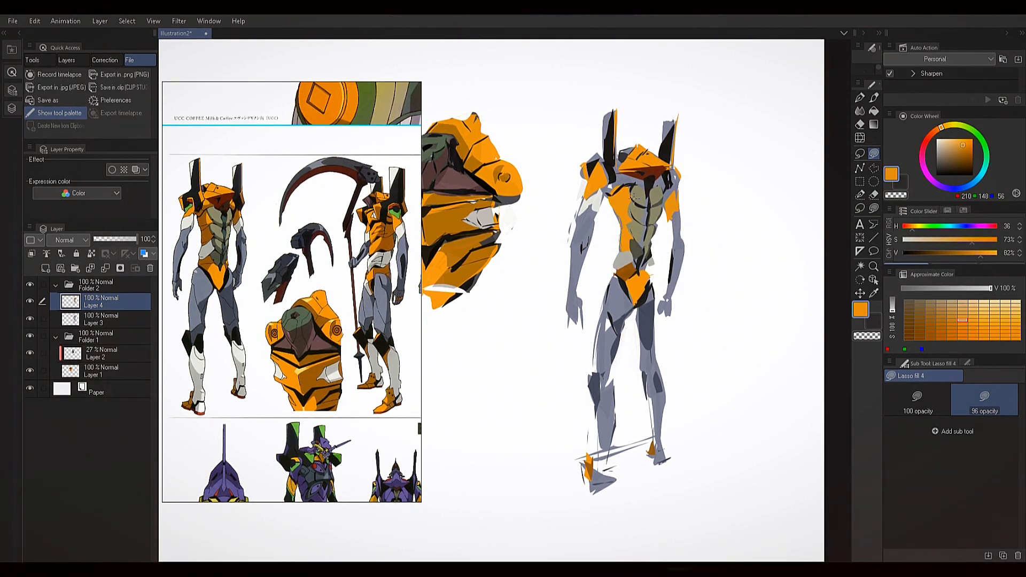
left_click(636, 283, "alt")
left_click(636, 276, "alt")
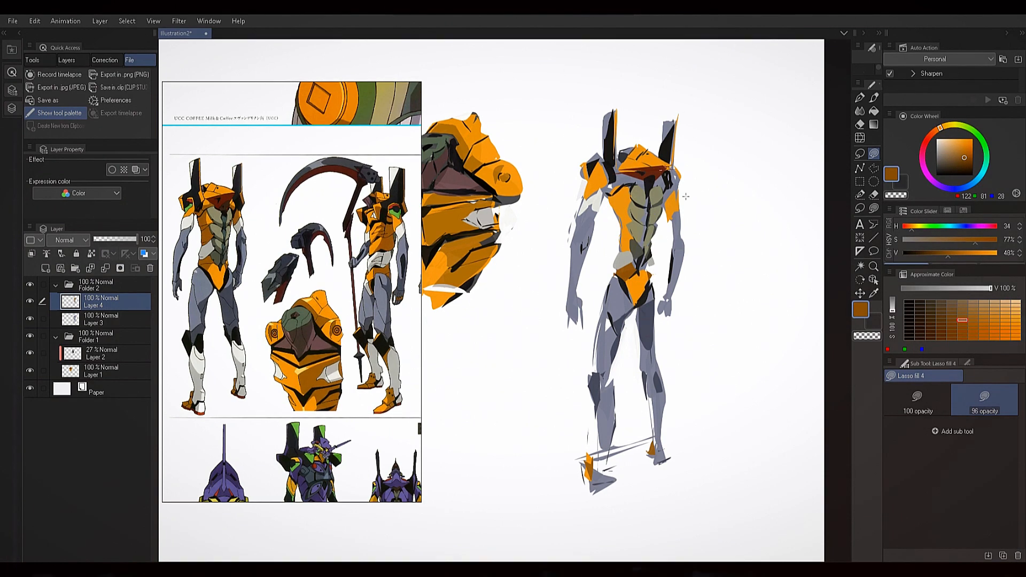
Refine the lower abdominal muscles with dark olive, lighter olive and near-black shapes sampled from the figure
key("alt")
left_click(633, 269, "alt")
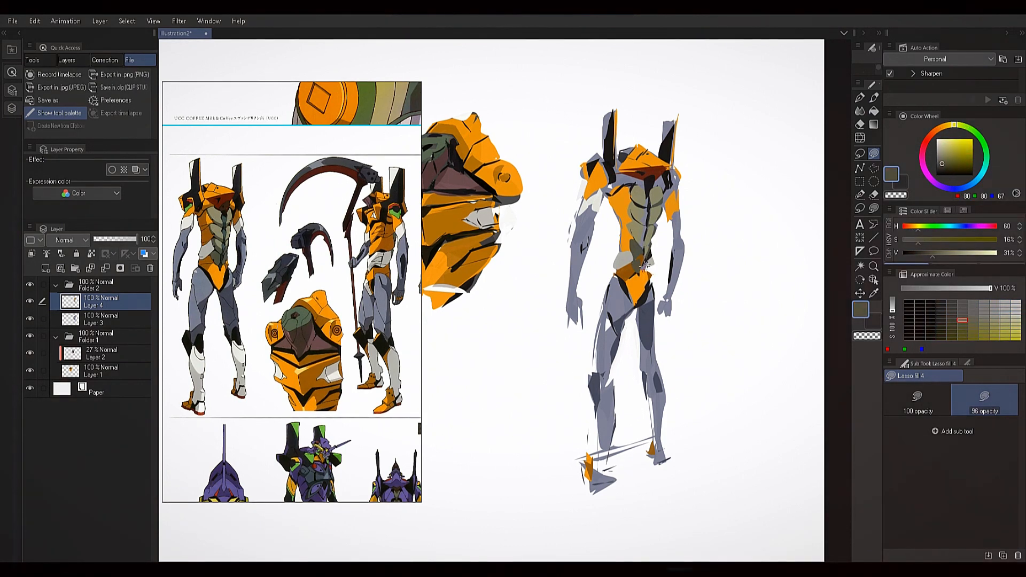
left_click(647, 262, "alt")
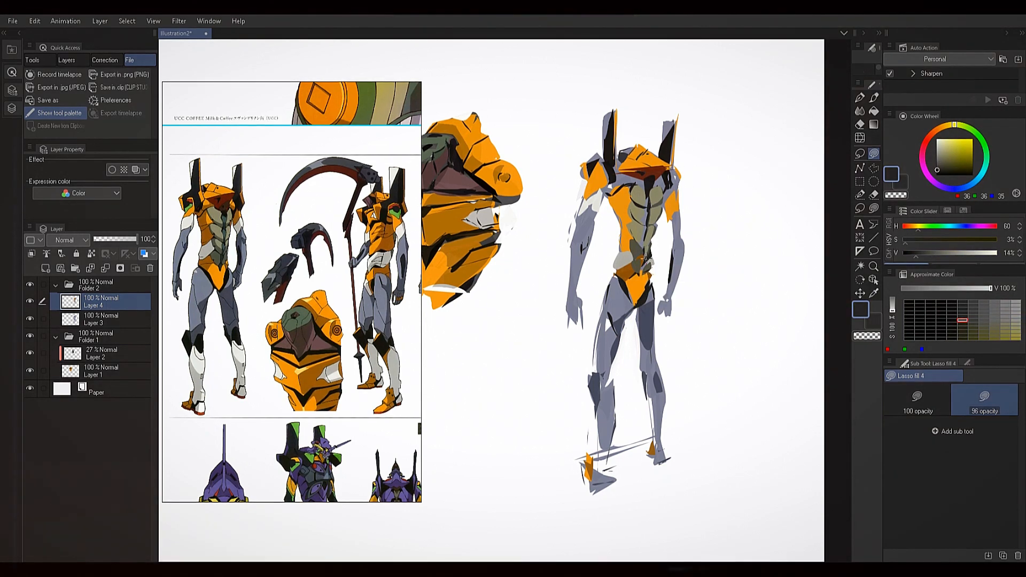
left_click(639, 243, "alt")
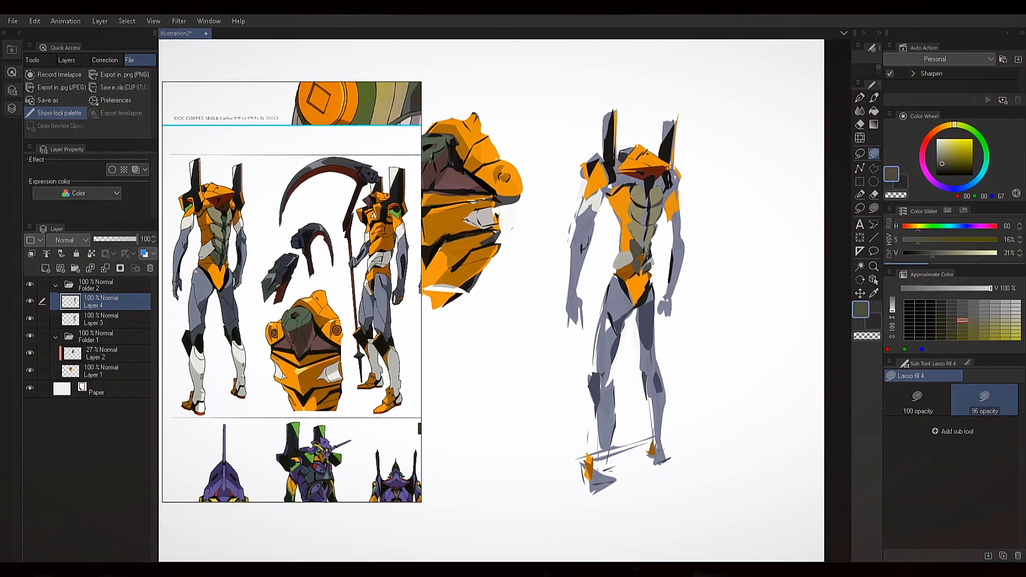
left_click(661, 225, "alt")
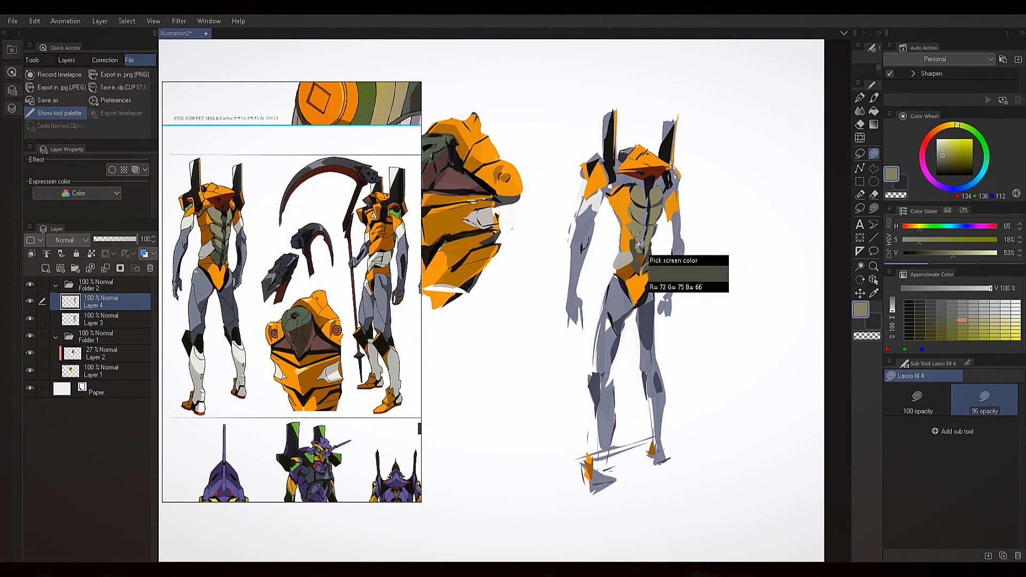
left_click(632, 231, "alt")
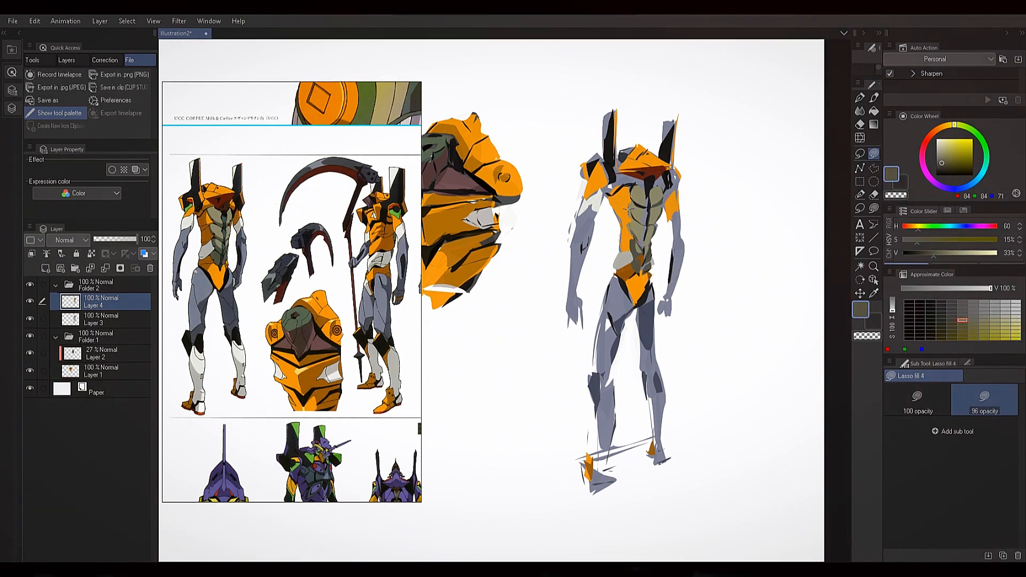
Shade the orange flank beside the abdomen with dark orange-brown sampled from the waist shadow
left_click(639, 187, "alt")
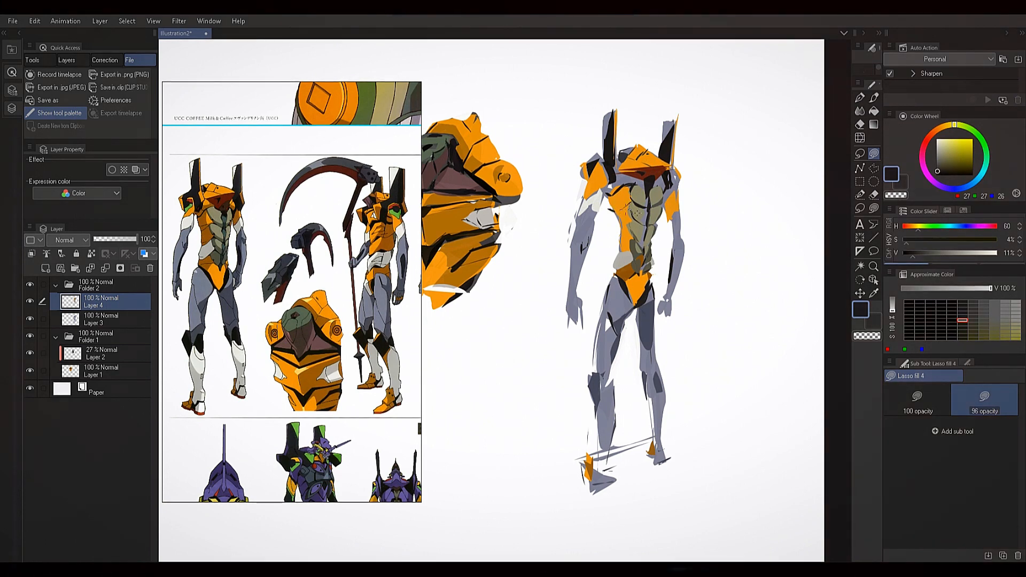
left_click(628, 270, "alt")
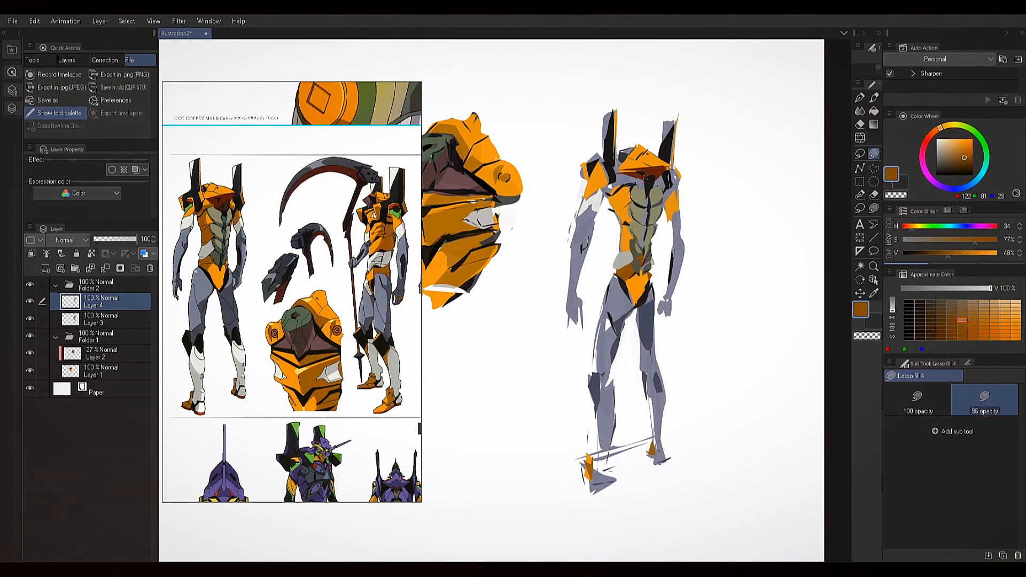
left_click_drag(622, 228, 619, 247)
Check the figure mirrored, then refine the arm beside the orange flank's opposite side with near-black, light grey and blue-grey fills
key("h")
left_click_drag(782, 231, 790, 232)
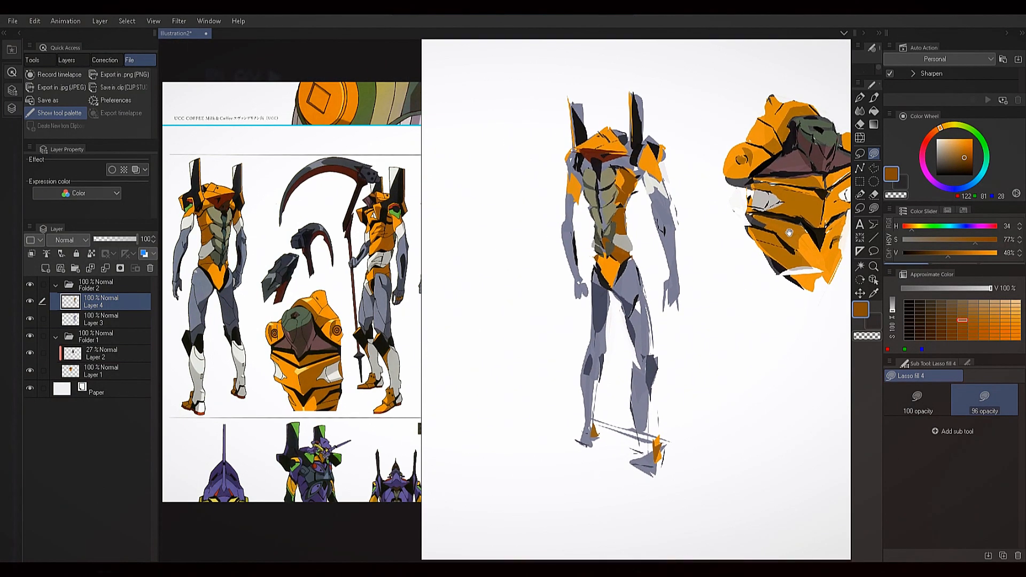
key("h")
left_click_drag(592, 266, 809, 261)
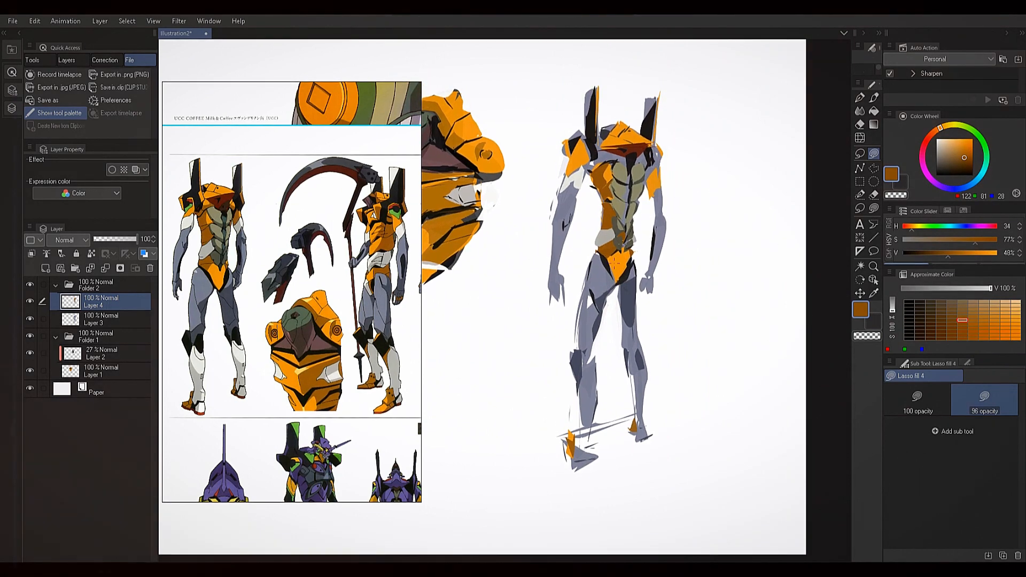
left_click_drag(614, 263, 621, 279)
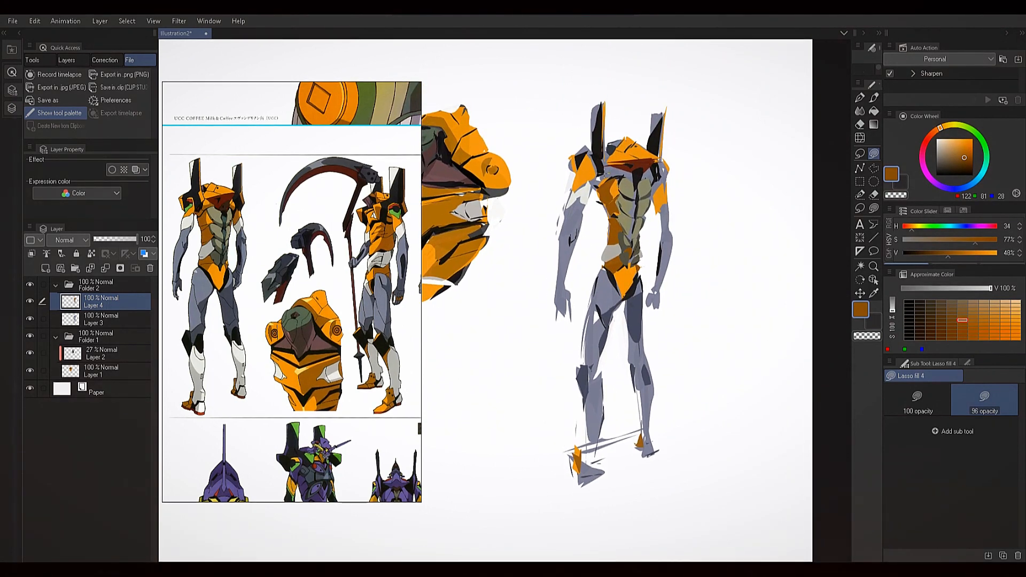
left_click(663, 182, "alt")
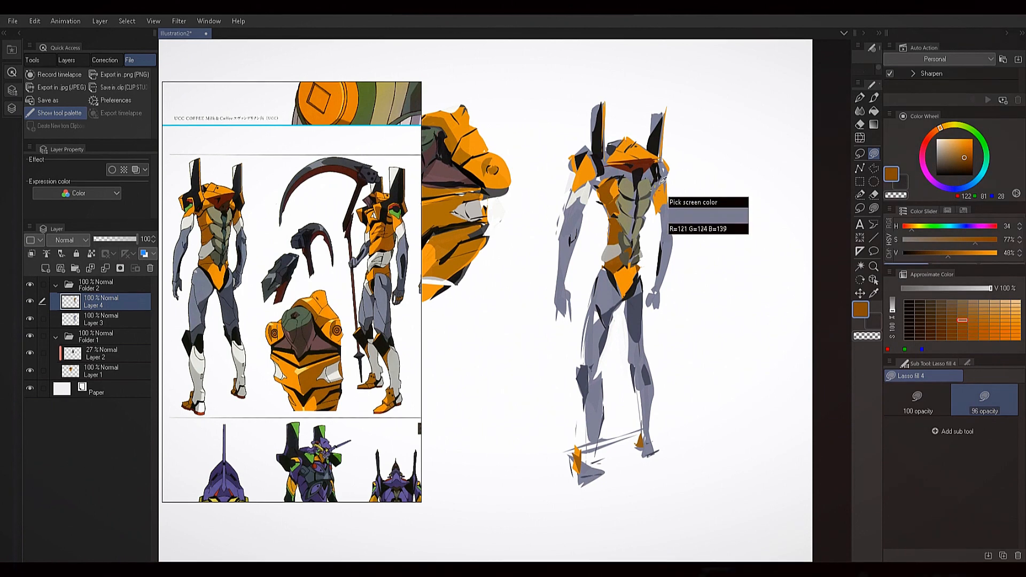
left_click(657, 170, "alt")
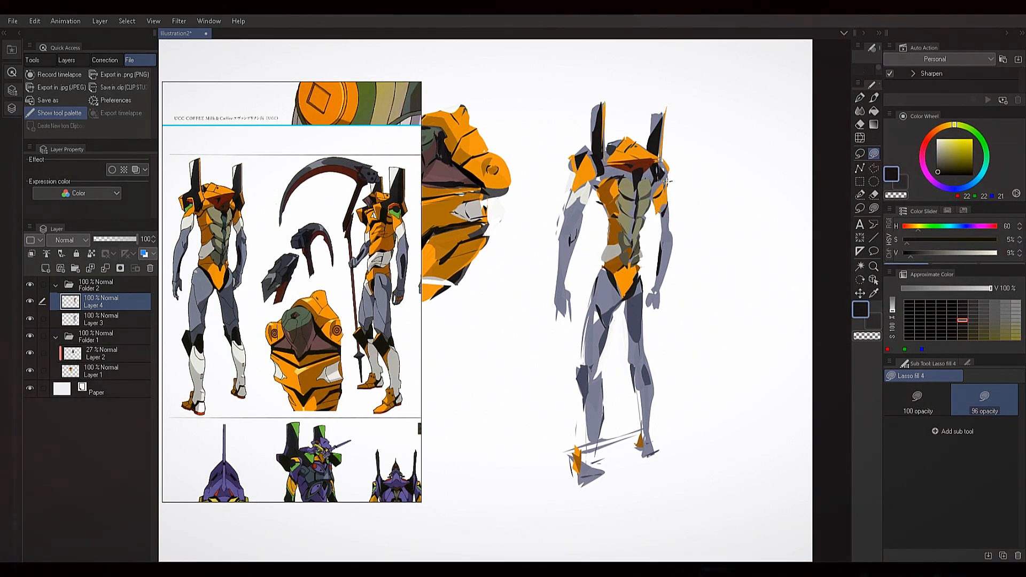
left_click(591, 190, "alt")
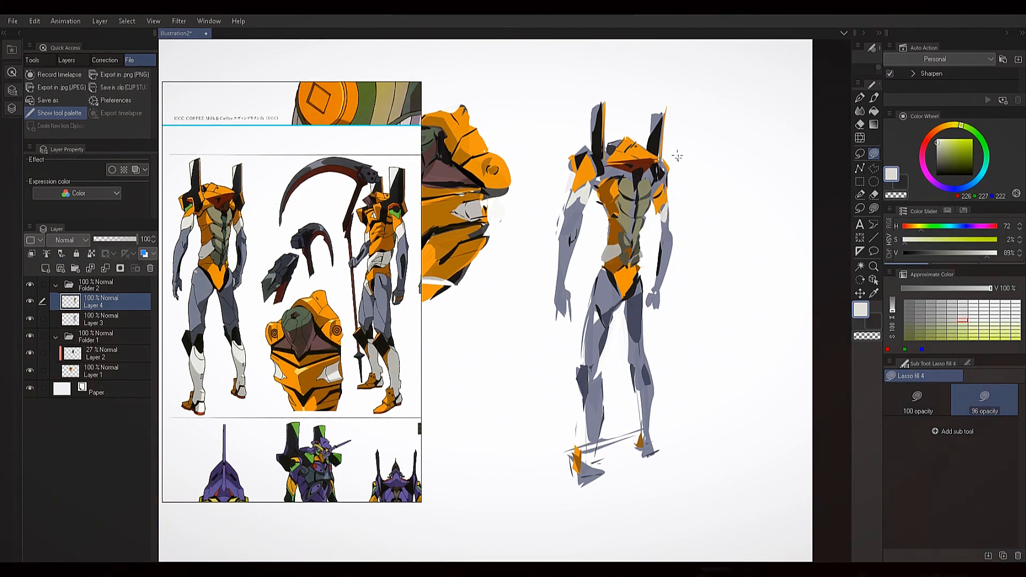
left_click(669, 199, "alt")
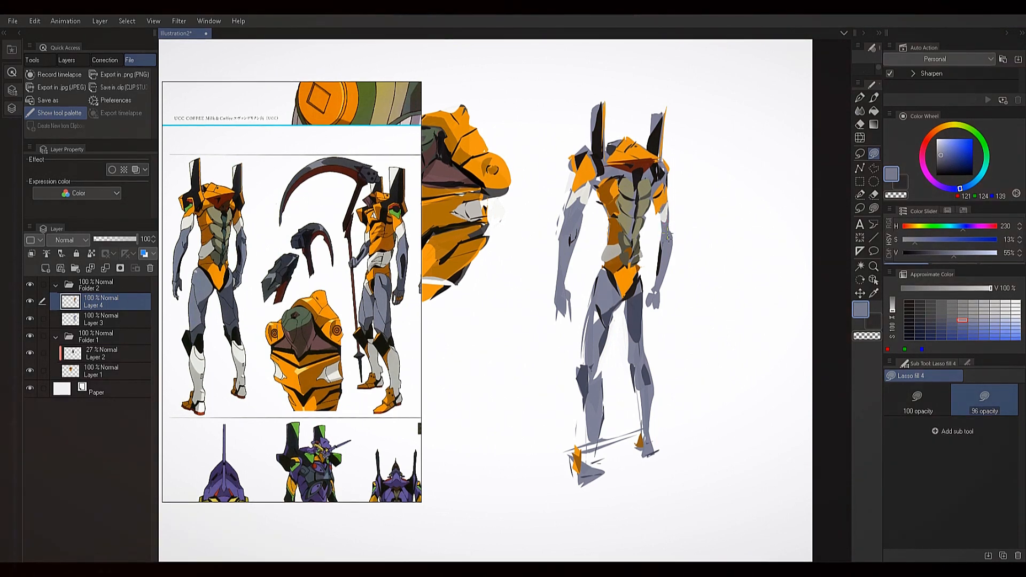
left_click(662, 250, "alt")
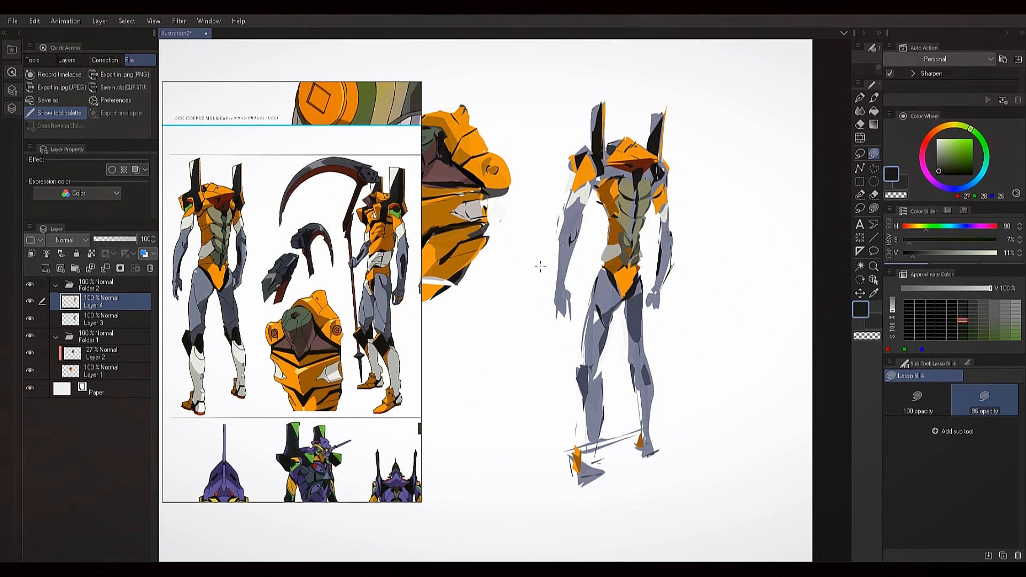
mouse_move(587, 281)
left_mouse_down()
mouse_move(761, 305)
mouse_move(668, 333)
mouse_move(665, 288)
mouse_move(631, 386)
mouse_move(643, 412)
mouse_move(662, 409)
left_mouse_up()
mouse_move(596, 128)
left_mouse_down()
mouse_move(550, 406)
mouse_move(572, 134)
left_mouse_up()
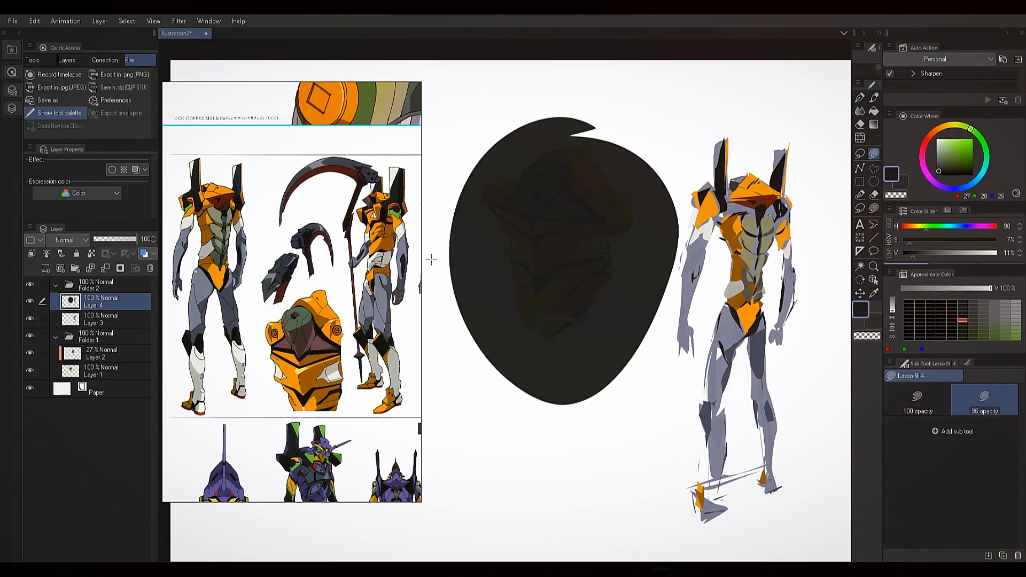
key("slash")
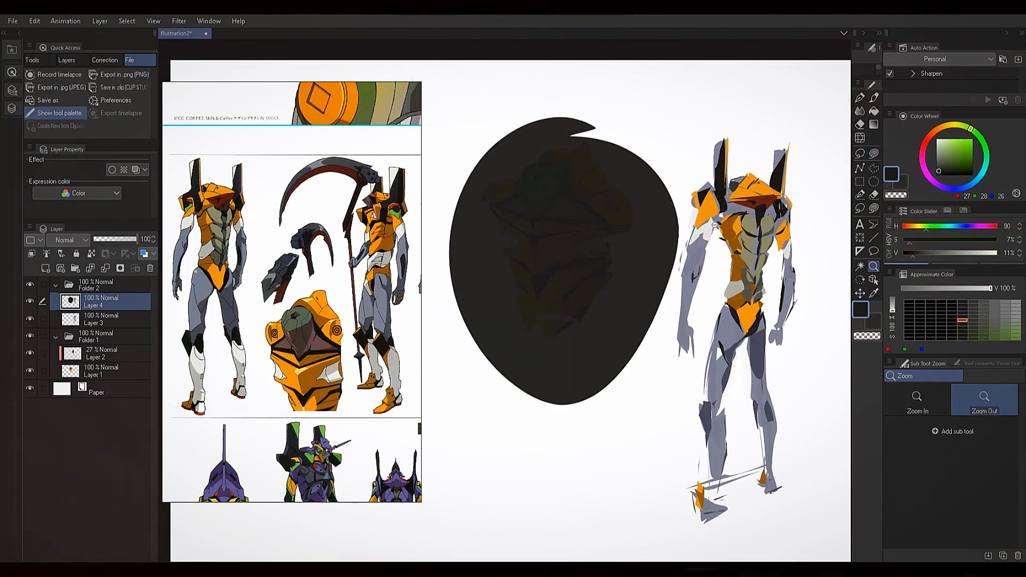
key("b")
key("ctrl+z")
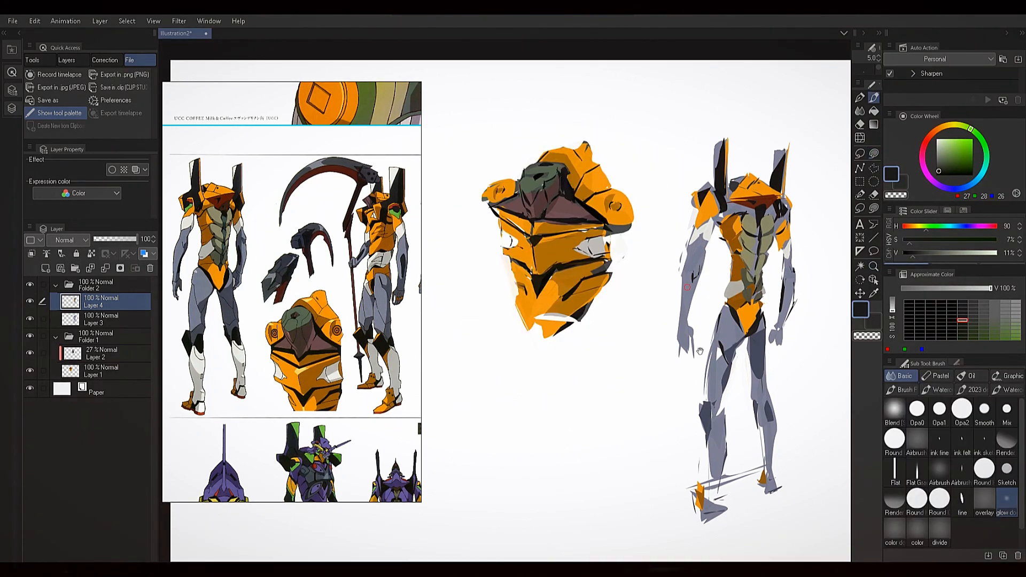
Refine the figure's hips and the forearm beside them with sampled dark blue-grey, mid blue-grey and near-black strokes
left_click_drag(703, 372, 610, 357)
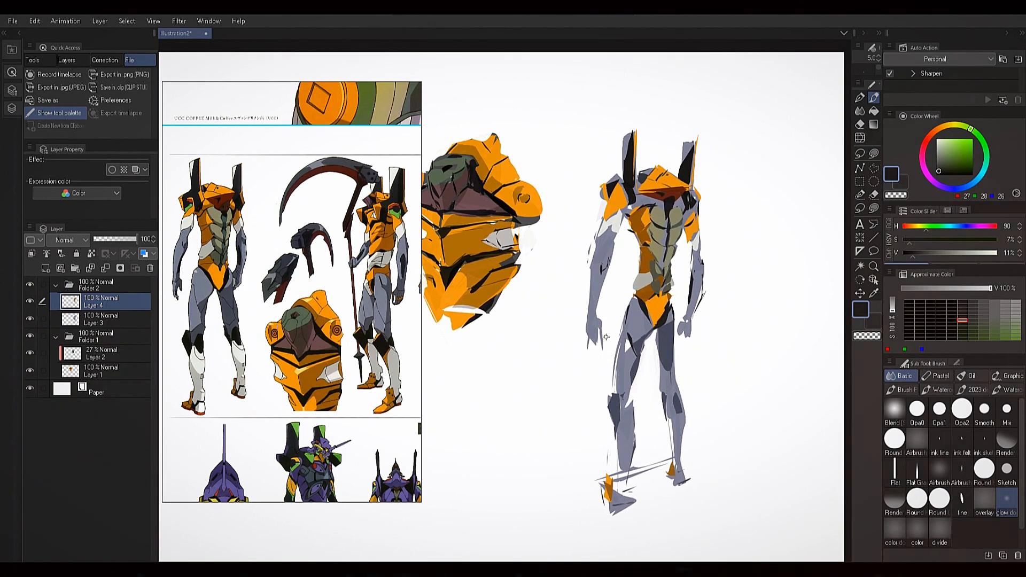
left_click_drag(621, 251, 711, 276)
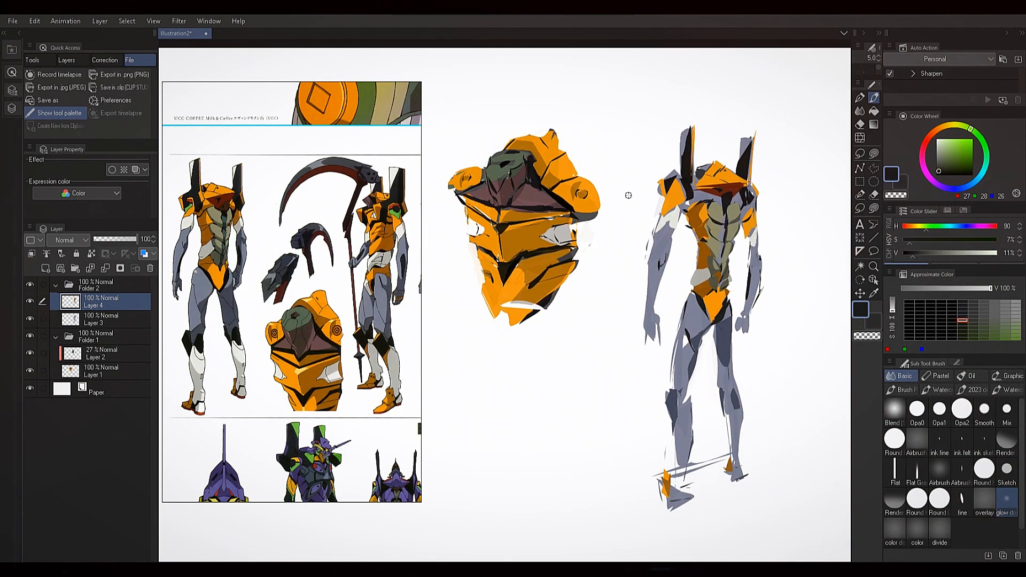
left_click(726, 343, "alt")
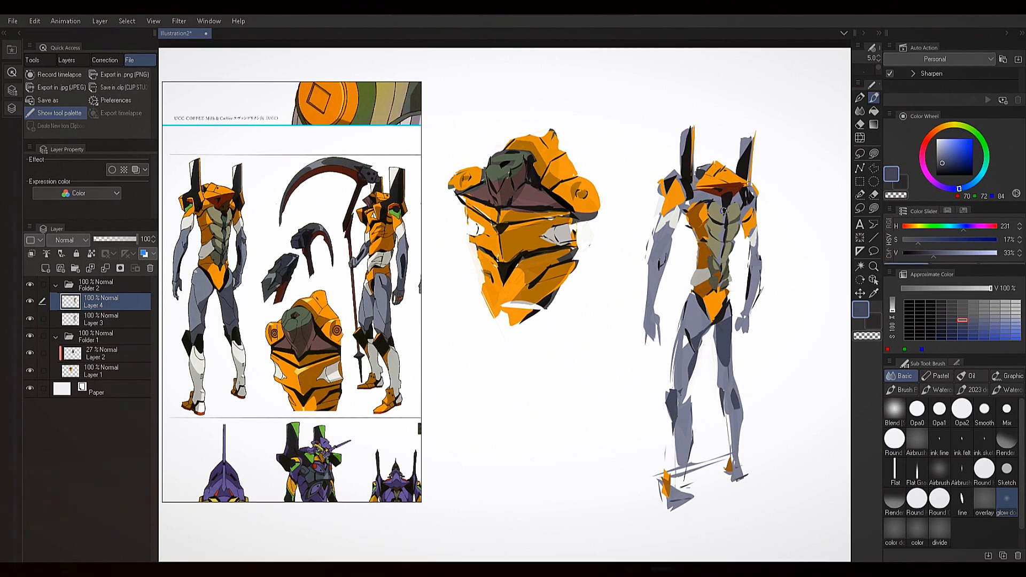
left_click_drag(723, 329, 704, 318)
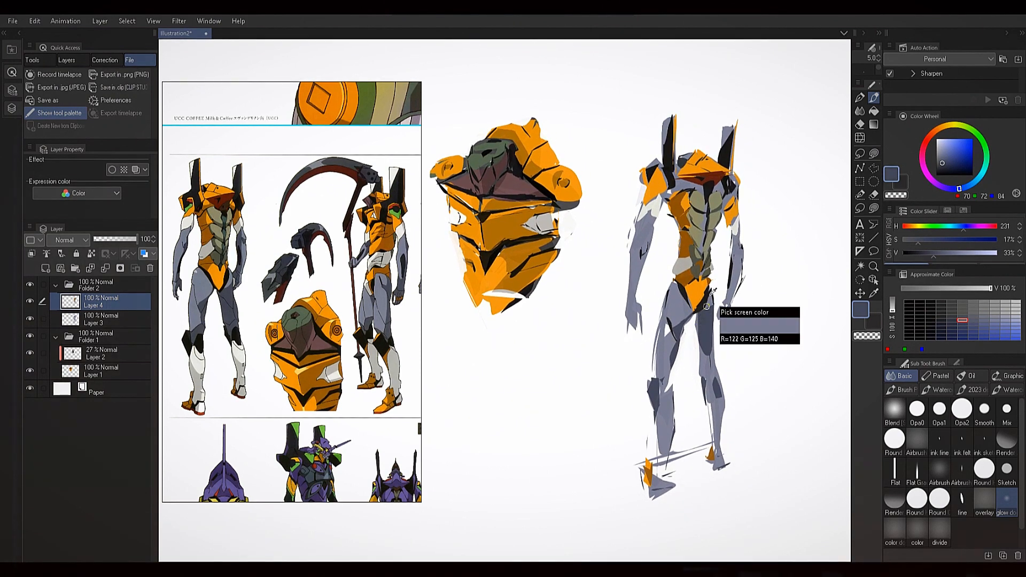
left_click(705, 283, "alt")
left_click(701, 286, "alt")
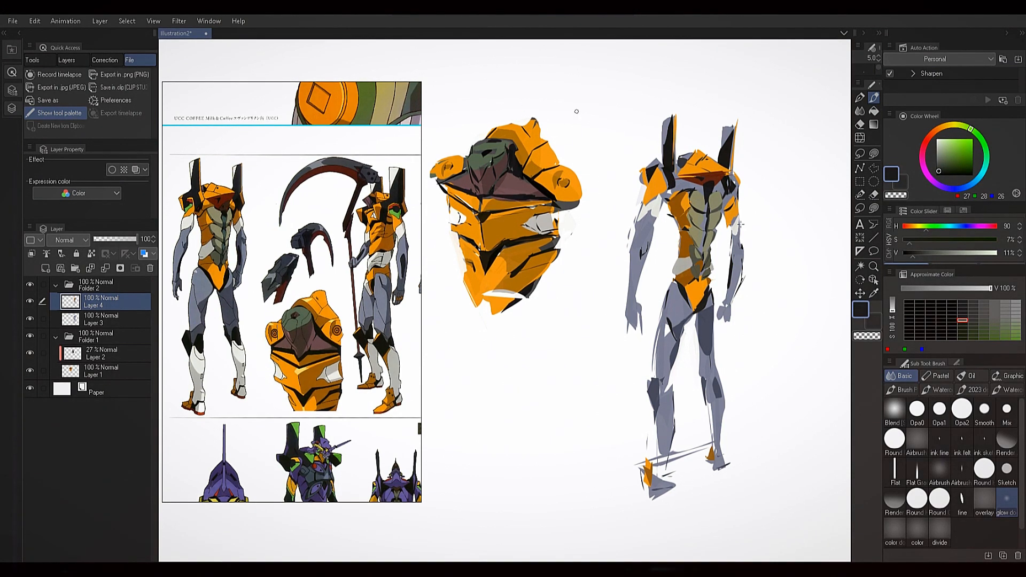
mouse_move(727, 258)
left_mouse_down()
mouse_move(762, 250)
mouse_move(728, 264)
left_mouse_up()
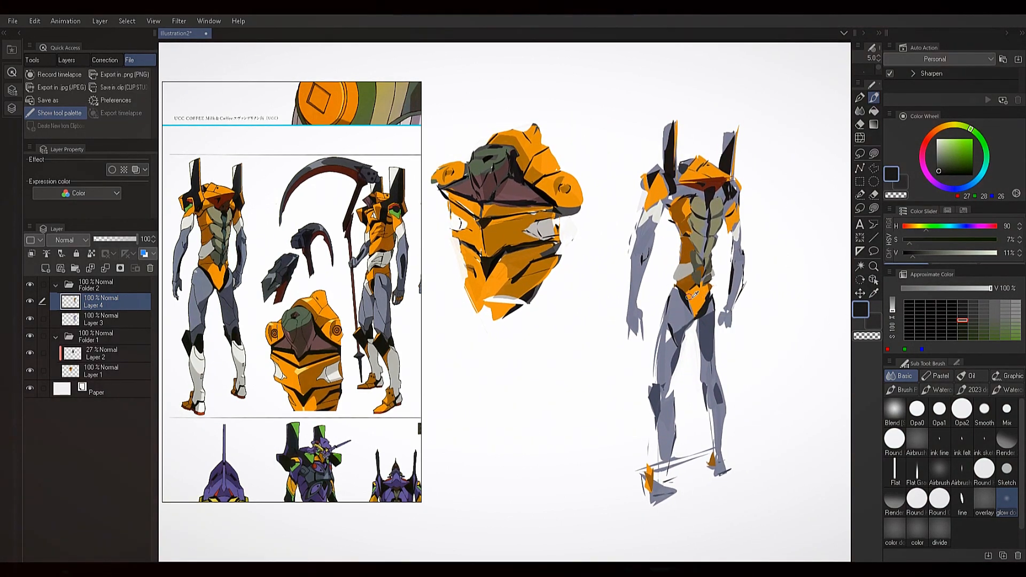
Touch up the pelvis plate with sampled orange and shade the upper legs with dark blue-grey, using Lasso fill at 96 opacity
left_click(703, 280, "alt")
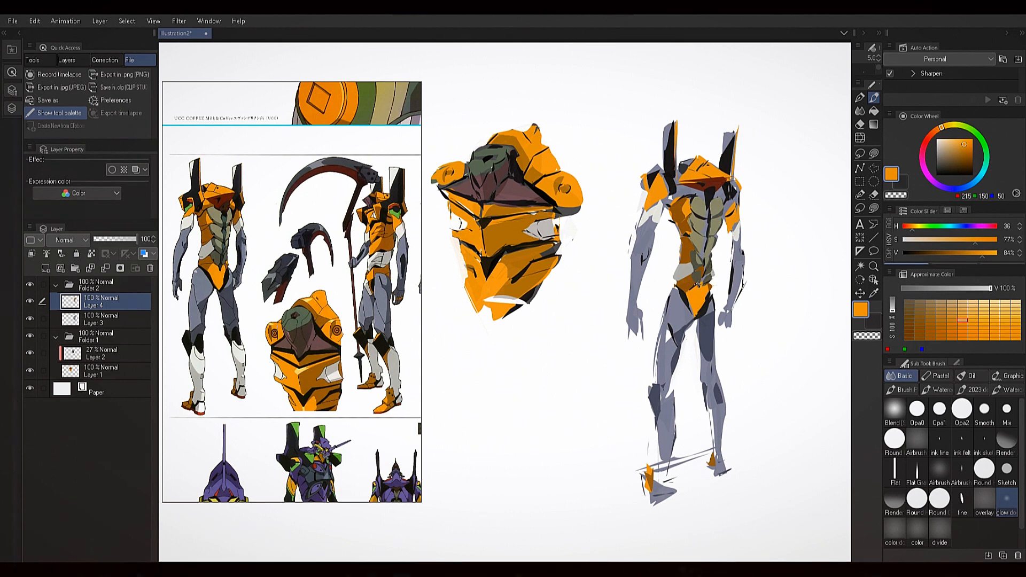
left_click(874, 153)
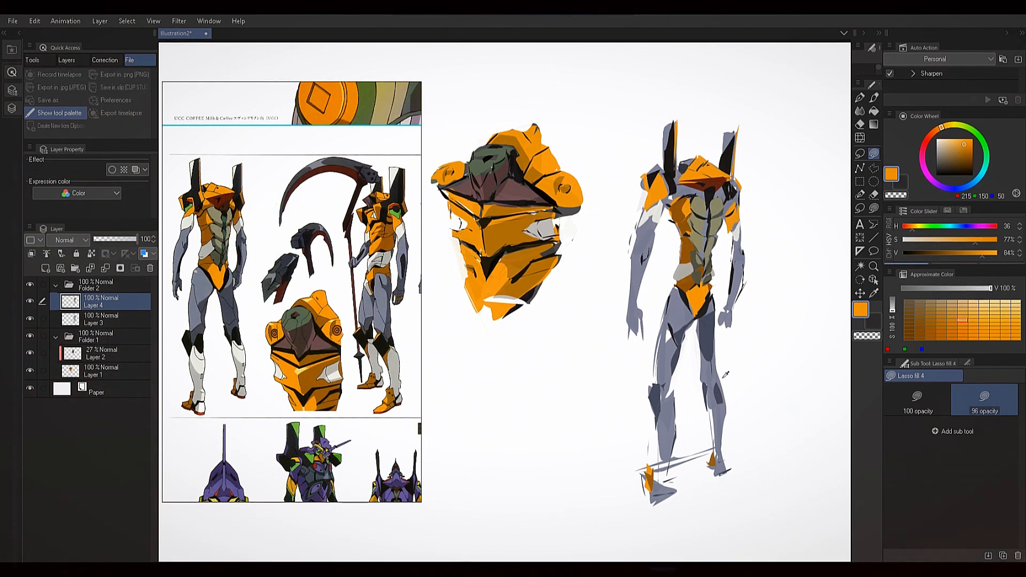
left_click(702, 323, "alt")
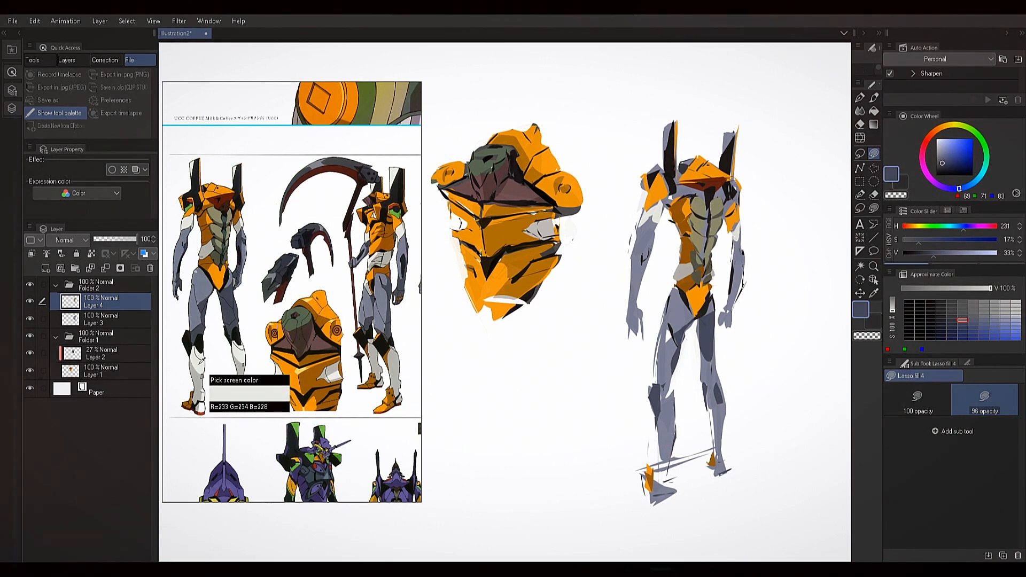
Block in both shins with grey and light grey sampled from the reference legs, and shade their edges with the grey
left_click(202, 361, "alt")
left_click(202, 384, "alt")
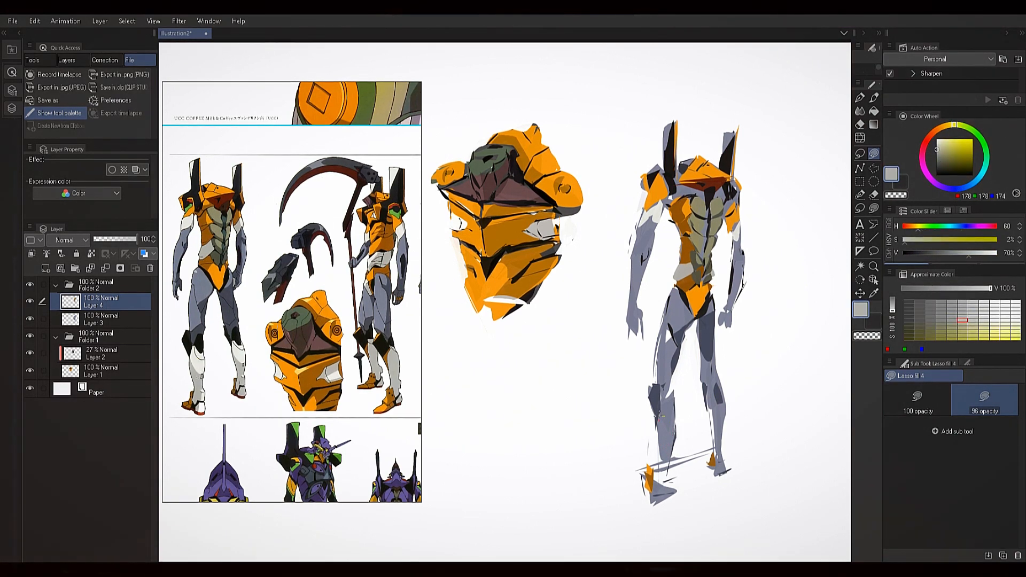
mouse_move(662, 404)
left_mouse_down()
mouse_move(675, 427)
mouse_move(654, 436)
mouse_move(671, 405)
mouse_move(715, 423)
left_mouse_up()
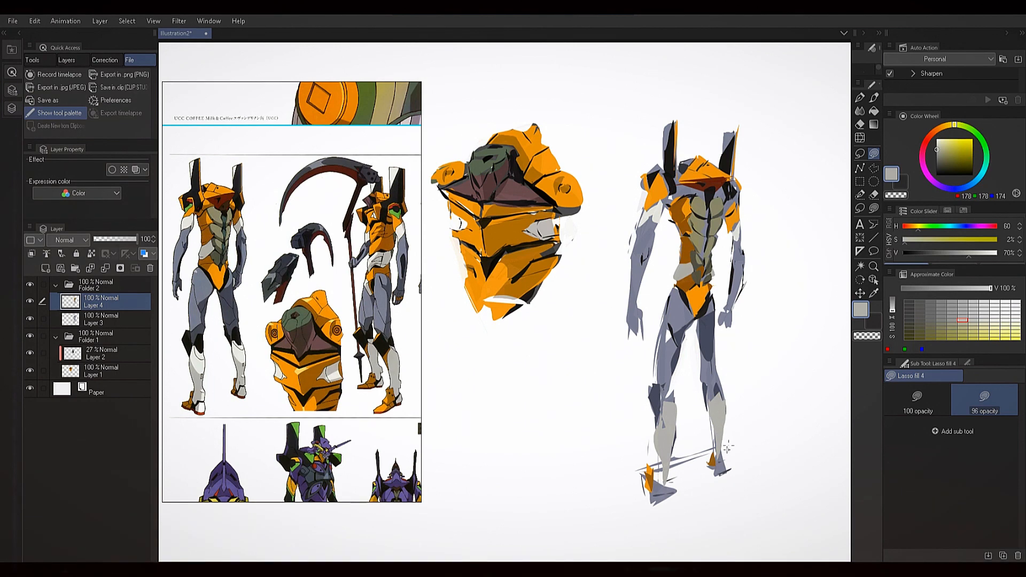
left_click(241, 376, "alt")
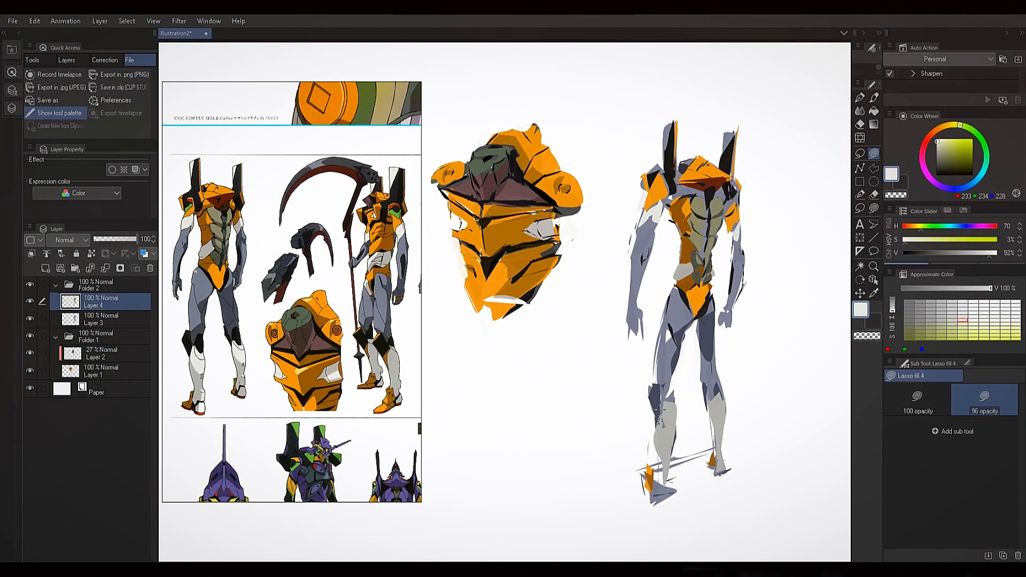
mouse_move(715, 405)
left_mouse_down()
mouse_move(721, 423)
mouse_move(715, 396)
left_mouse_up()
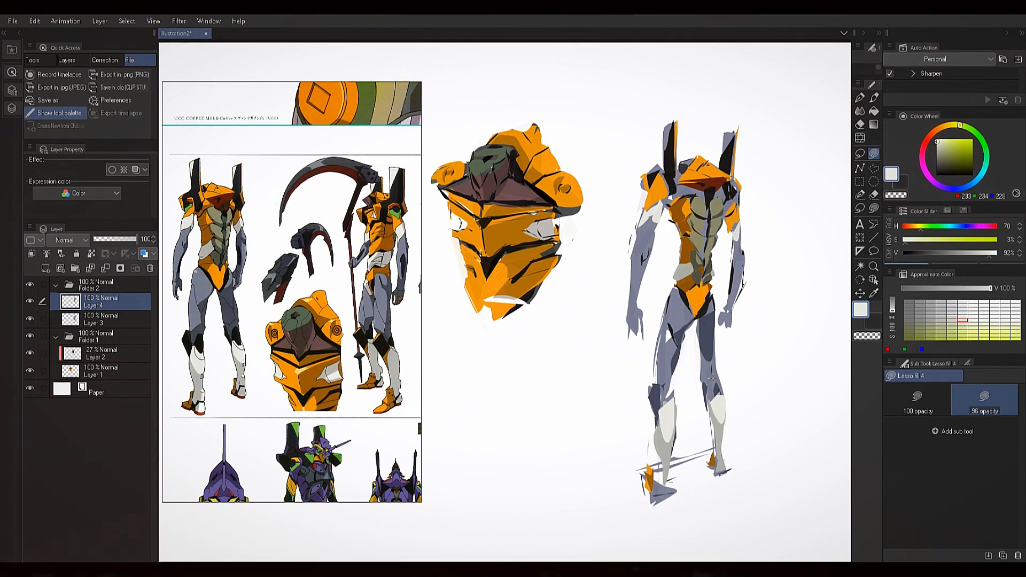
left_click(657, 459, "alt")
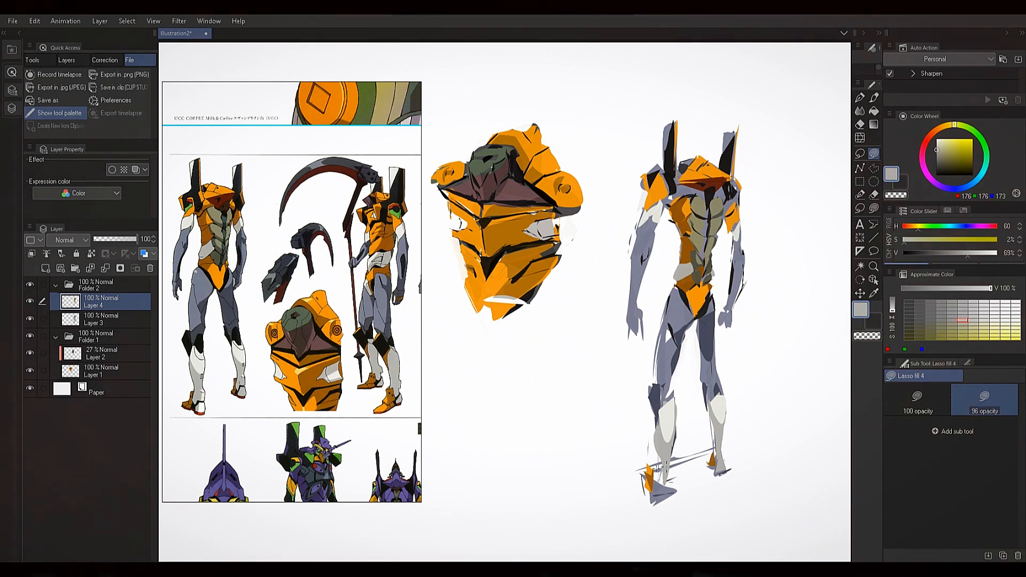
Shade the front foot with orange-brown and trim the outlines of both feet and the rear leg with white fills
left_click(655, 474, "alt")
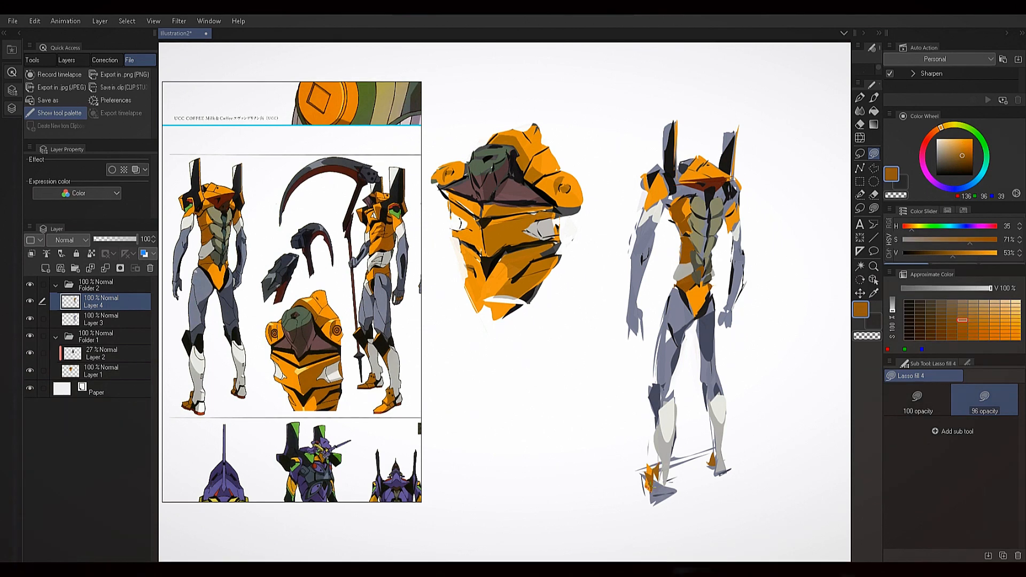
left_click(653, 480, "alt")
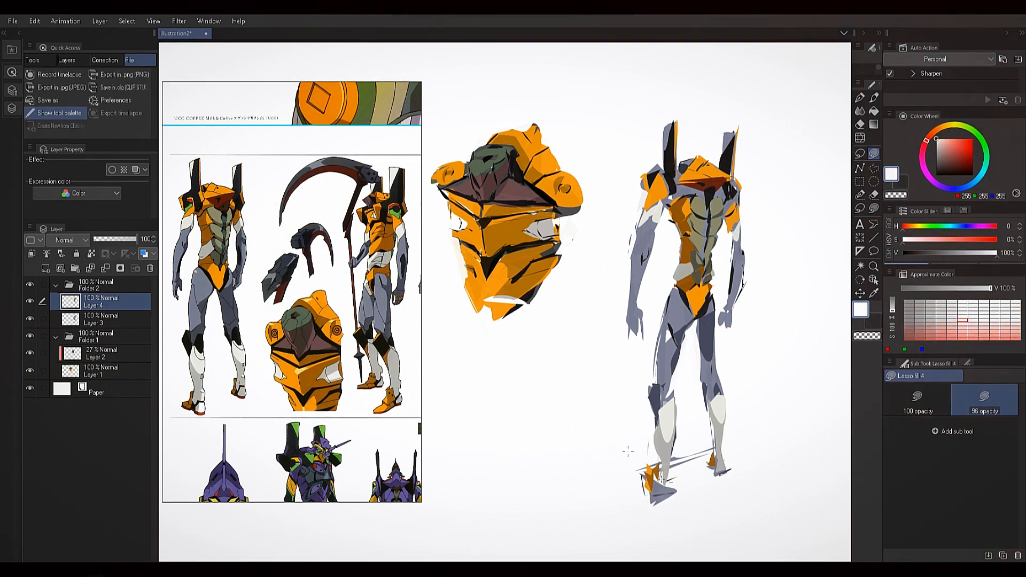
left_click(656, 495, "alt")
left_click(664, 510, "alt")
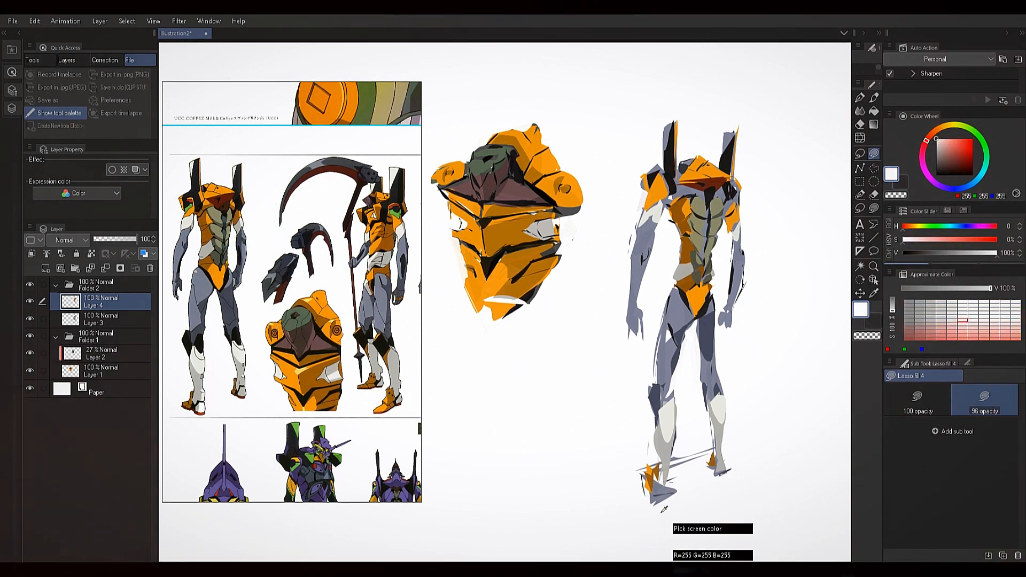
left_click(656, 501, "alt")
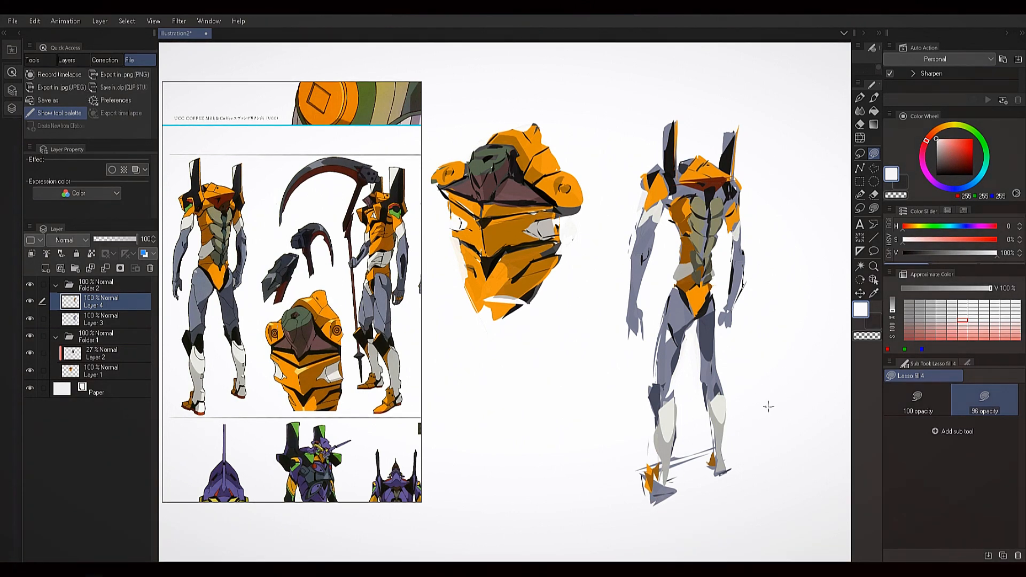
scroll(690, 443, "down", 2)
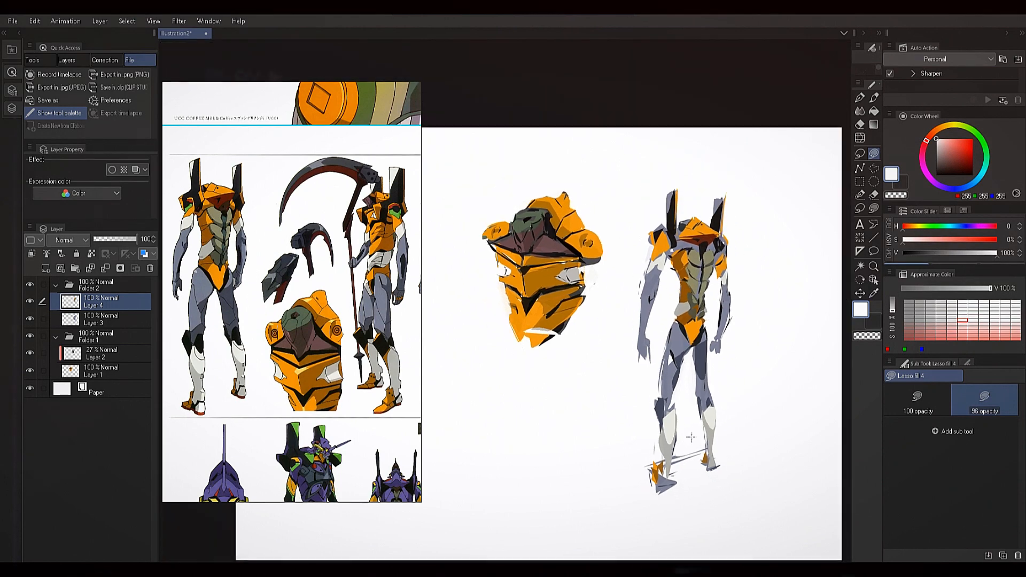
scroll(707, 437, "up", 1)
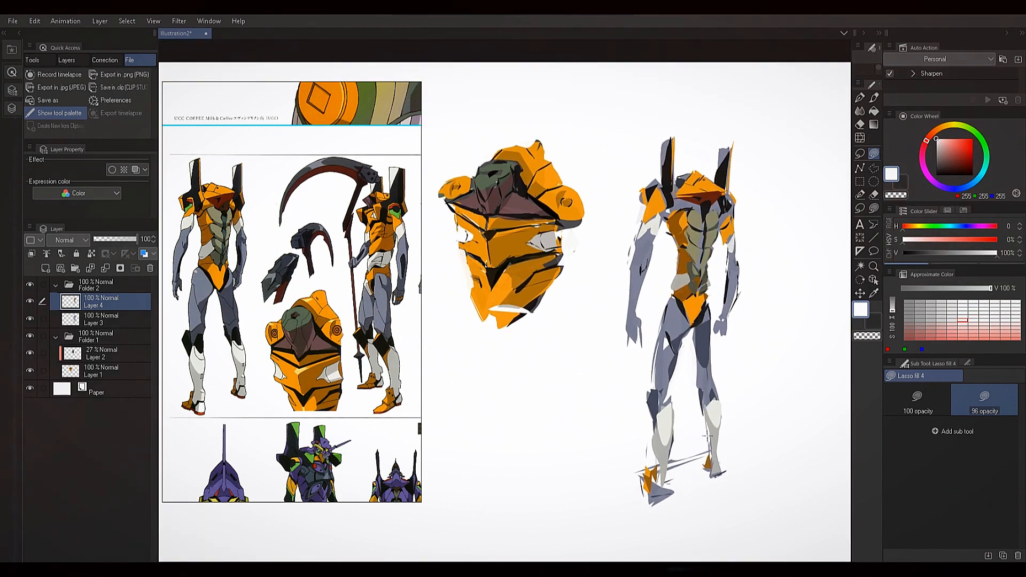
left_click(642, 502, "alt")
left_click_drag(636, 493, 667, 505)
mouse_move(714, 478)
left_mouse_down()
mouse_move(735, 477)
mouse_move(689, 490)
mouse_move(718, 465)
mouse_move(716, 386)
left_mouse_up()
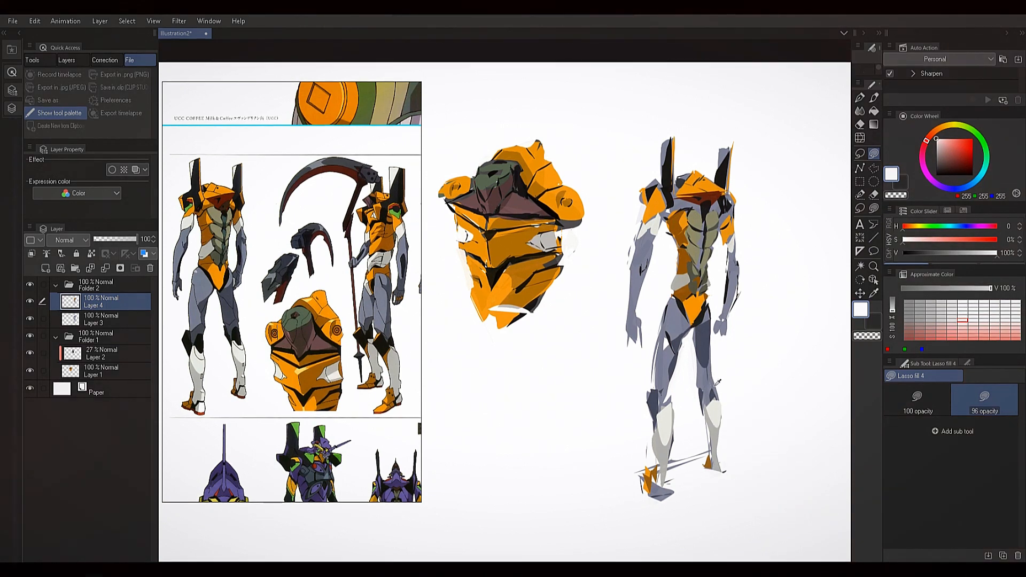
Shape the feet with blue-grey, and add a red toe accent to the front foot and dark red to the rear foot
left_click(722, 469, "alt")
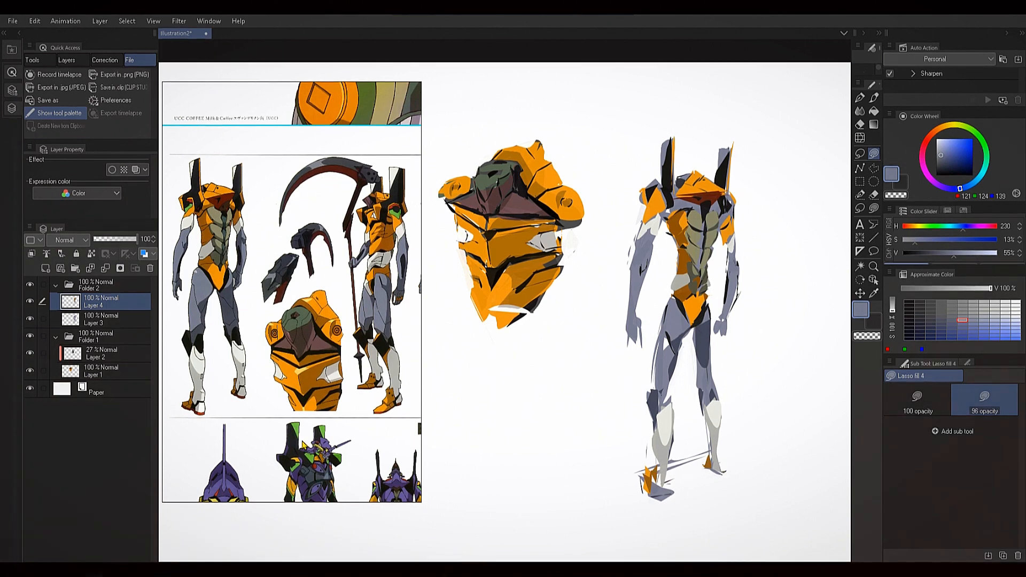
left_click(200, 412, "alt")
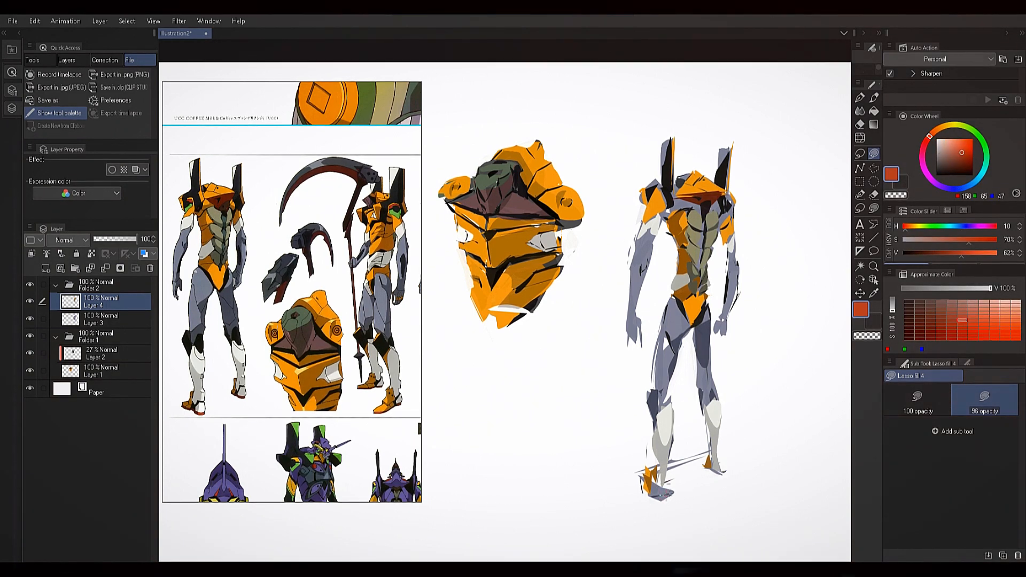
mouse_move(671, 495)
left_mouse_down()
mouse_move(660, 500)
mouse_move(672, 496)
left_mouse_up()
left_click(245, 392, "alt")
left_click(246, 393, "alt")
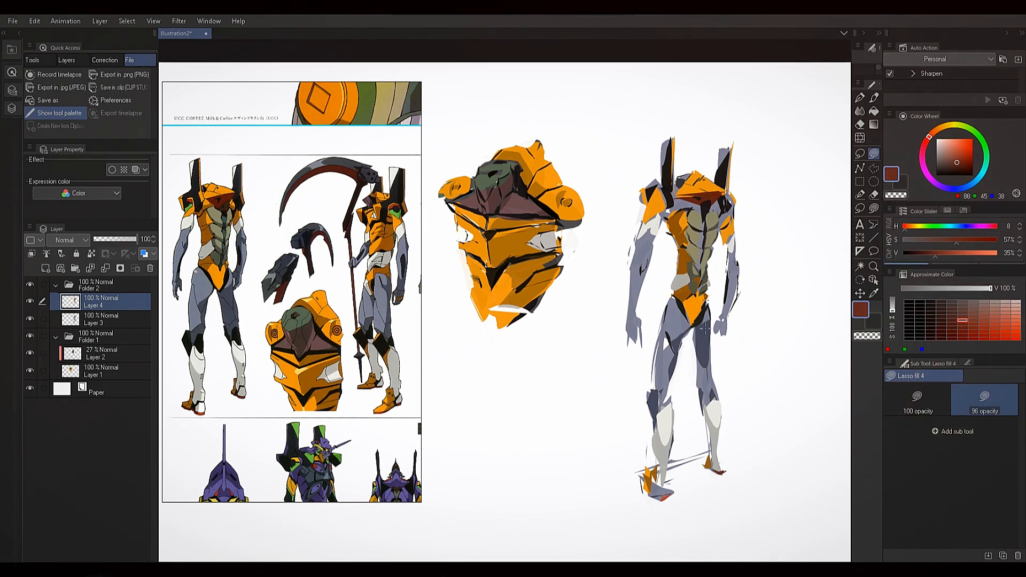
Define the details of both feet with near-black shapes and add orange-brown to the rear foot
left_click(725, 164, "alt")
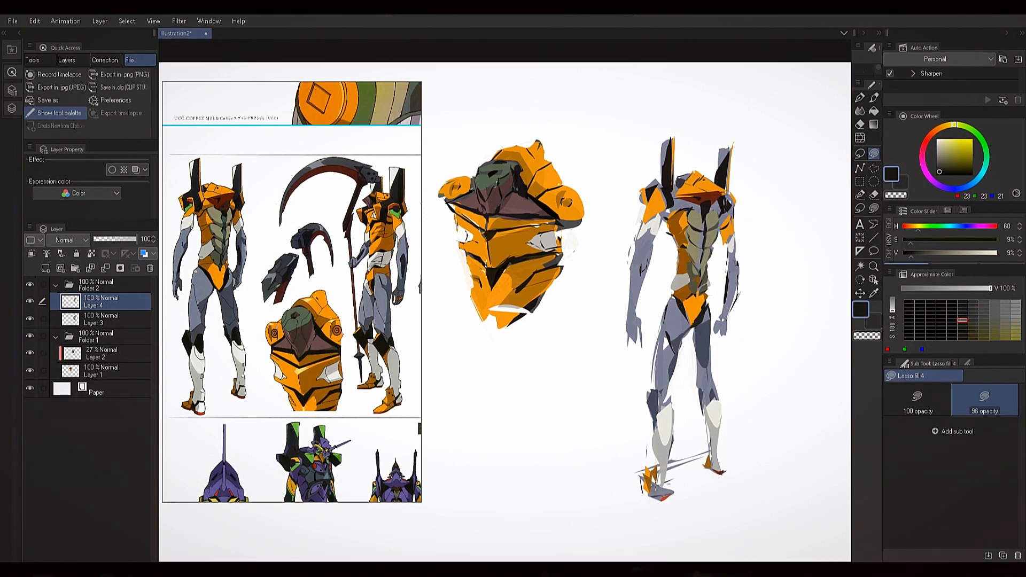
left_click_drag(657, 496, 653, 490)
left_click(716, 465, "alt")
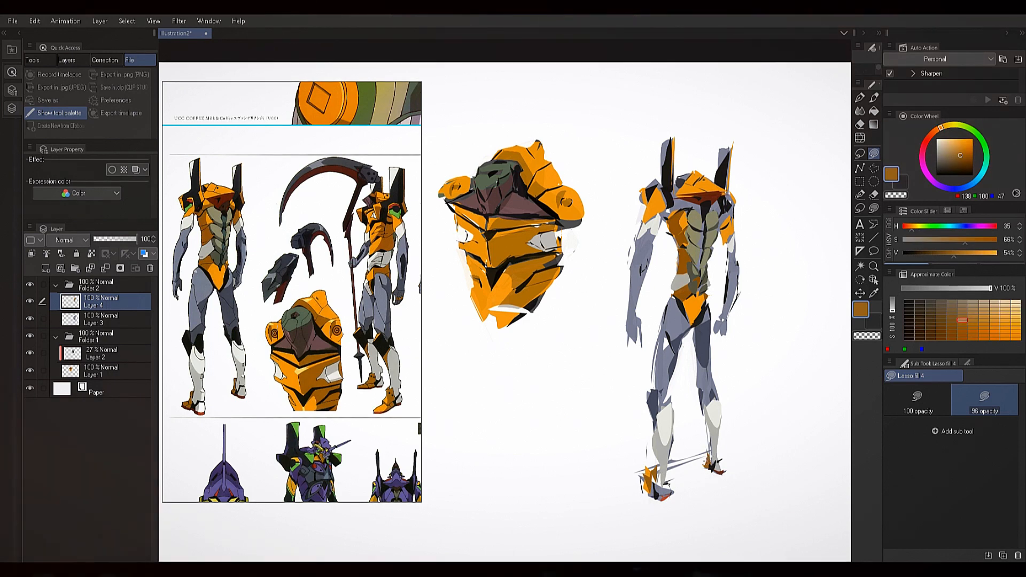
left_click(718, 460, "alt")
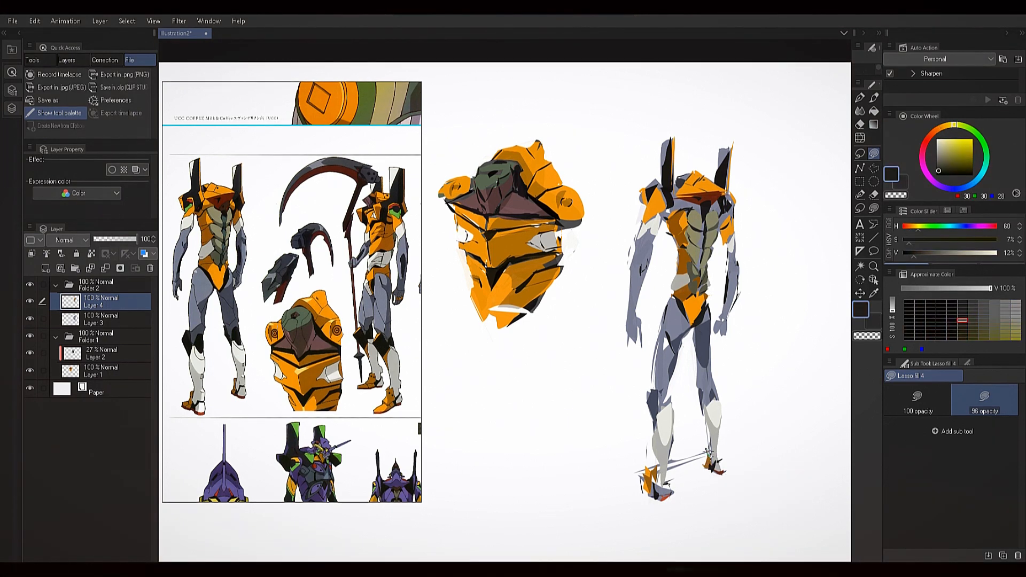
Refine the shins and ankles of both legs with alternating light grey and mid-grey fills sampled from the figure
left_click(721, 436, "alt")
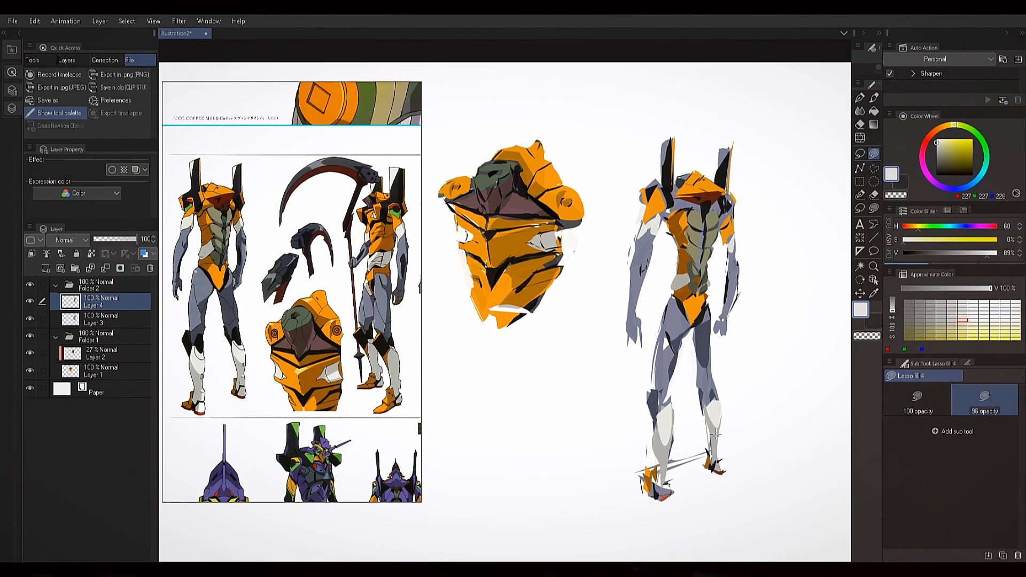
left_click(721, 436, "alt")
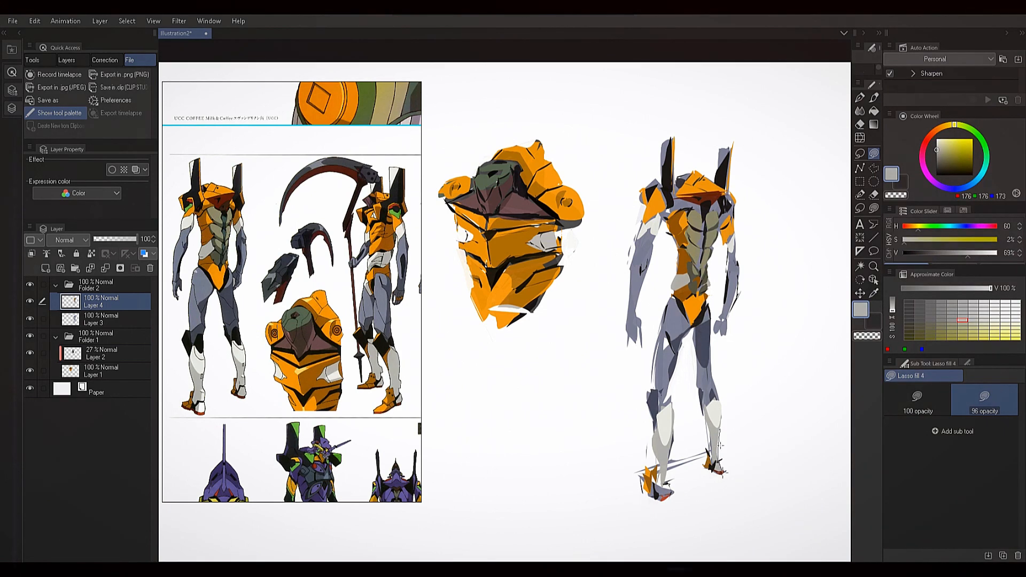
left_click(720, 445, "alt")
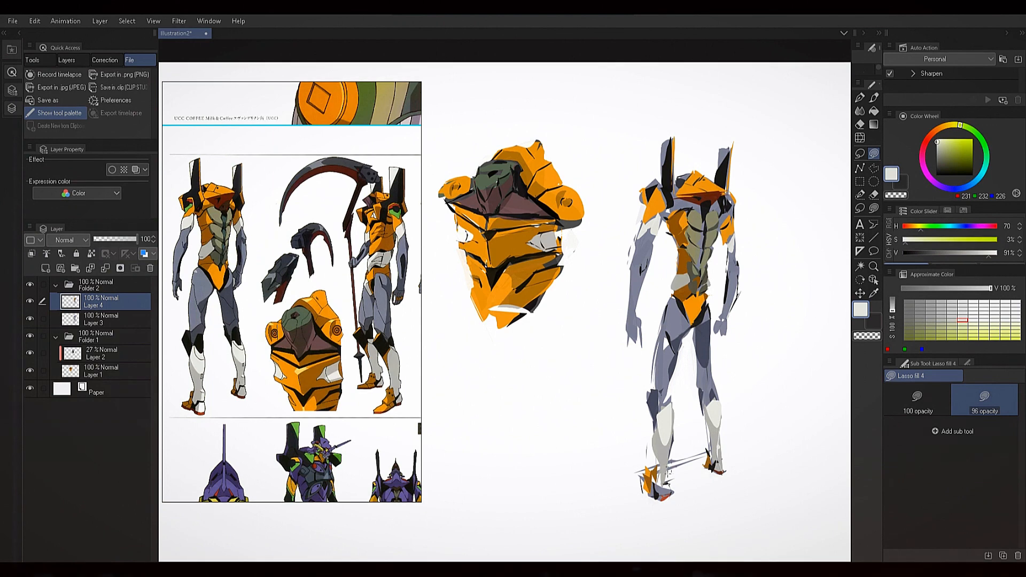
left_click(657, 449, "alt")
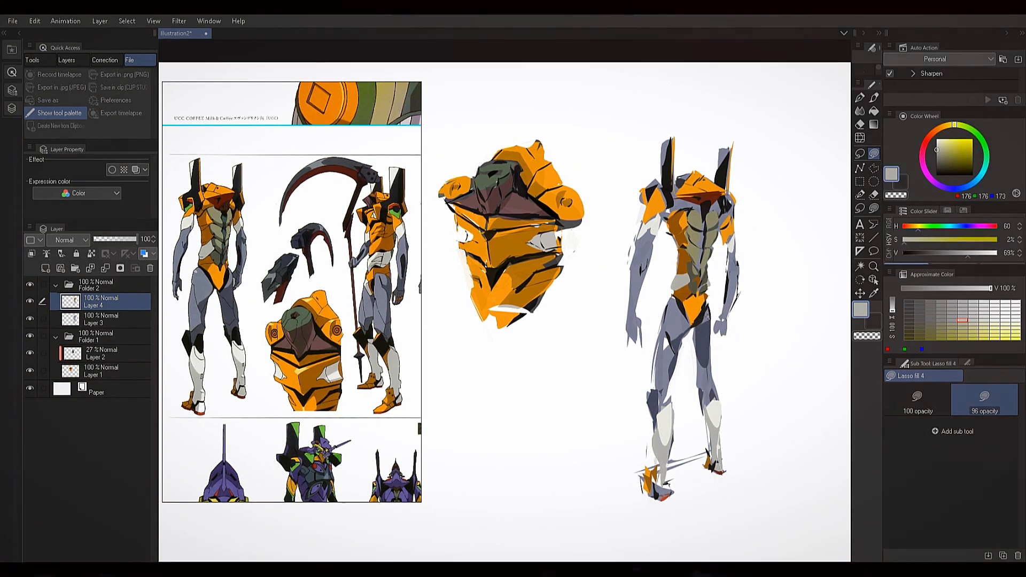
Refine the thighs, forearm and hand with mid blue-grey and dark blue-grey fills sampled from the figure
left_click(701, 327, "alt")
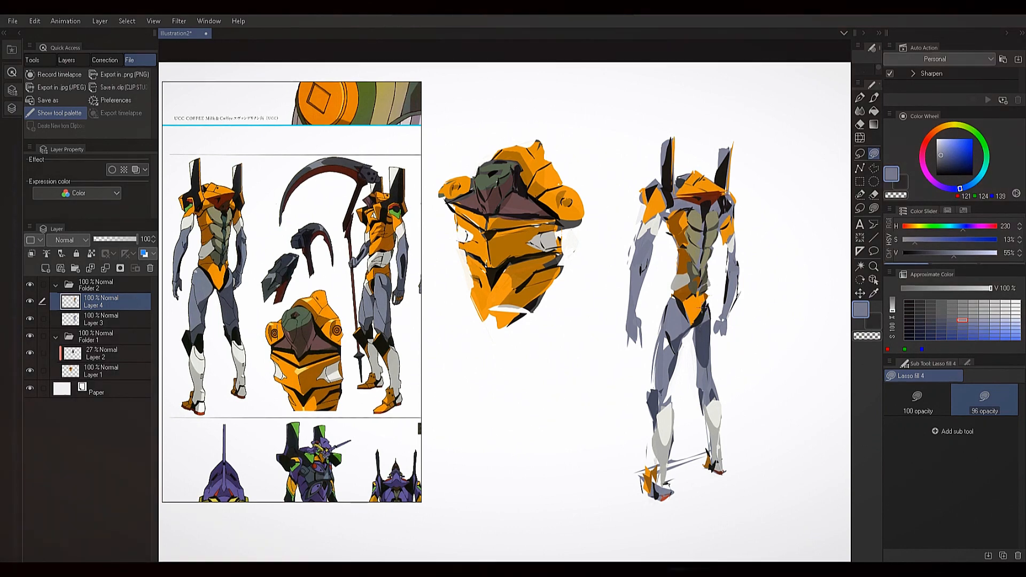
right_click(228, 297)
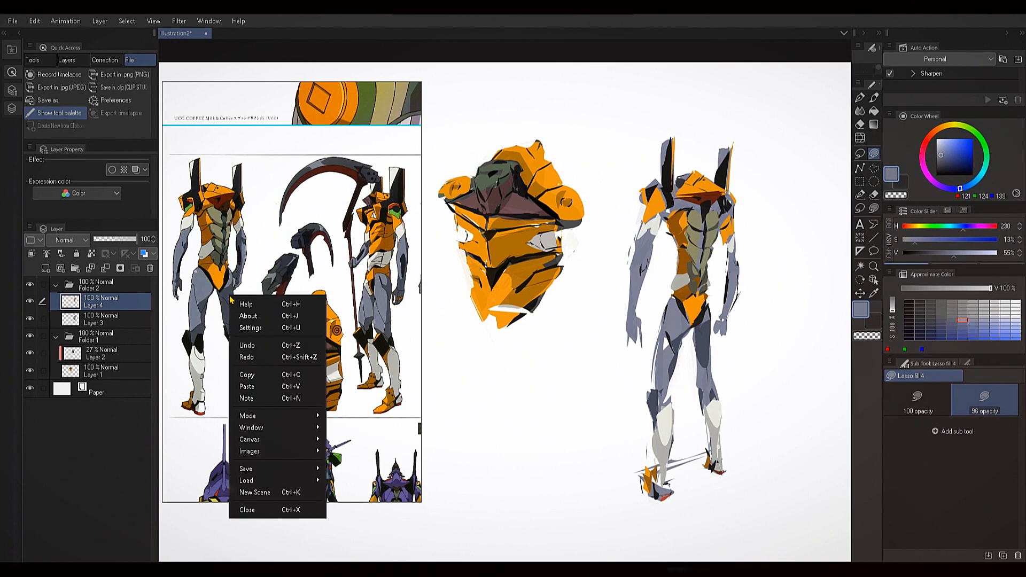
left_click(238, 276)
left_click(657, 305, "alt")
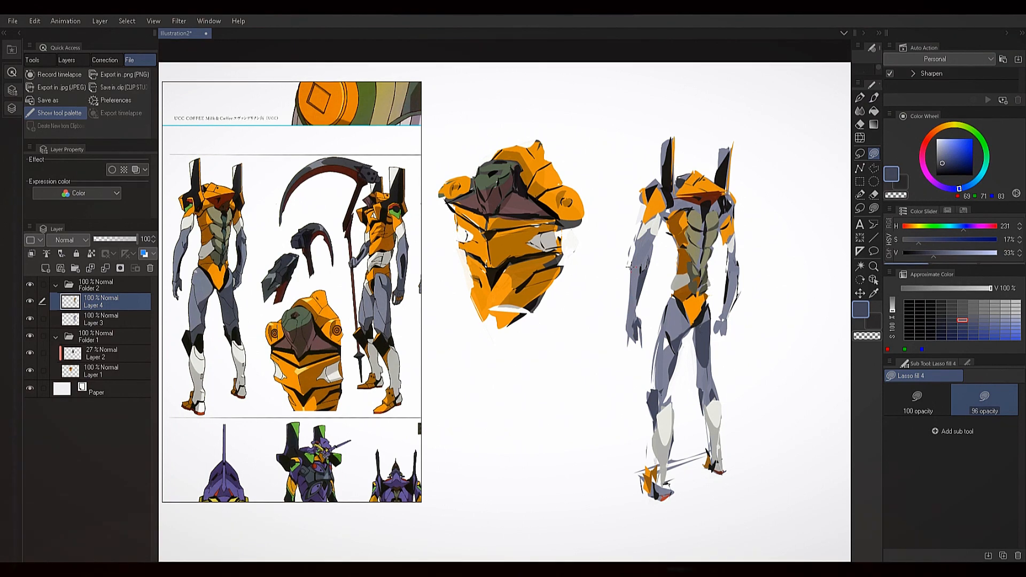
left_click(664, 352, "alt")
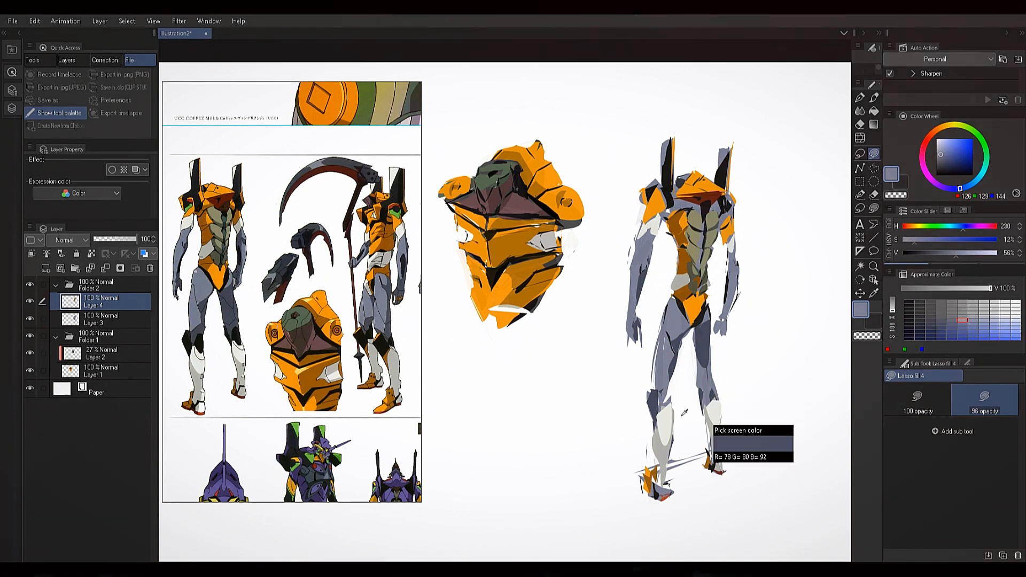
Fill the knee shapes of both legs with near-black sampled from the figure
left_click(700, 353, "alt")
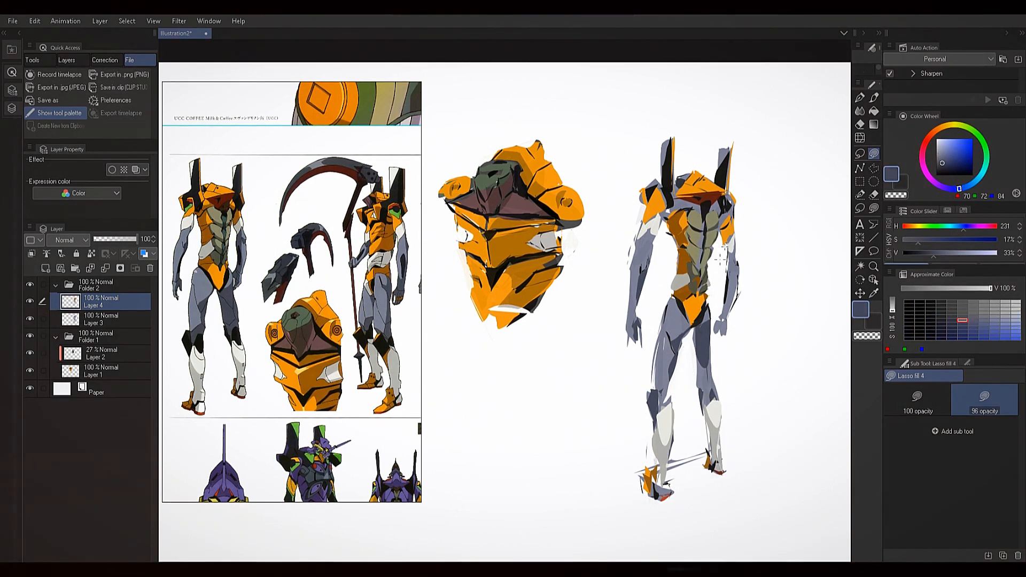
left_click(728, 209, "alt")
left_click(724, 204, "alt")
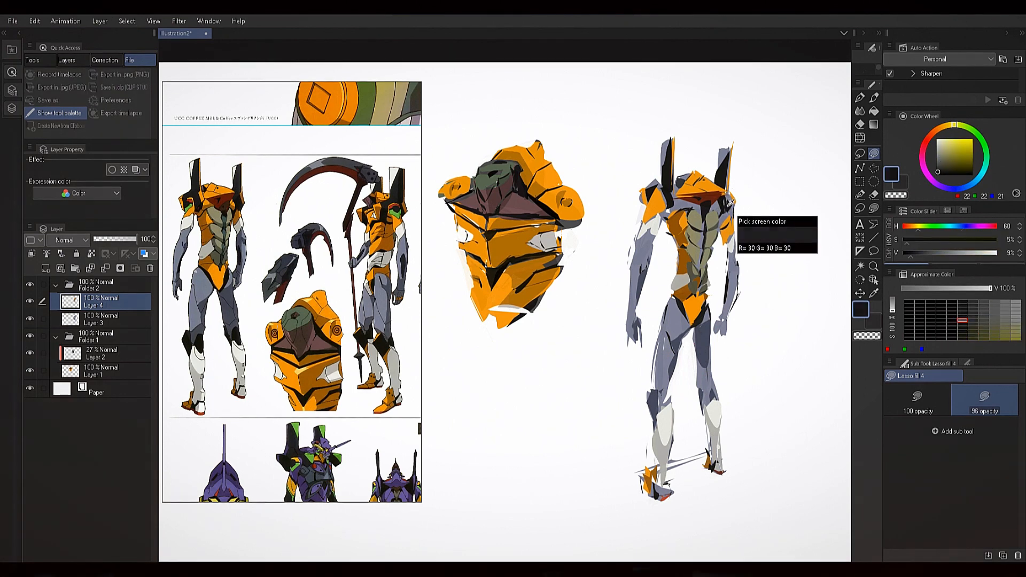
left_click(729, 207, "alt")
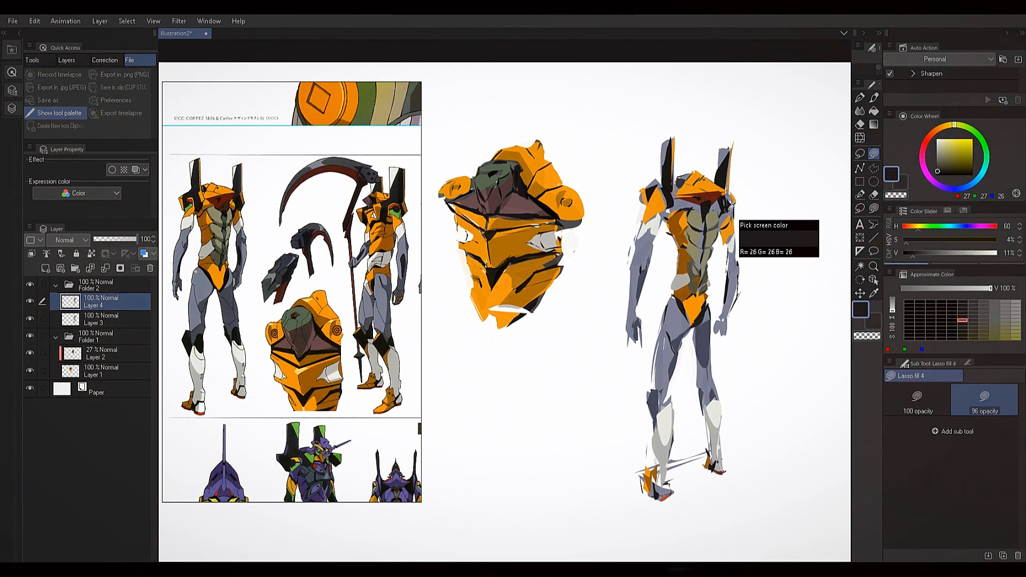
left_click(733, 203, "alt")
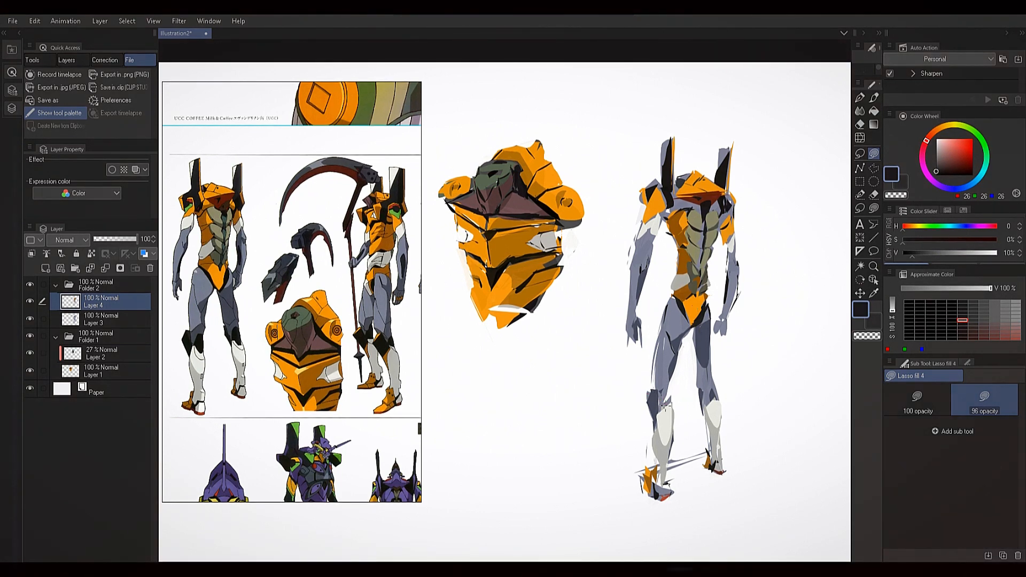
mouse_move(664, 394)
left_mouse_down()
mouse_move(669, 412)
mouse_move(665, 394)
left_mouse_up()
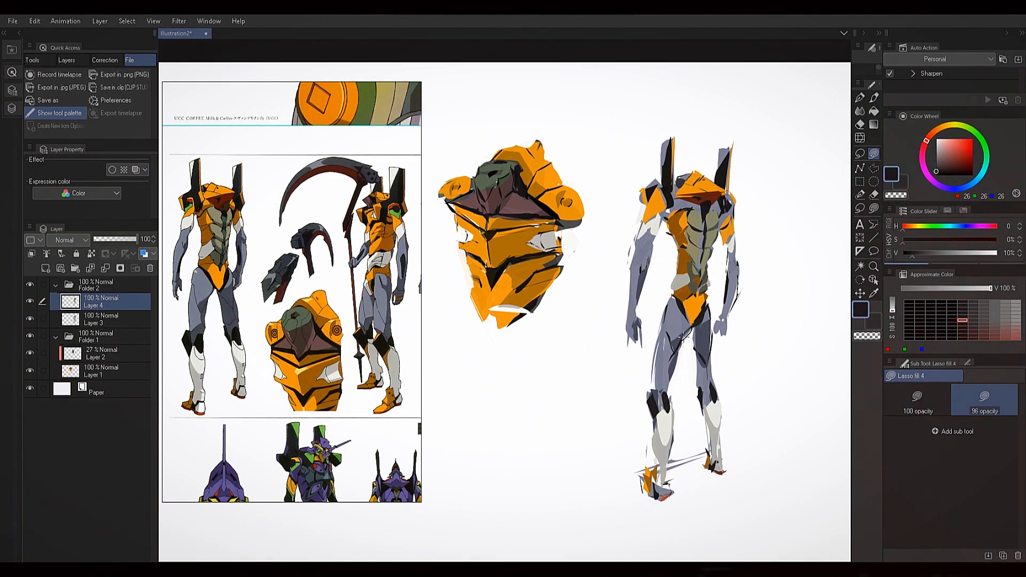
Refine the inner thighs and the near forearm and hand with mid and dark blue-grey fills sampled from the figure
left_click(704, 367, "alt")
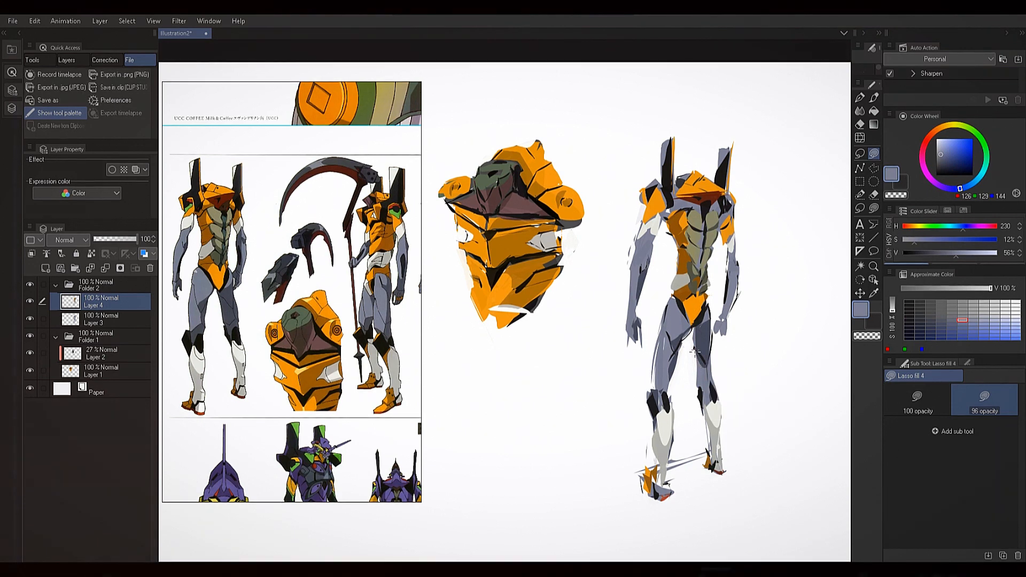
left_click(698, 351, "alt")
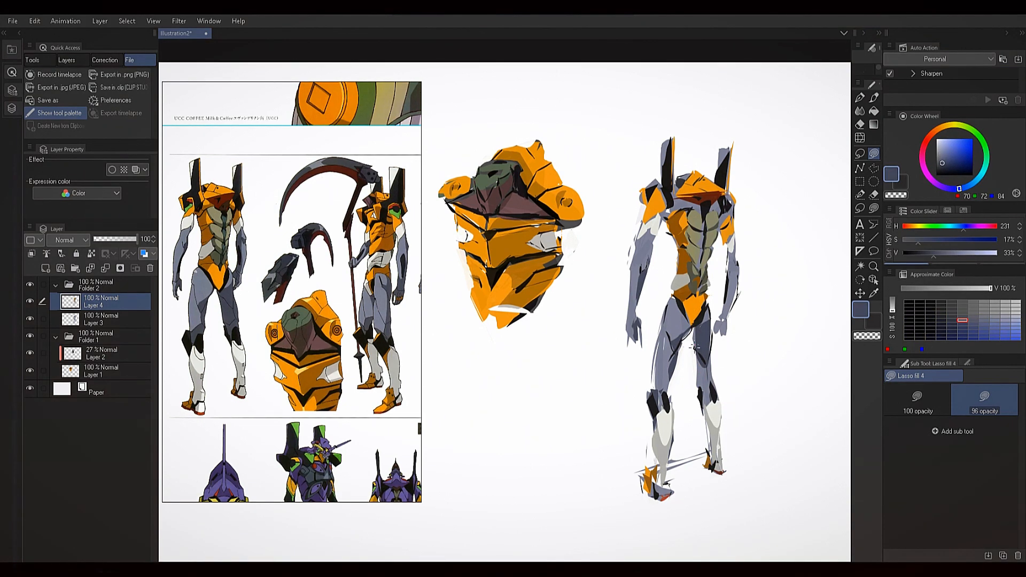
left_click(695, 368, "alt")
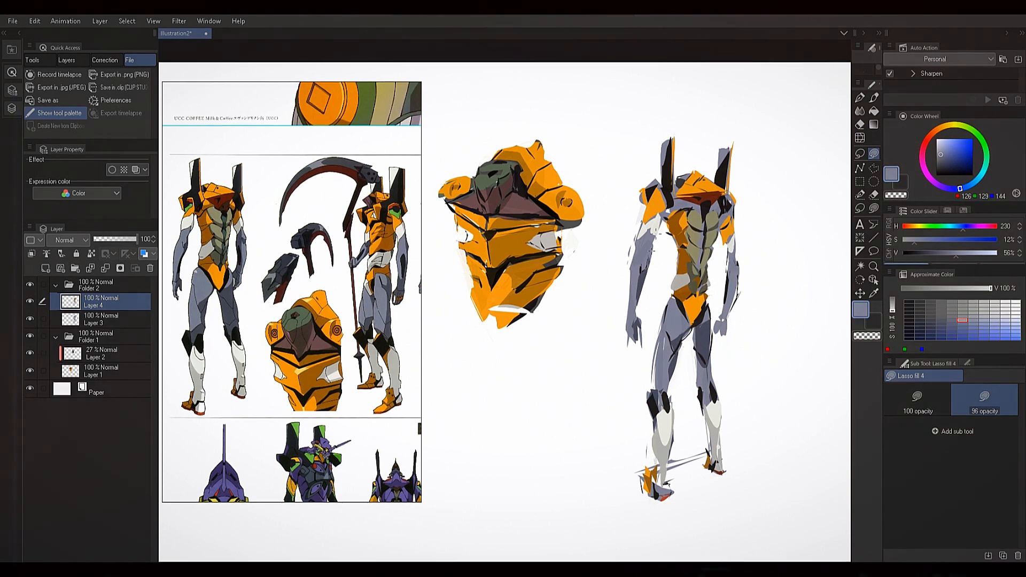
left_click(648, 273, "alt")
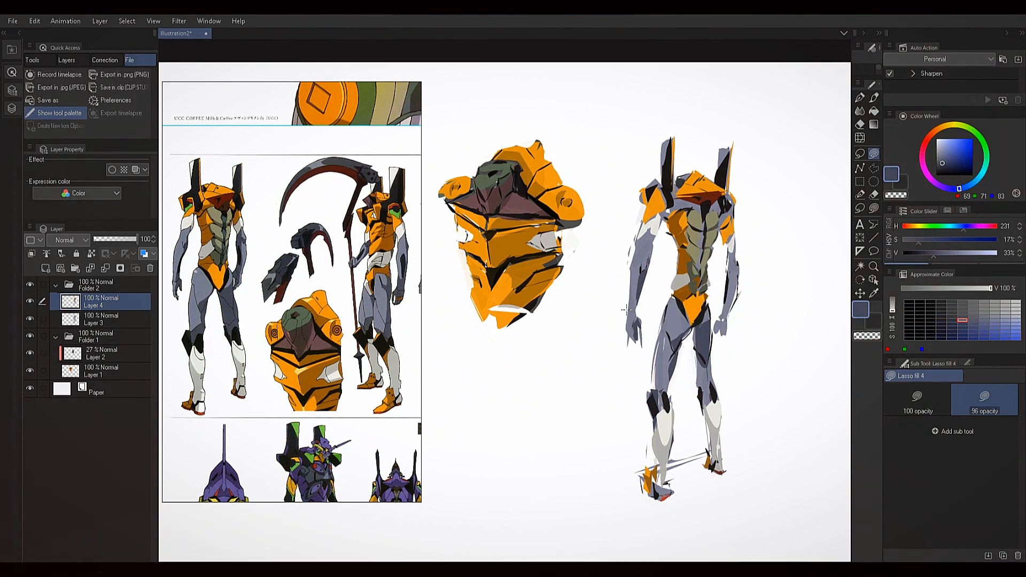
left_click(711, 373, "alt")
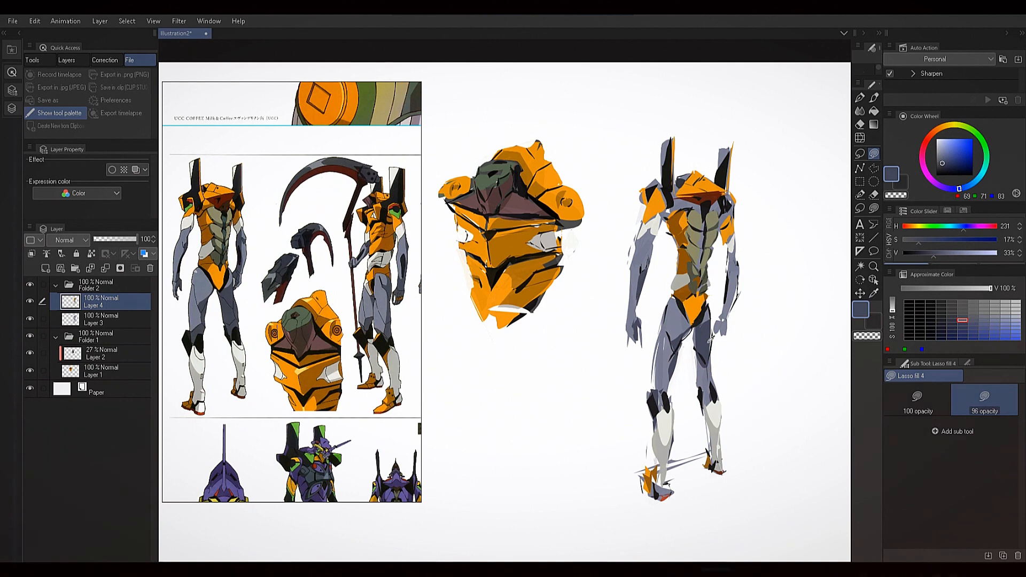
Clean up the outer contours of both thighs with mid blue-grey fills sampled from the legs
left_click(711, 342, "alt")
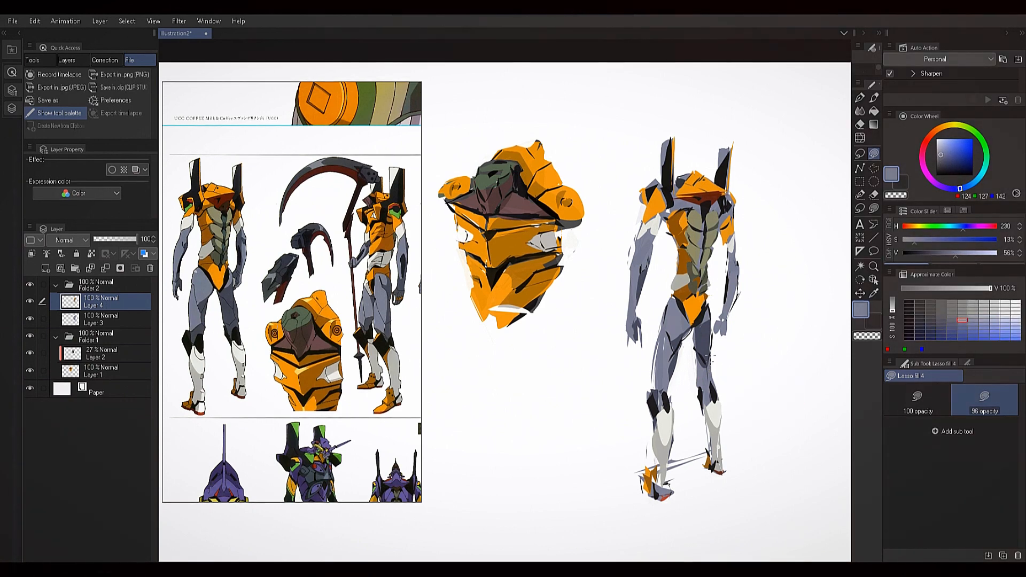
left_click(712, 358, "alt")
left_click(713, 360, "alt")
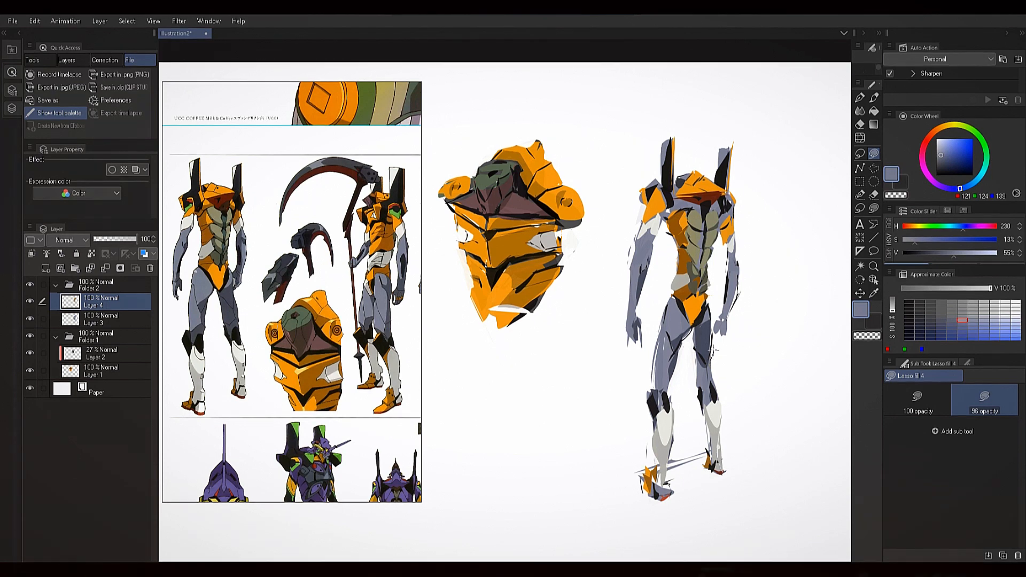
left_click(647, 368, "alt")
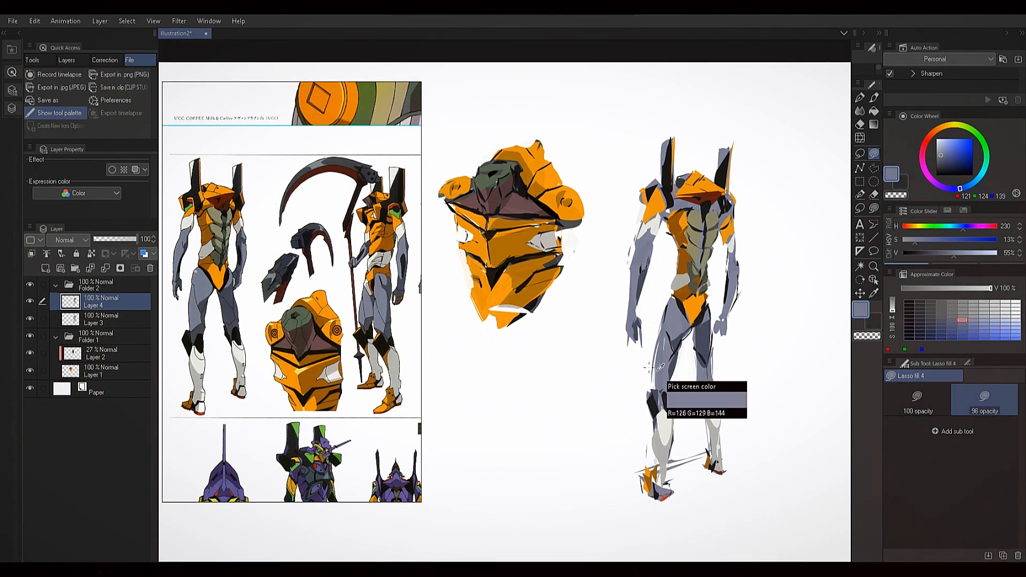
left_click(671, 308, "alt")
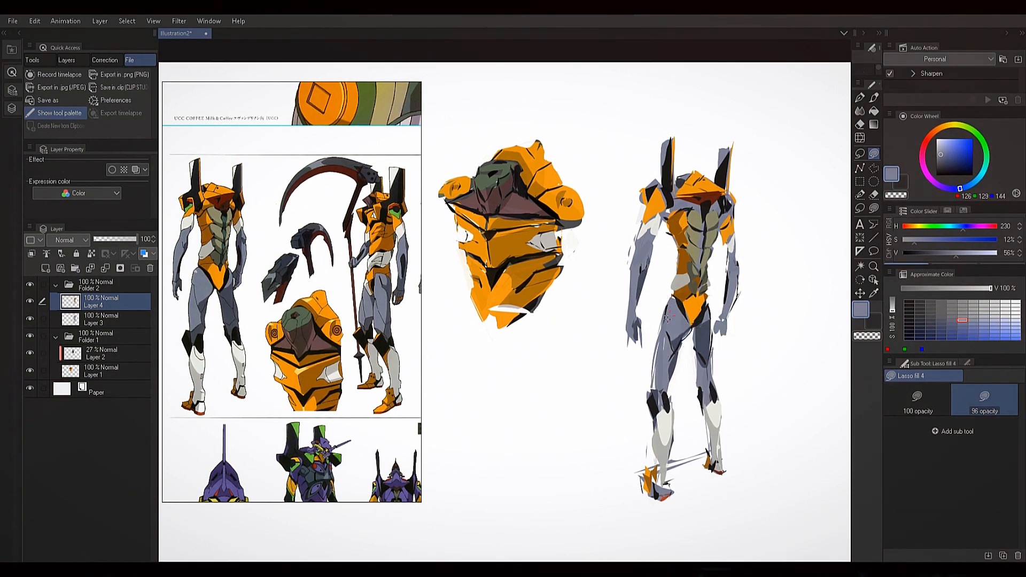
left_click(673, 308, "alt")
left_click_drag(672, 303, 664, 330)
Add near-black accents to the upper thighs beside the orange pelvis guard
left_click(707, 318, "alt")
left_click(706, 320, "alt")
left_click(704, 320, "alt")
left_click(706, 315, "alt")
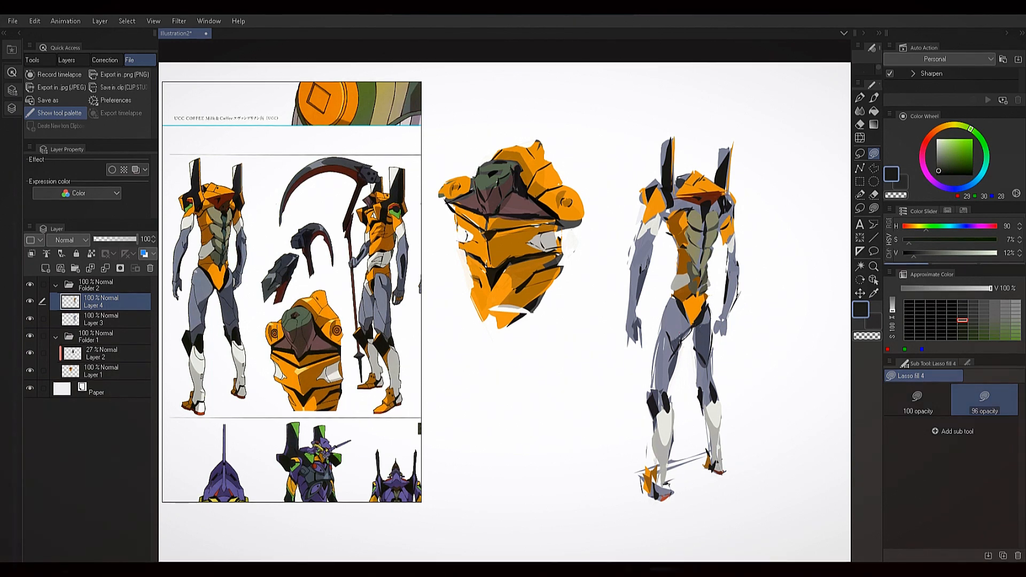
Define the abdomen with dark green shading and near-black lines, using colours sampled from the reference torso
left_click_drag(724, 370, 736, 371)
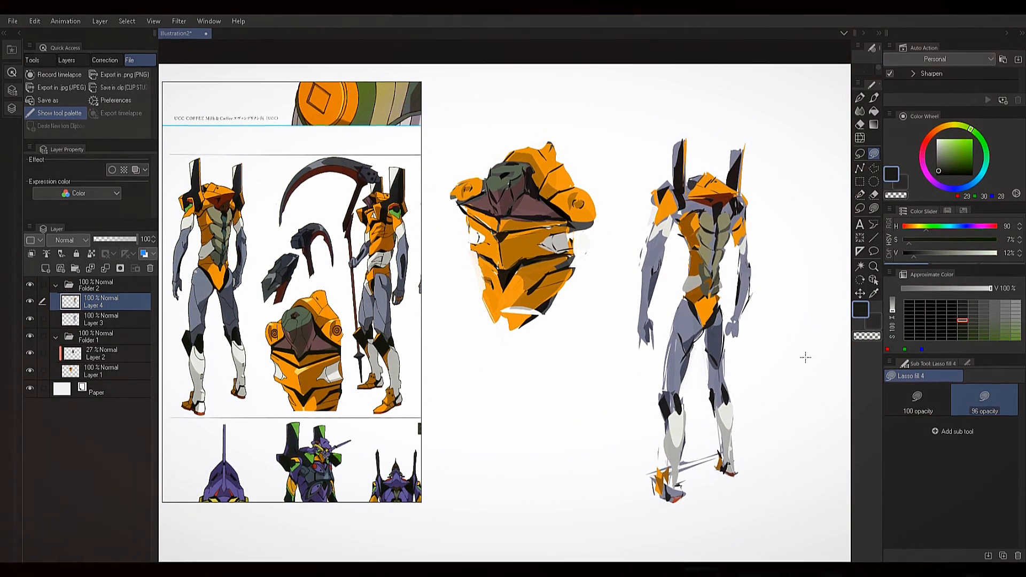
left_click(731, 214, "alt")
left_click(228, 226, "alt")
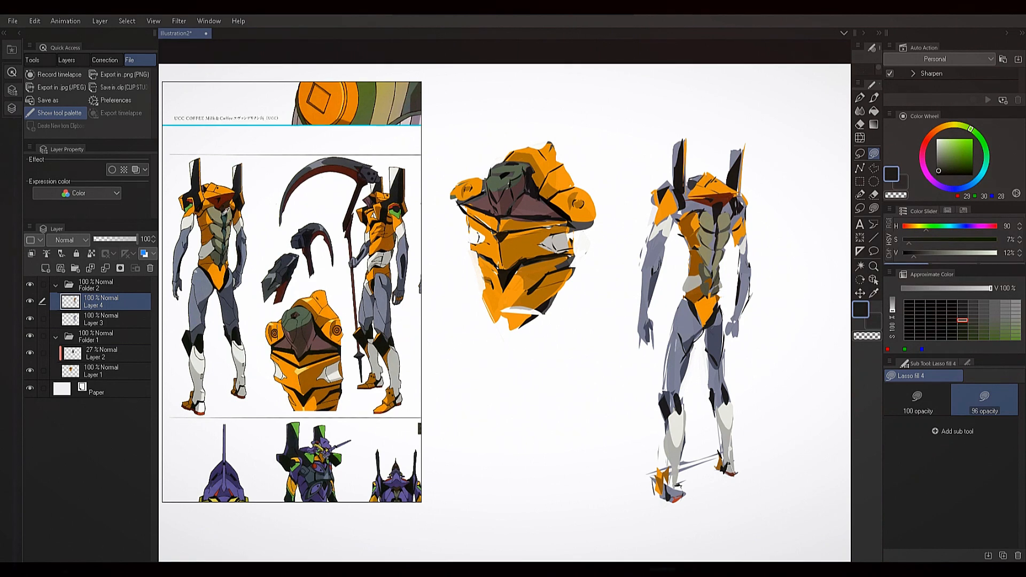
left_click(230, 224, "alt")
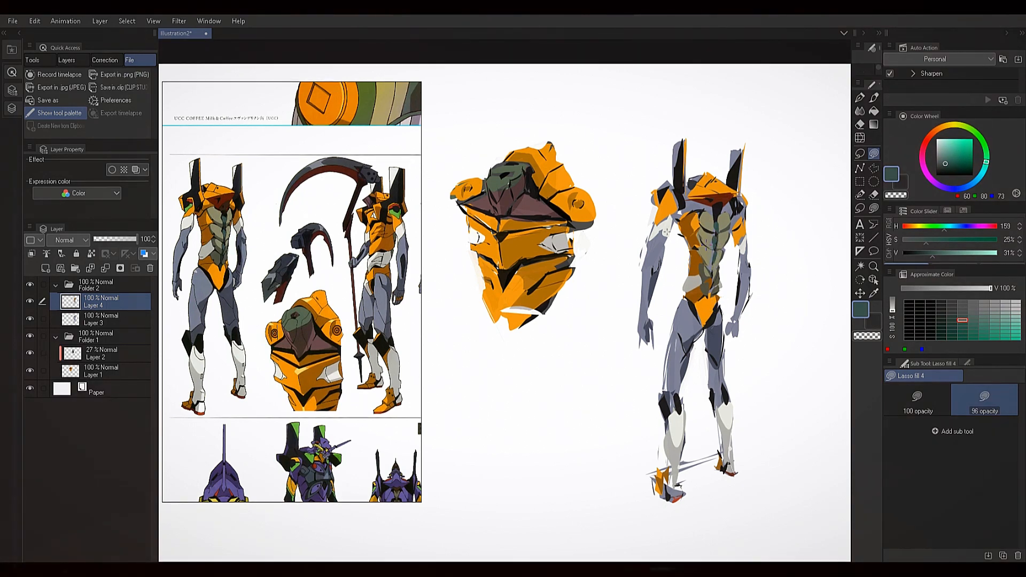
left_click(230, 260, "alt")
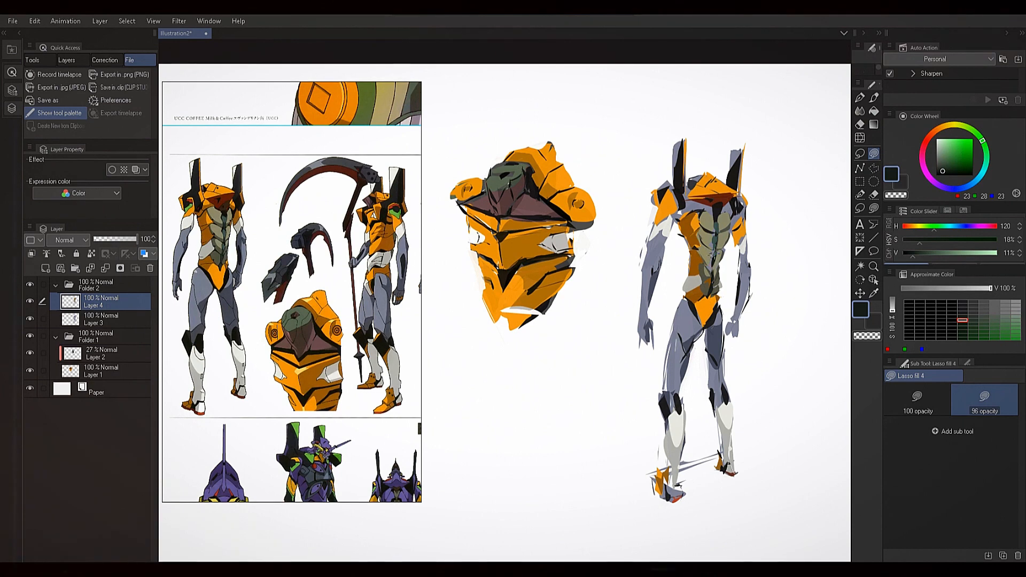
key("alt")
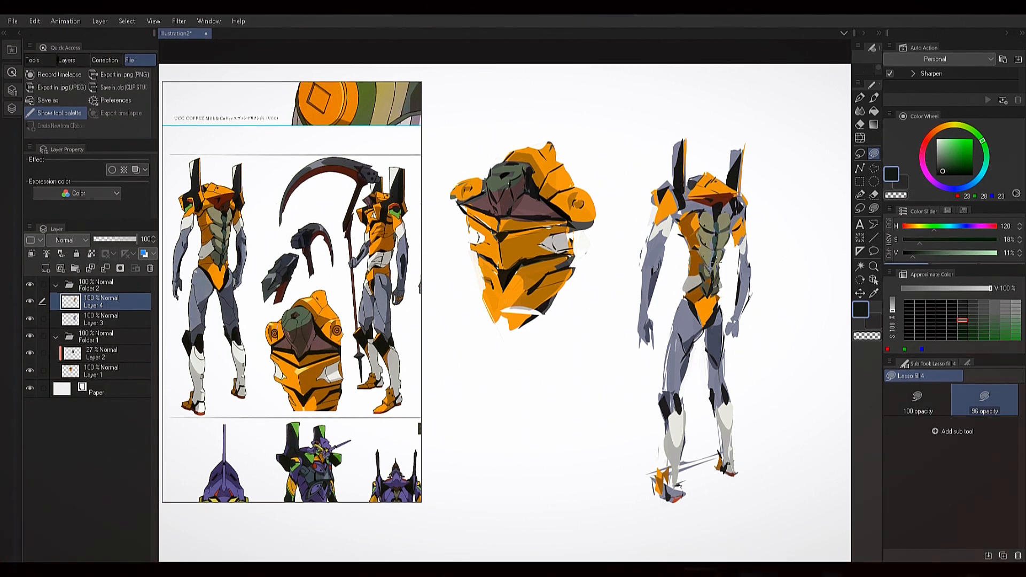
Refine the chest and abdomen with dark olive-grey, mid blue-grey and near-black fills sampled from the figure
left_click(705, 263, "alt")
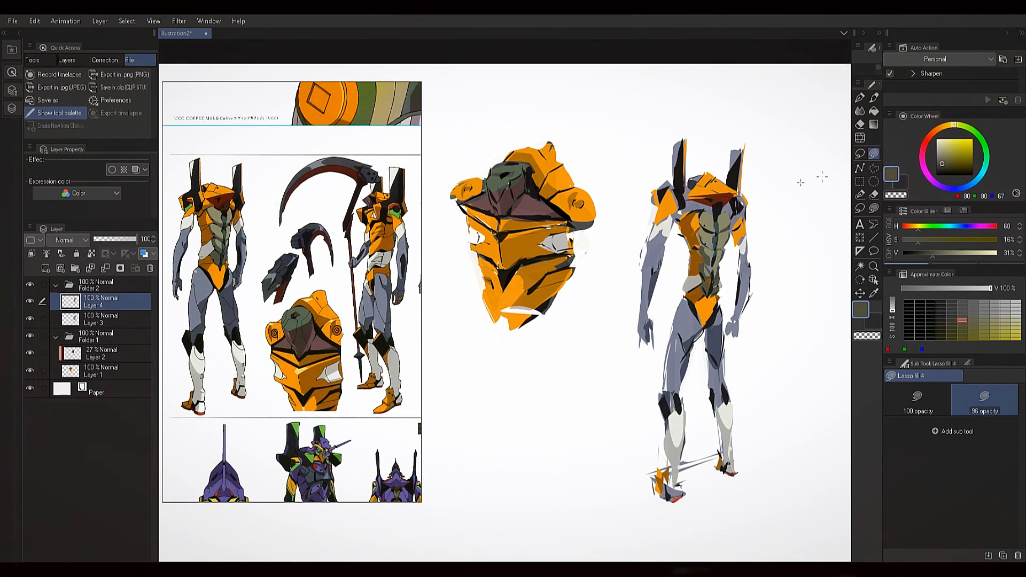
left_click(721, 213, "alt")
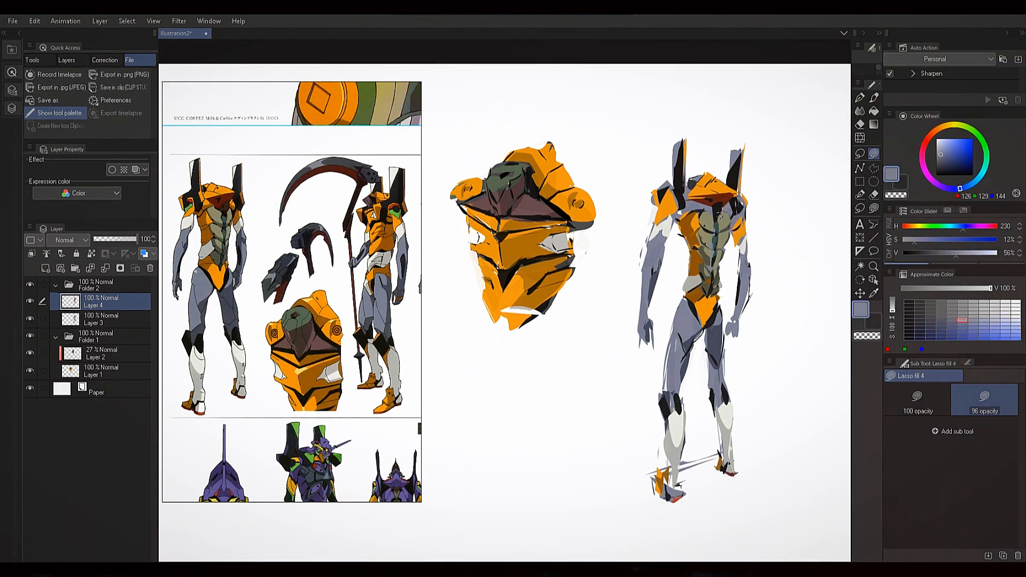
left_click(719, 209, "alt")
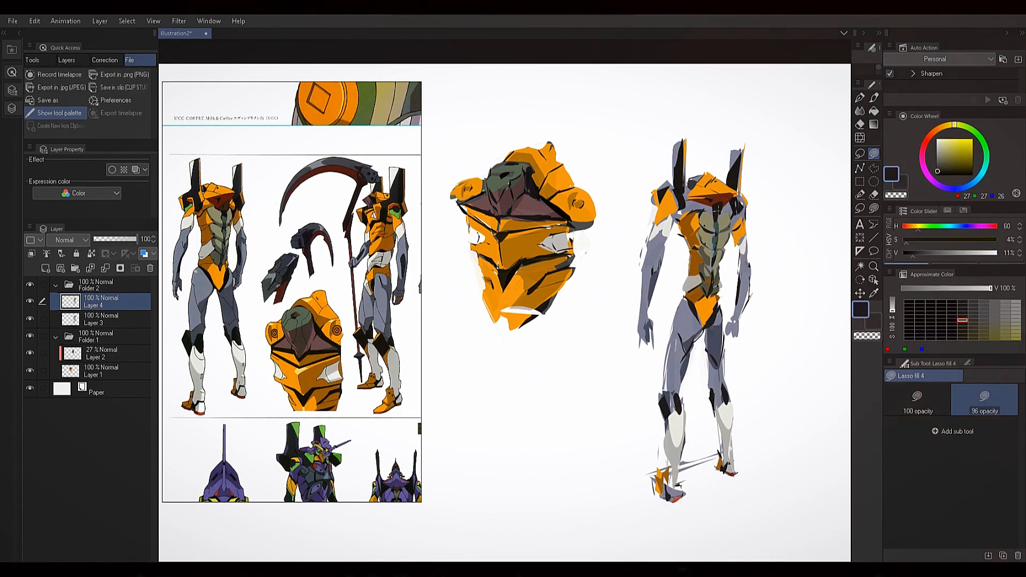
left_click(719, 207, "alt")
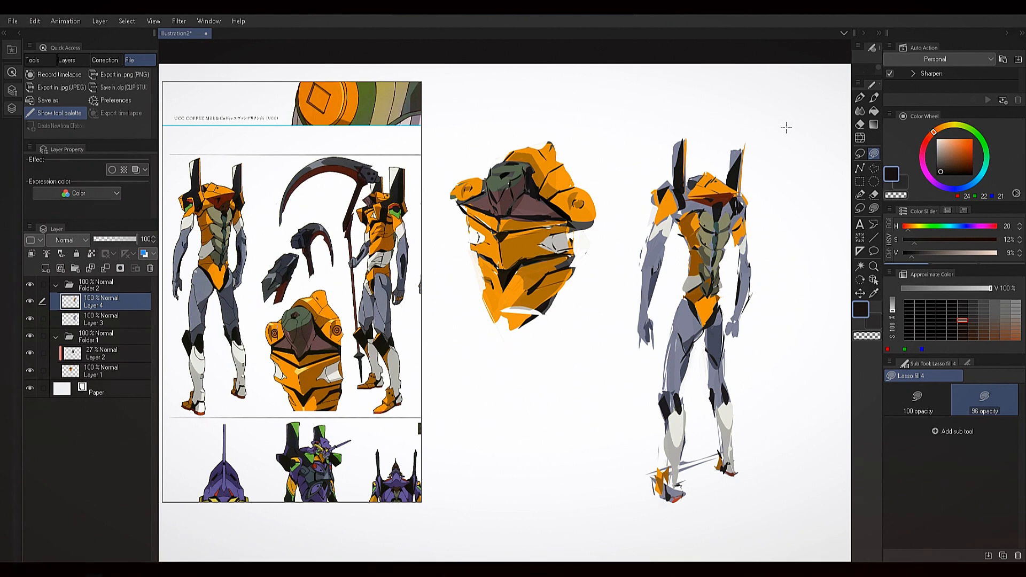
key("i")
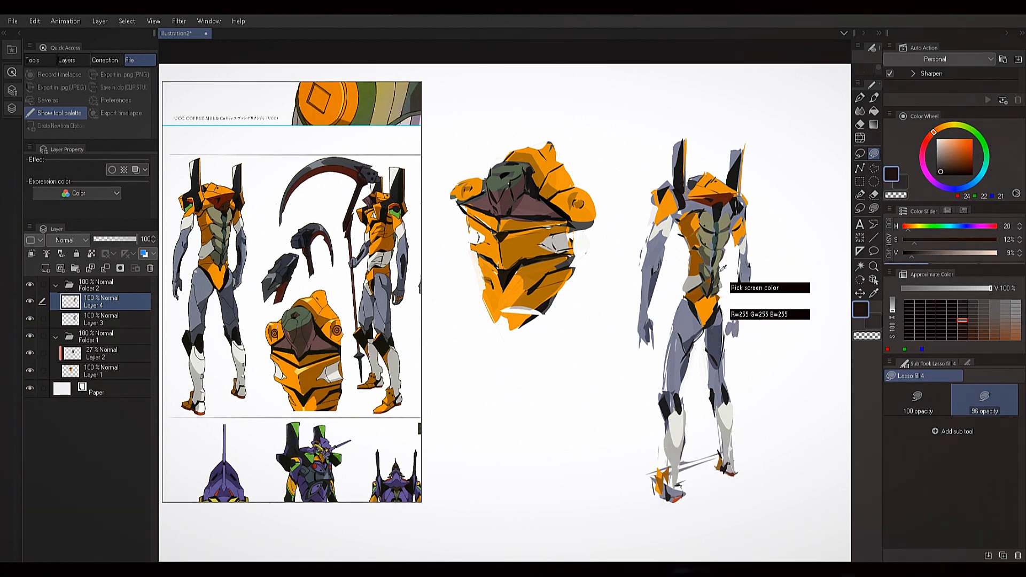
key("Escape")
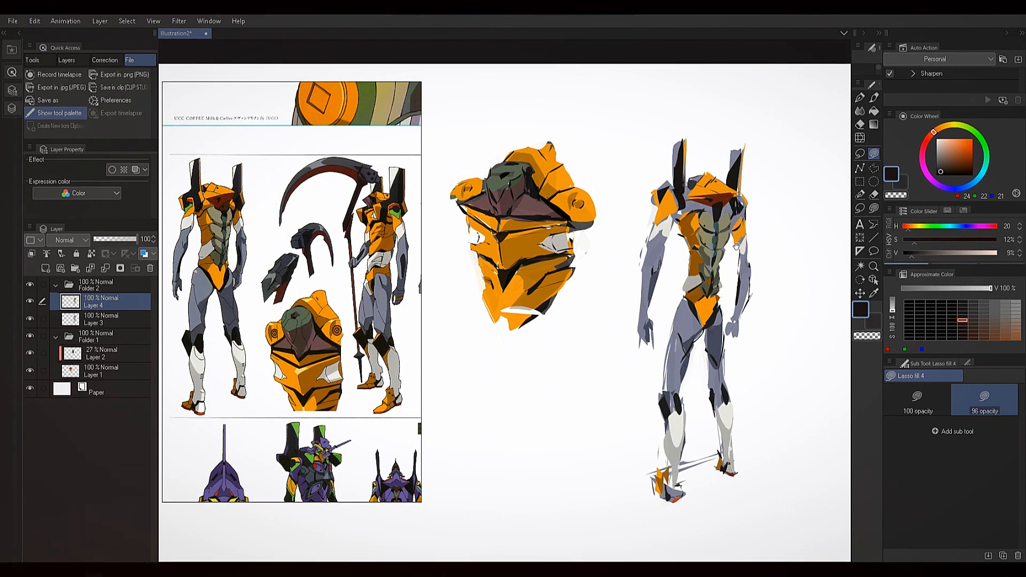
Shape the forearms with dark blue-grey and near-black accents, and trim the far arm's outer edge with white
left_click_drag(718, 260, 733, 257)
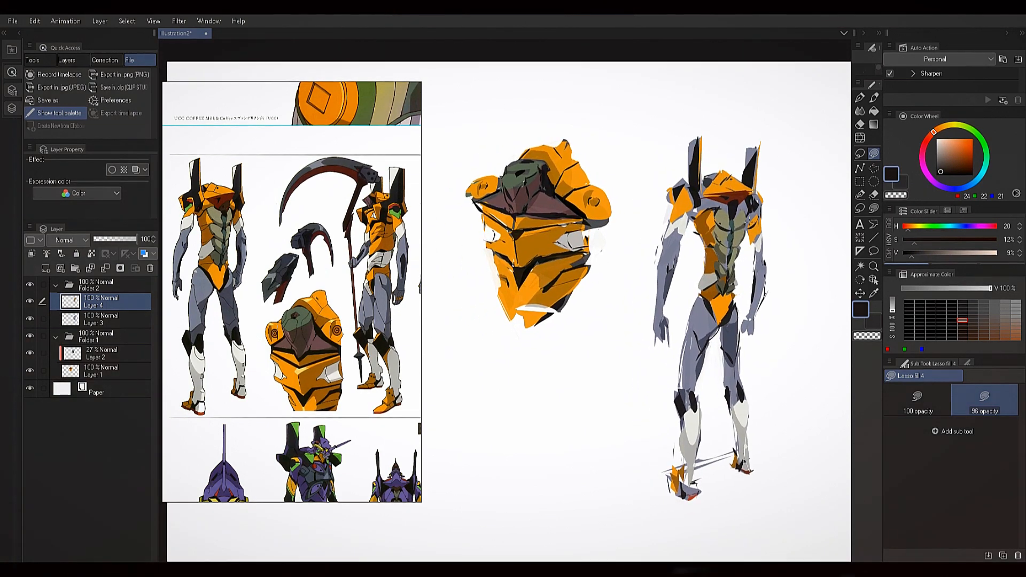
left_click(671, 270, "alt")
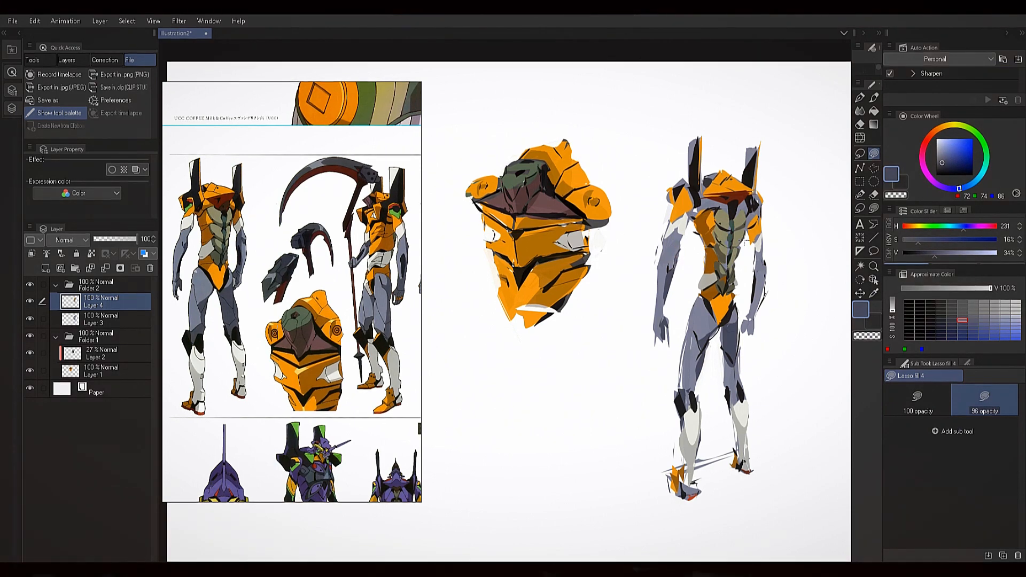
left_click(759, 274, "alt")
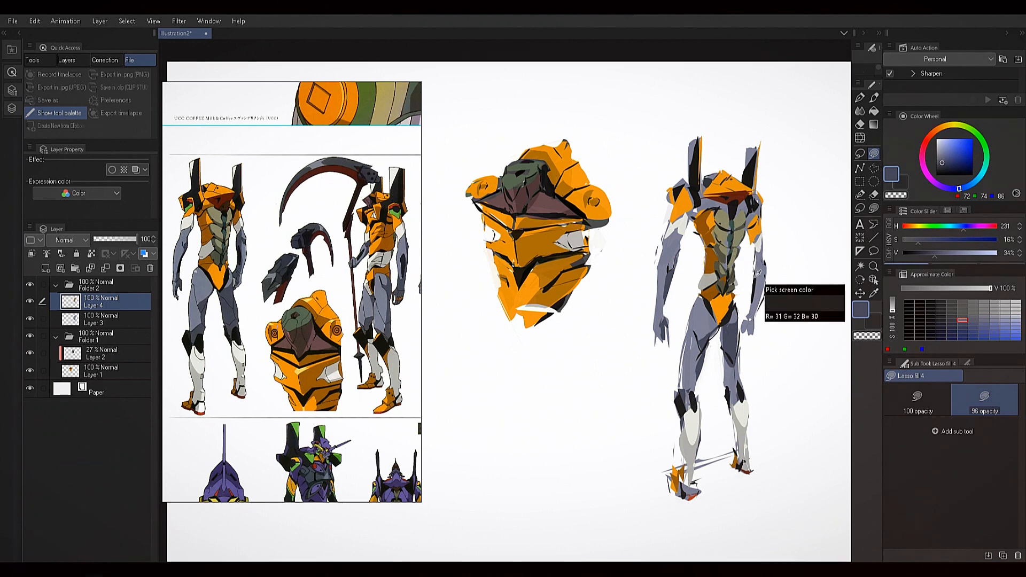
left_click(768, 252, "alt")
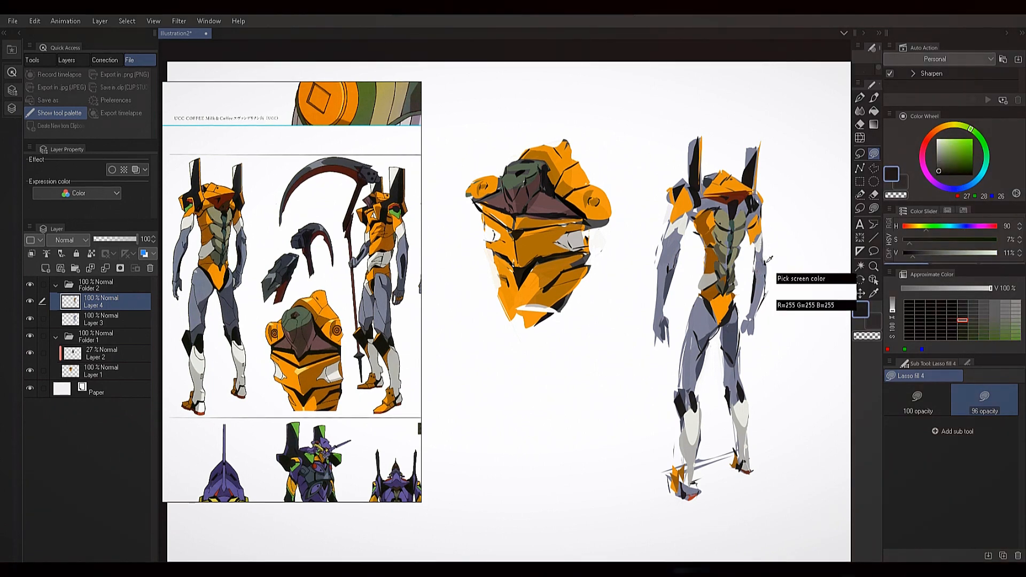
left_click(769, 258, "alt")
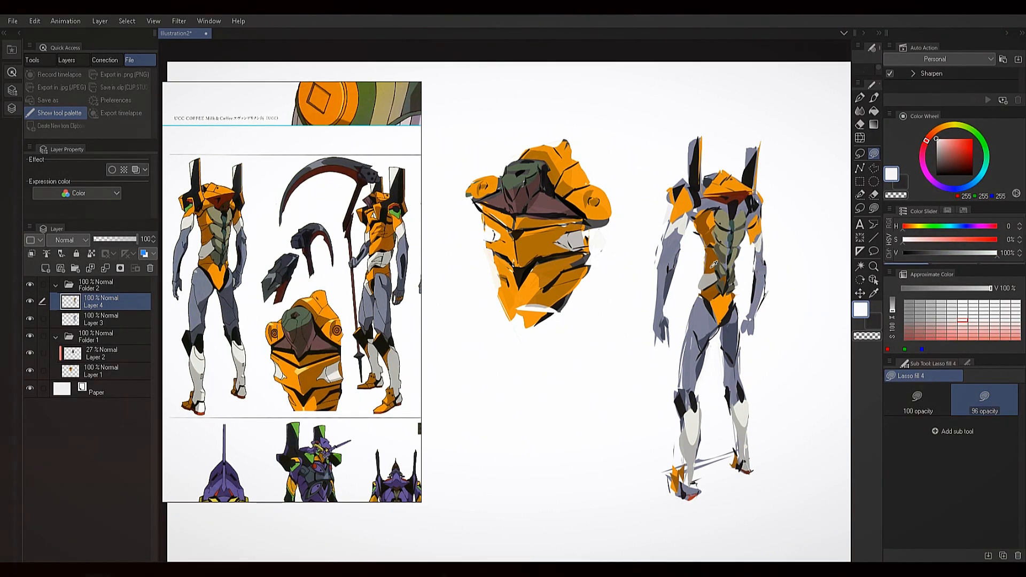
Shade the far forearm and elbow with dark and mid blue-grey, and touch up the upper arm with pale grey sampled from the figure
left_click(673, 273, "alt")
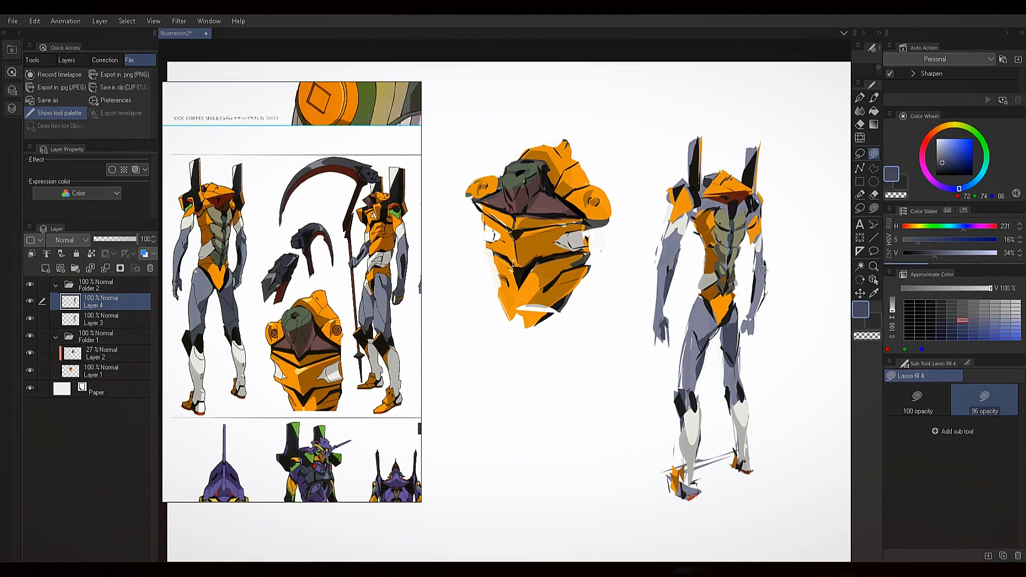
left_click(764, 251, "alt")
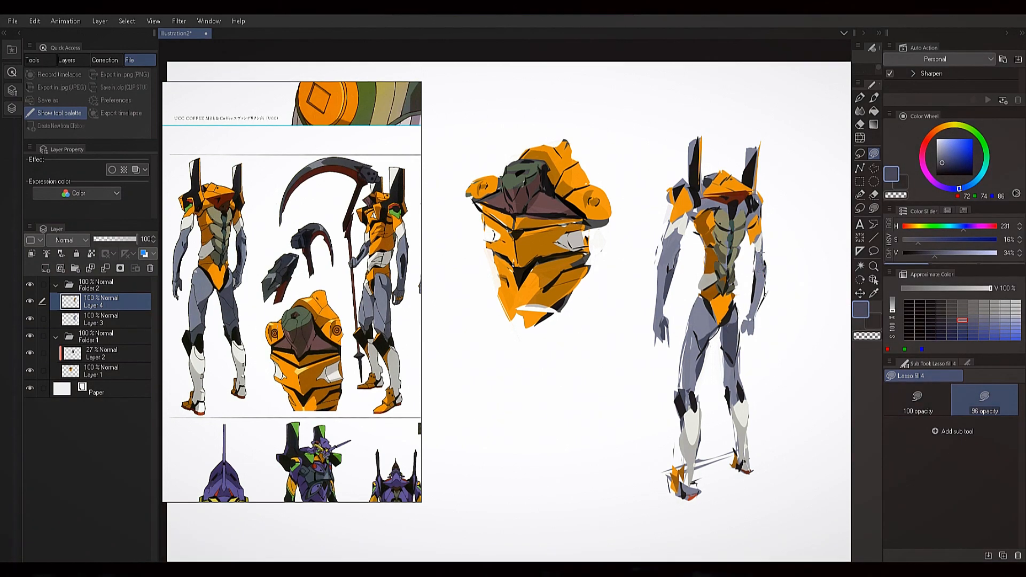
left_click(762, 259, "alt")
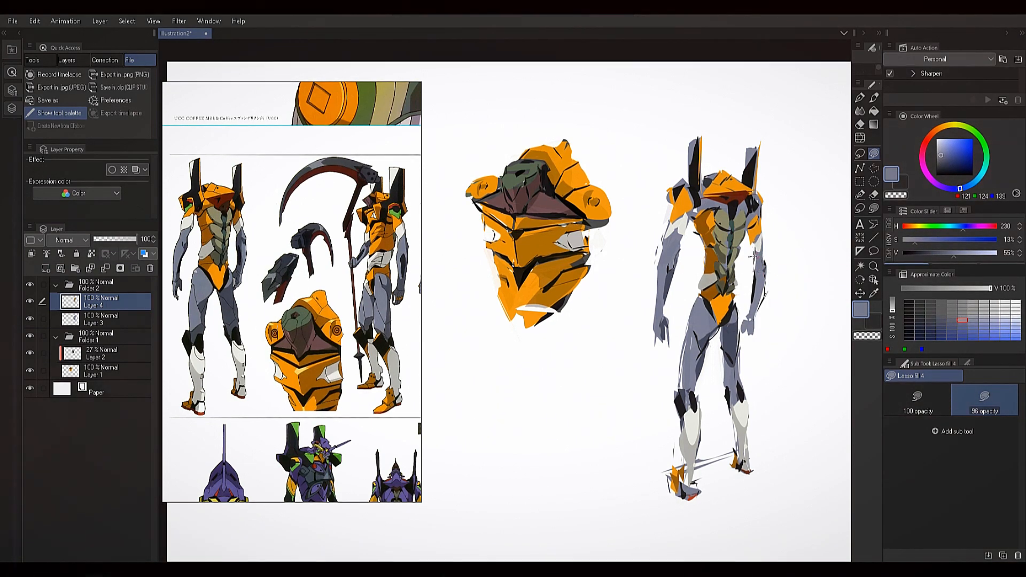
left_click(761, 254, "alt")
left_click(757, 248, "alt")
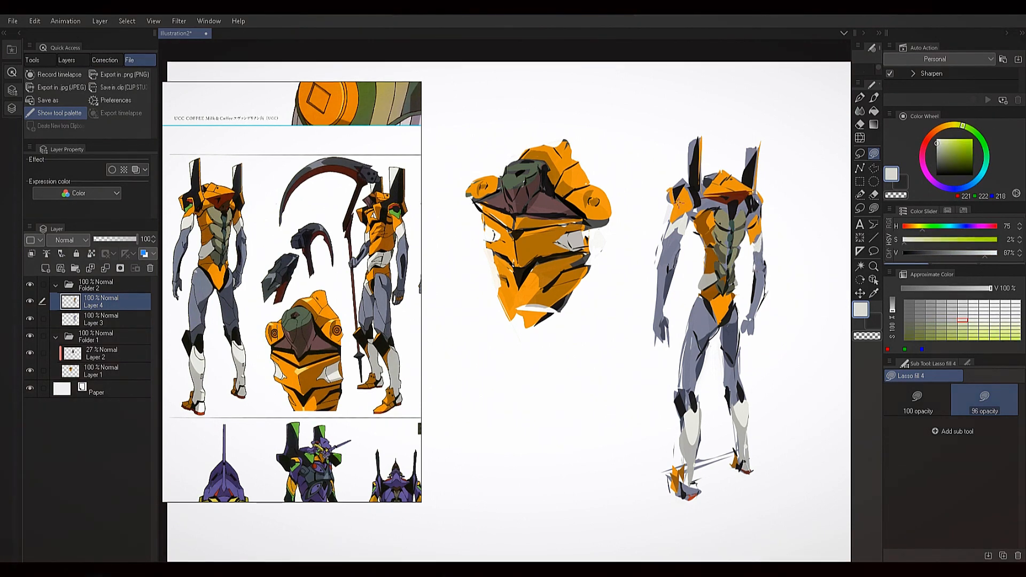
Refine the near shoulder armour with near-black and orange fills sampled from the figure
left_click(686, 197, "alt")
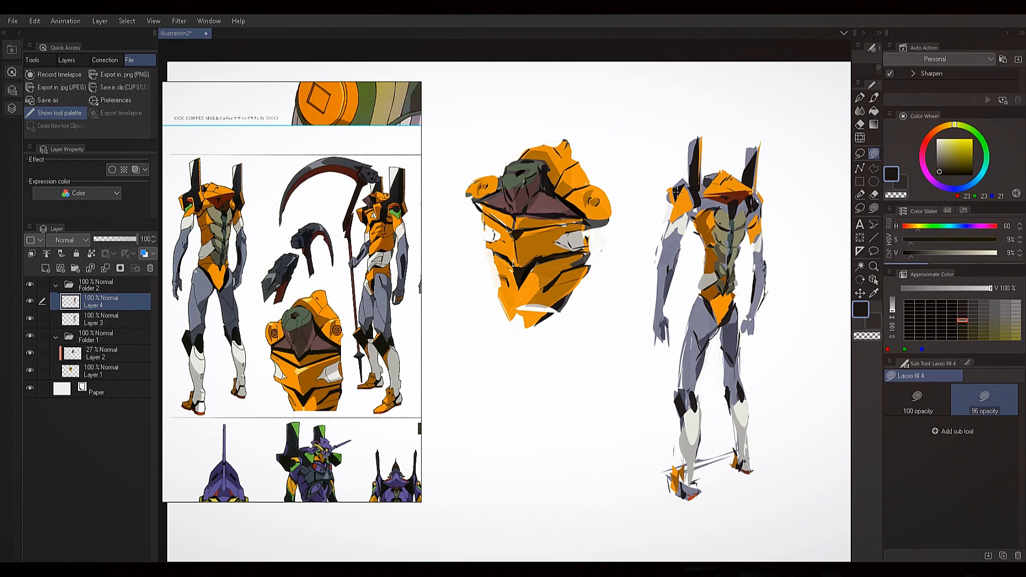
left_click(679, 207, "alt")
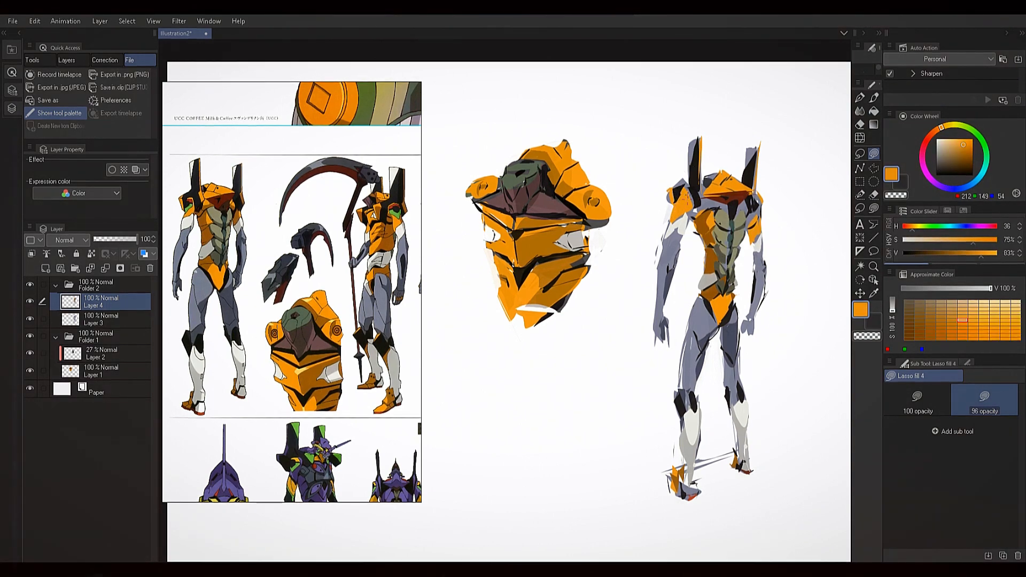
left_click(691, 196, "alt")
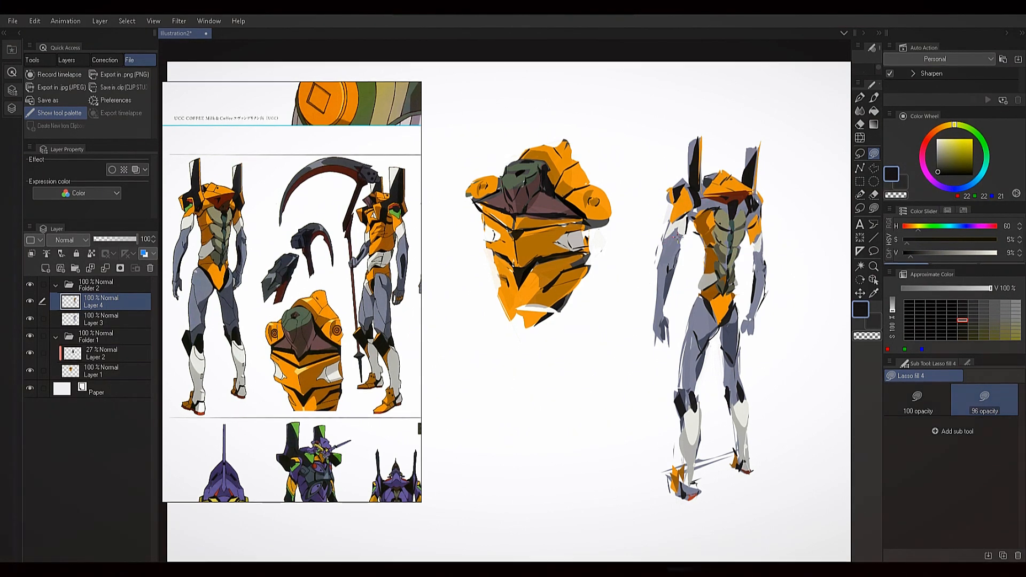
Define the near upper arm above the elbow with near-black and pale grey fills
left_click_drag(675, 246, 687, 237)
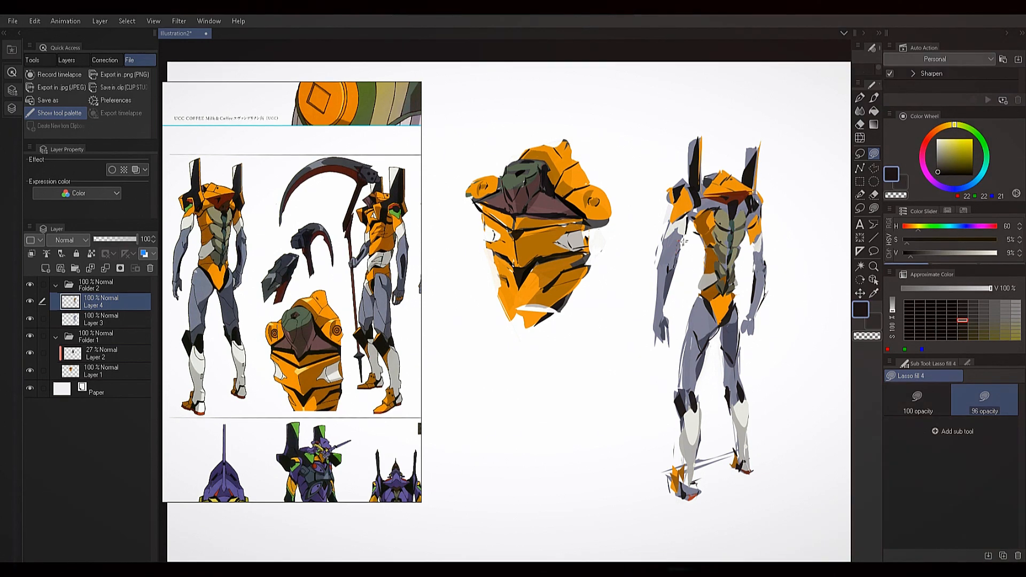
left_click(684, 242, "alt")
left_click(693, 216)
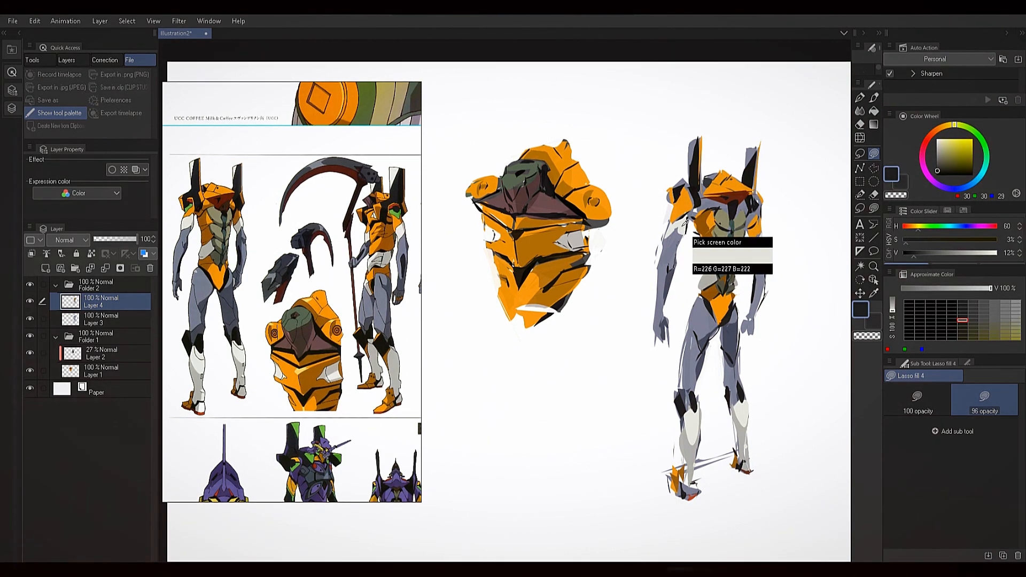
left_click(690, 232)
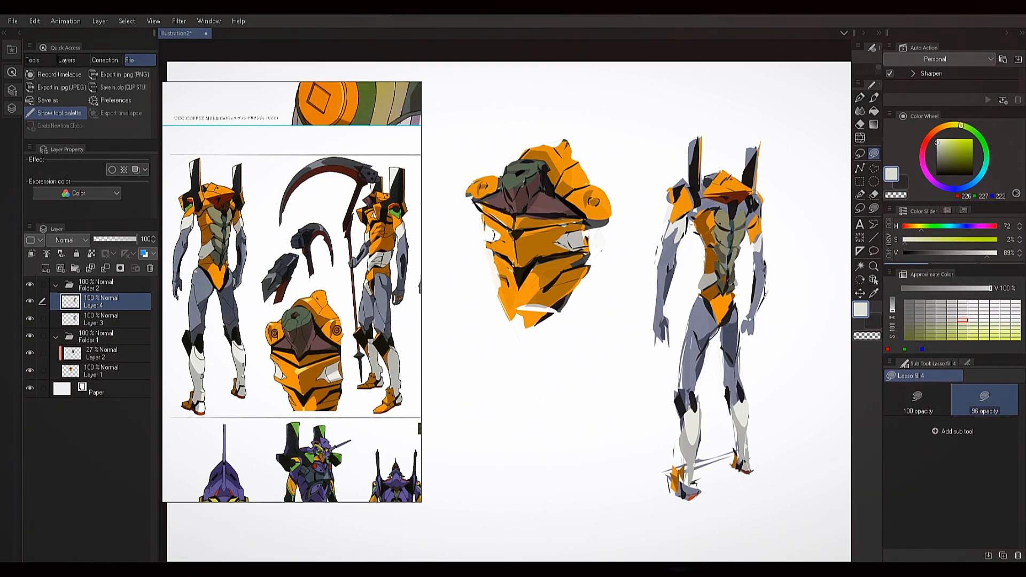
Darken the pale grey to 82% and 72% brightness, and shade the near upper arm's white armour
left_click(980, 259)
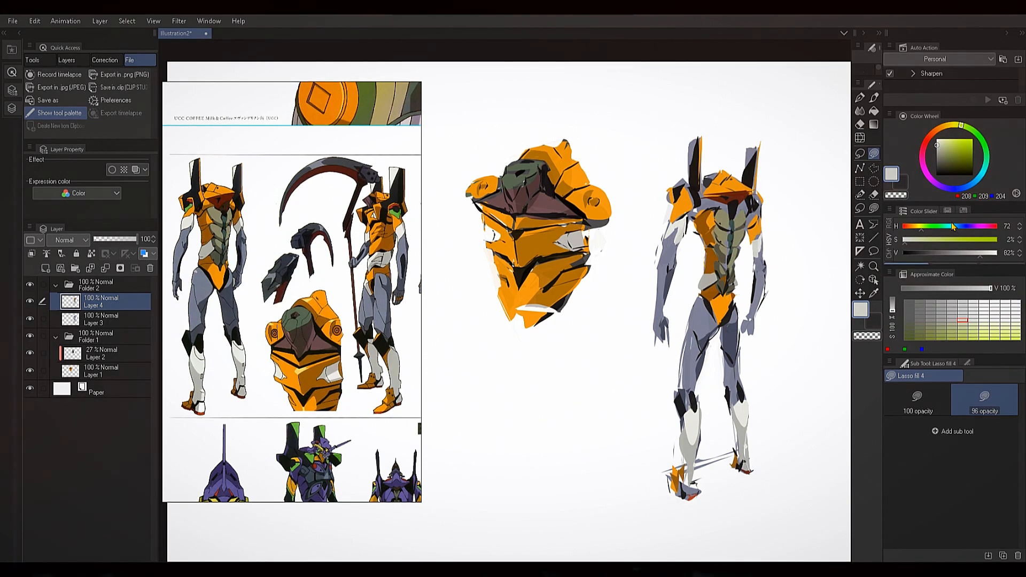
left_click(971, 255)
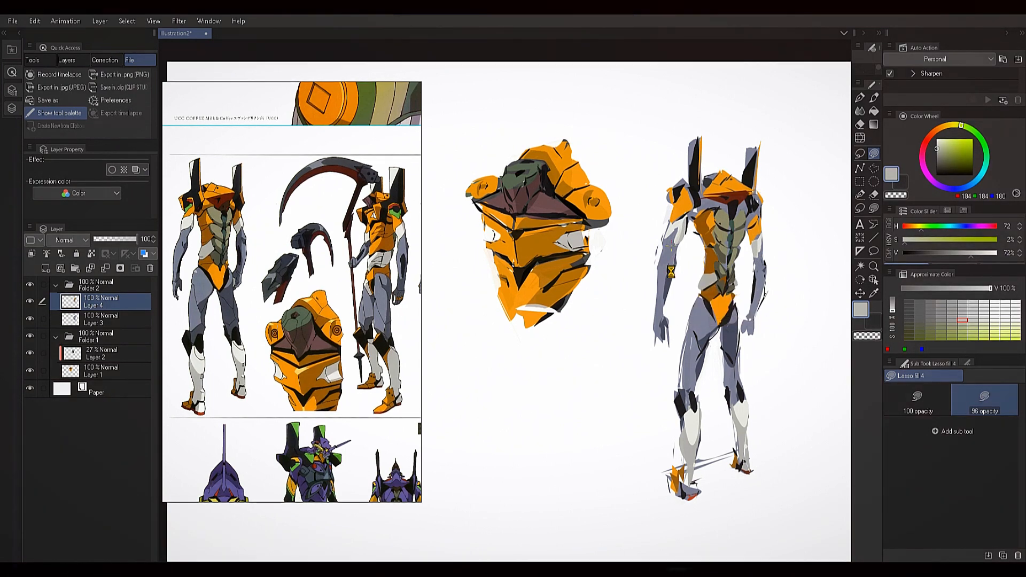
key("alt")
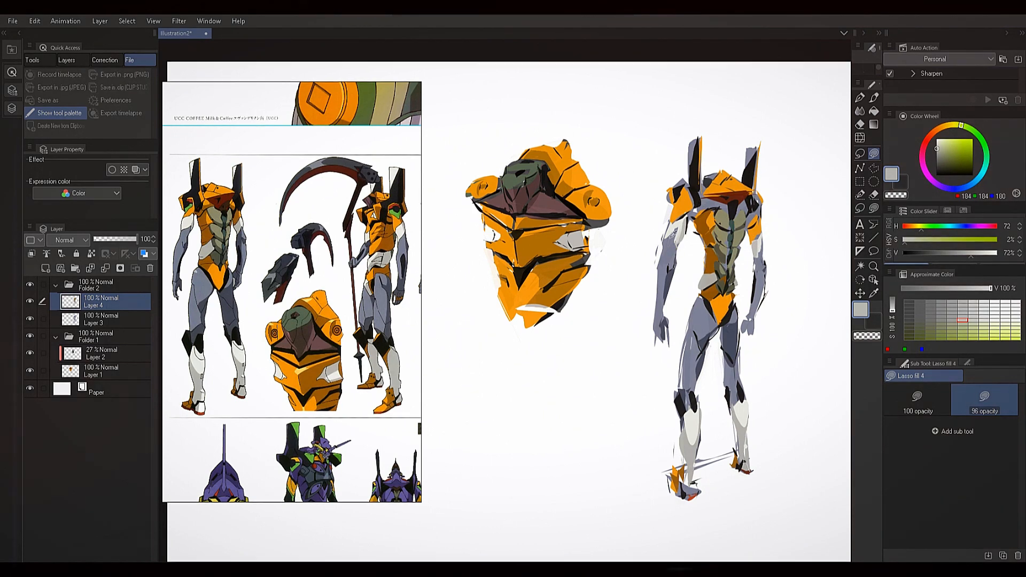
left_click(675, 251, "alt")
Sharpen the near shoulder's edges with near-black and dark blue-grey, and trim its outer outline with white
left_click(750, 181, "alt")
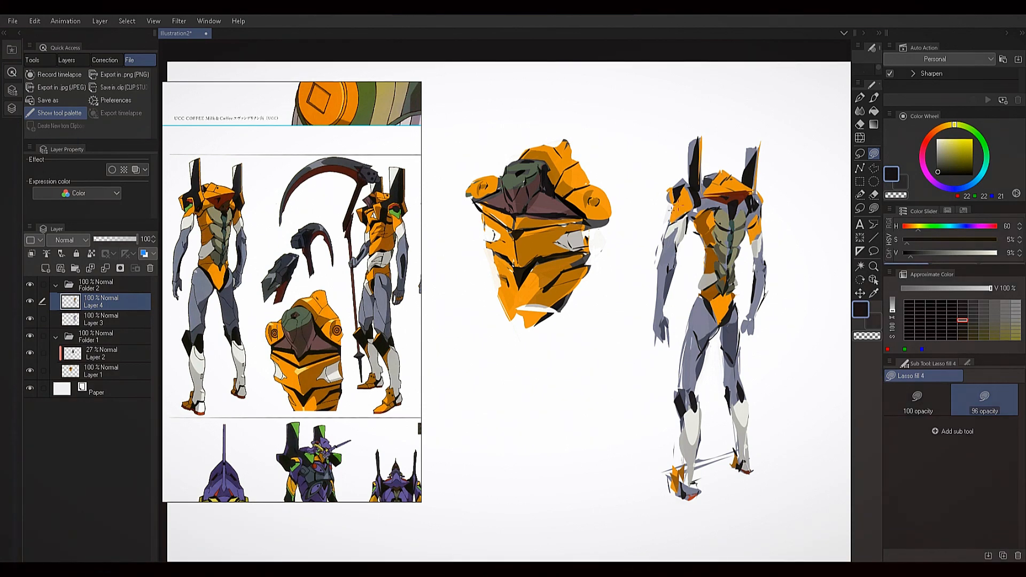
left_click(658, 215, "alt")
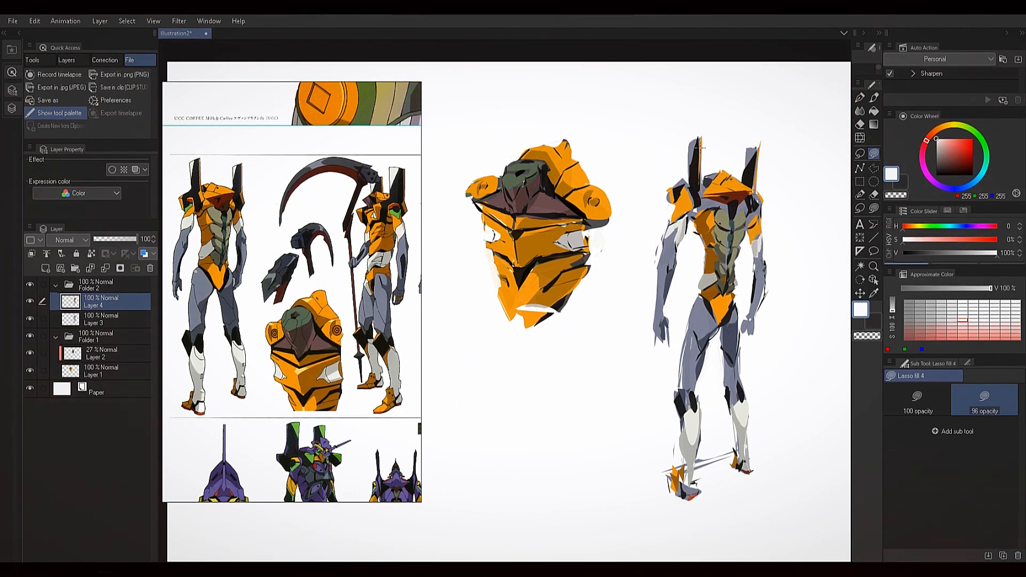
left_click(695, 203, "alt")
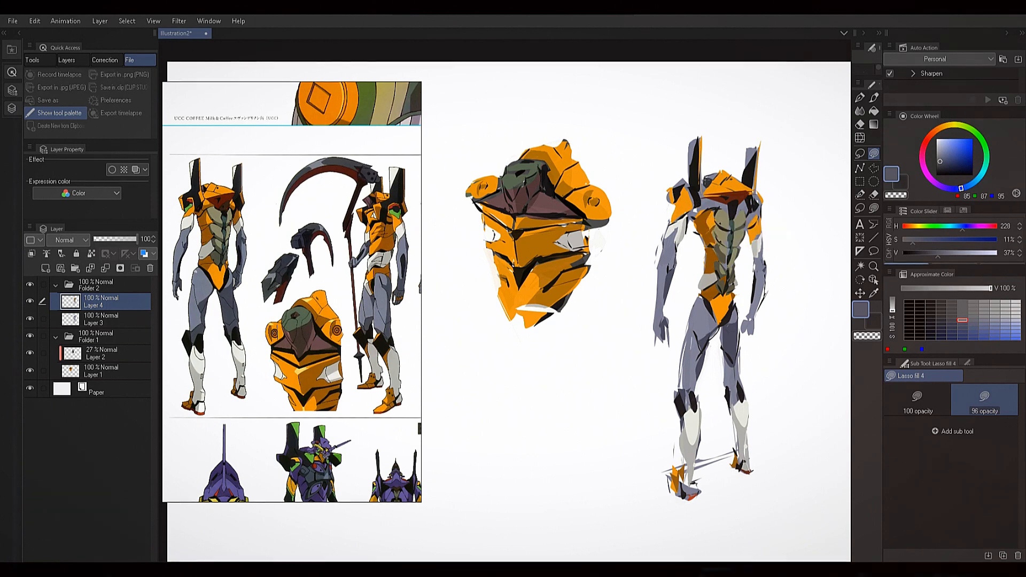
left_click(696, 202, "alt")
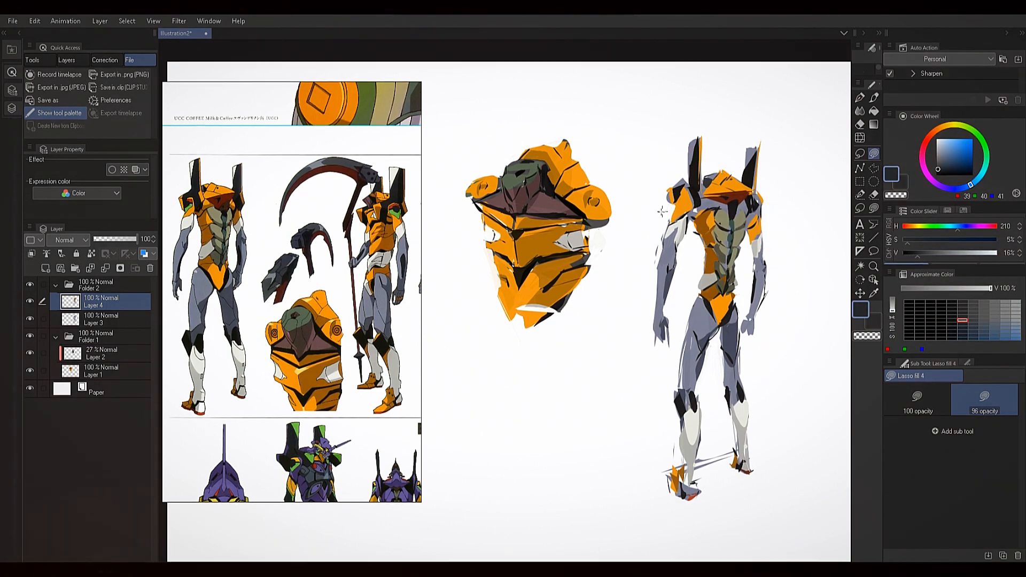
Add near-black accents around the near and far shoulder armour, using colour sampled from the figure
left_click(678, 203, "alt")
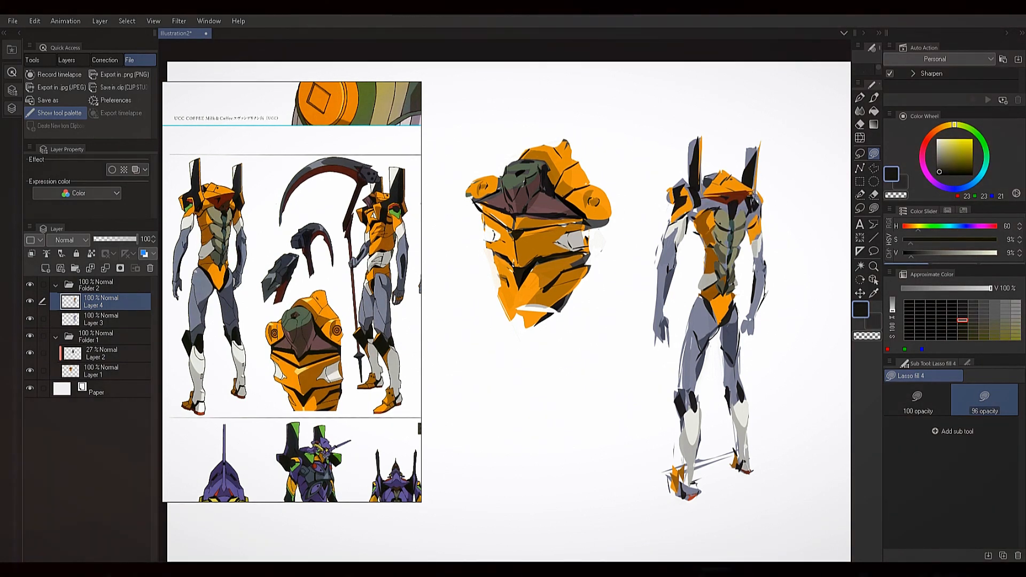
left_click(754, 198, "alt")
left_click(754, 202, "alt")
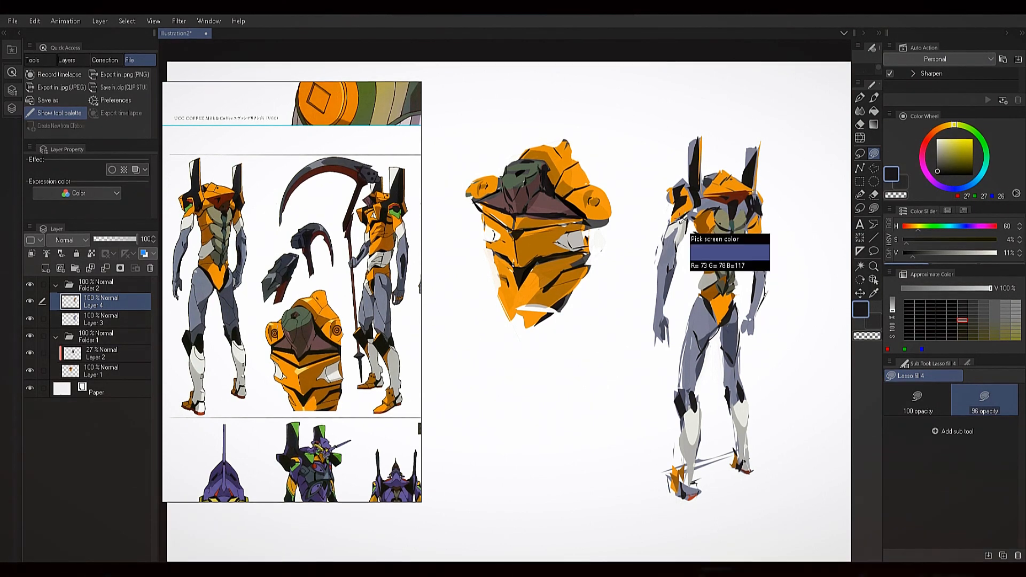
Fill the sides of the shoulder pylons with mid and pale grey sampled from the near upper arm
left_click(685, 223, "alt")
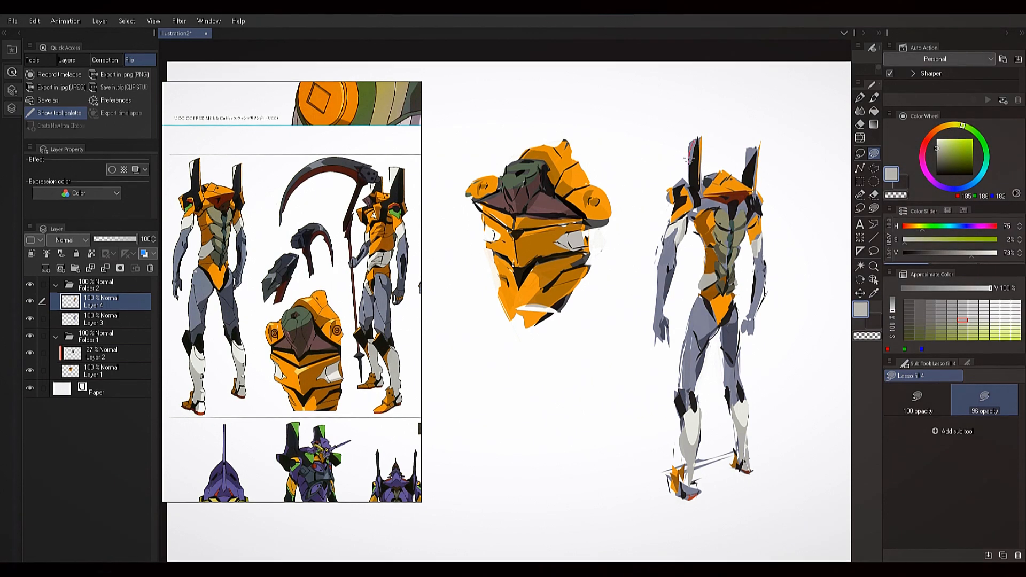
mouse_move(688, 162)
left_mouse_down()
mouse_move(696, 143)
mouse_move(688, 163)
left_mouse_up()
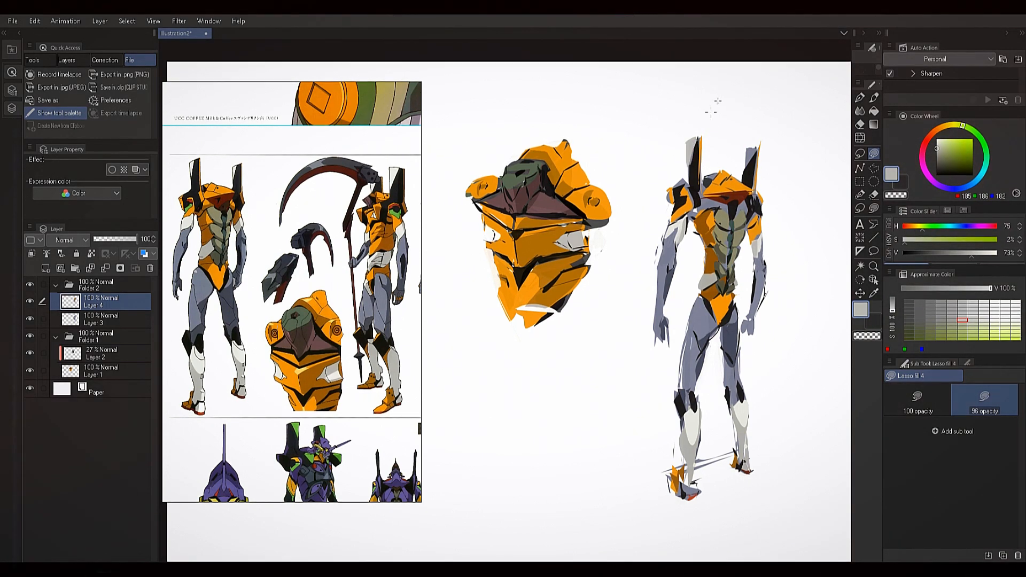
left_click(681, 221, "alt")
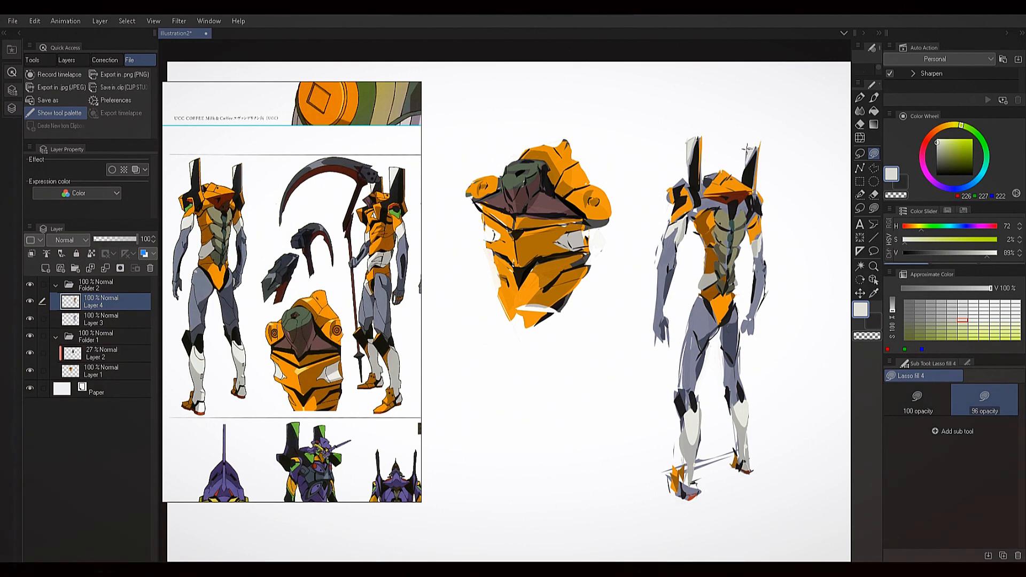
key("alt")
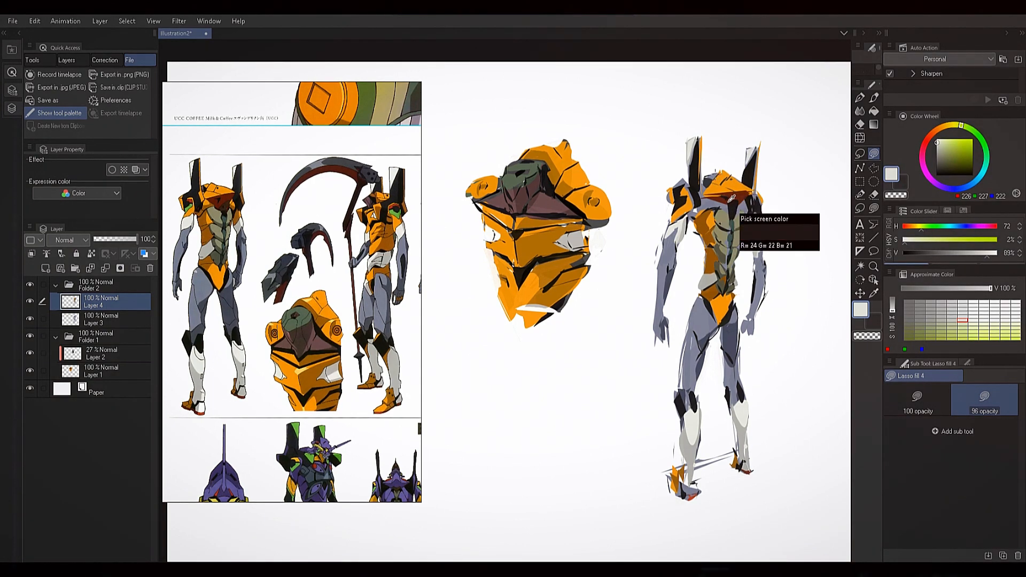
key("alt")
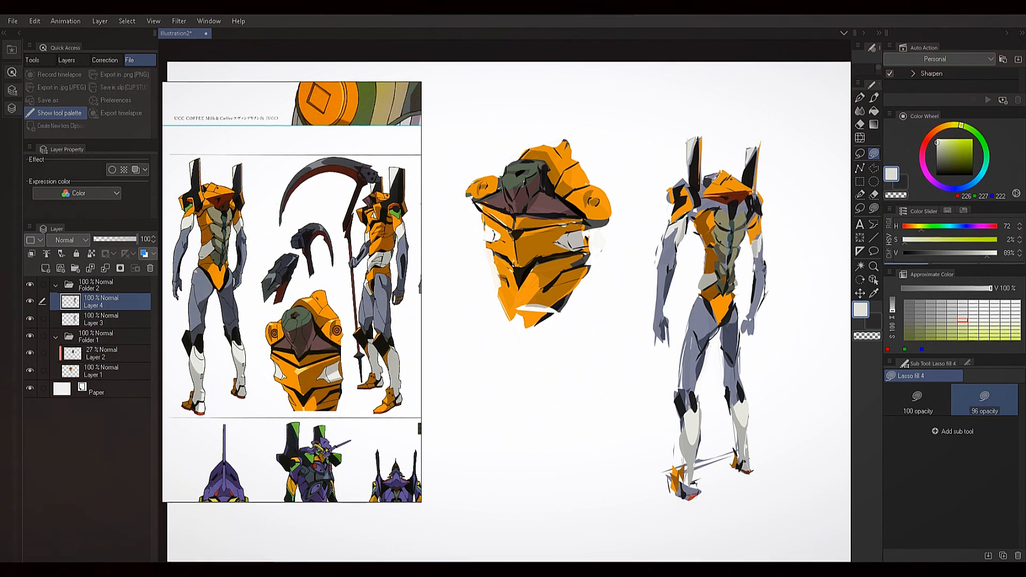
Refine the collar and far shoulder armour with near-black and orange fills sampled from the figure
left_click(734, 201, "alt")
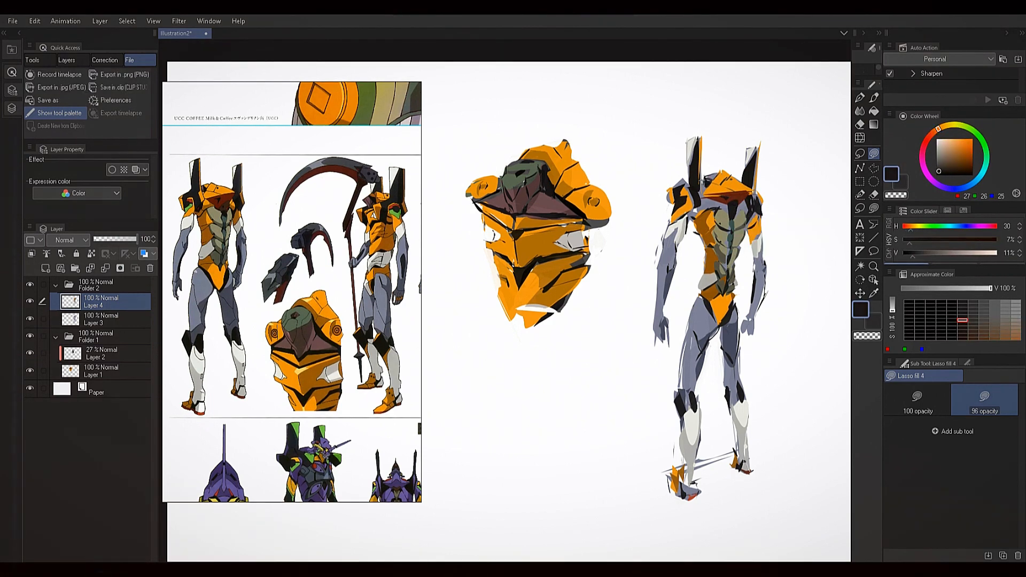
left_click(724, 167, "alt")
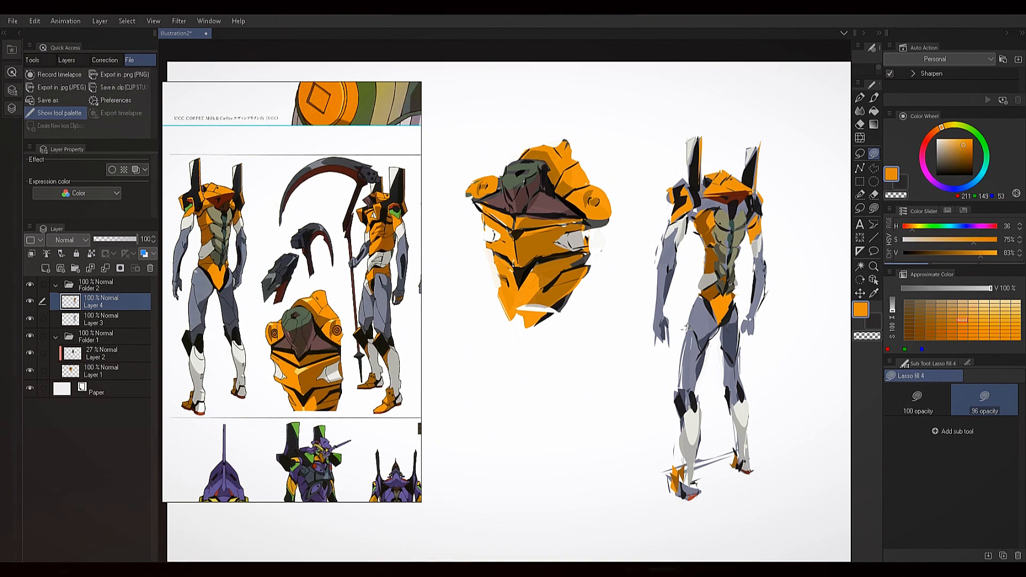
left_click_drag(686, 332, 683, 320)
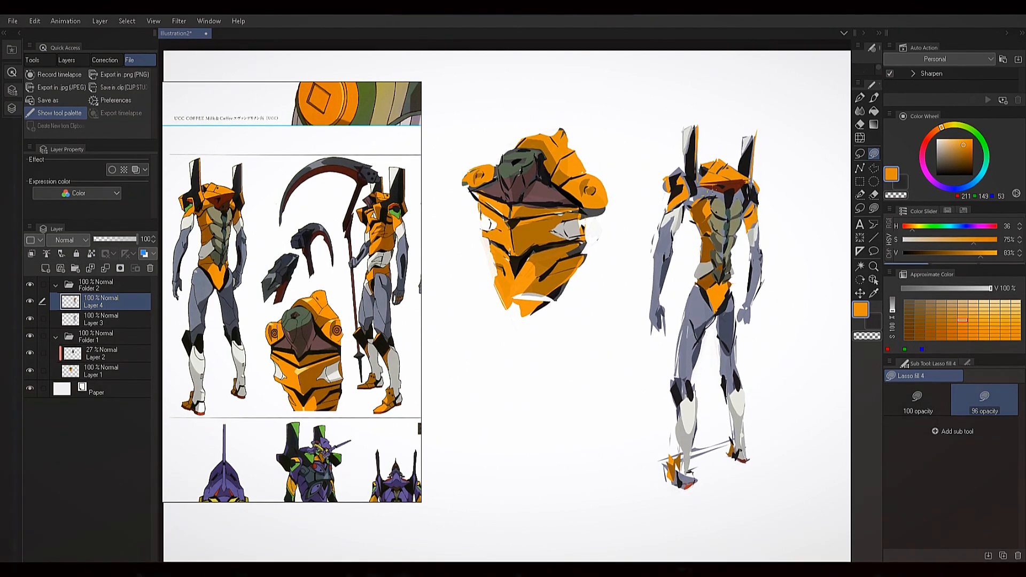
left_click(753, 221, "alt")
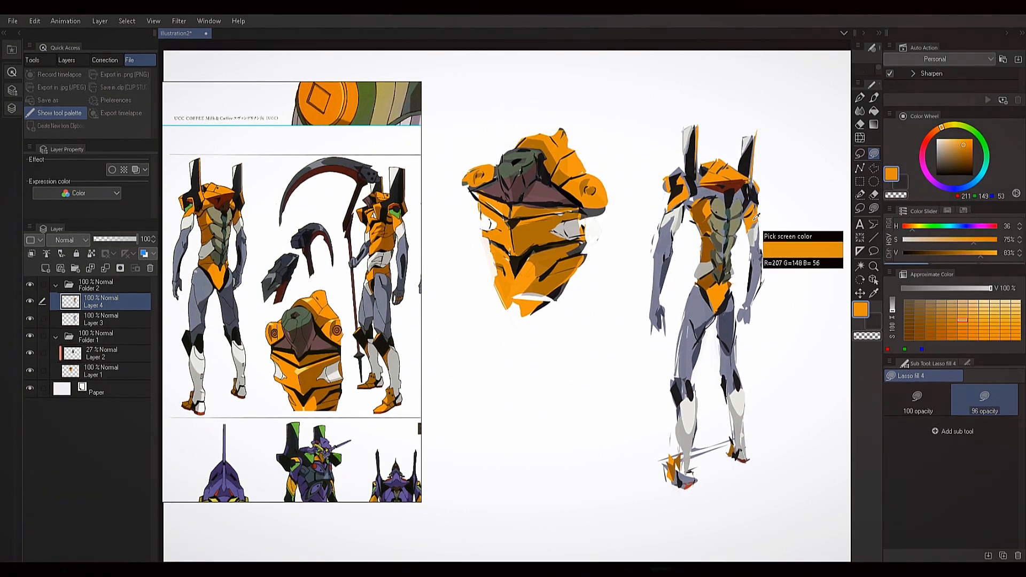
left_click(758, 195, "alt")
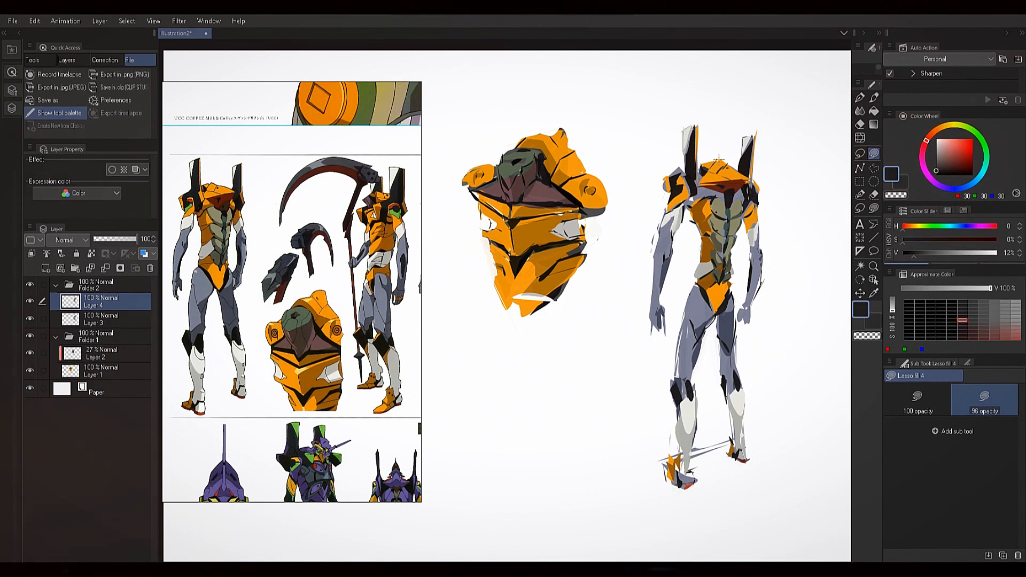
Touch up the white armour with pale and mid grey sampled from the near upper arm
left_click(686, 210, "alt")
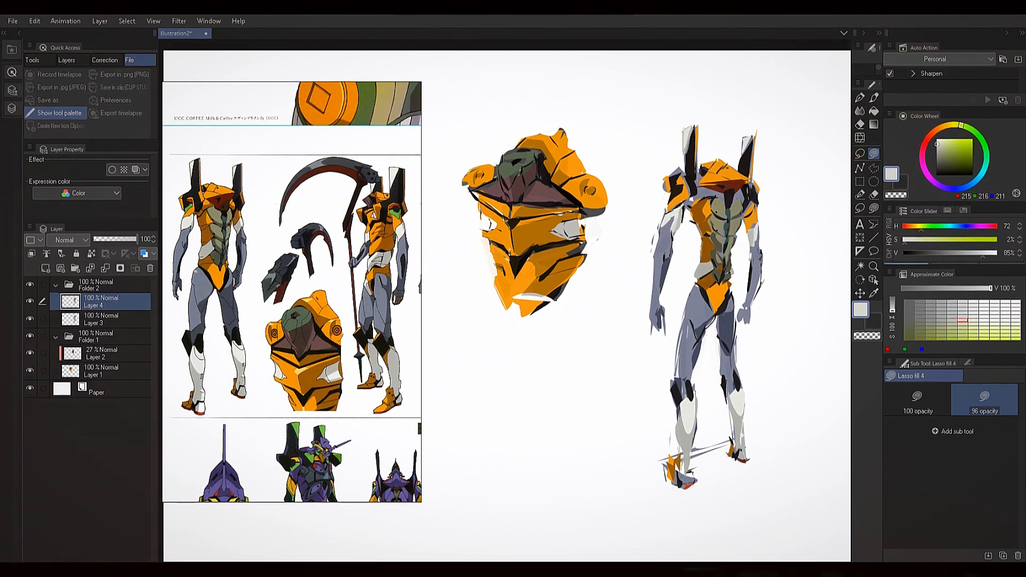
left_click(685, 207, "alt")
left_click(684, 209, "alt")
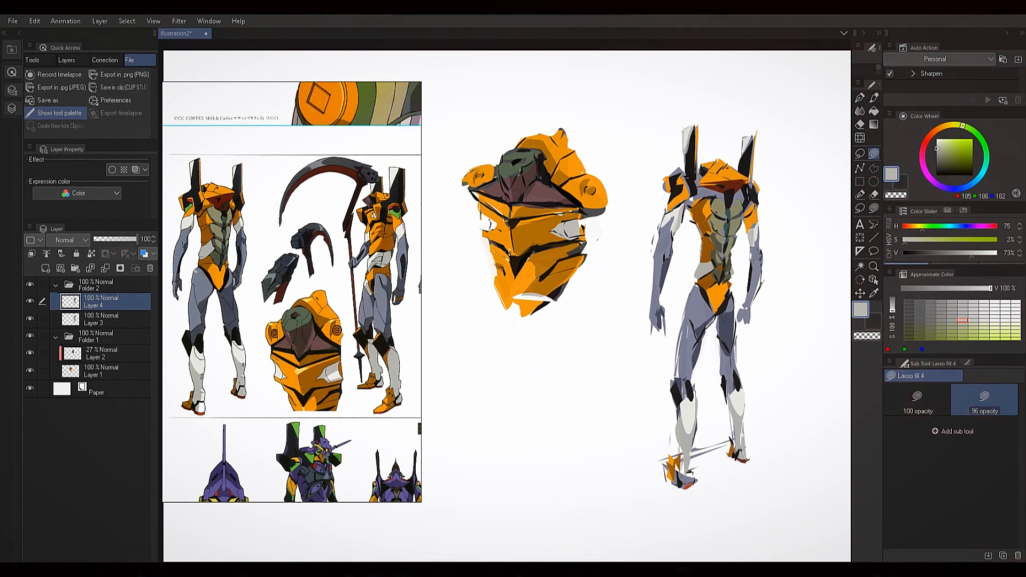
Refine the far shoulder and upper arm with orange, warm grey, brown and near-black, sampling from the reference figure and the painting
left_click(719, 169, "alt")
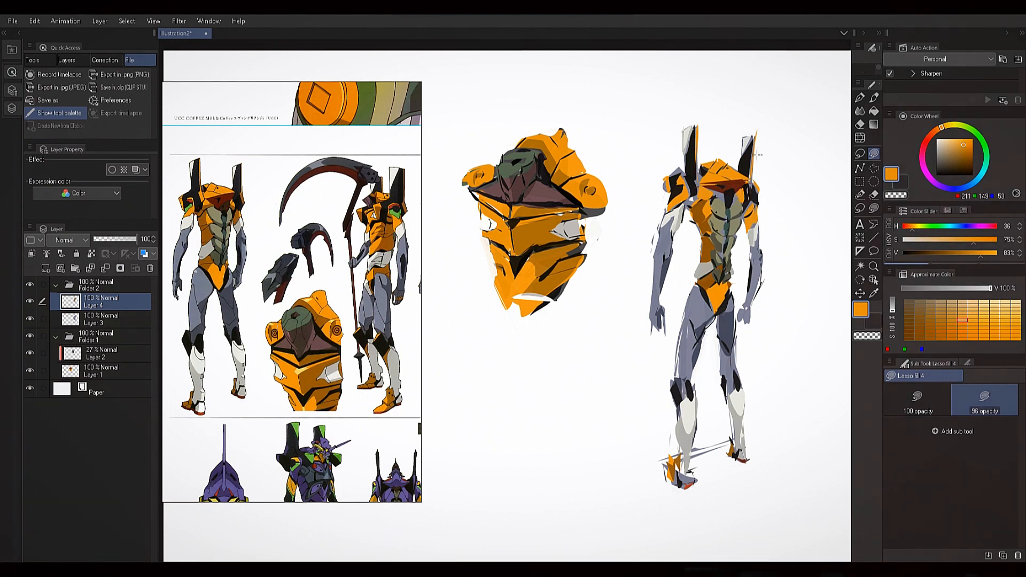
left_click(245, 227, "alt")
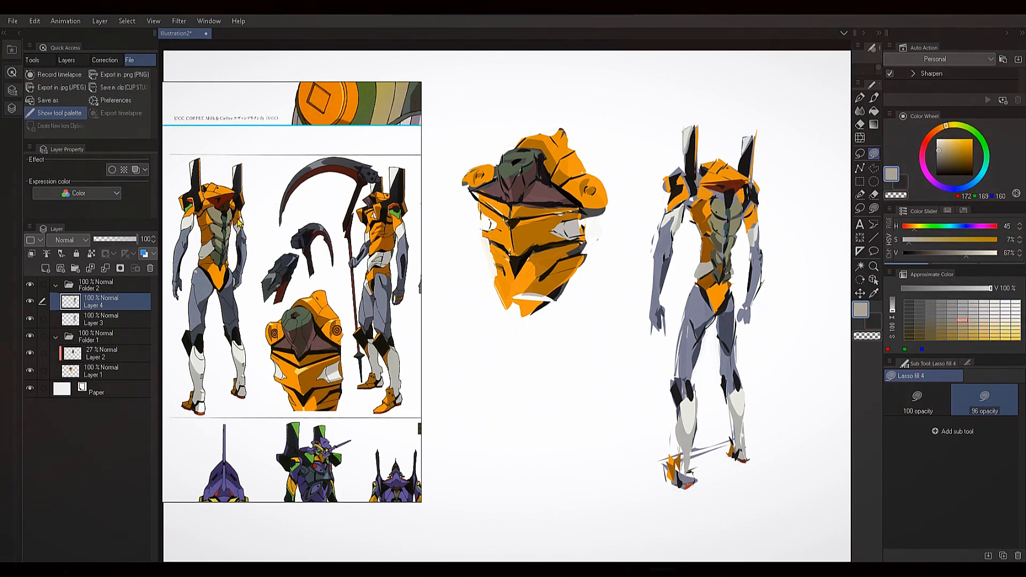
left_click(244, 231, "alt")
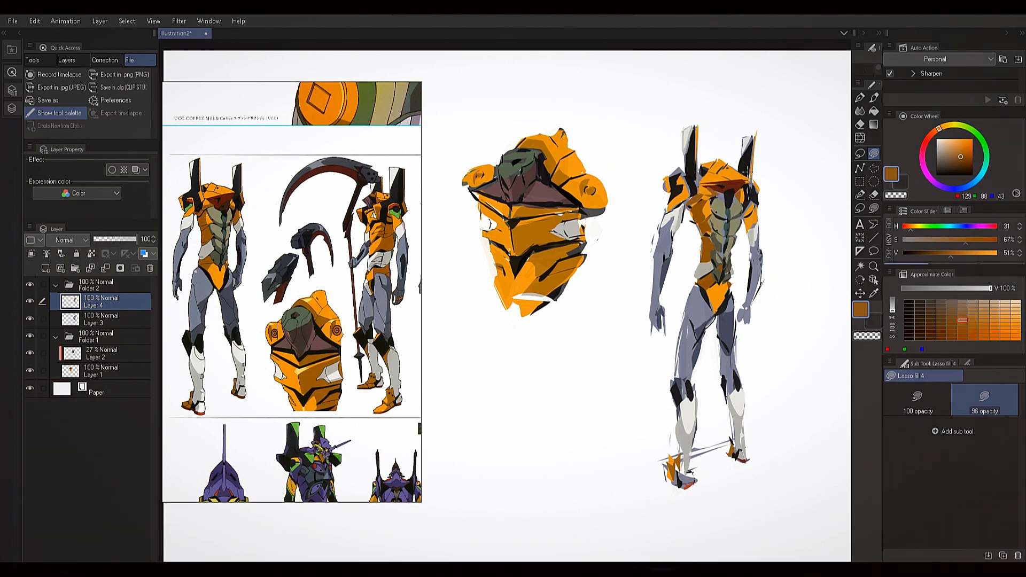
left_click(749, 185, "alt")
left_click(696, 203, "alt")
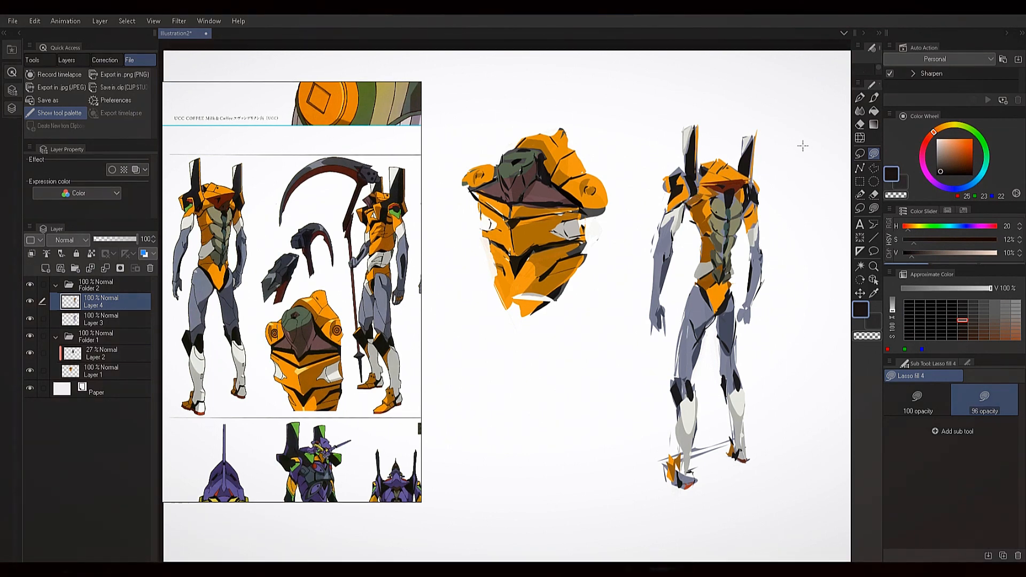
Refine the figure's collar and upper chest with grey-green, dark red, brown and orange fills sampled from the reference figure and the painting
left_click(742, 210, "alt")
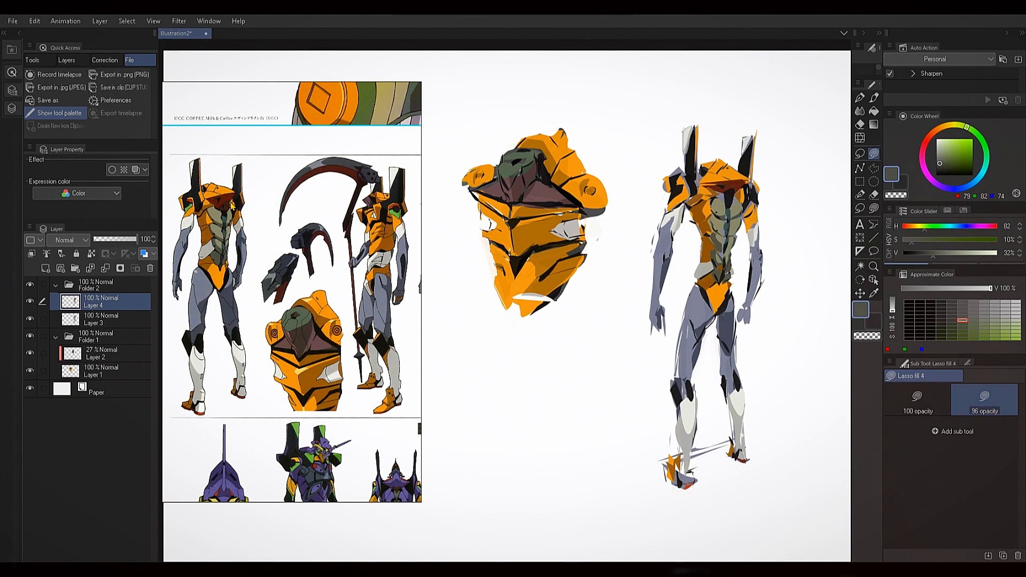
left_click(233, 203, "alt")
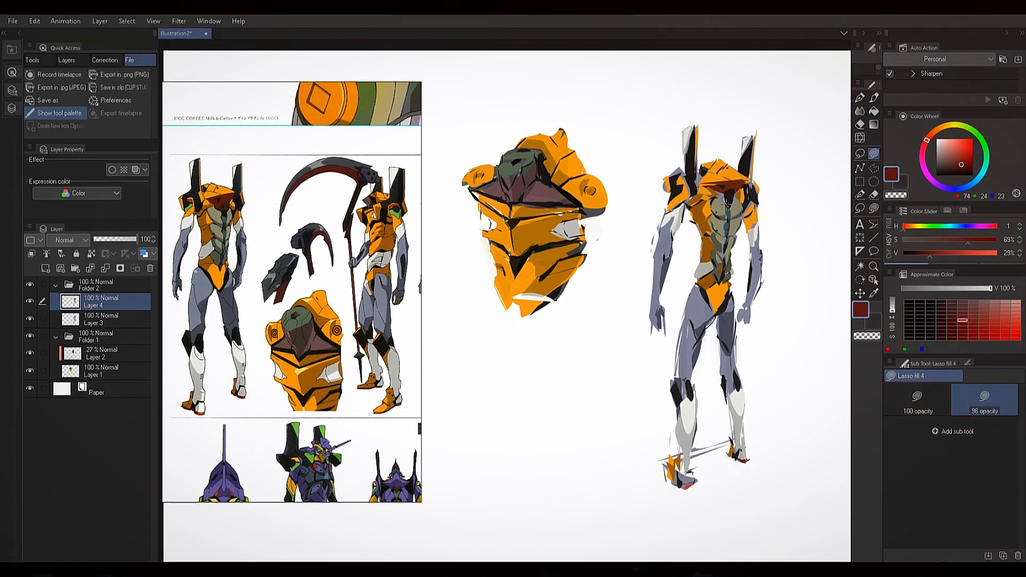
left_click(234, 216, "alt")
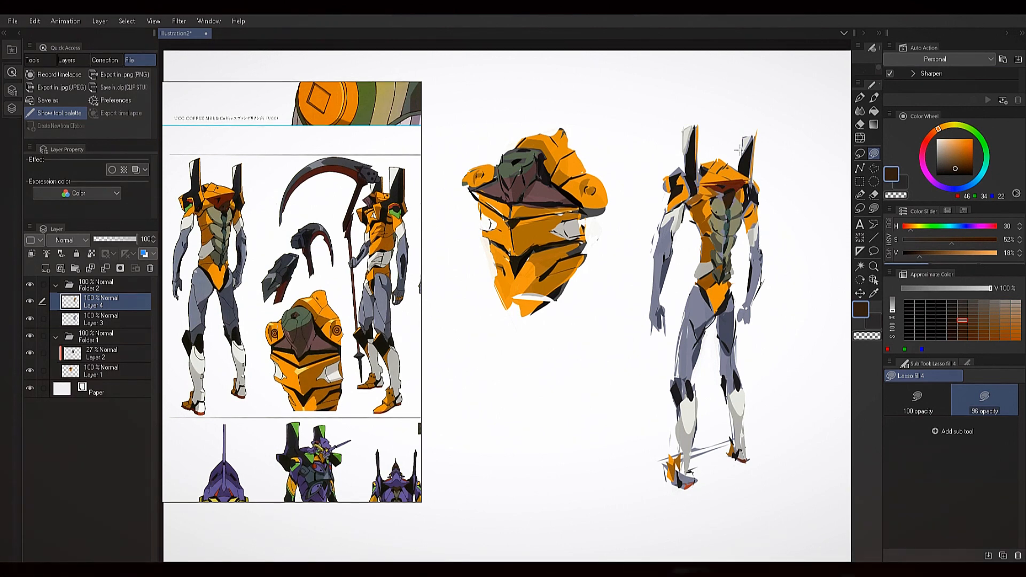
left_click(728, 184, "alt")
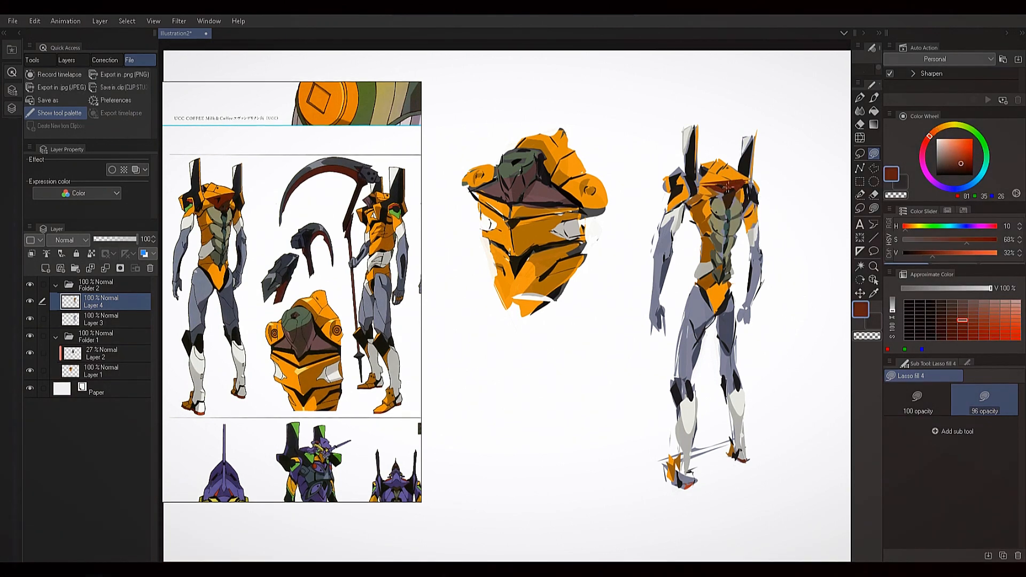
left_click(732, 184, "alt")
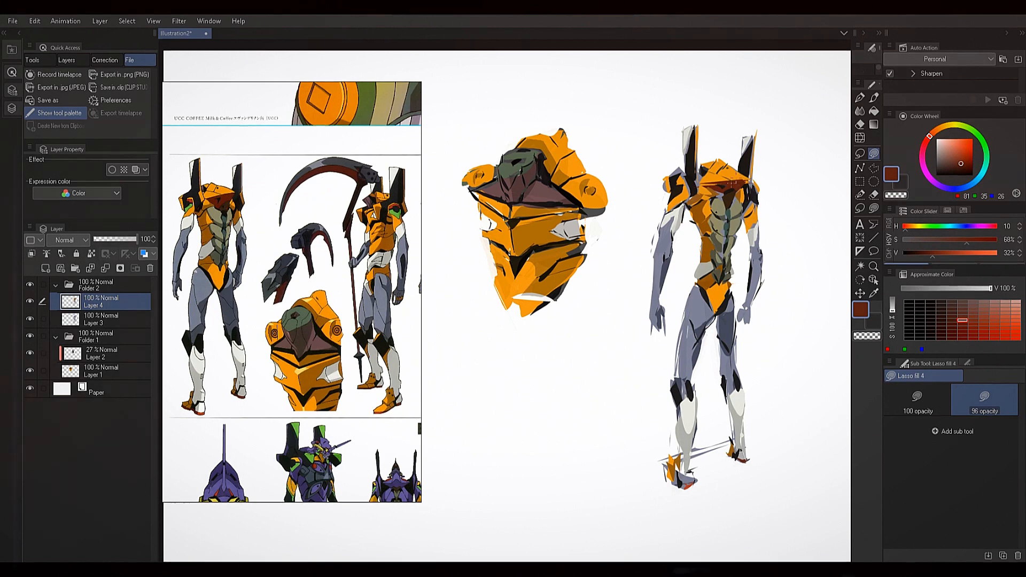
left_click(730, 183, "alt")
left_click(728, 183, "alt")
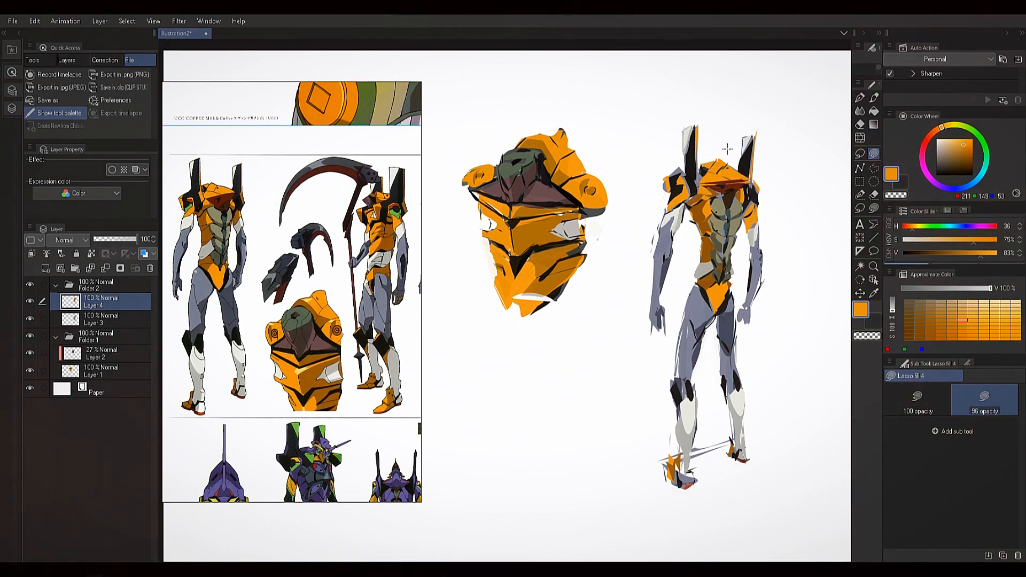
Refine the abdomen and waist with lasso fills in pale grey, olive grey and near-black sampled from the painted torso
left_click(676, 217, "alt")
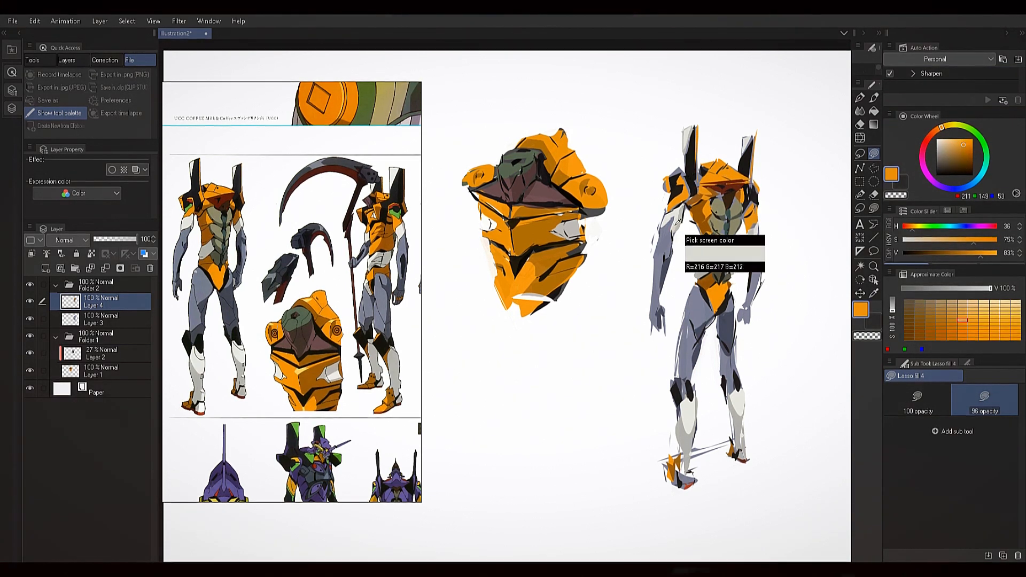
left_click_drag(682, 196, 734, 260)
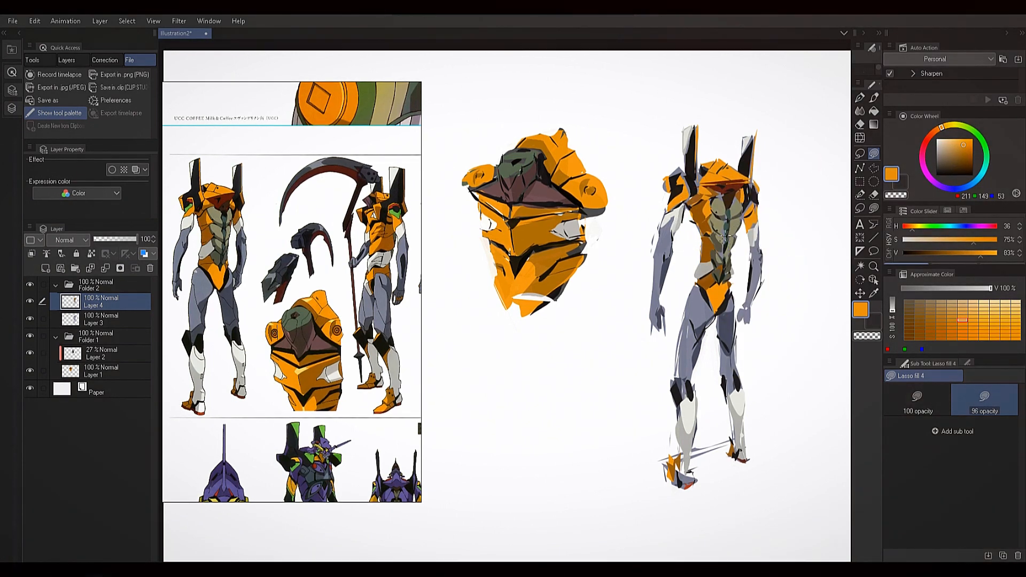
left_click(723, 242, "alt")
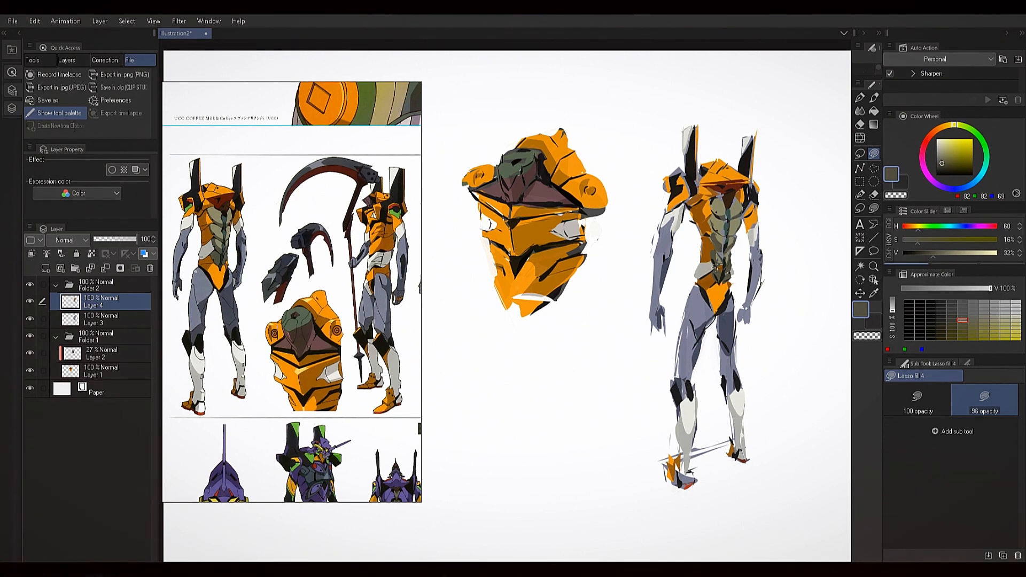
left_click(714, 270, "alt")
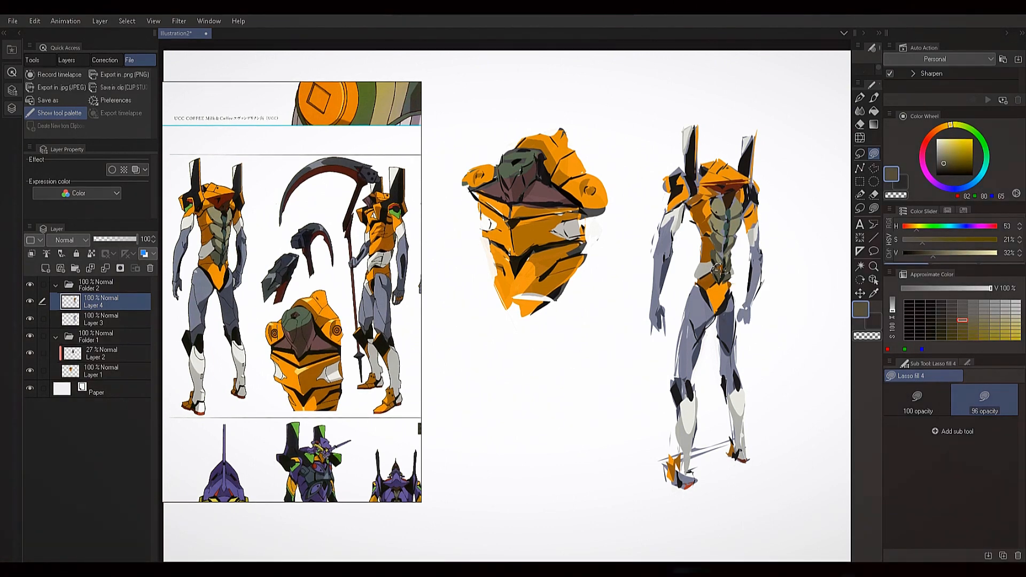
left_click(728, 270, "alt")
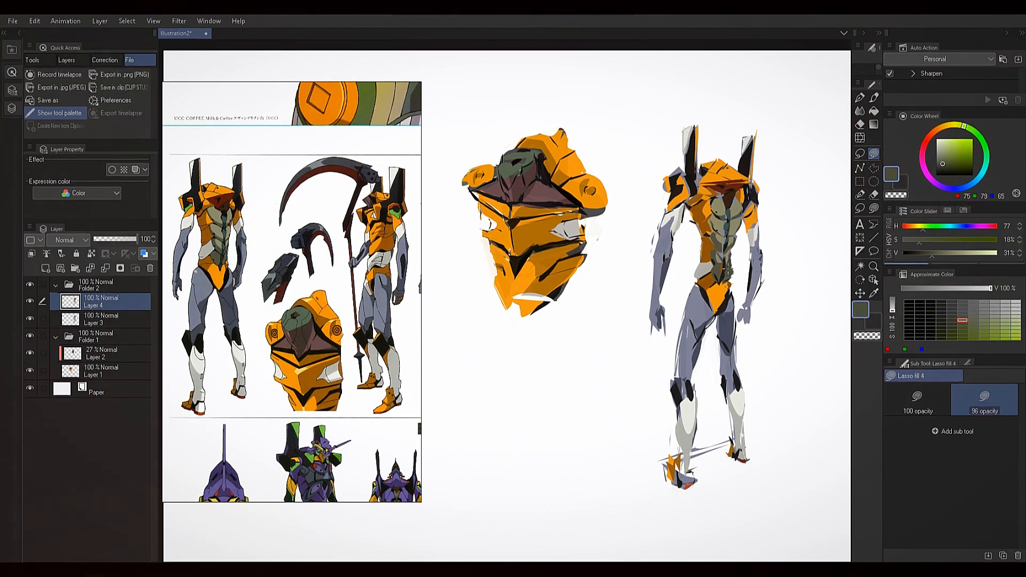
left_click(722, 293, "alt")
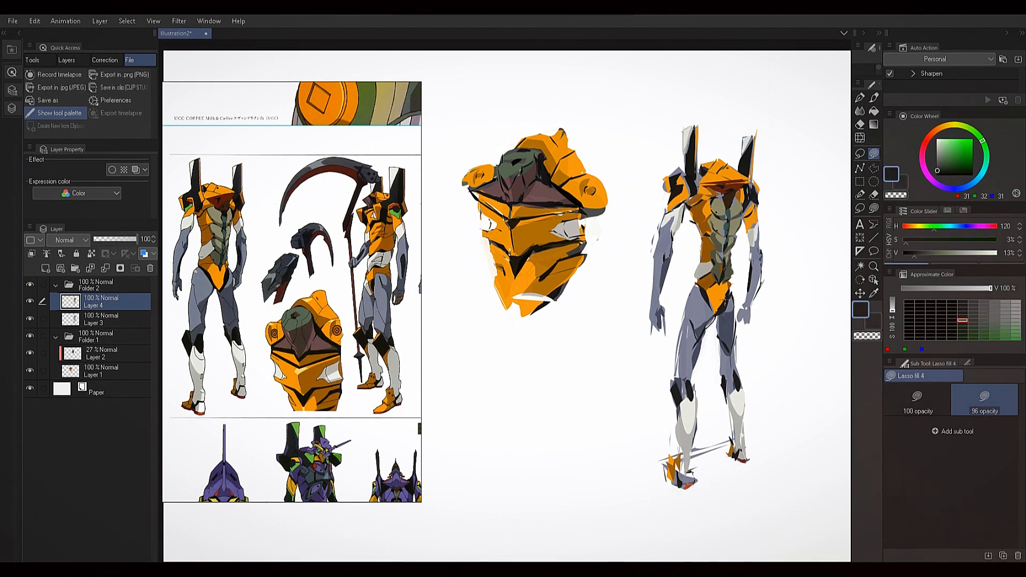
Refine the pelvis armour and its edges with alternating orange and near-black fills sampled from the figure
left_click(738, 272, "alt")
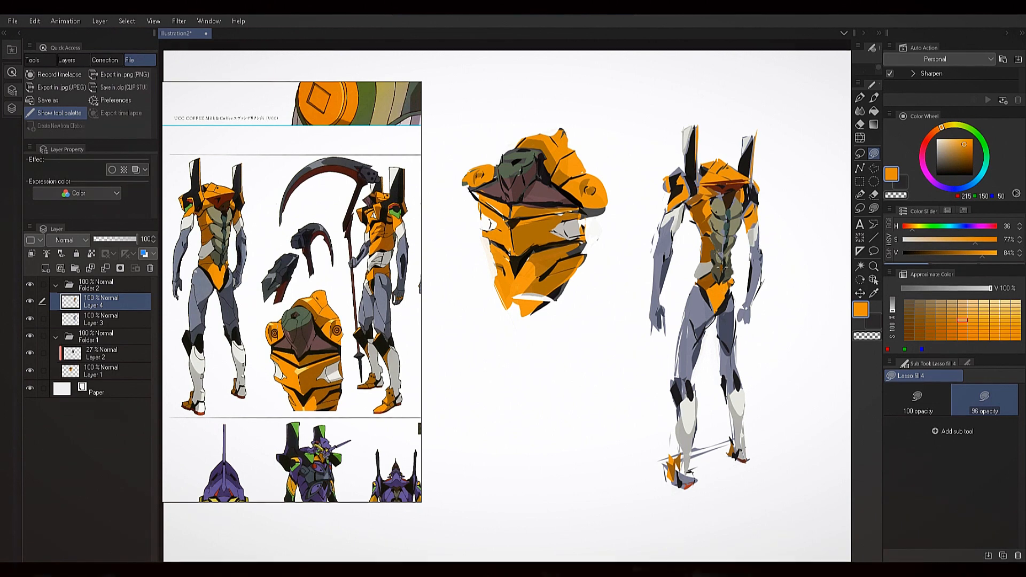
key("alt")
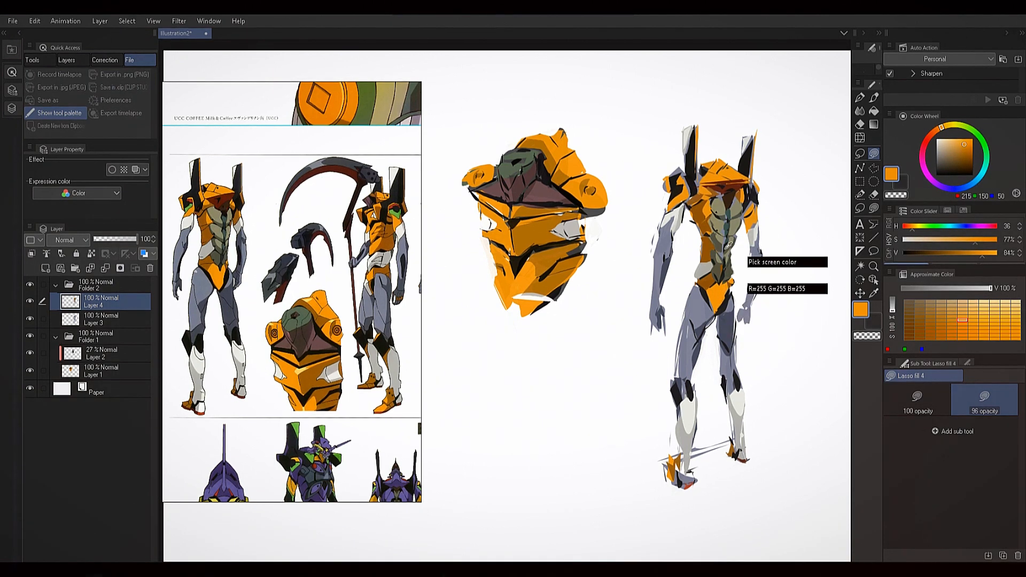
key("alt")
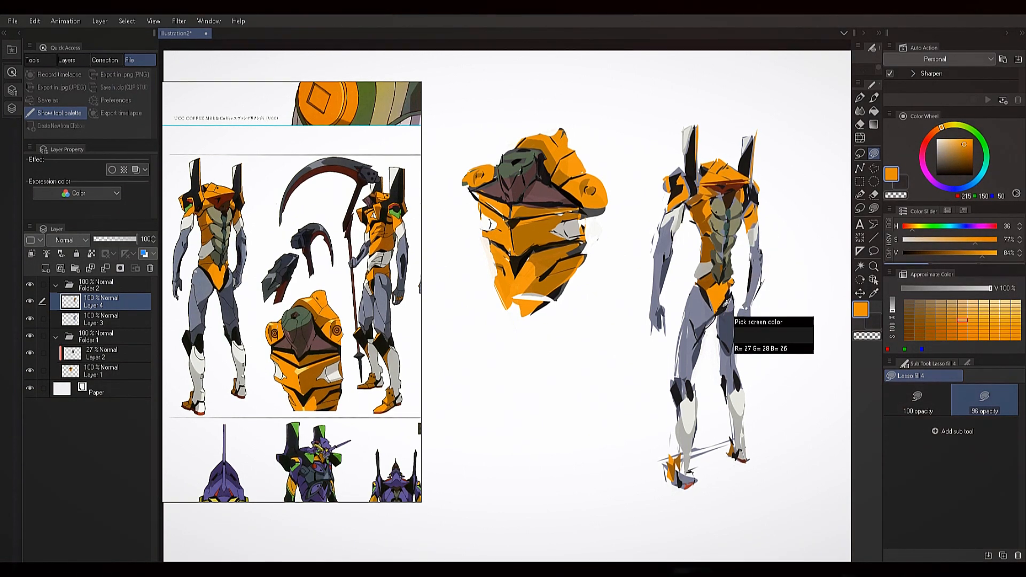
left_click(725, 305, "alt")
left_click_drag(698, 284, 718, 281)
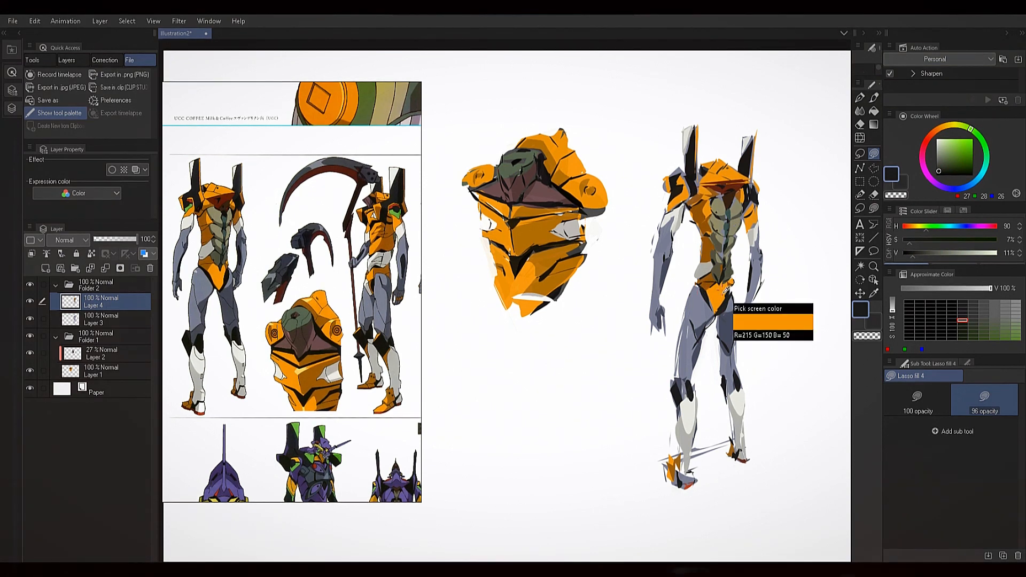
left_click(730, 302, "alt")
left_click(719, 303, "alt")
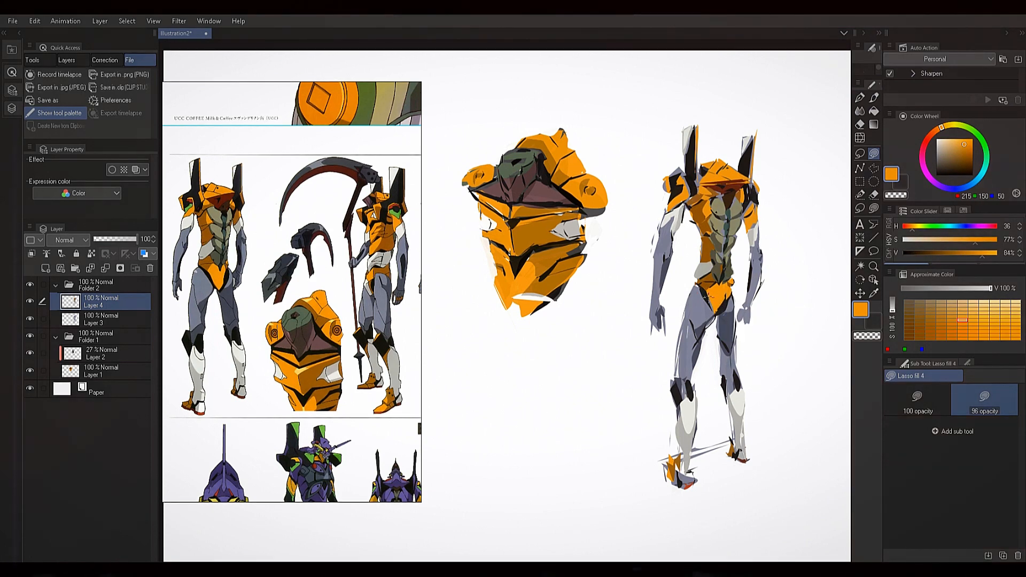
Shade the near thigh with dark and mid slate-grey fills sampled from the painted legs
key("alt")
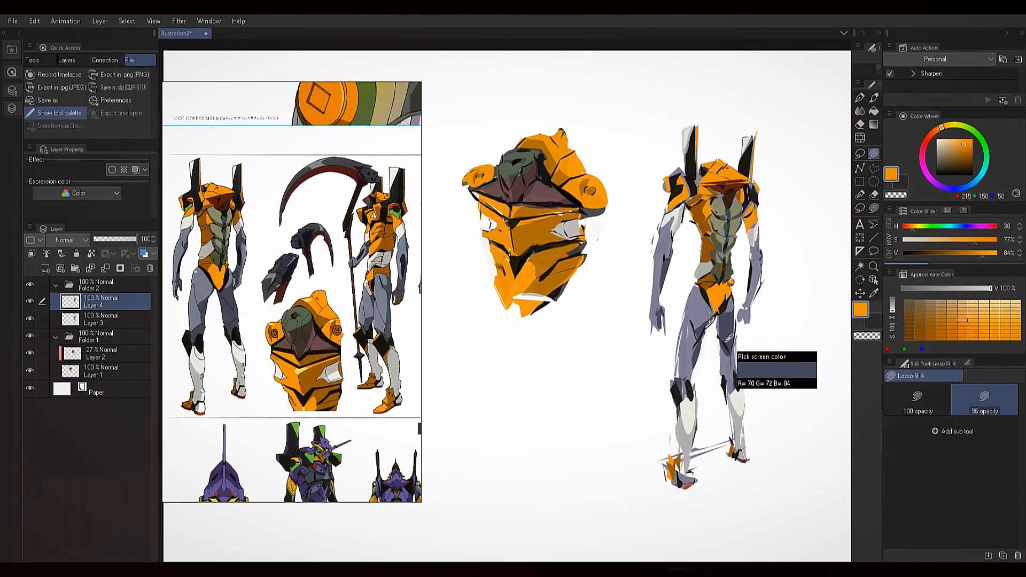
left_click(676, 292, "alt")
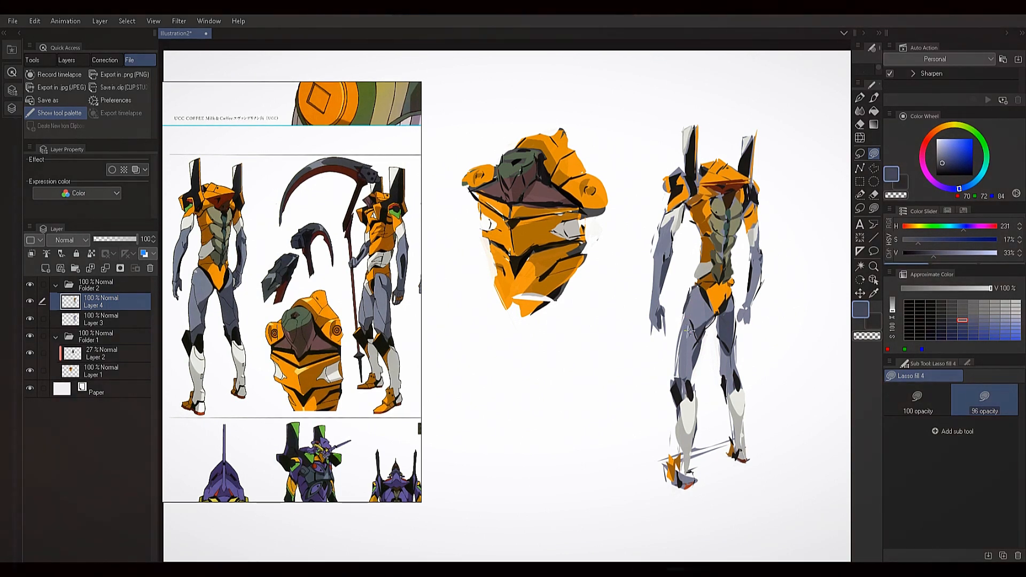
left_click(700, 314, "alt")
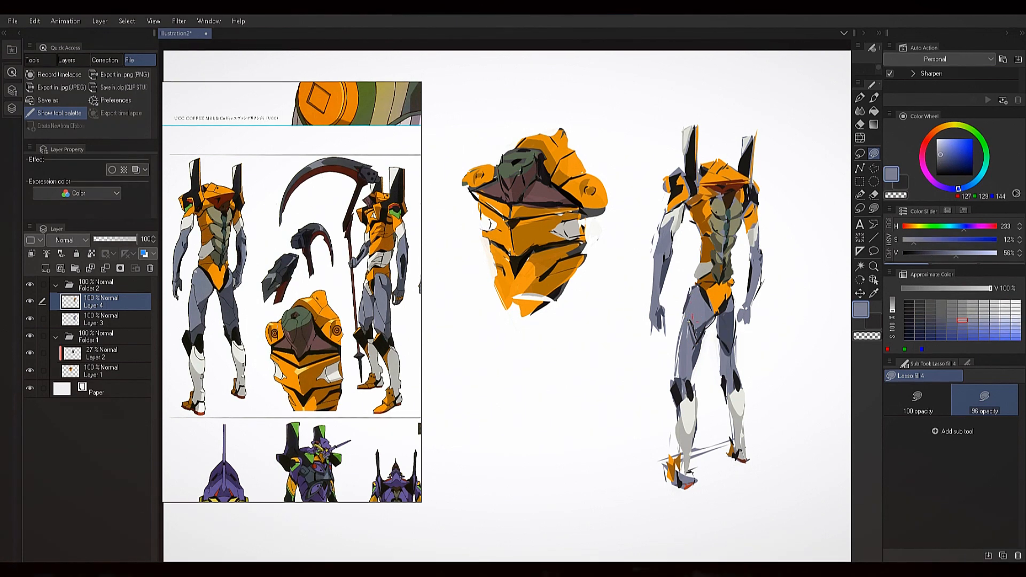
left_click(692, 314, "alt")
left_click_drag(715, 293, 706, 310)
left_click(702, 333, "alt")
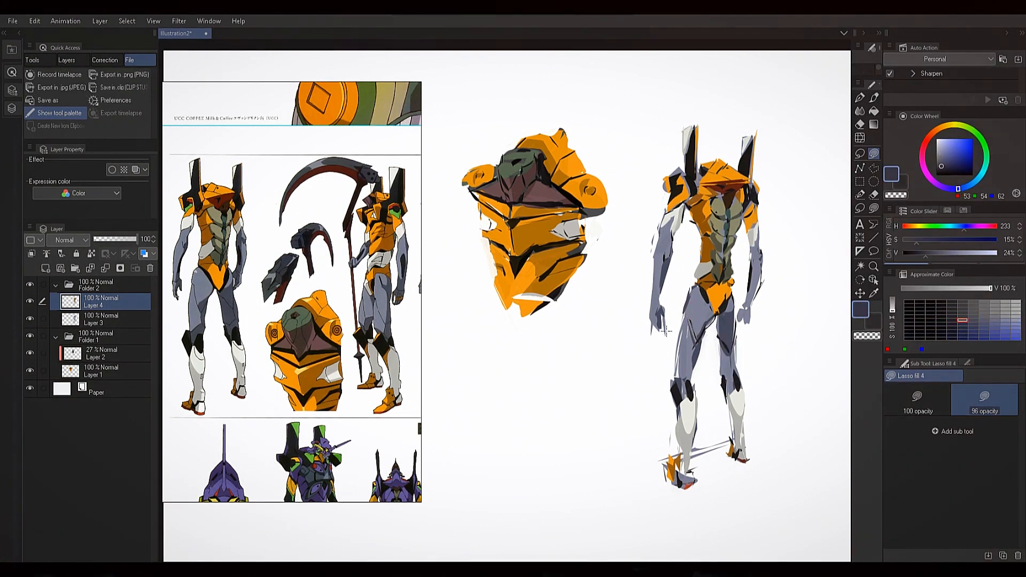
left_click(679, 356, "alt")
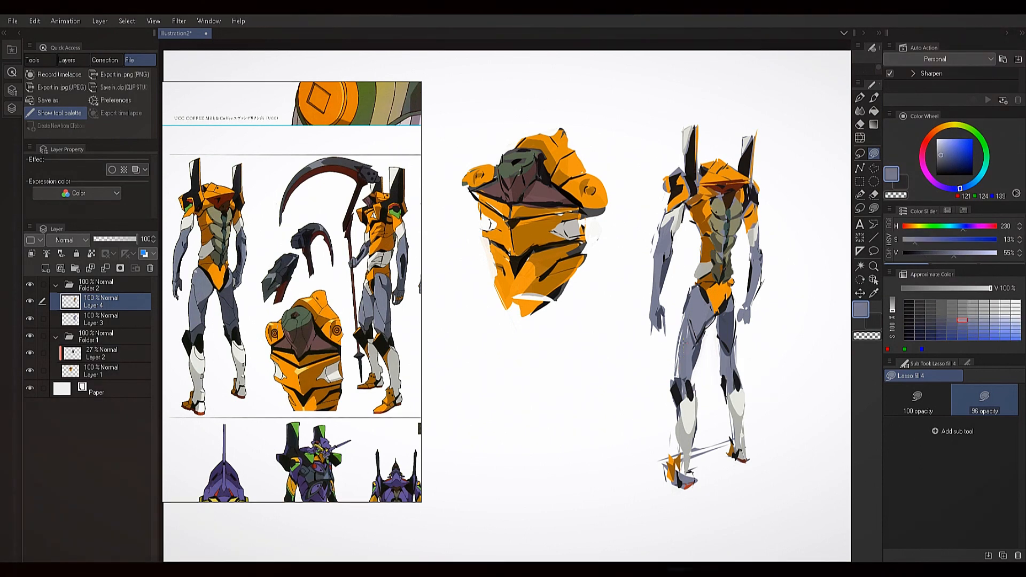
left_click(681, 342, "alt")
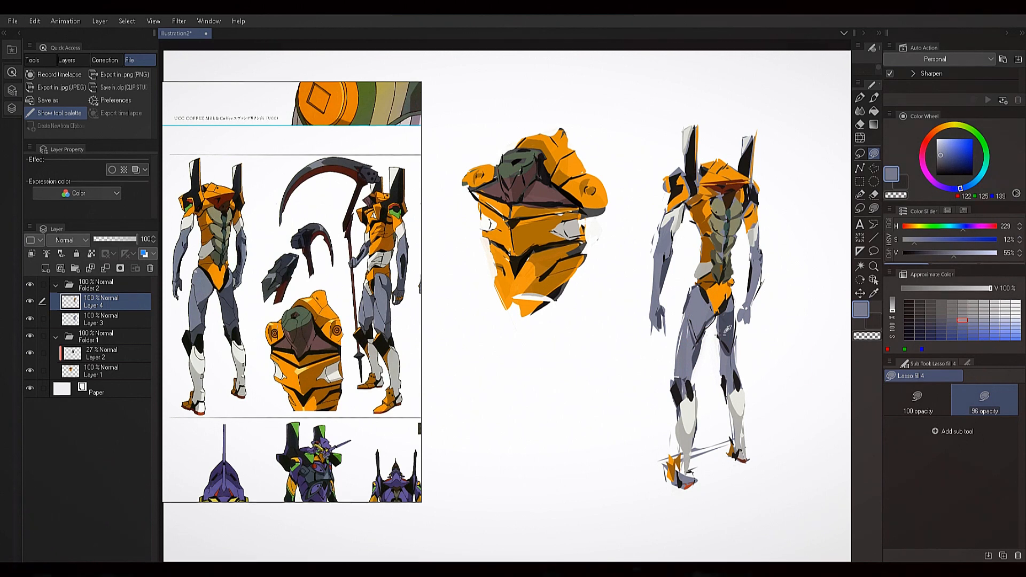
Reshape the far thigh and both knees with mid slate, near-black and dark slate fills sampled from the legs
left_click(730, 326, "alt")
left_click_drag(730, 326, 724, 352)
left_click(725, 349, "alt")
left_click(725, 347, "alt")
left_click(725, 334, "alt")
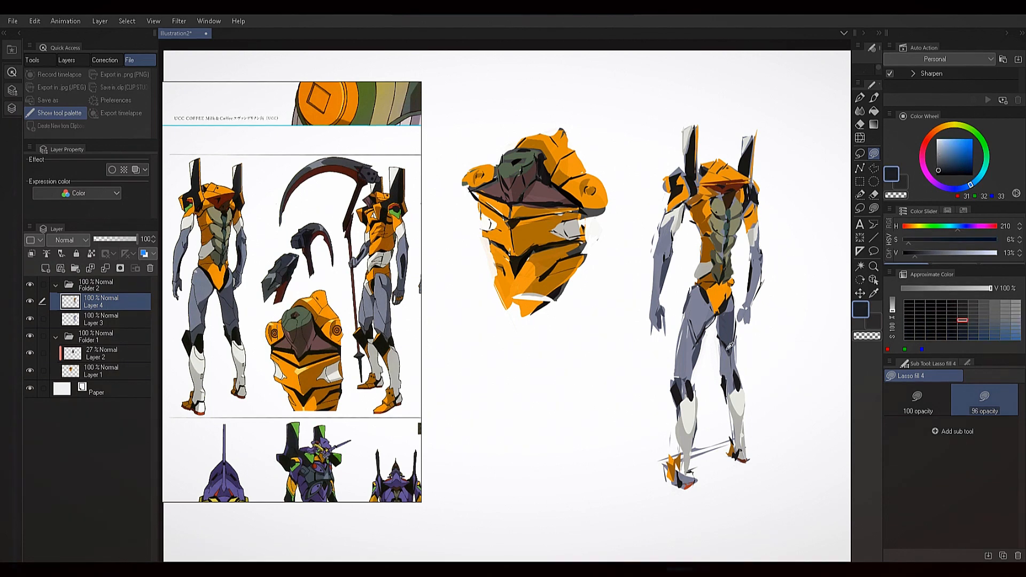
left_click_drag(728, 352, 730, 376)
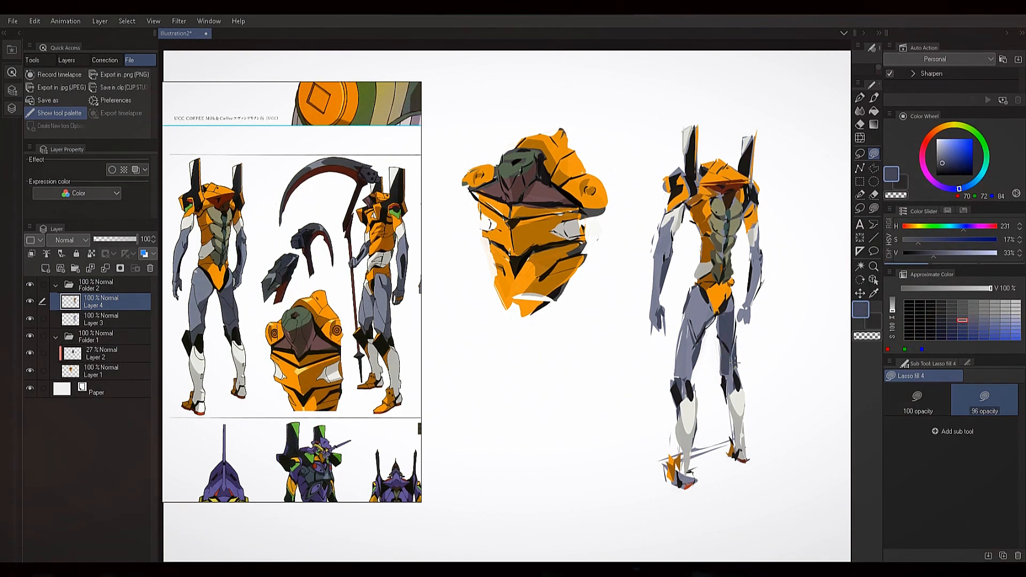
mouse_move(728, 379)
left_mouse_down()
mouse_move(730, 388)
mouse_move(739, 362)
left_mouse_up()
mouse_move(679, 375)
left_mouse_down()
mouse_move(694, 357)
mouse_move(695, 380)
mouse_move(678, 378)
left_mouse_up()
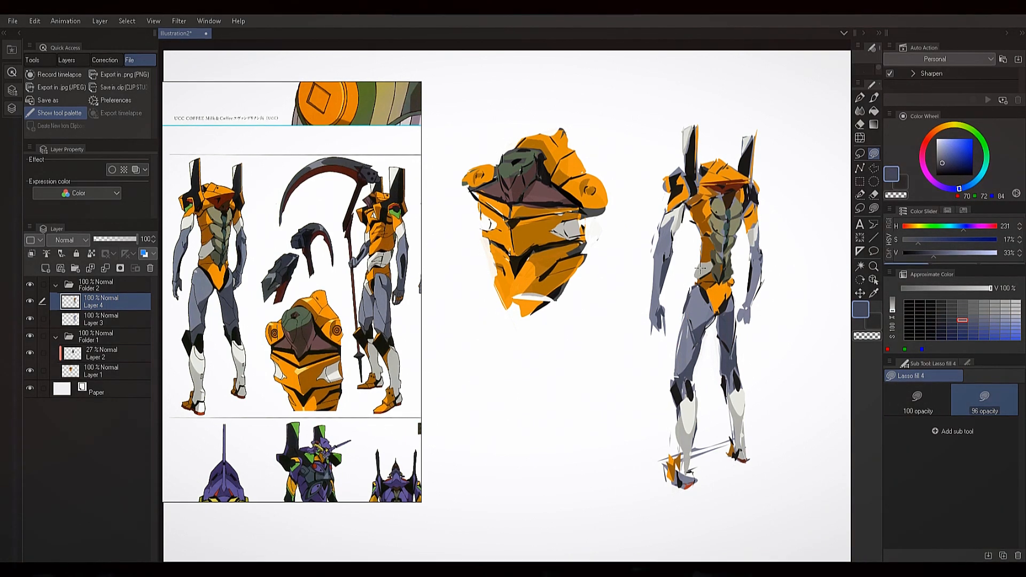
Touch up the hips and upper thighs with light and dark slate-grey fills sampled from the near thigh
left_click(711, 313, "alt")
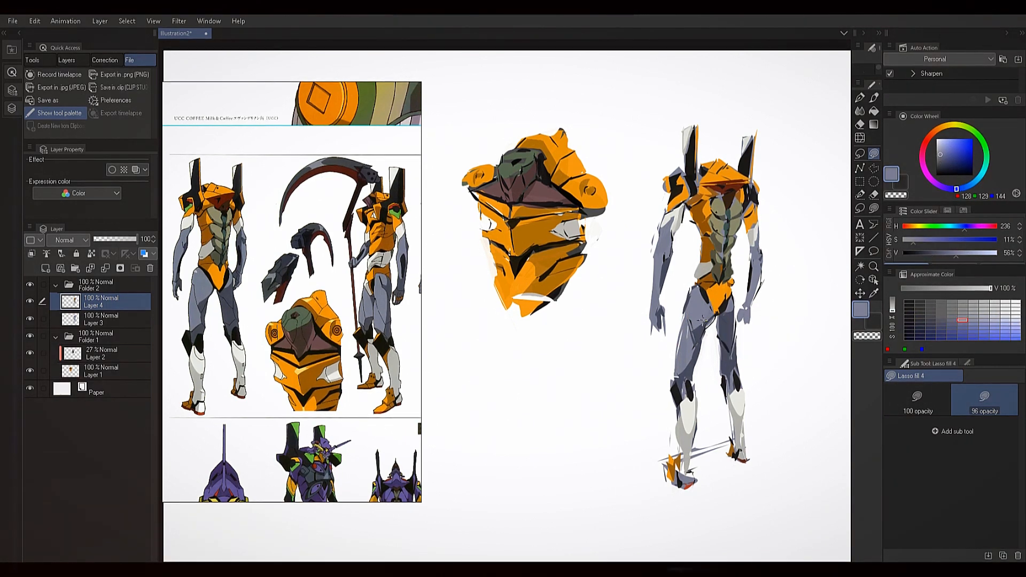
left_click(711, 314, "alt")
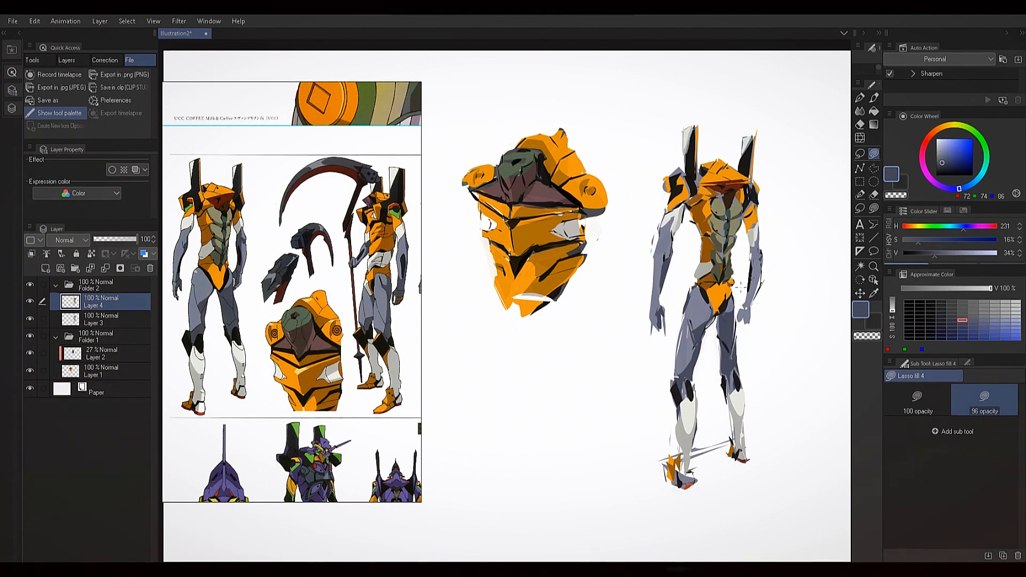
left_click(706, 310, "alt")
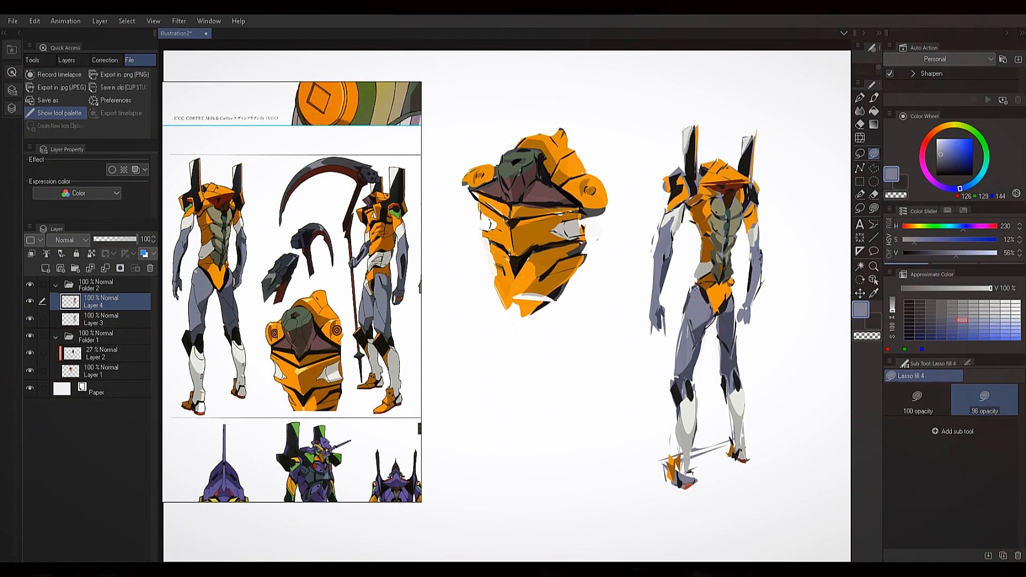
left_click(705, 304, "alt")
left_click_drag(690, 290, 681, 315)
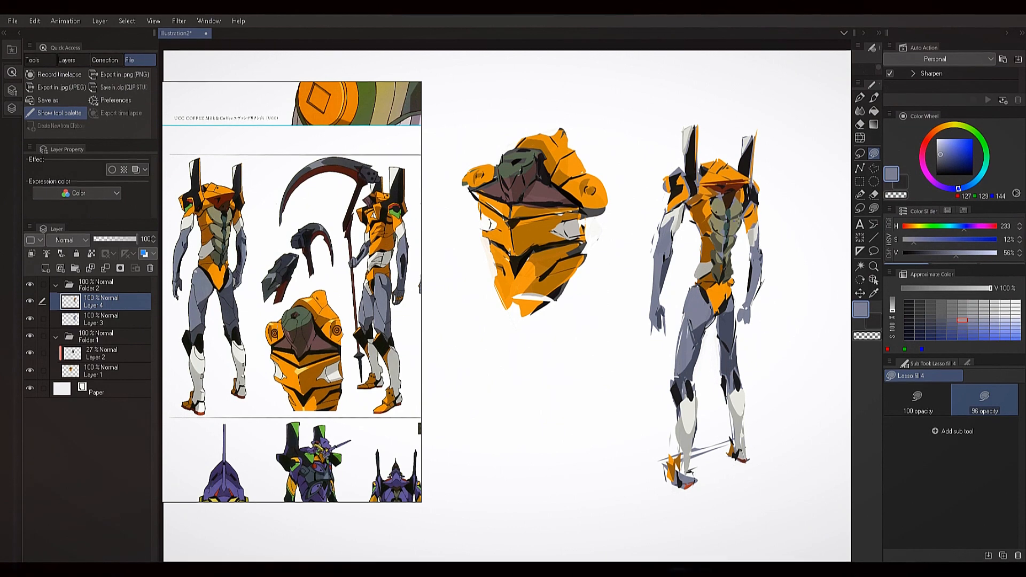
left_click(736, 305, "alt")
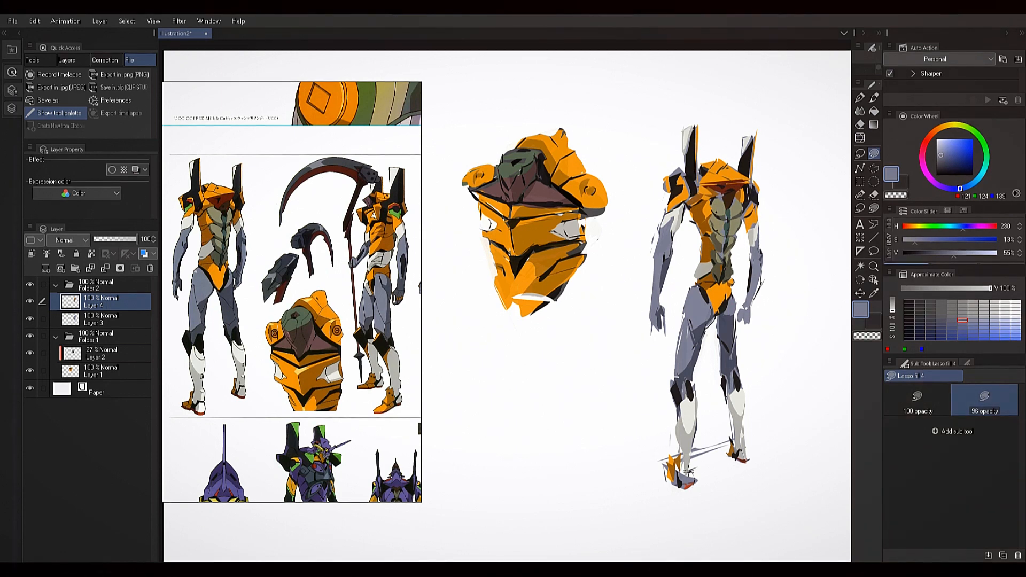
Refine the near ankle and foot with pale grey and near-black fills, and sample the near thigh's dark slate for touch-ups
left_click(687, 447, "alt")
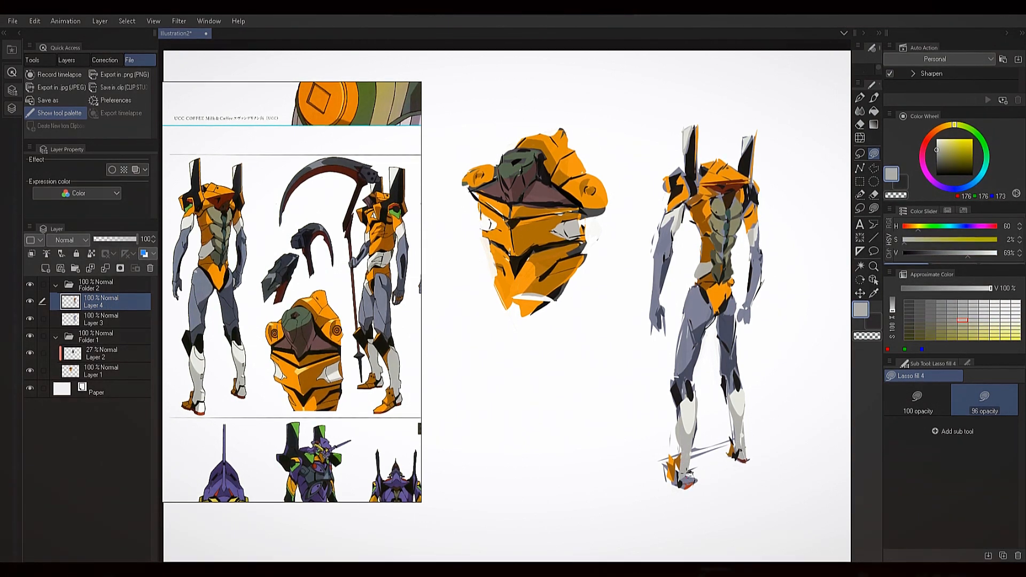
left_click(681, 484, "alt")
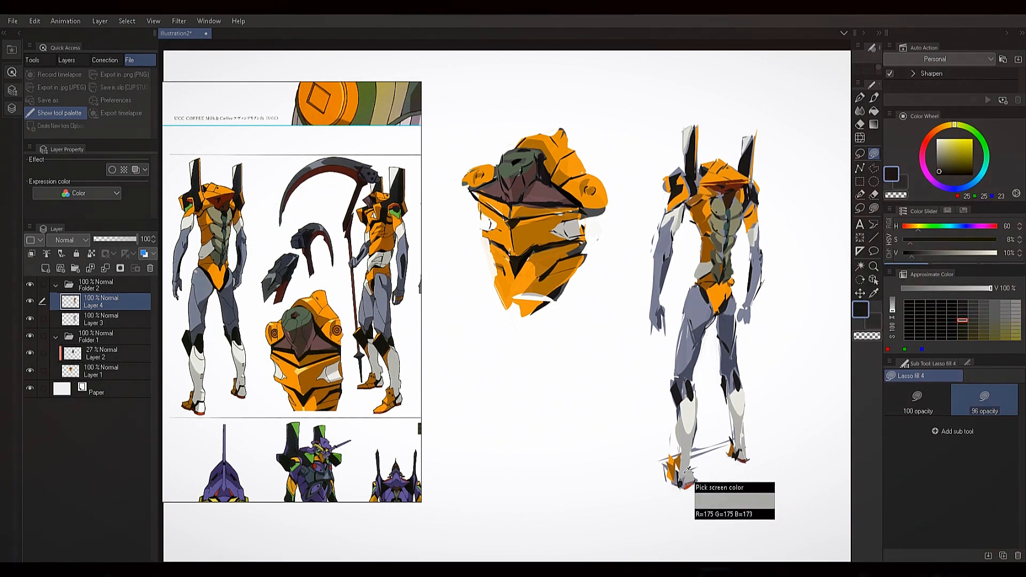
left_click(682, 479, "alt")
left_click(684, 479, "alt")
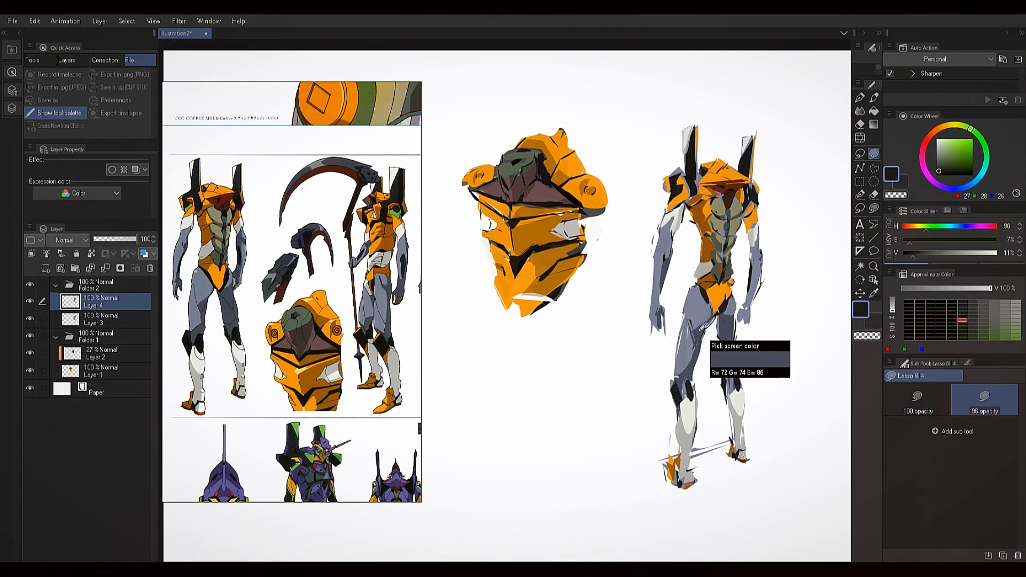
left_click(684, 309, "alt")
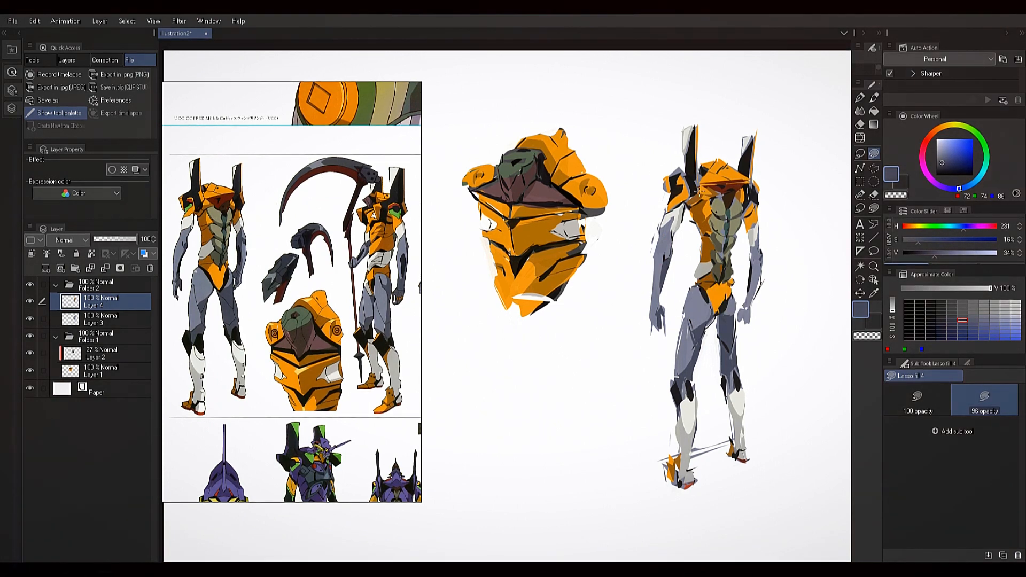
Touch up the shoulders and shoulder pylons with near-black, dark red-brown, orange and white lasso fills sampled from the painting
left_click(674, 218, "alt")
left_click(755, 270, "alt")
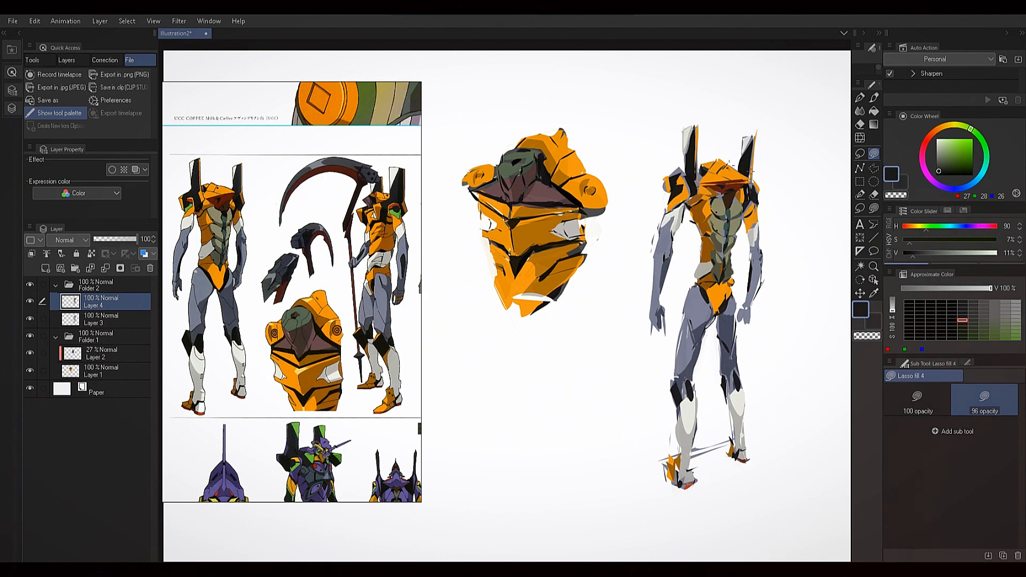
left_click(731, 188, "alt")
left_click(747, 164, "alt")
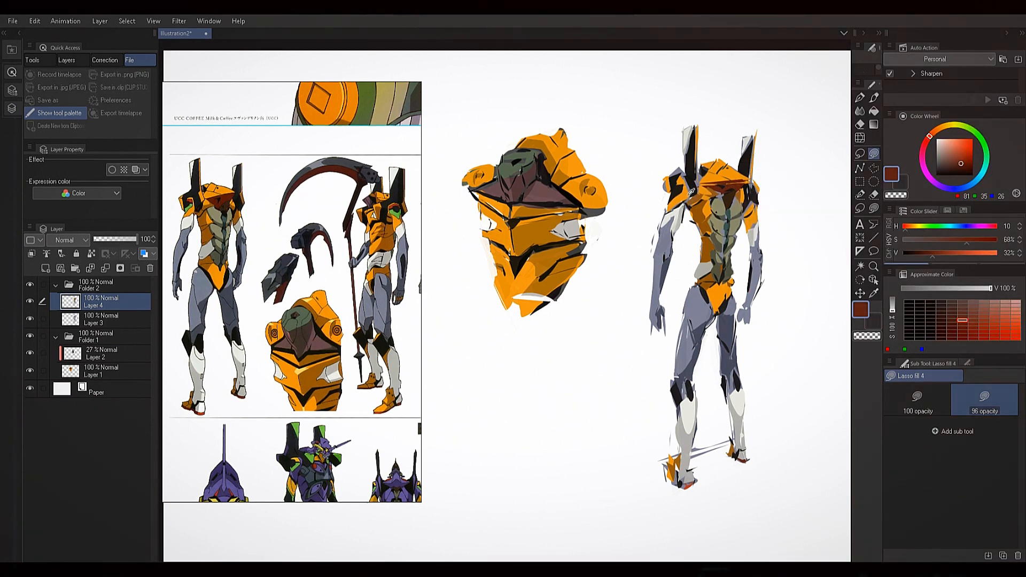
left_click(692, 192, "alt")
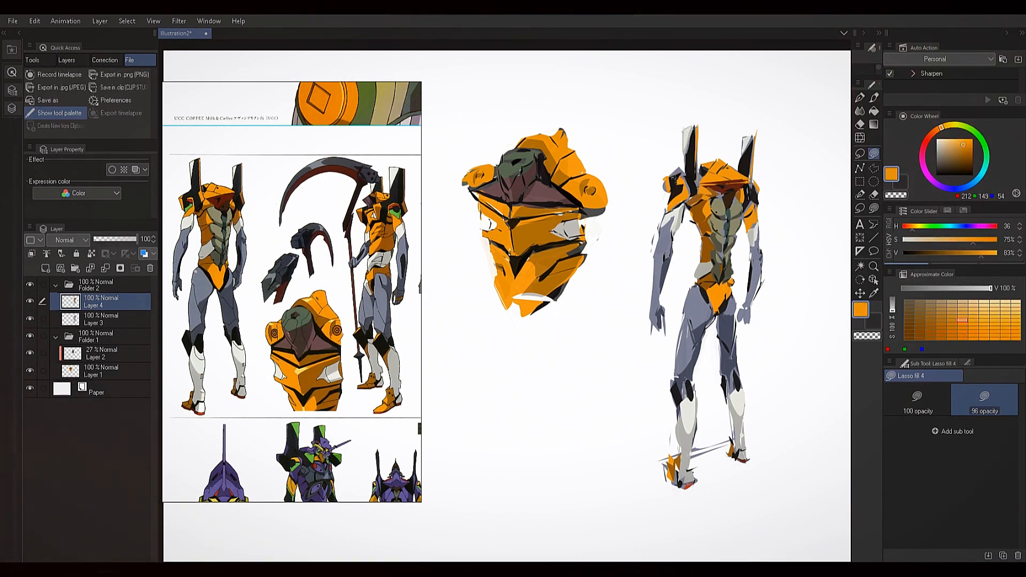
left_click(665, 175, "alt")
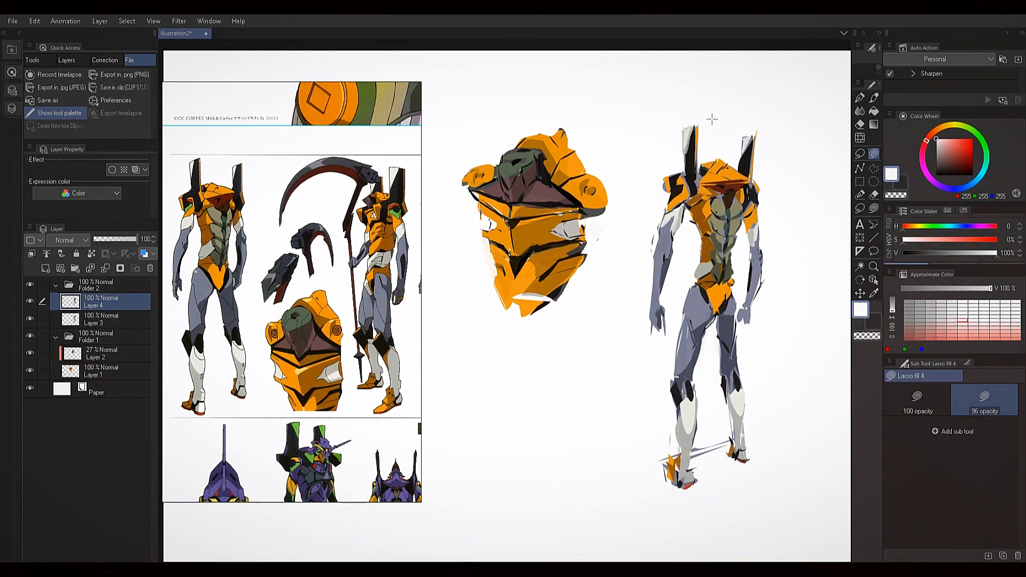
Shade the far forearm with a dark slate fill sampled from the reference figure's arm
left_click_drag(753, 297, 247, 241)
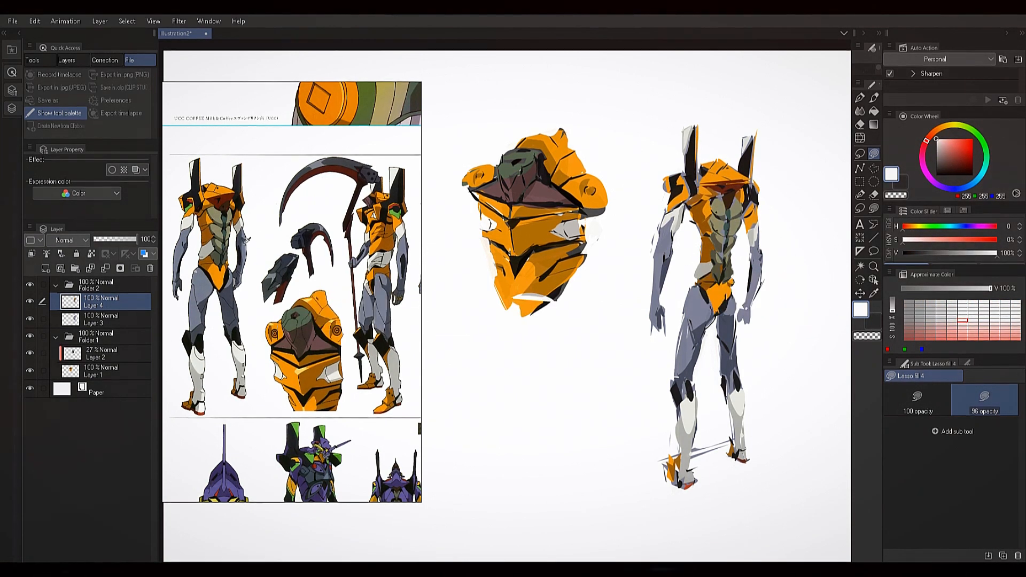
left_click(248, 247, "alt")
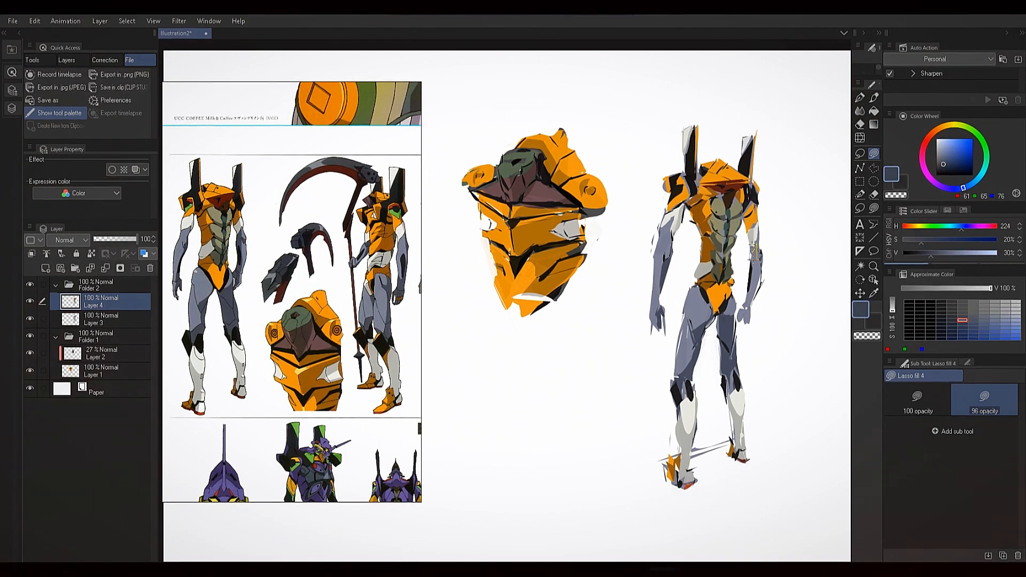
left_click_drag(757, 258, 748, 301)
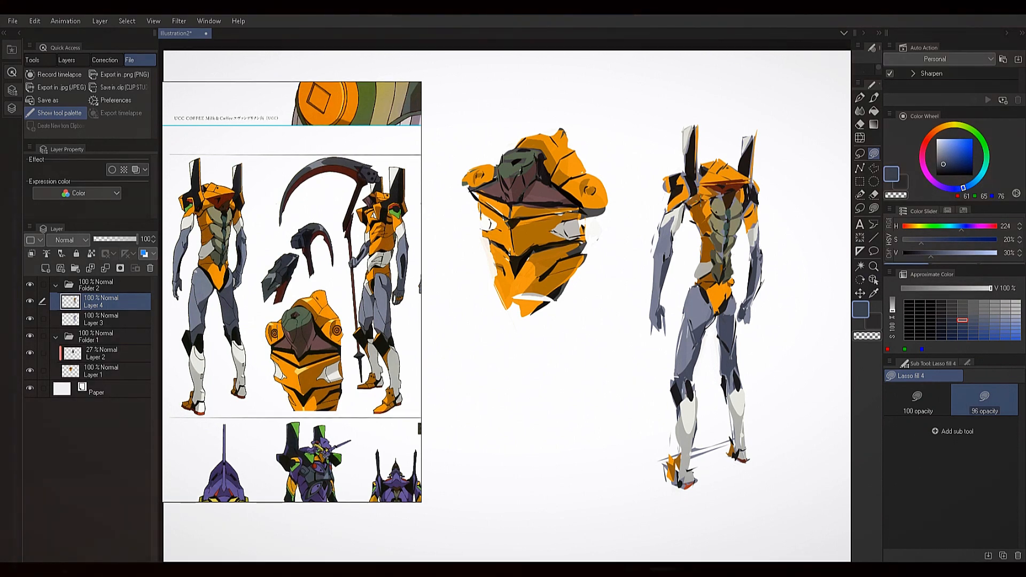
key("alt")
key("alt")
left_click_drag(653, 233, 649, 236)
key("alt")
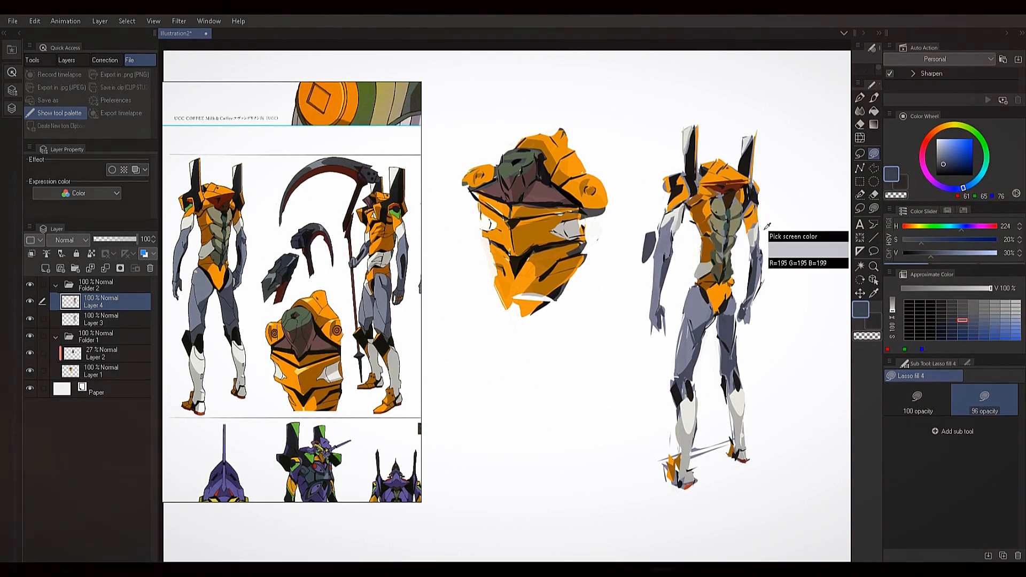
key("ctrl+z")
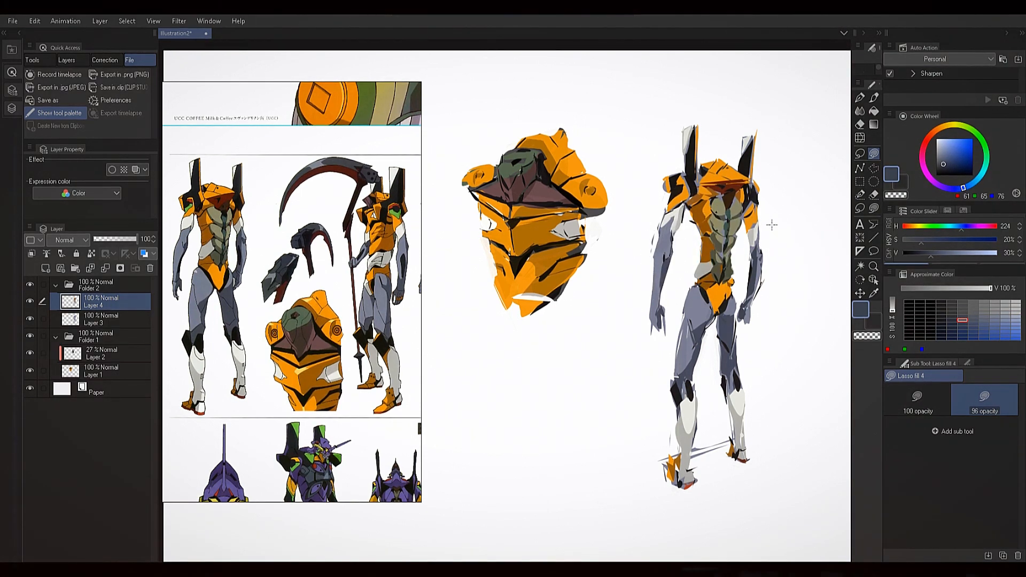
Clean up the upper arms with sampled white, pale grey and near-black fills
left_click(648, 235, "alt")
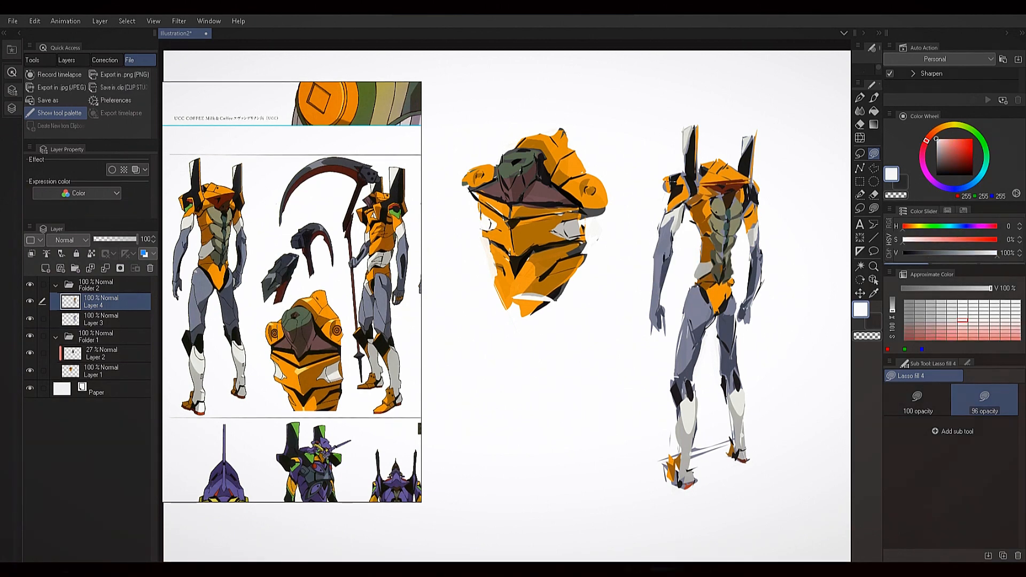
left_click(751, 228, "alt")
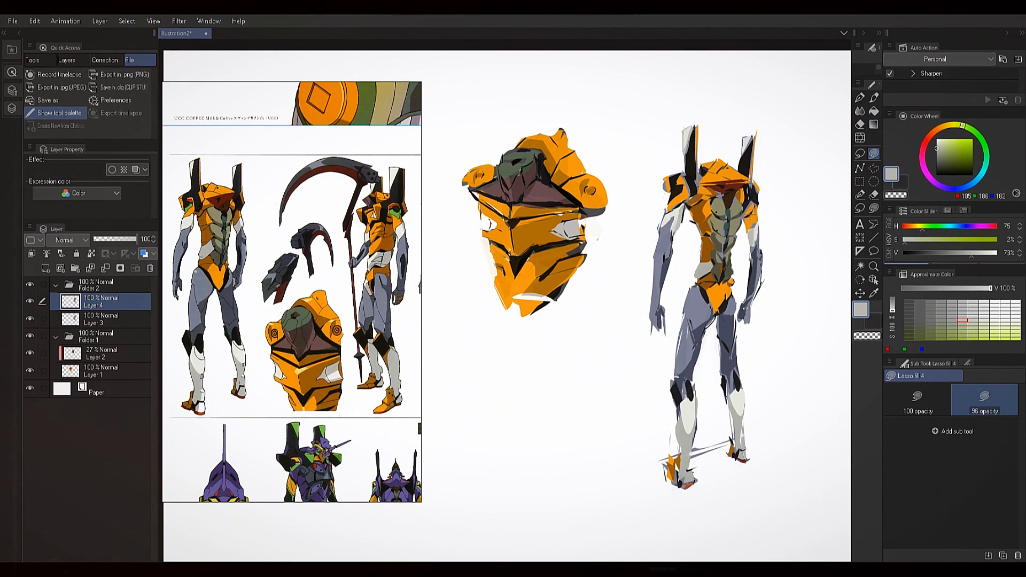
key("alt")
left_click(753, 229, "alt")
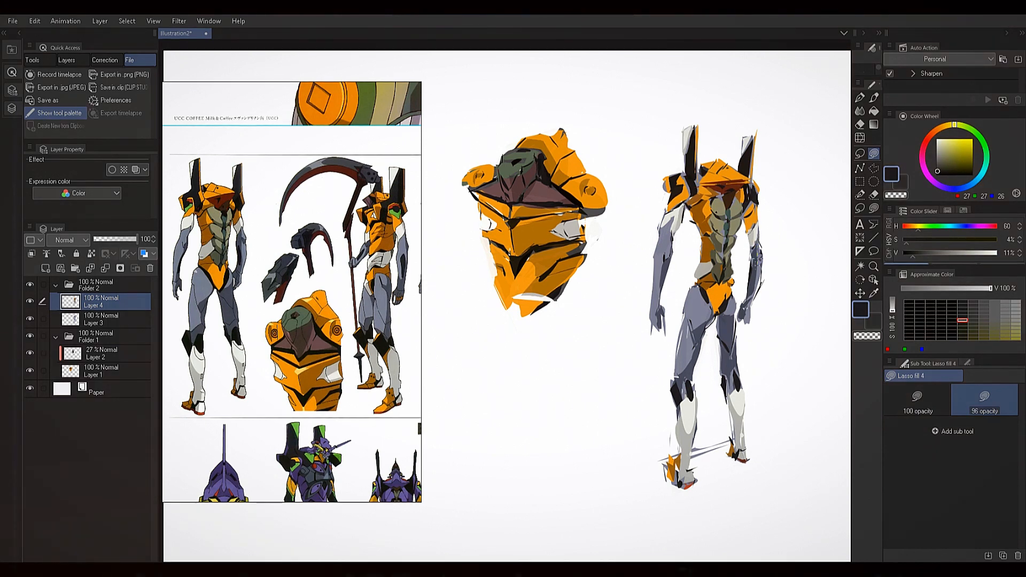
Define the far wrist and hand with dark and mid slate-grey fills sampled from the hand area
left_click(754, 321, "alt")
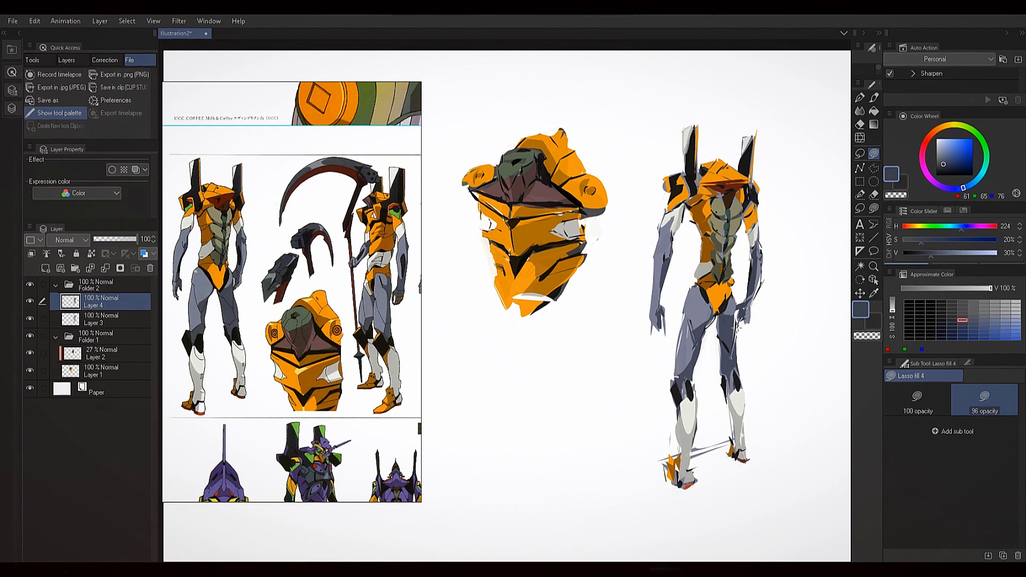
key("alt")
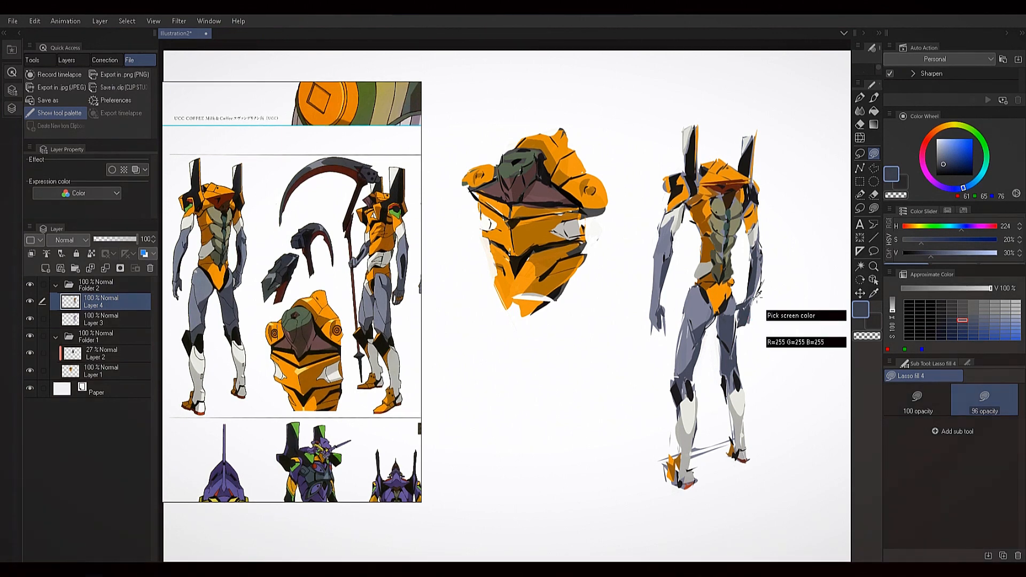
left_click(755, 299, "alt")
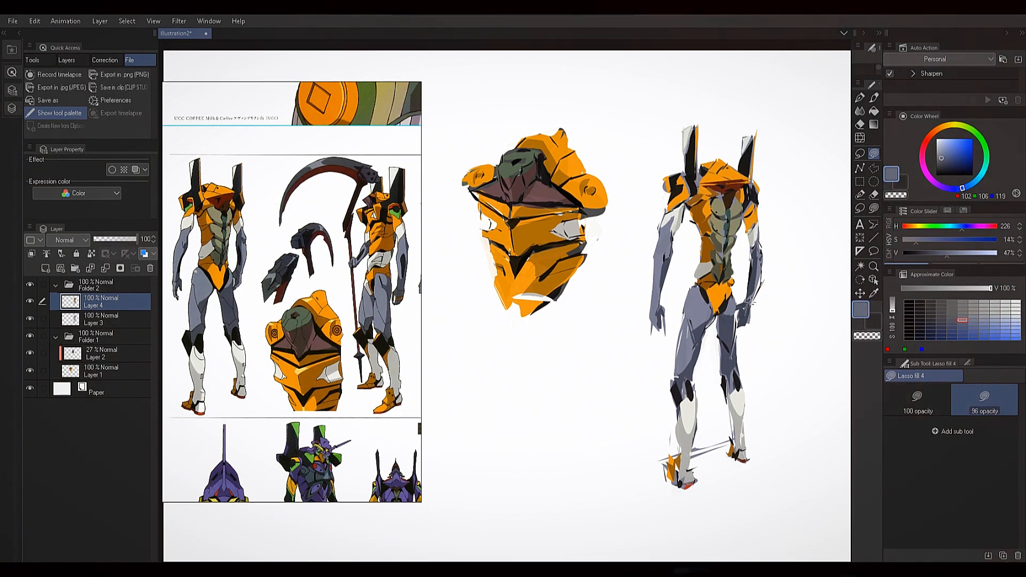
left_click(755, 301, "alt")
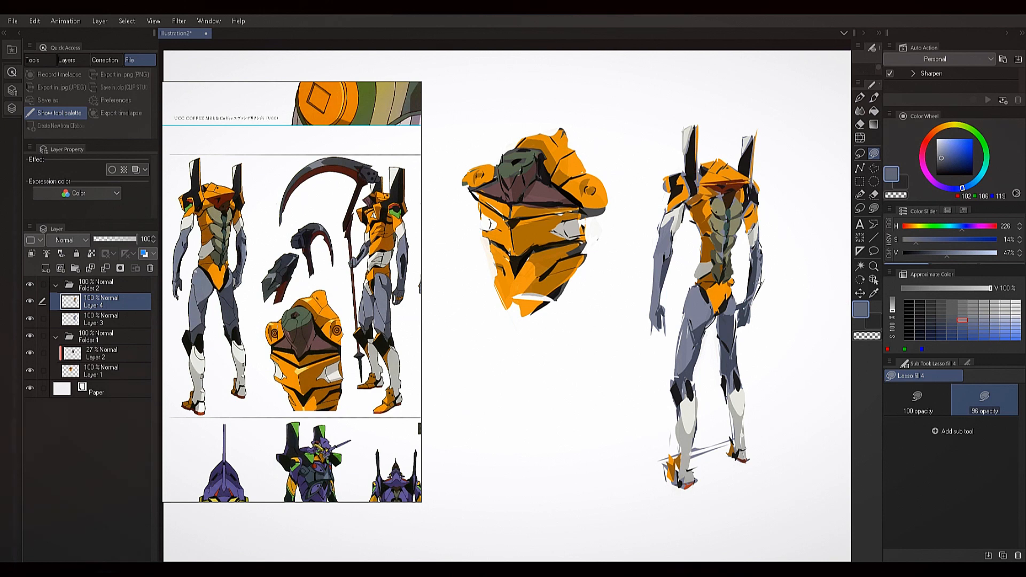
left_click(757, 300, "alt")
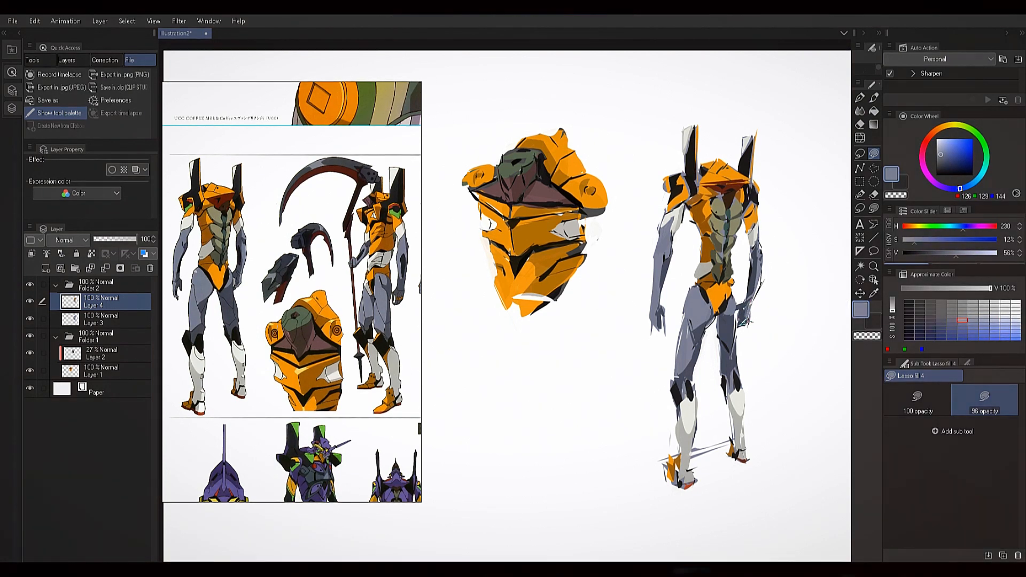
left_click(737, 320, "alt")
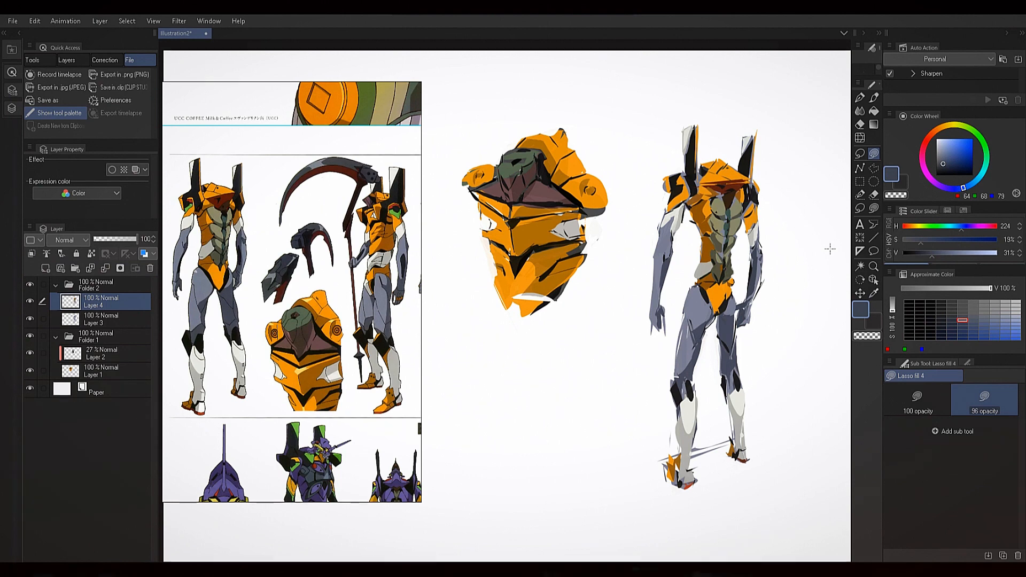
Refine the far forearm and elbow with dark slate fills sampled from the painted arms
left_click(755, 265, "alt")
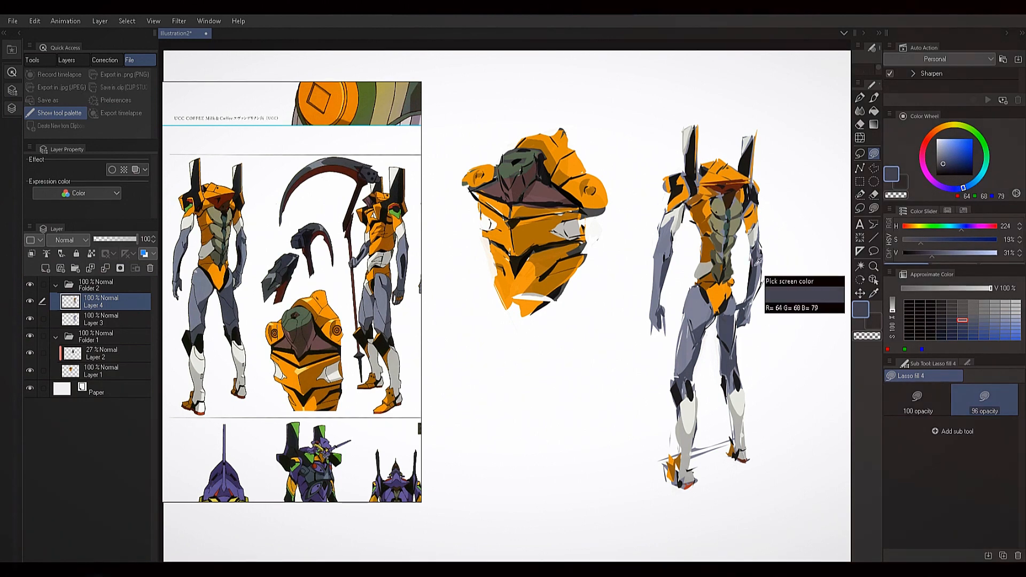
left_click(755, 264, "alt")
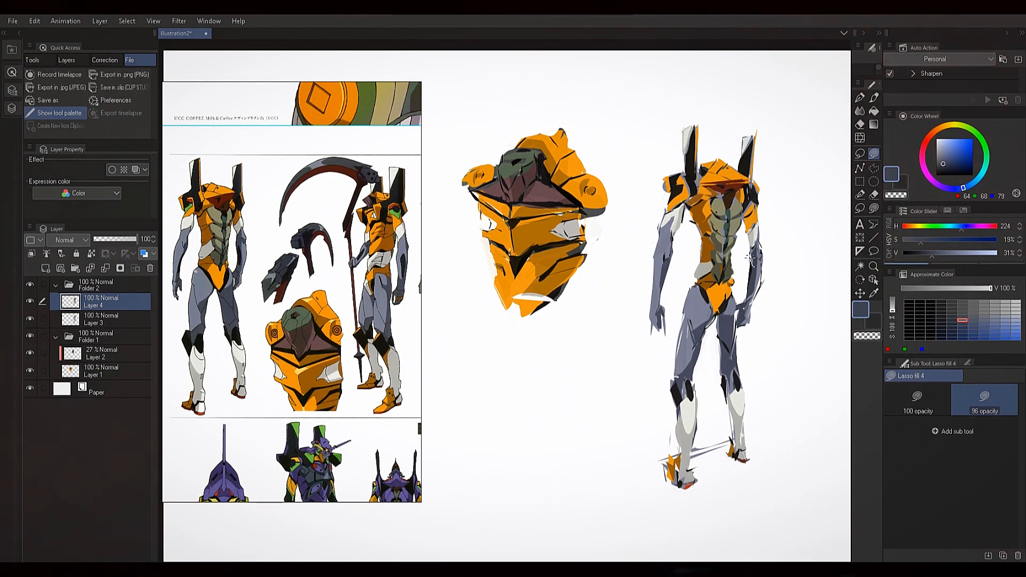
left_click(758, 251, "alt")
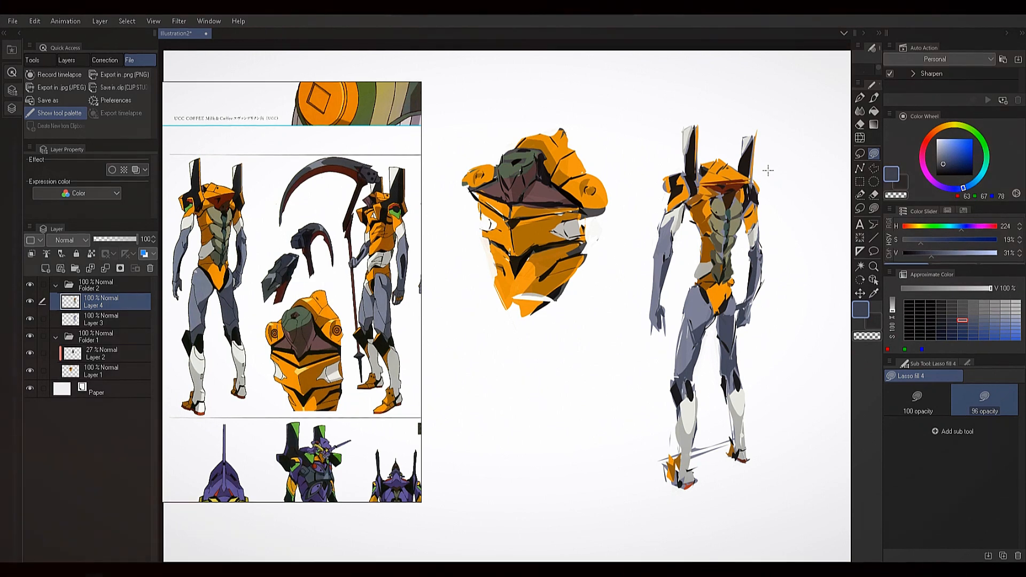
left_click(666, 249, "alt")
left_click(747, 261, "alt")
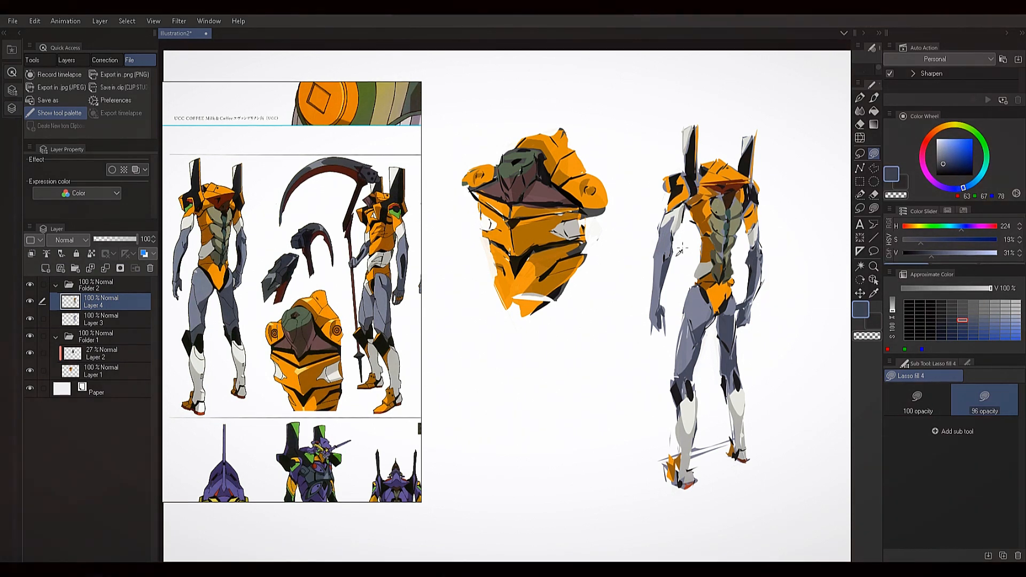
Shade the near elbow and upper arm with dark grey, dark slate and pale grey fills sampled from the arm
left_click(665, 259, "alt")
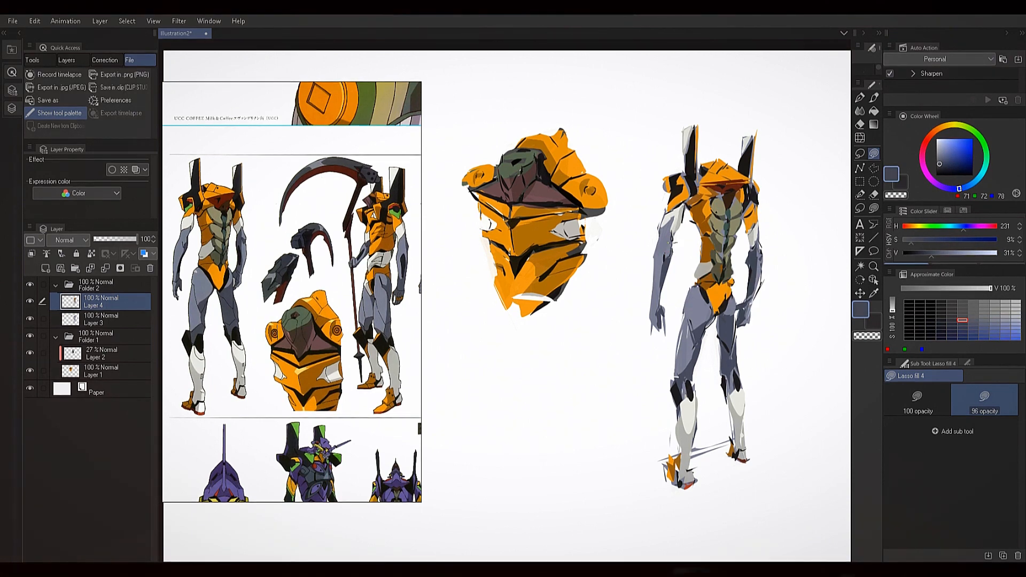
left_click(672, 249, "alt")
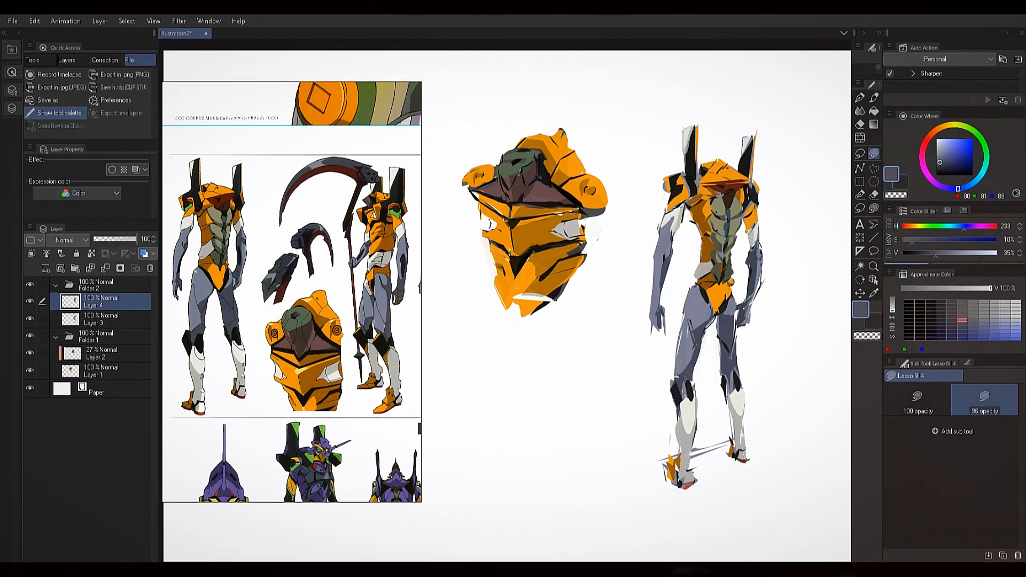
left_click(663, 224, "alt")
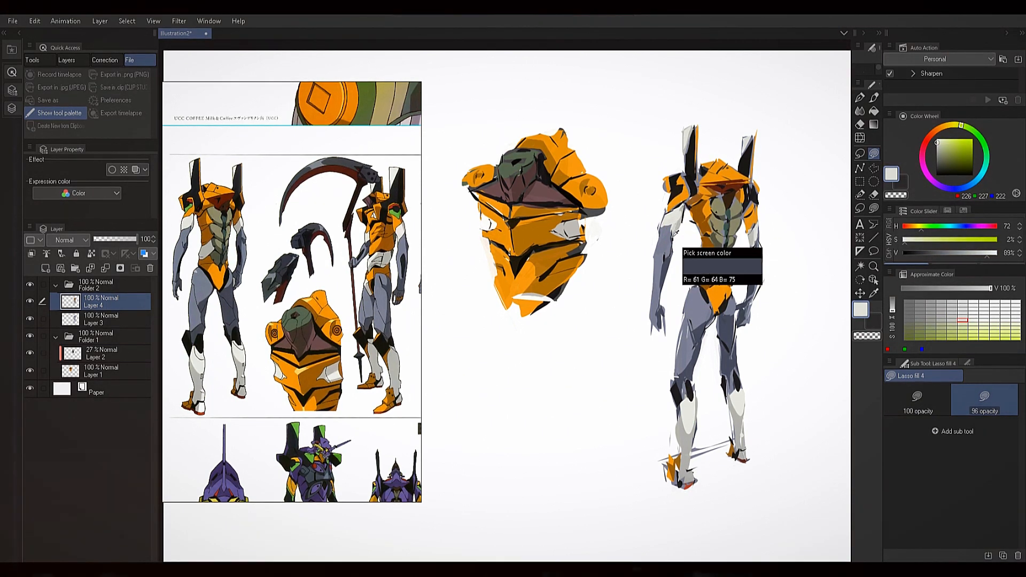
left_click(676, 220, "alt")
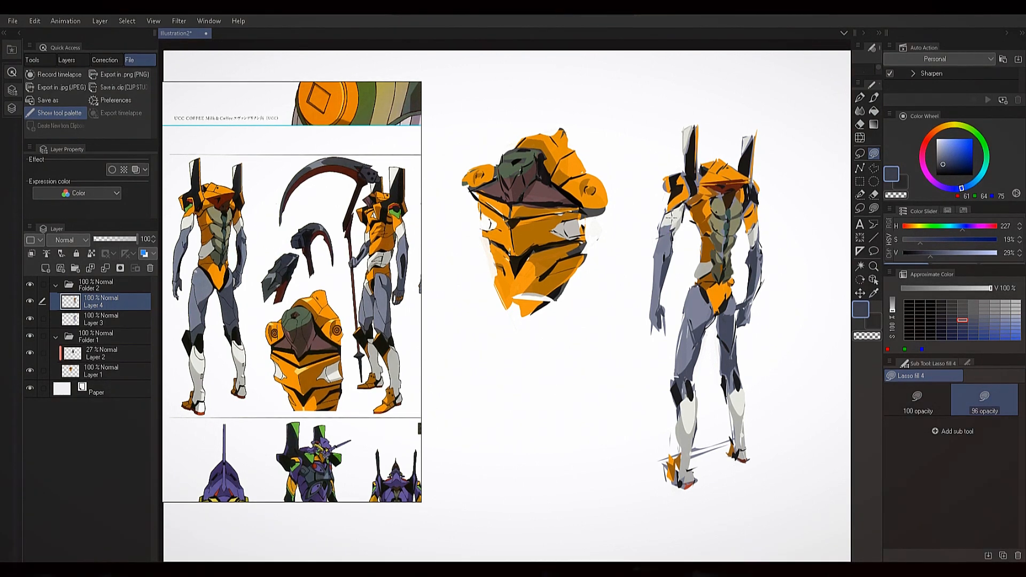
left_click(663, 232, "alt")
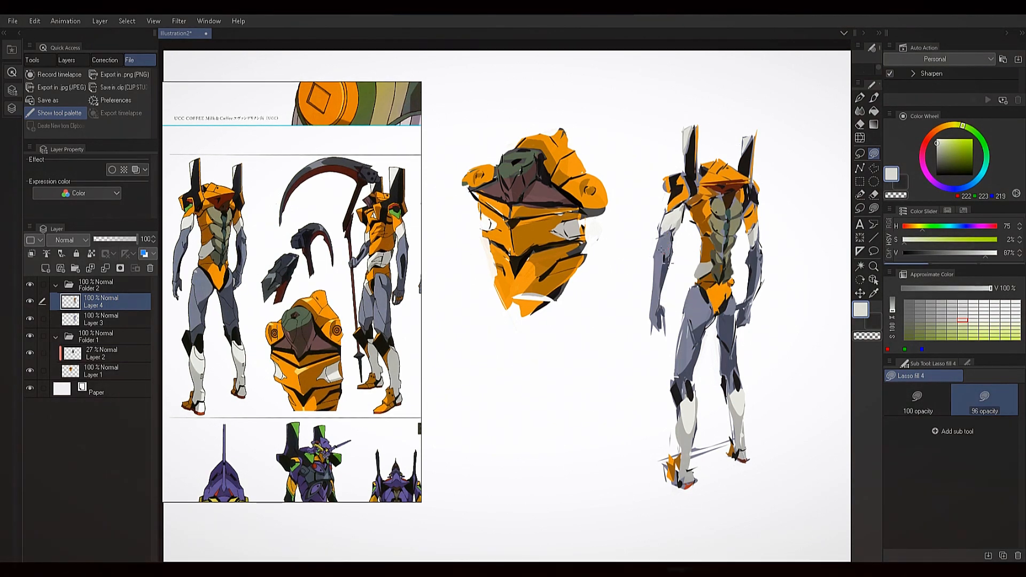
Reshape the near hand and fingers with dark slate fills, trimming the edges with sampled white
left_click(666, 276, "alt")
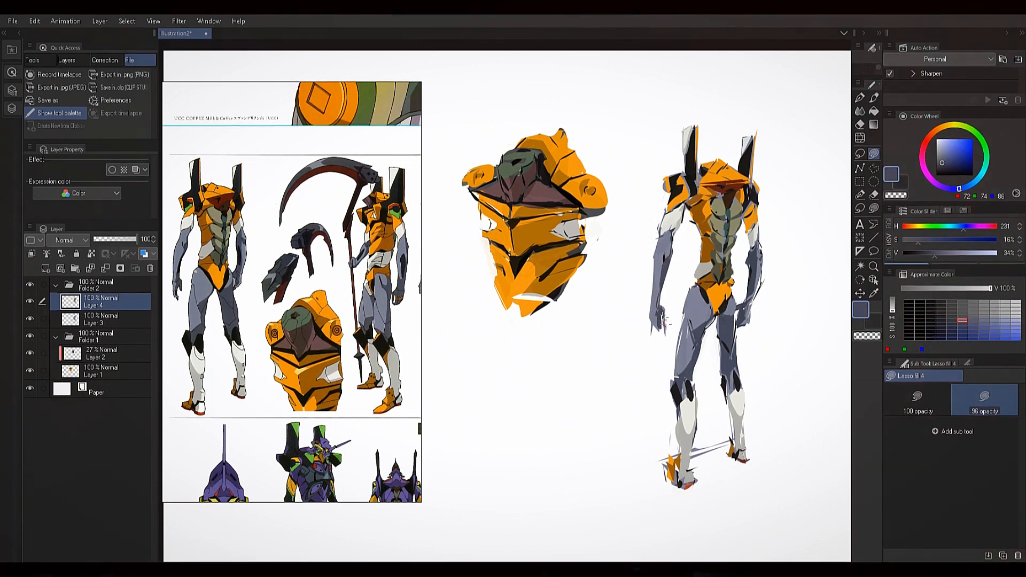
left_click(663, 325, "alt")
left_click_drag(664, 325, 666, 313)
left_click(670, 309, "alt")
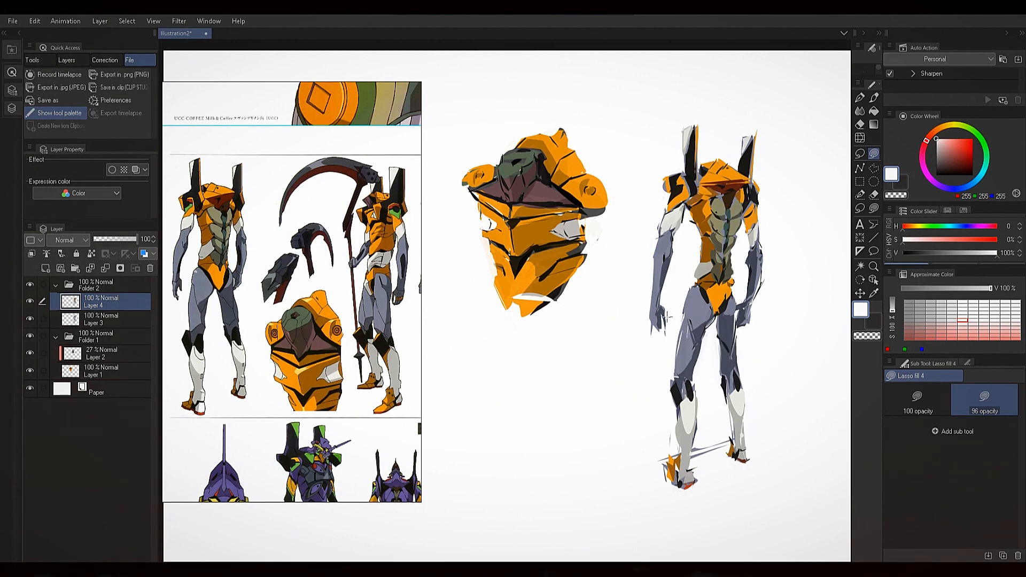
left_click(668, 320, "alt")
left_click(663, 325, "alt")
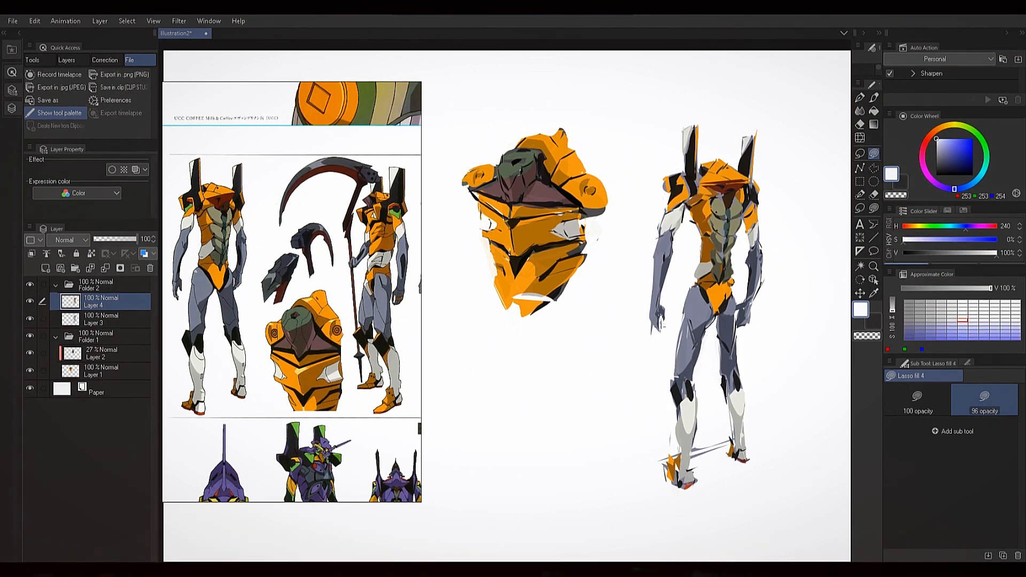
left_click(655, 336, "alt")
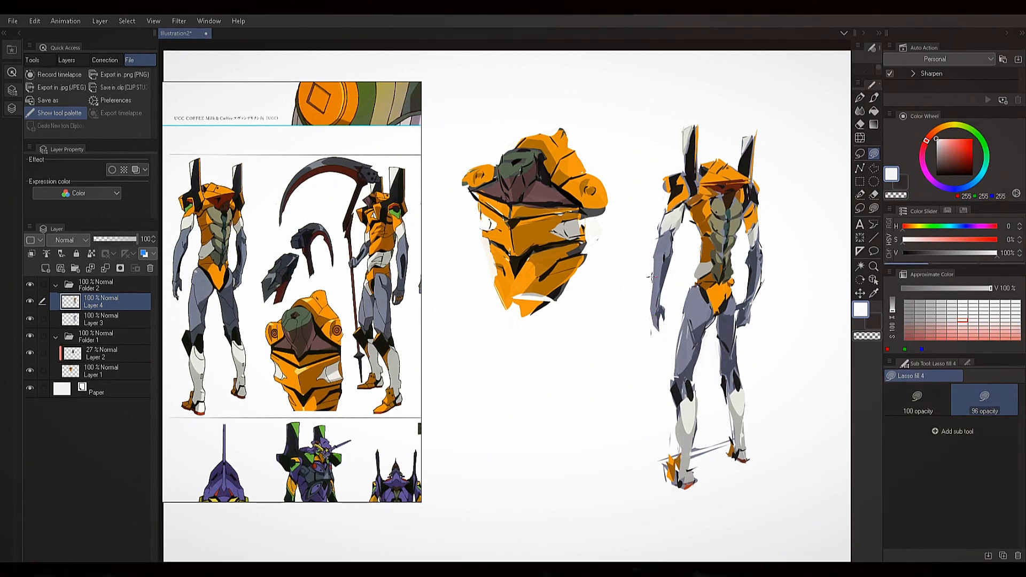
Clean up the near forearm's contour with mid slate and white fills, and sample its mid slate for touch-ups
left_click(648, 285, "alt")
left_click(650, 271, "alt")
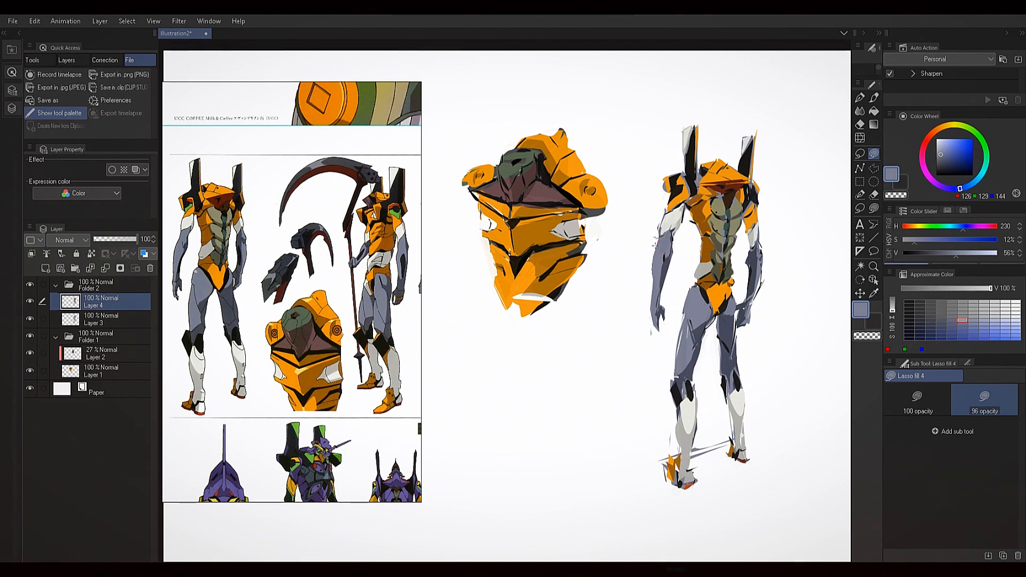
left_click(651, 251, "alt")
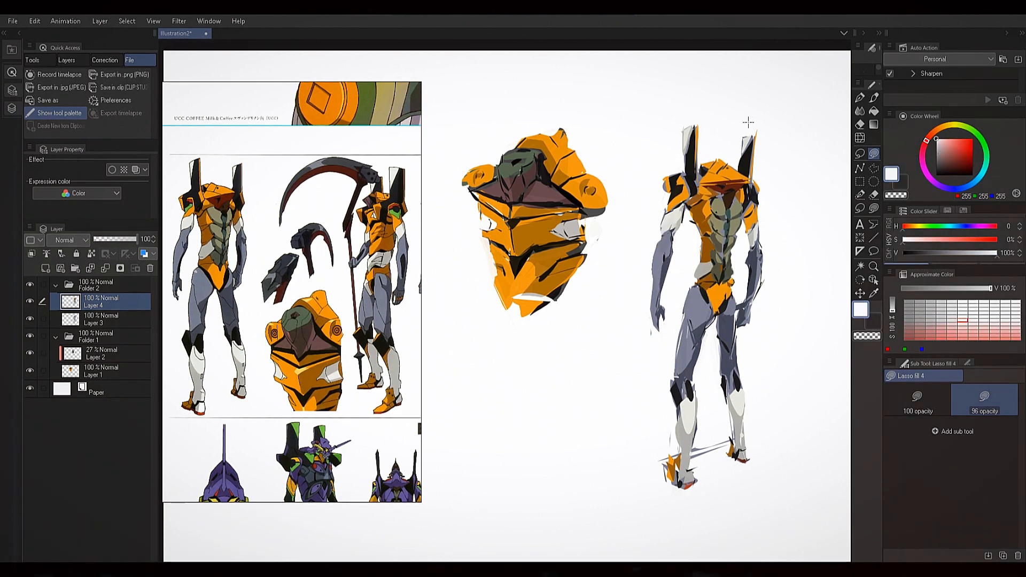
left_click(662, 247, "alt")
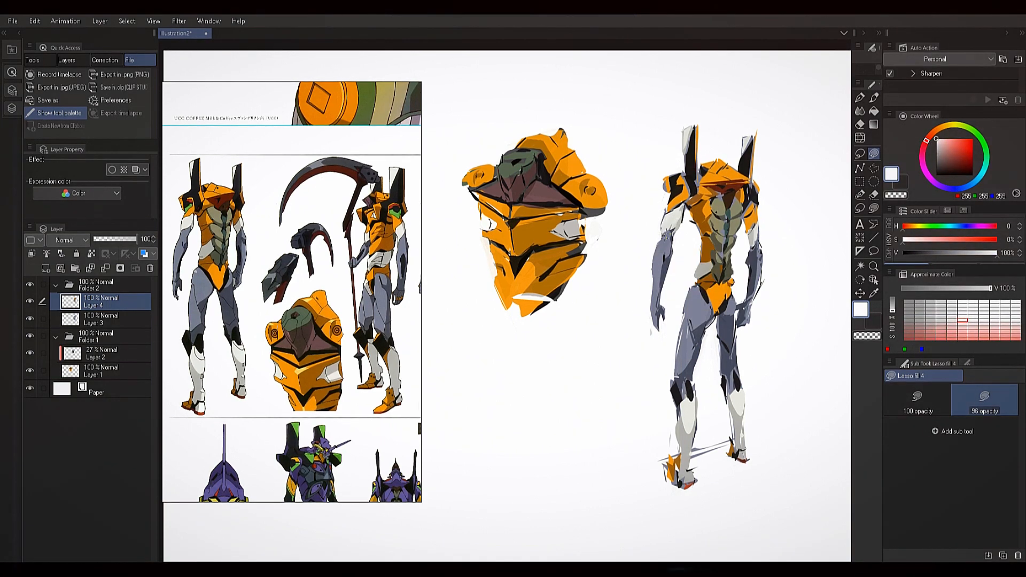
left_click(664, 251, "alt")
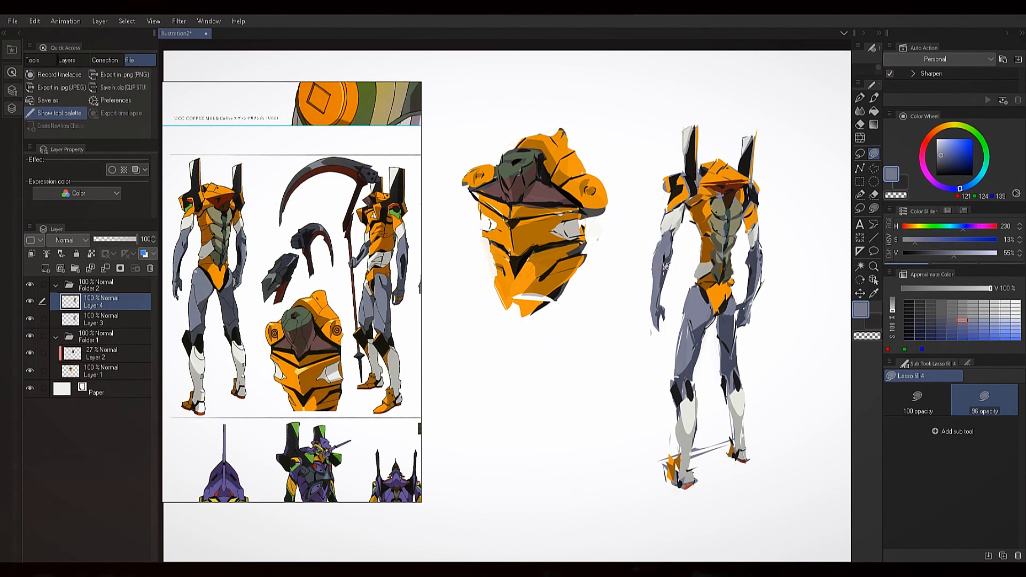
Touch up the near arm and hand with mid slate and dark slate fills sampled from the painted arm
left_click(666, 305, "alt")
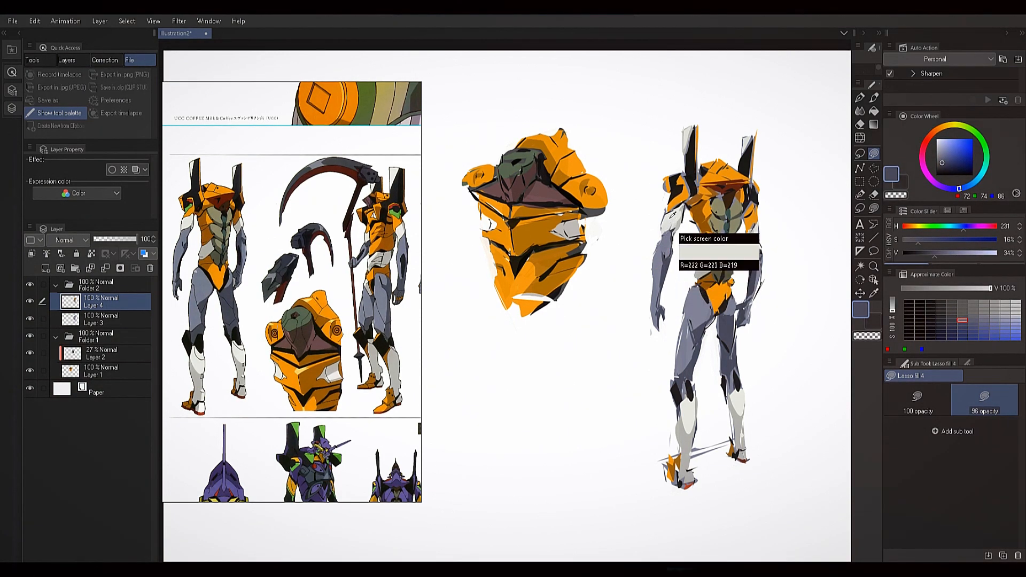
left_click(662, 239, "alt")
left_click(653, 255, "alt")
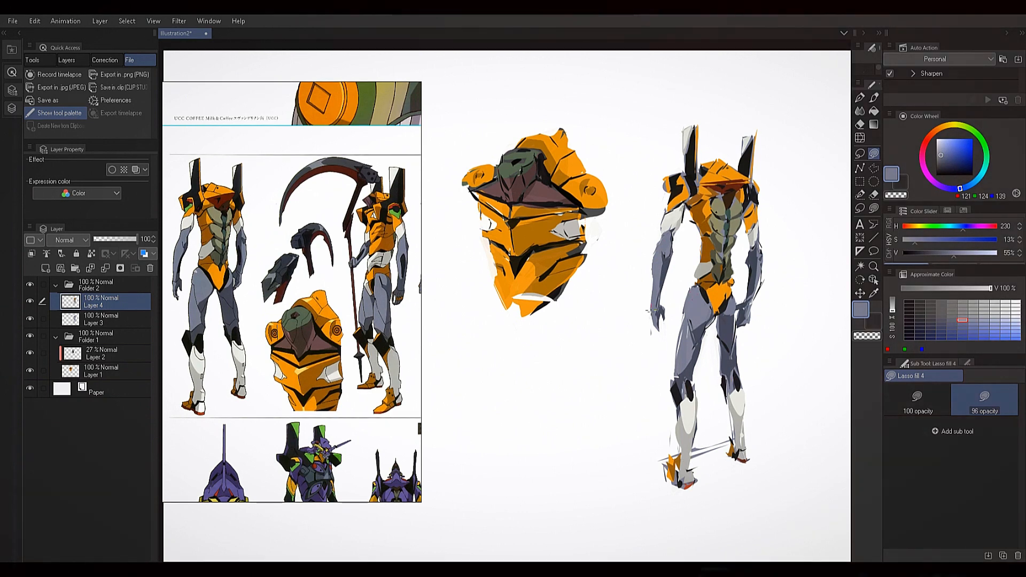
left_click(667, 324, "alt")
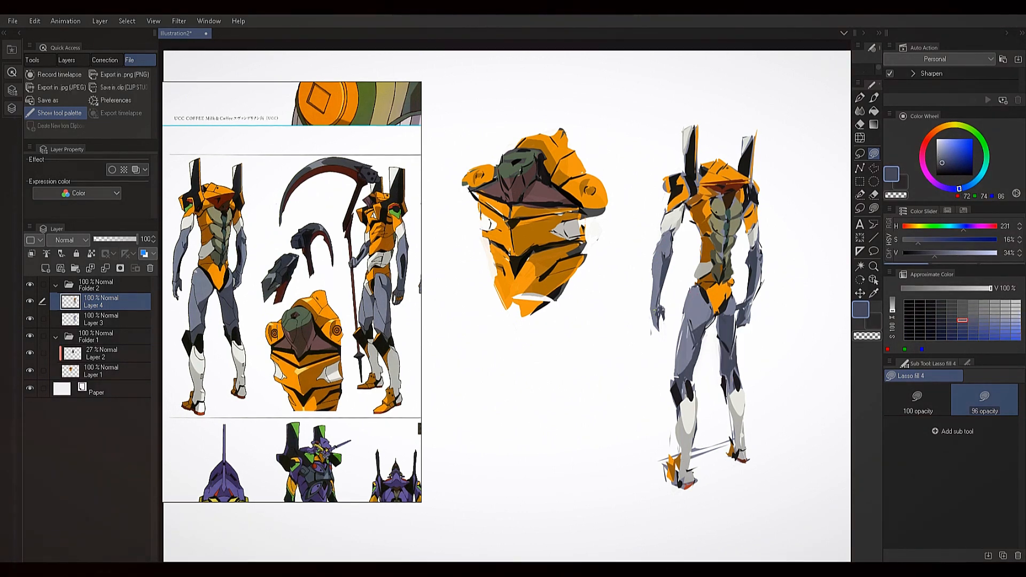
left_click(660, 313, "alt")
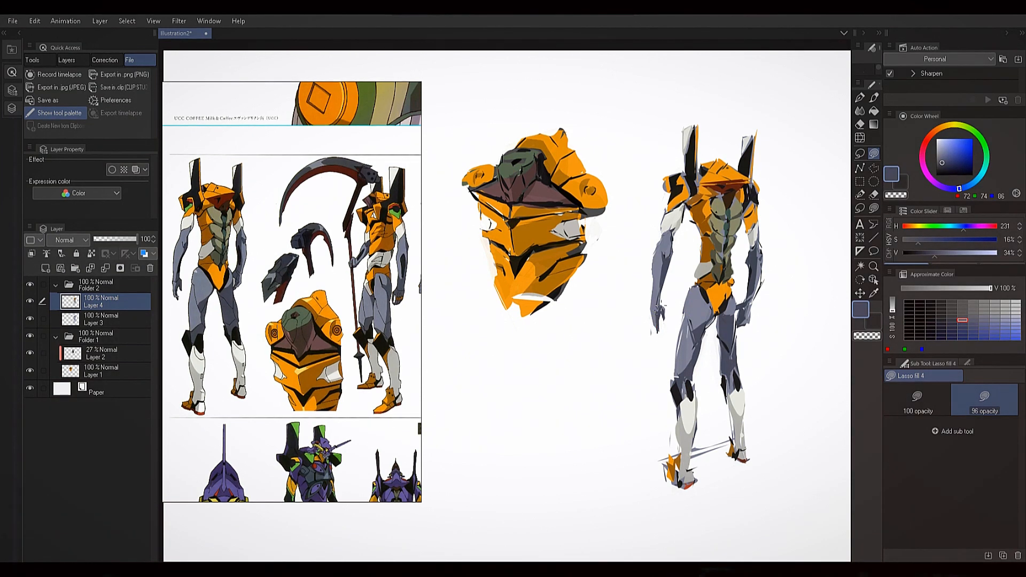
left_click(658, 314, "alt")
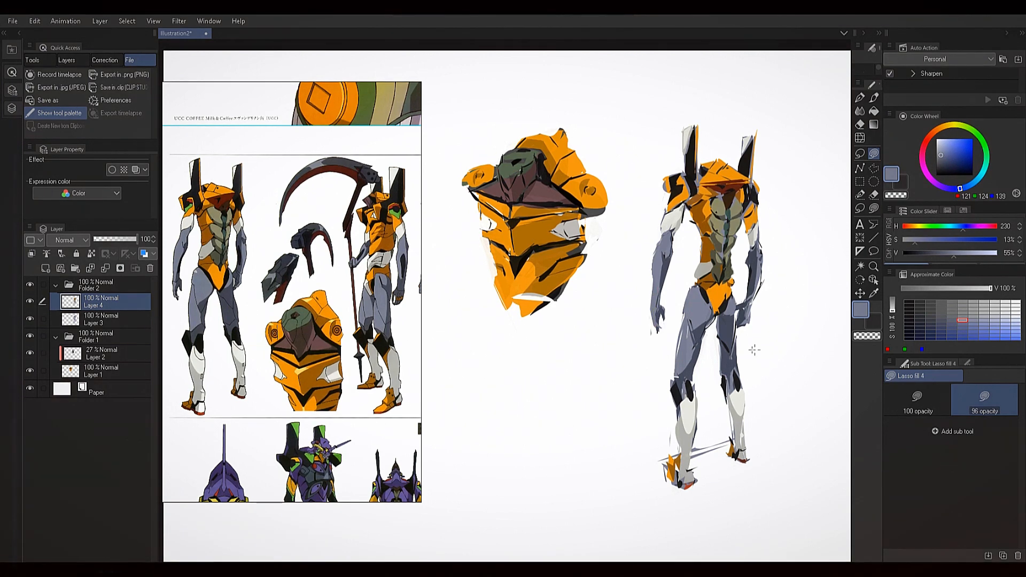
Refine the collar and near shoulder armour with sampled brown, orange and near-black fills, trimming the outer edge with white
left_click_drag(730, 361, 708, 382)
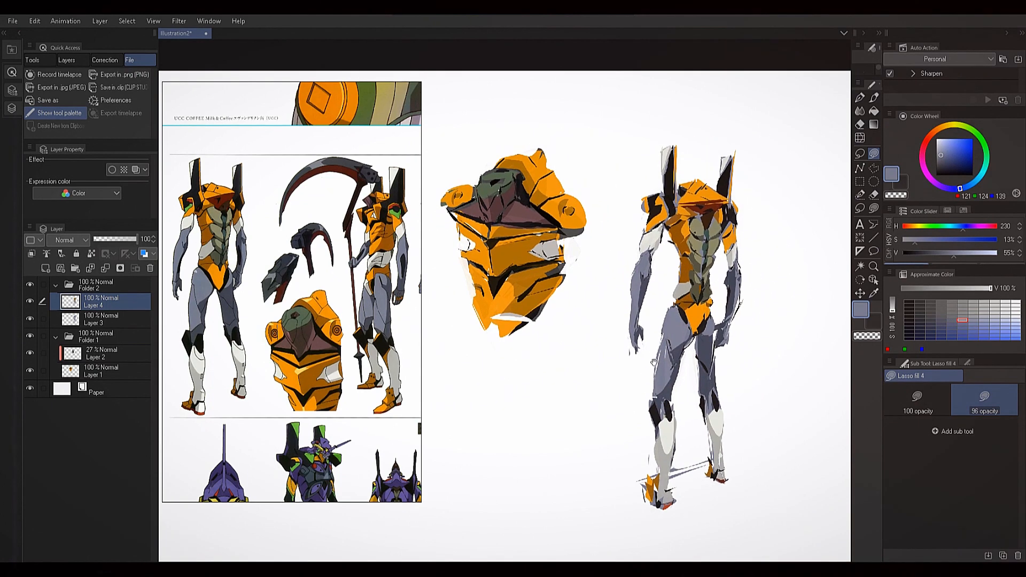
key("alt")
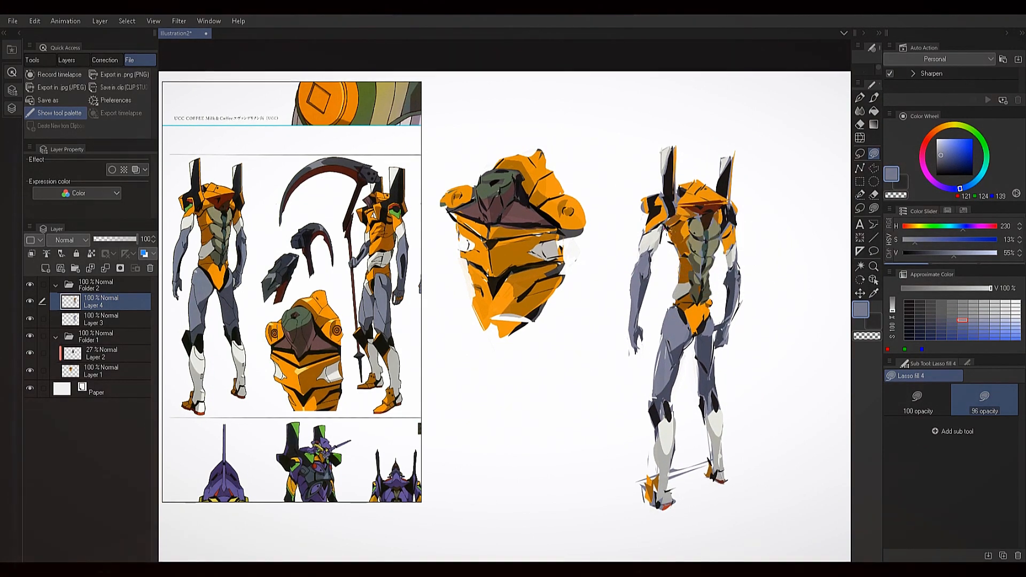
left_click(687, 219, "alt")
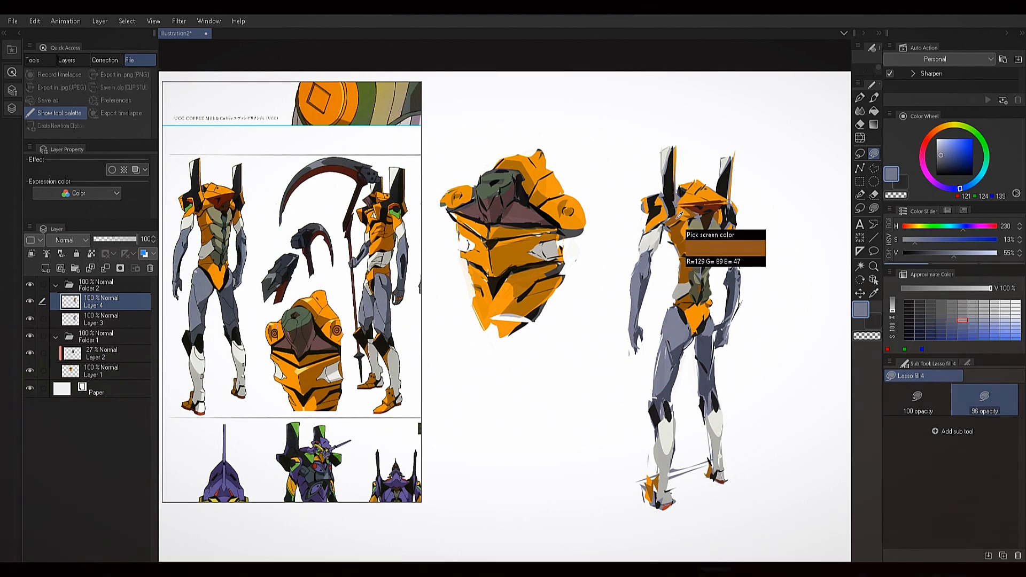
left_click(690, 174, "alt")
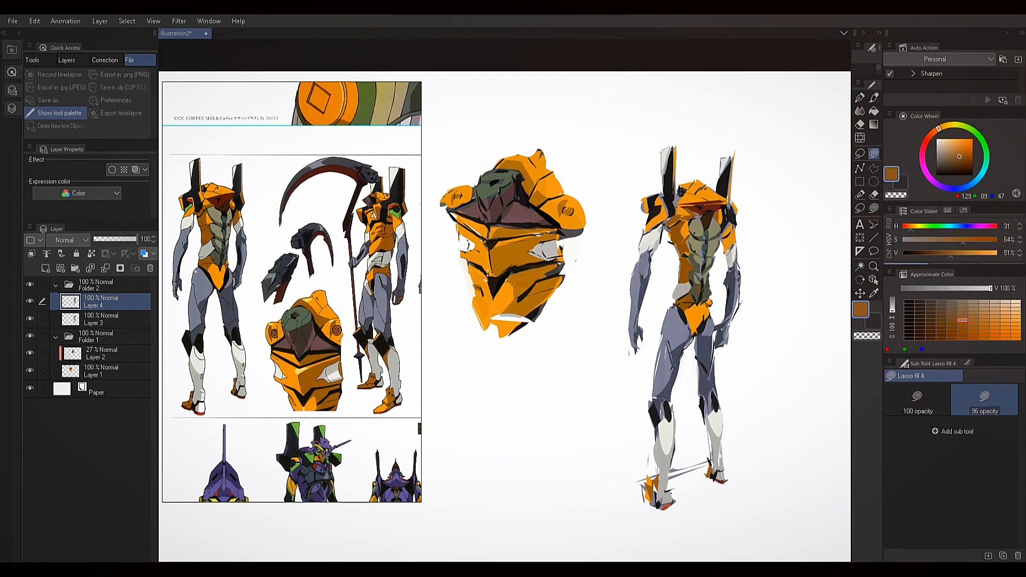
left_click(665, 198, "alt")
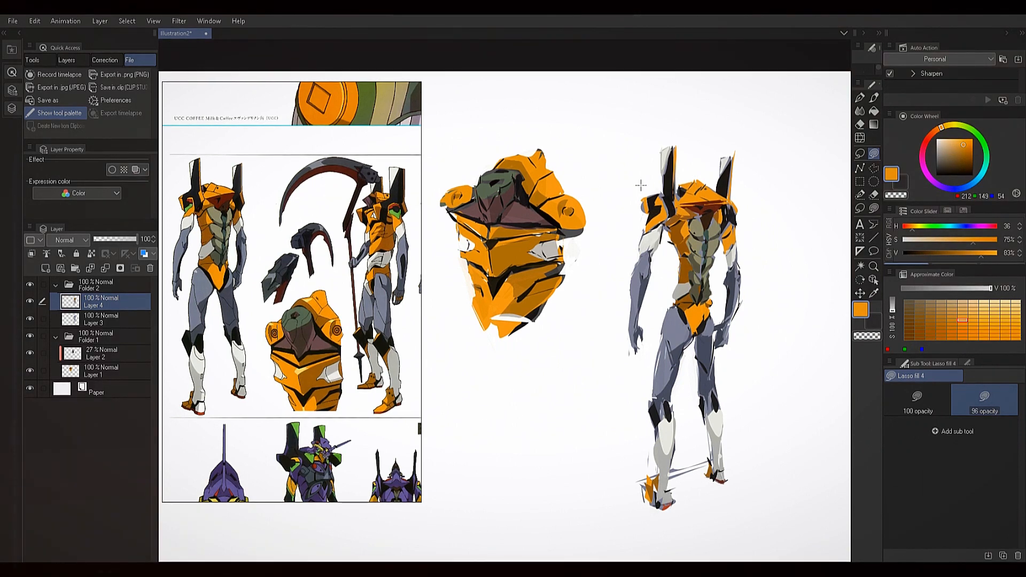
left_click(652, 207, "alt")
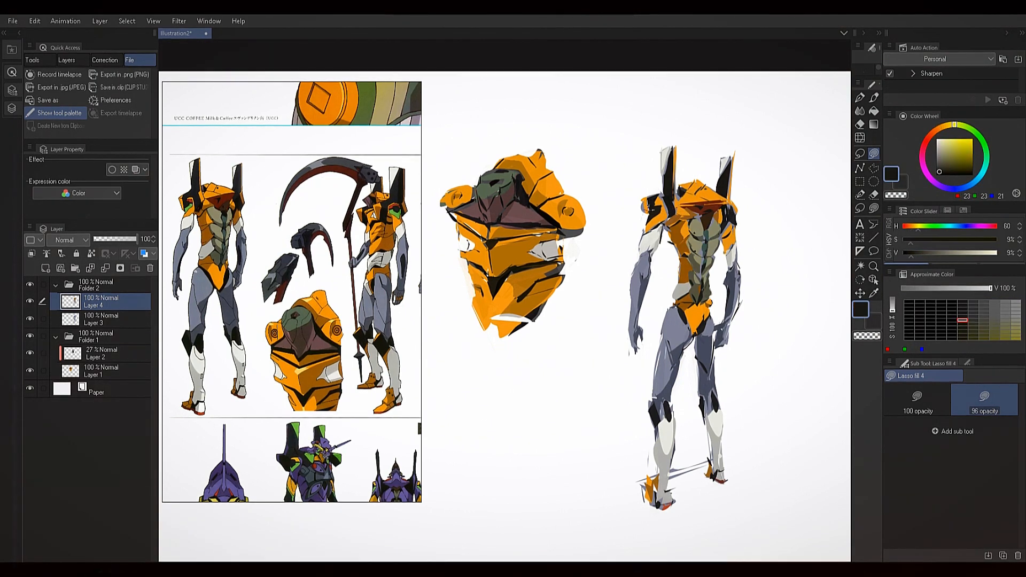
left_click(640, 199, "alt")
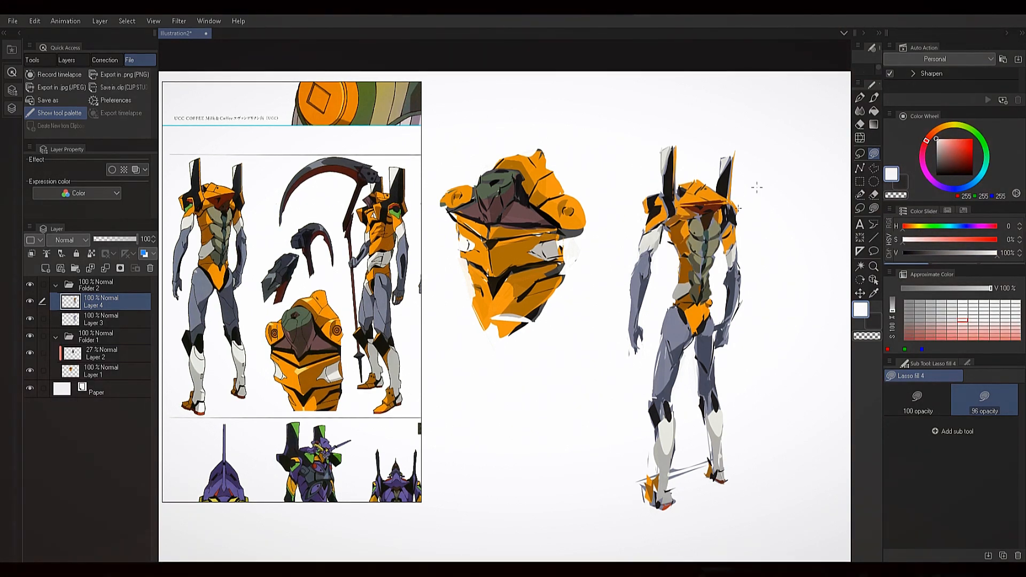
Shade the far shoulder armour with near-black, orange and brown fills, and touch up the far forearm's edge with mid slate
left_click(733, 212, "alt")
left_click(735, 213, "alt")
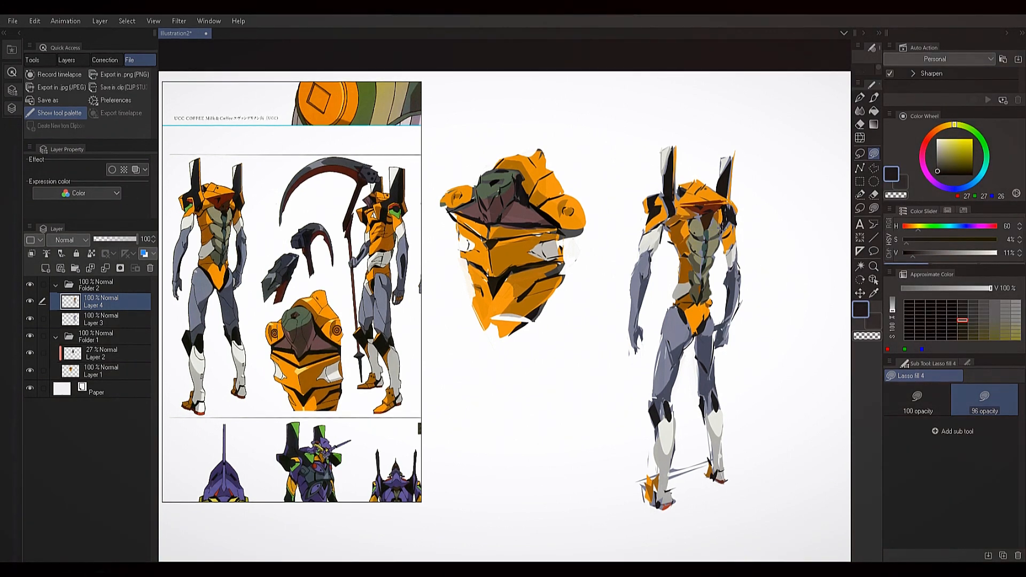
left_click(732, 226, "alt")
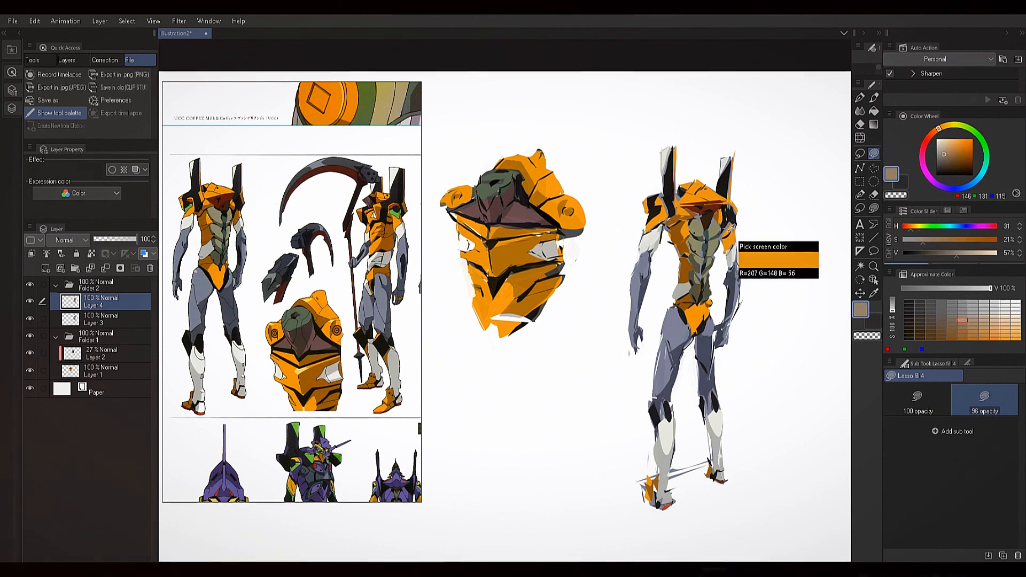
left_click(733, 230, "alt")
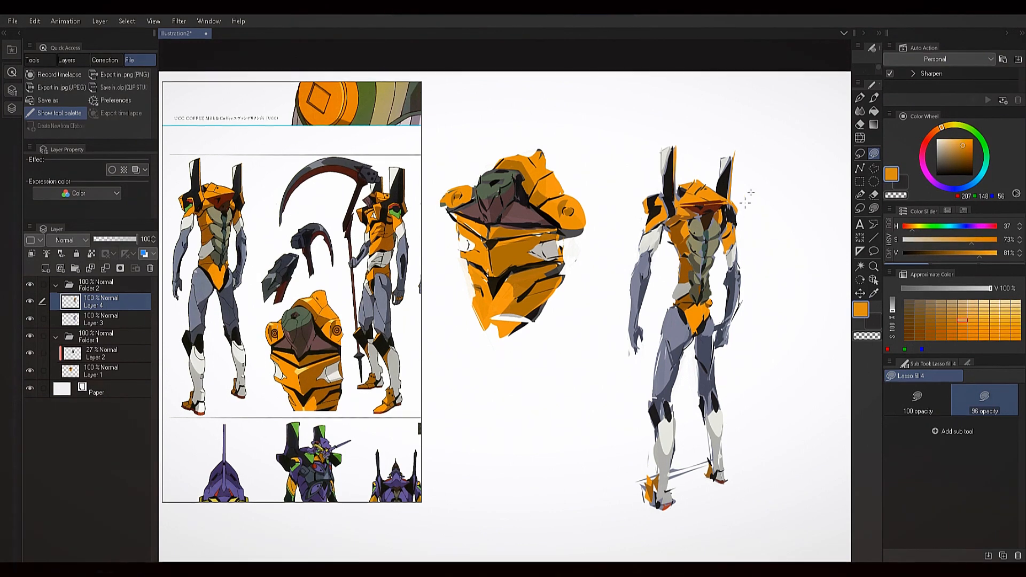
left_click(242, 215, "alt")
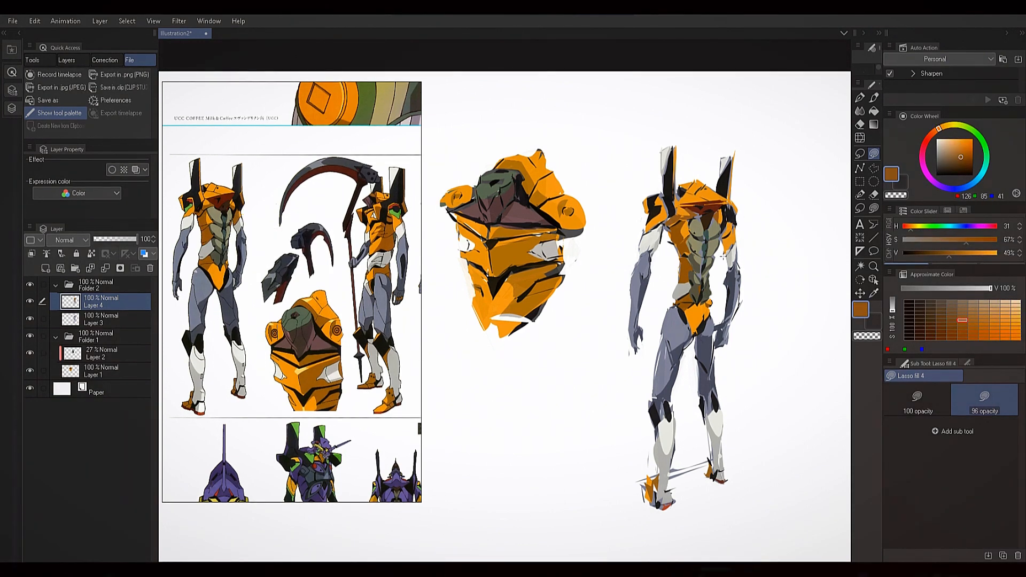
left_click_drag(723, 219, 728, 231)
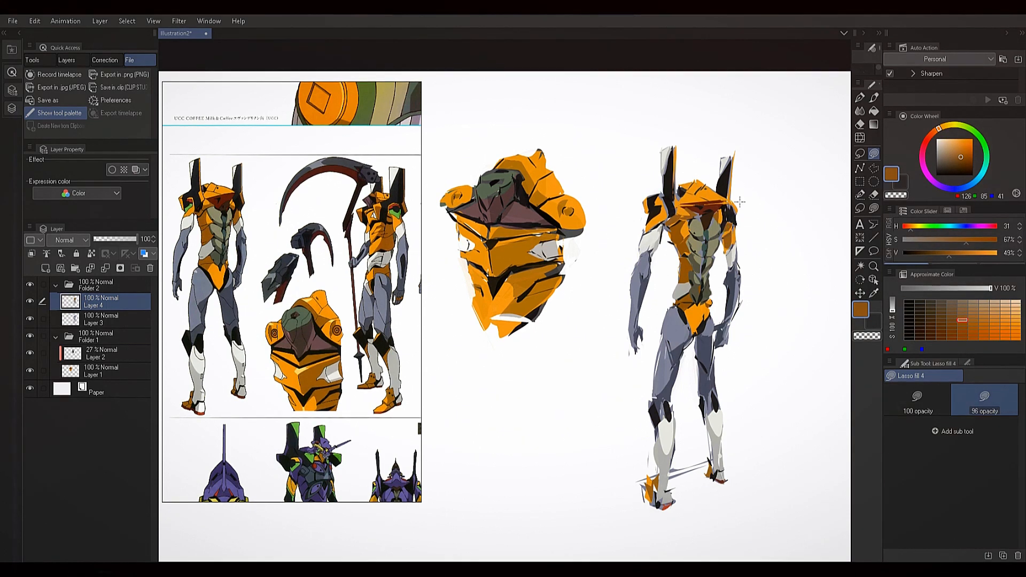
left_click(748, 291, "alt")
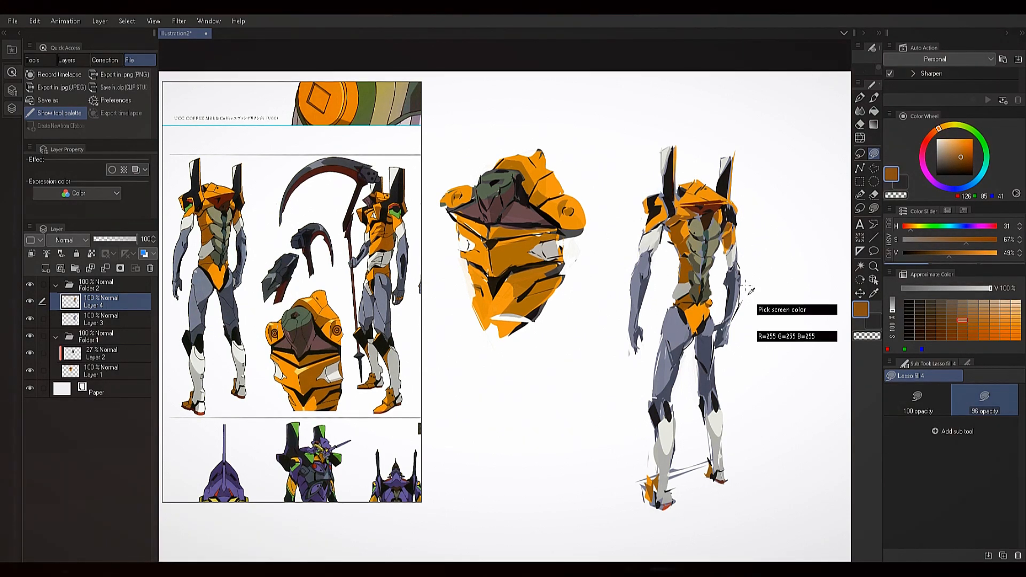
left_click(740, 292, "alt")
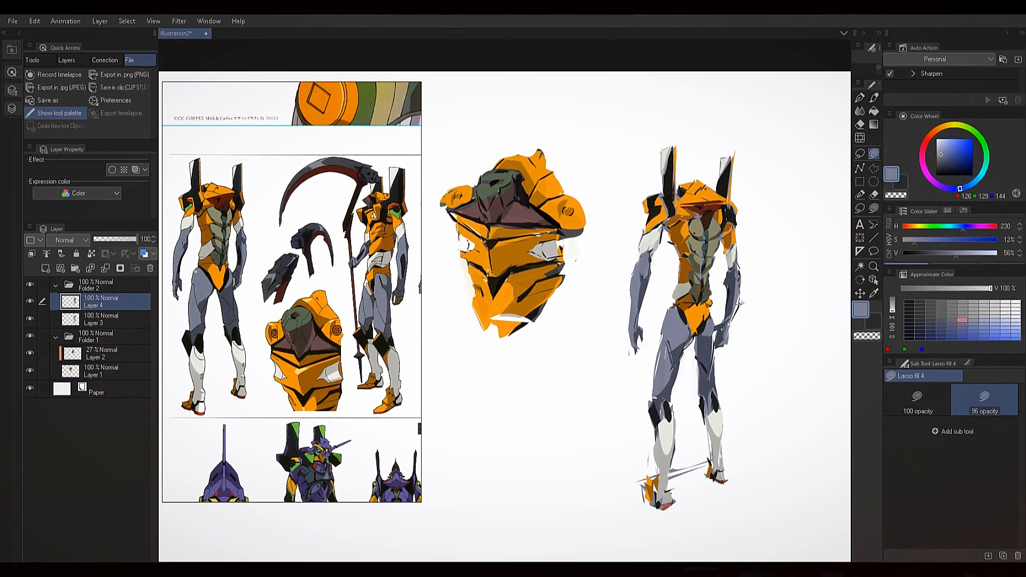
Check the figure's proportions in a mirrored canvas view and restore the normal orientation
mouse_move(649, 340)
left_mouse_down()
mouse_move(663, 275)
mouse_move(651, 304)
mouse_move(695, 278)
mouse_move(685, 299)
mouse_move(681, 291)
mouse_move(708, 297)
mouse_move(657, 313)
mouse_move(682, 294)
left_mouse_up()
key("h")
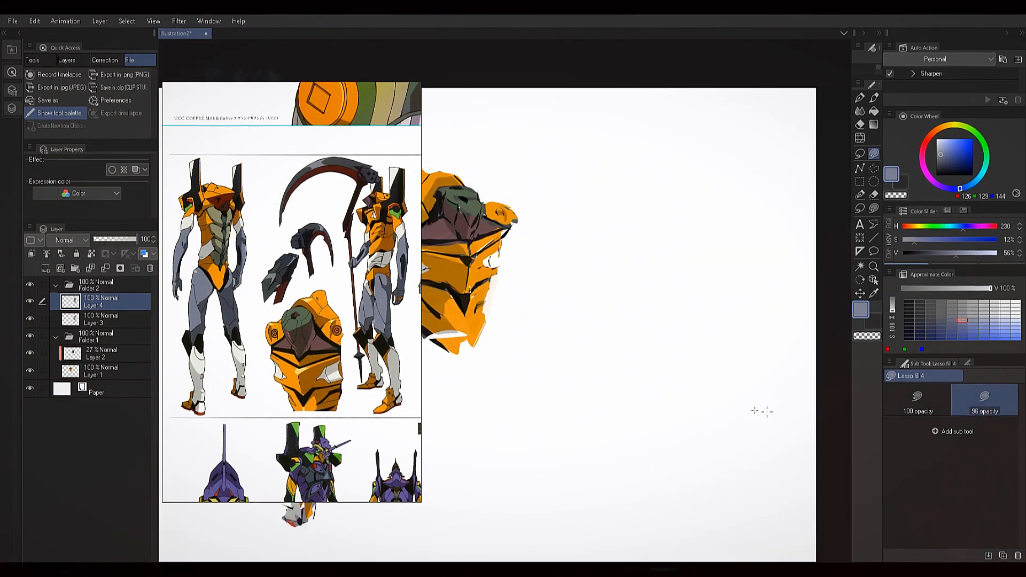
mouse_move(567, 422)
left_mouse_down()
mouse_move(765, 417)
mouse_move(730, 423)
mouse_move(737, 395)
left_mouse_up()
key("h")
left_click_drag(624, 447, 808, 446)
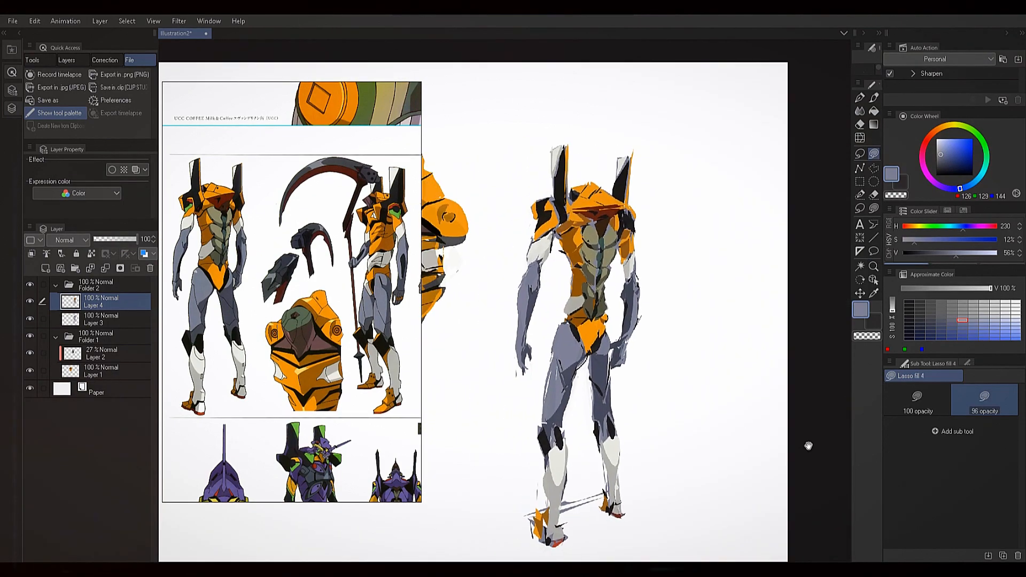
mouse_move(681, 431)
left_mouse_down()
mouse_move(588, 425)
mouse_move(713, 389)
left_mouse_up()
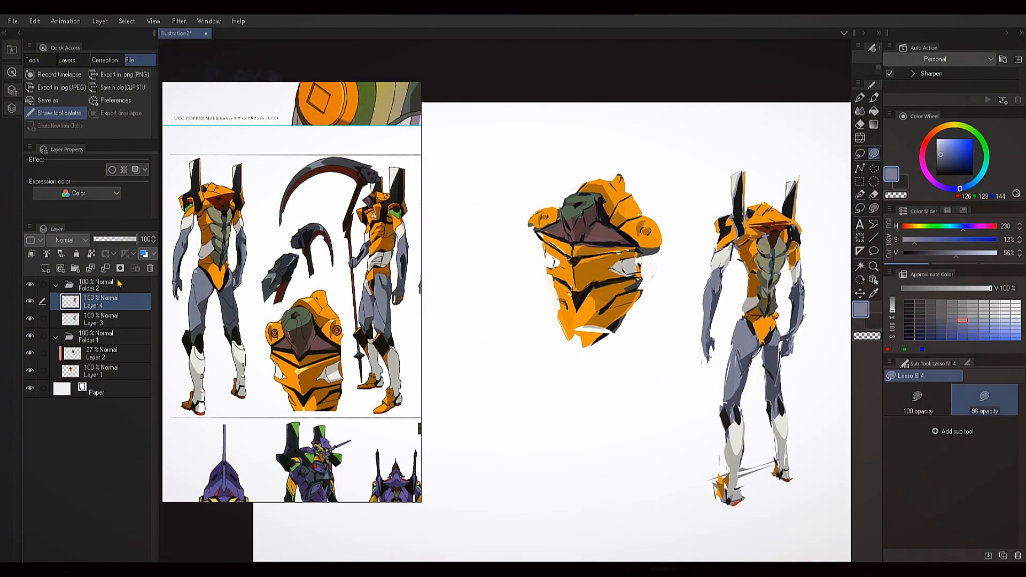
Compare the painted figure with the slate silhouette beneath by repeatedly hiding and showing Layer 4, including at a reduced view size
key("ctrl+comma")
key("ctrl+comma")
key("ctrl+comma")
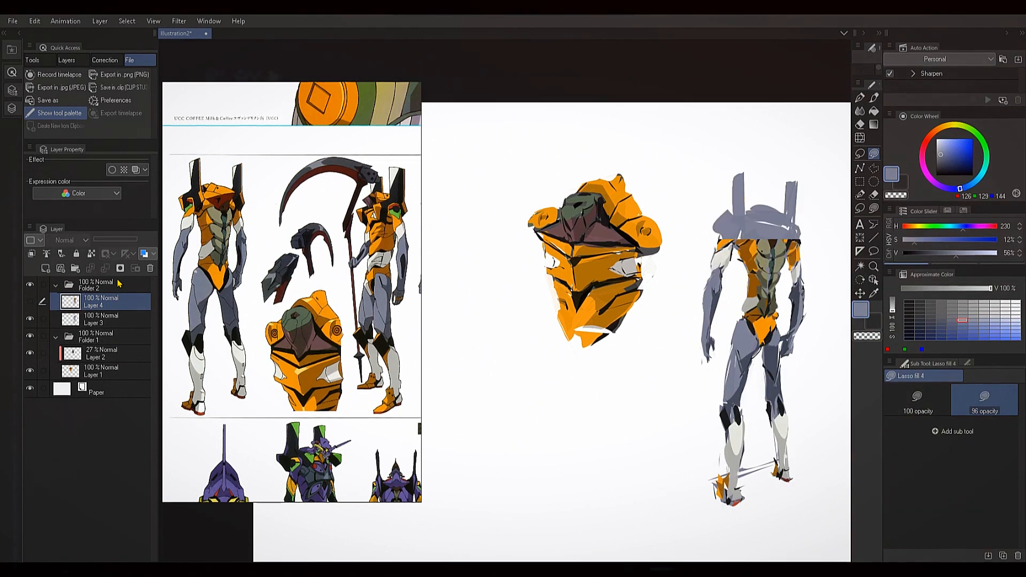
key("ctrl+comma")
key("ctrl+comma")
key("ctrl+comma")
key("ctrl+comma")
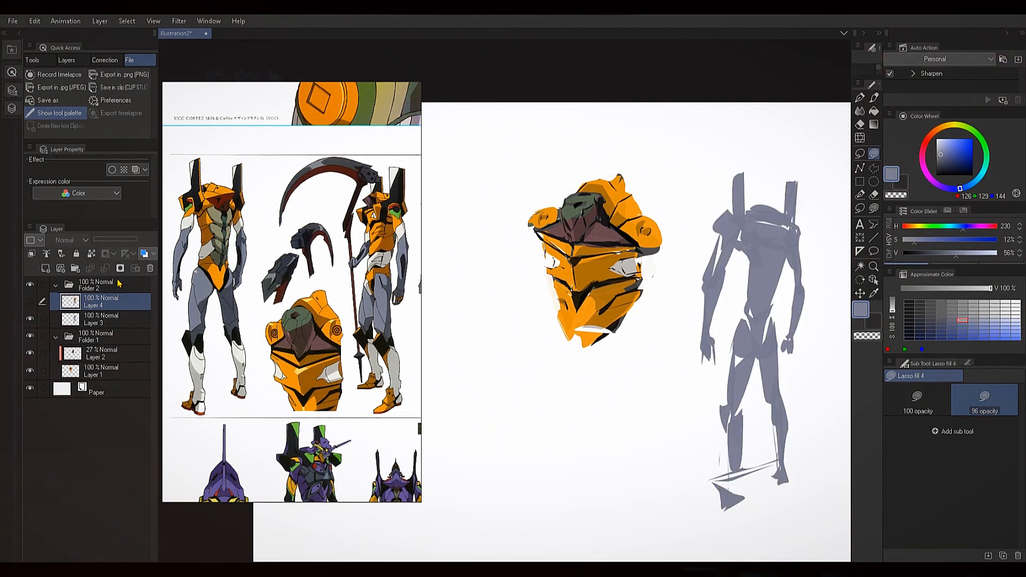
key("ctrl+comma")
key("ctrl+comma")
key("ctrl+comma")
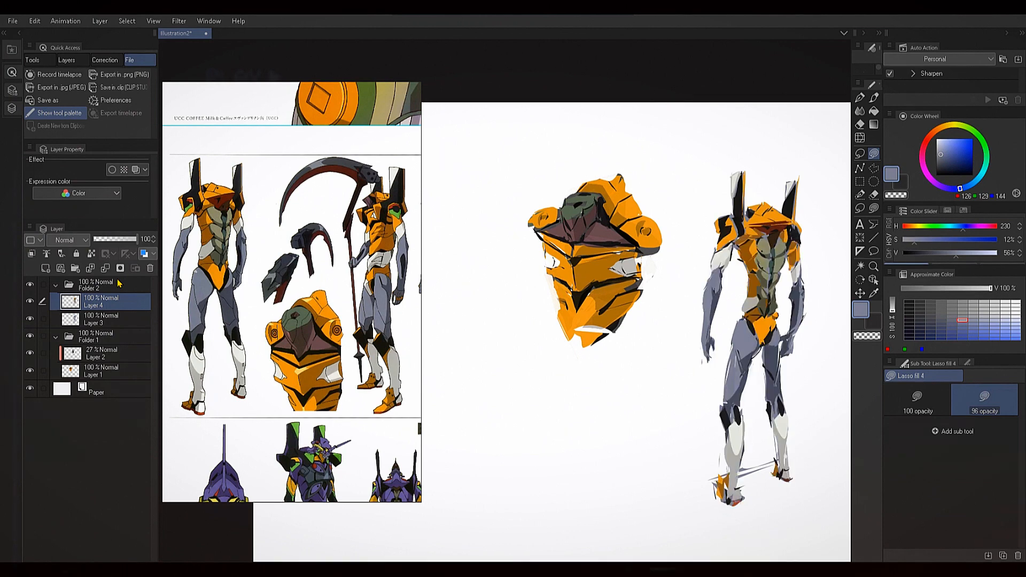
key("ctrl+comma")
key("ctrl+comma")
key("ctrl+comma")
key("ctrl+comma")
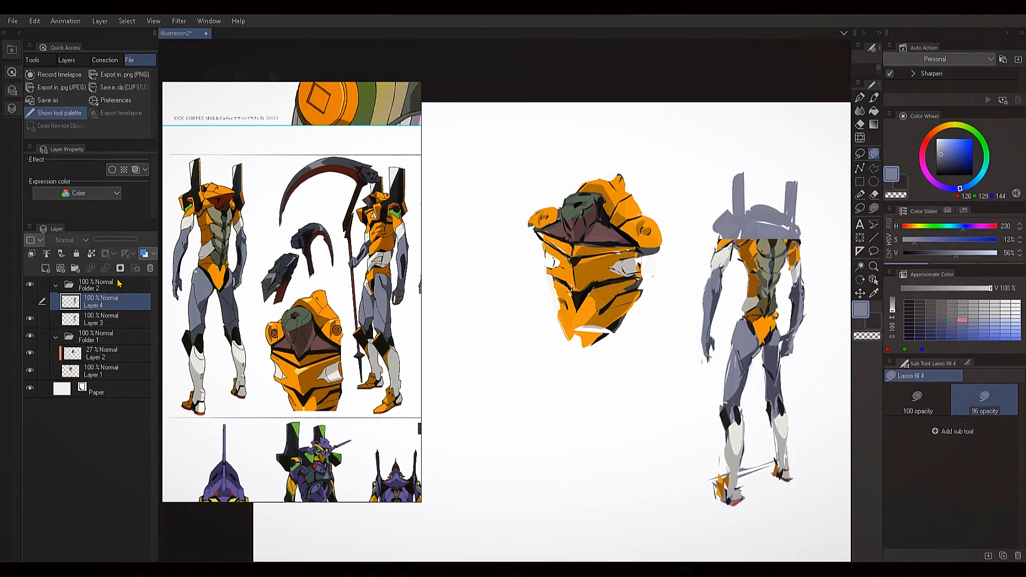
key("ctrl+comma")
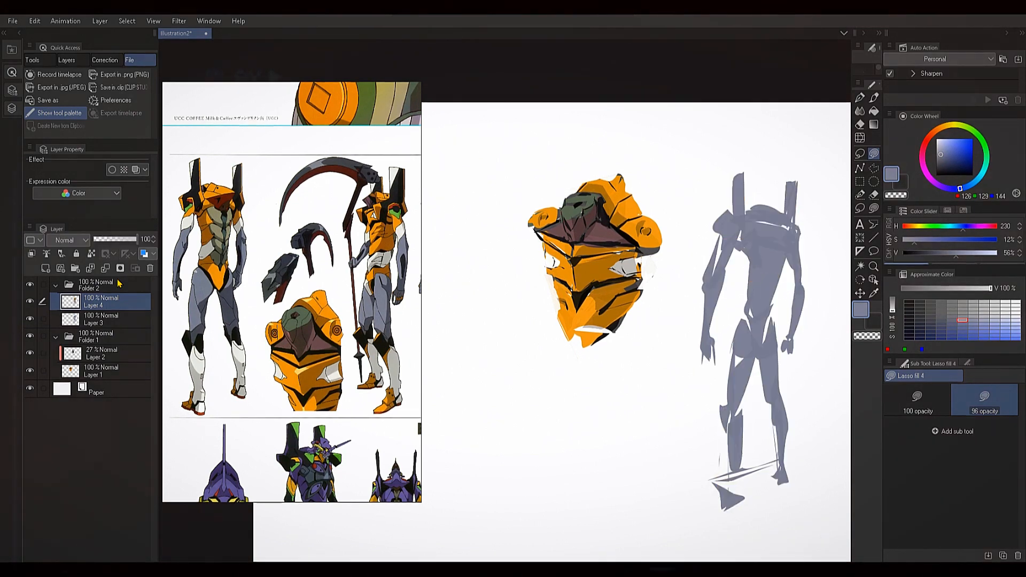
key("ctrl+comma")
key("ctrl+comma")
key("ctrl+comma")
key("ctrl+comma")
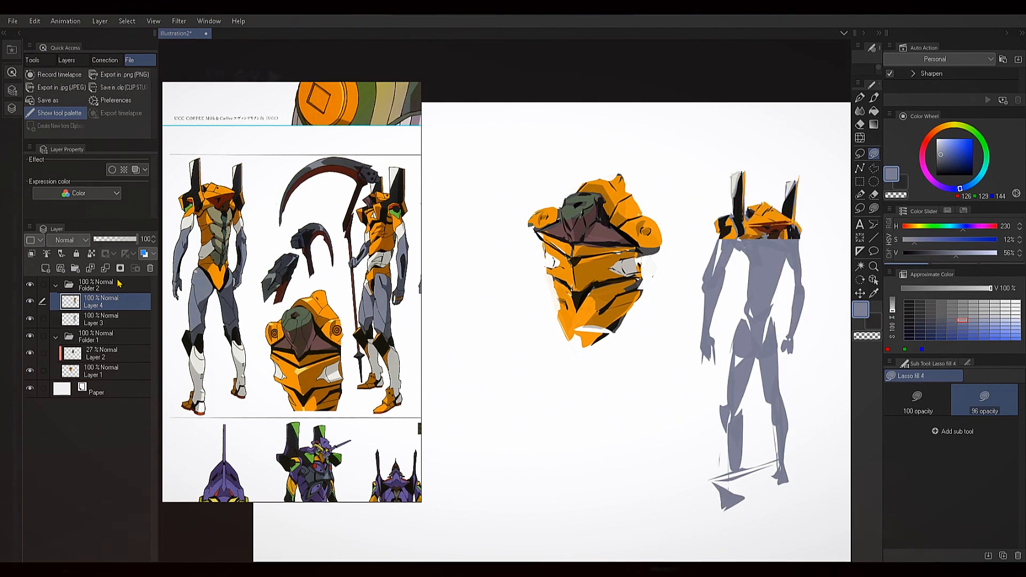
key("ctrl+comma")
scroll(737, 333, "down", 5)
key("ctrl+comma")
key("ctrl+comma")
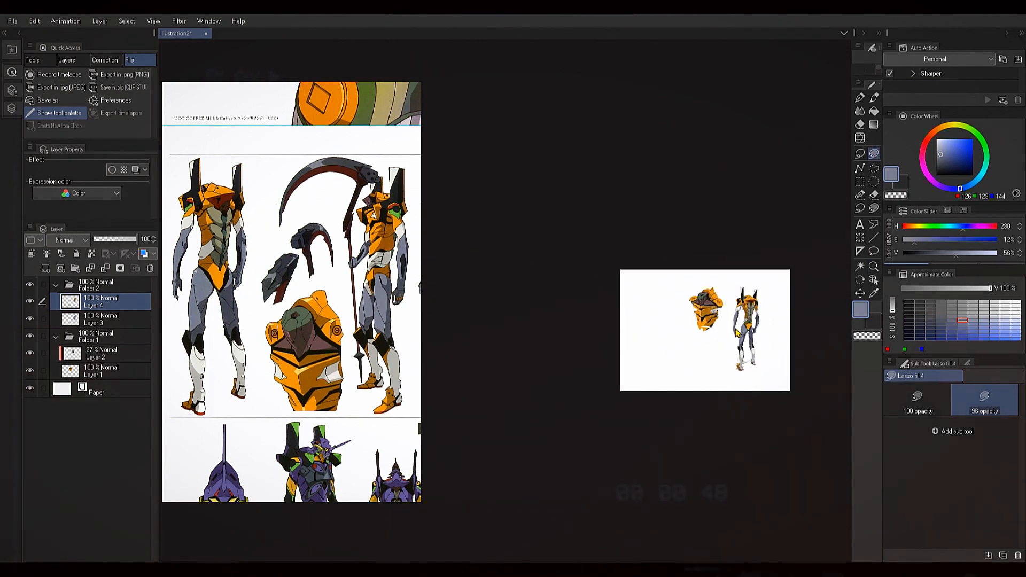
key("ctrl+comma")
key("ctrl+comma")
key("ctrl+comma")
key("ctrl+comma")
key("ctrl+comma")
Collapse Folder 2 in the layer list and move its full-body figure toward the middle of the page
key("alt+space")
mouse_move(772, 345)
left_mouse_down()
mouse_move(822, 321)
mouse_move(740, 346)
mouse_move(836, 417)
left_mouse_up()
left_click_drag(679, 421, 695, 427)
left_click(56, 286)
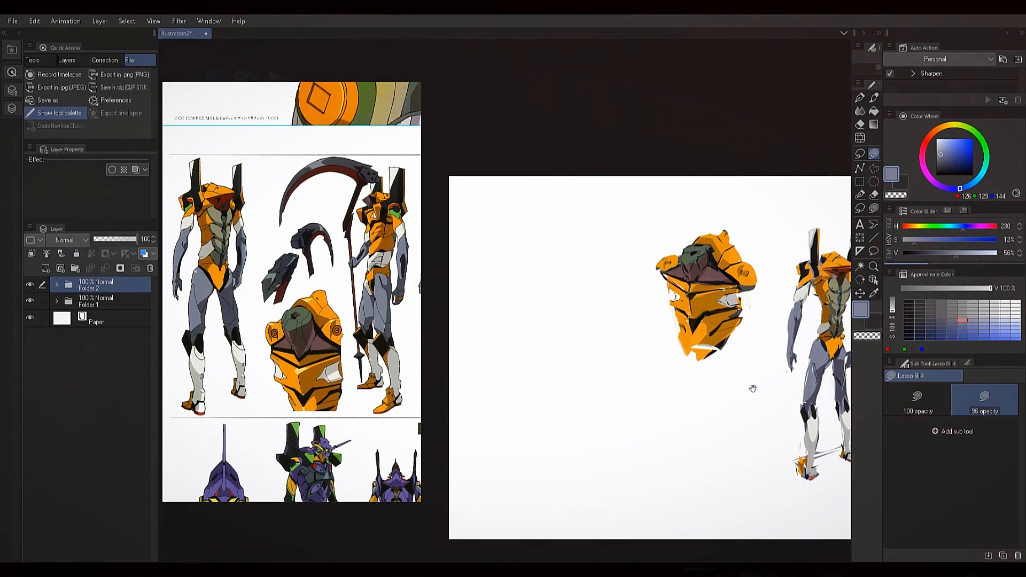
left_click_drag(752, 389, 729, 406)
key("k")
mouse_move(648, 354)
left_mouse_down()
mouse_move(620, 368)
mouse_move(509, 326)
mouse_move(532, 357)
left_mouse_up()
Move the Folder 1 torso study into the page's upper-left area, beside the full-body figure
left_click(132, 305)
mouse_move(729, 332)
left_mouse_down()
mouse_move(556, 338)
mouse_move(545, 297)
left_mouse_up()
key("alt+space")
left_click_drag(654, 382, 625, 381)
left_click_drag(625, 381, 716, 311)
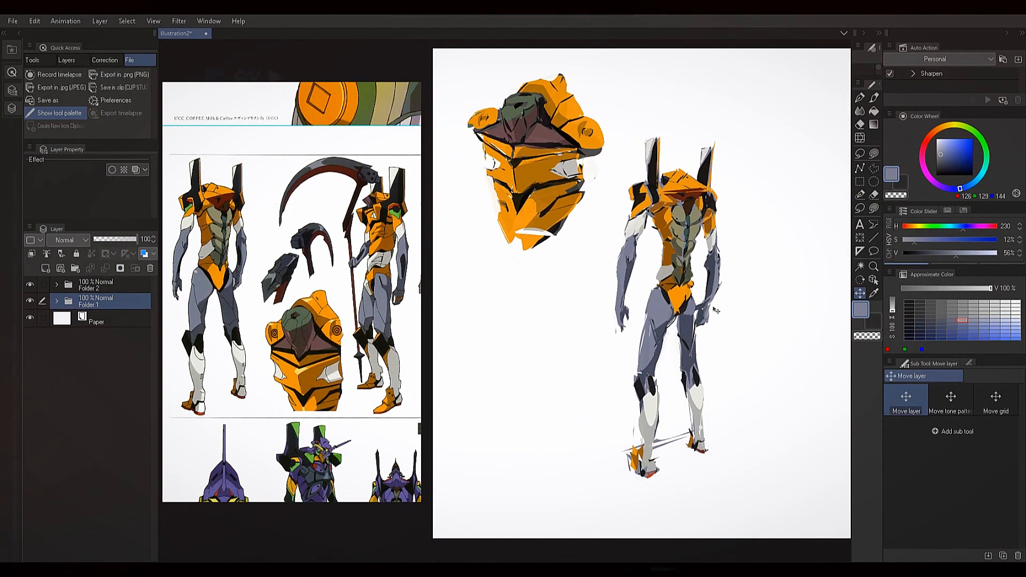
mouse_move(710, 350)
left_mouse_down()
mouse_move(700, 377)
mouse_move(707, 350)
left_mouse_up()
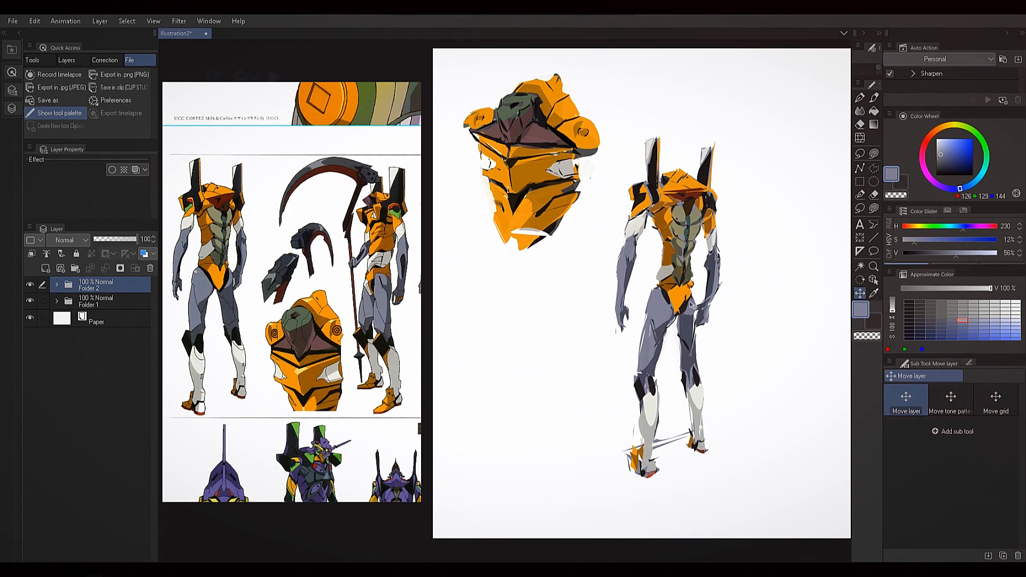
Move the Folder 2 full-body figure slightly lower on the page to balance it with the torso study
left_click_drag(695, 307, 693, 330)
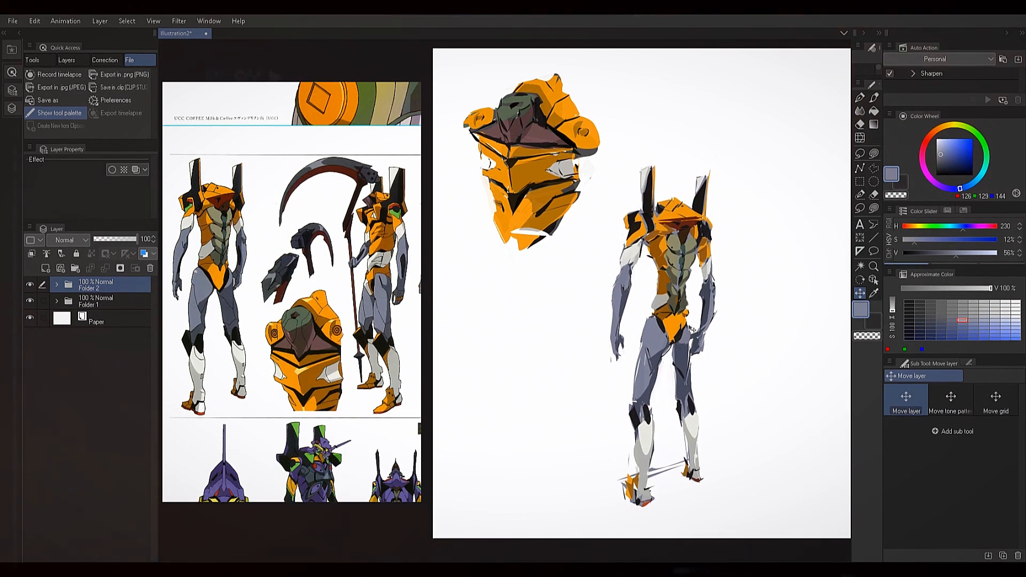
mouse_move(723, 279)
left_mouse_down()
mouse_move(690, 276)
mouse_move(723, 268)
left_mouse_up()
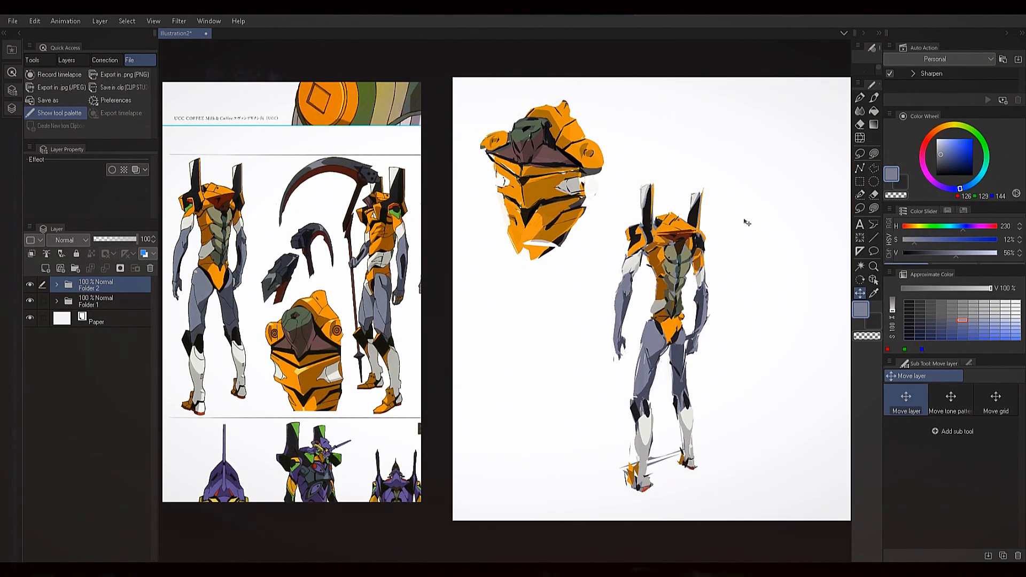
left_click_drag(680, 294, 701, 290)
left_click_drag(662, 321, 671, 317)
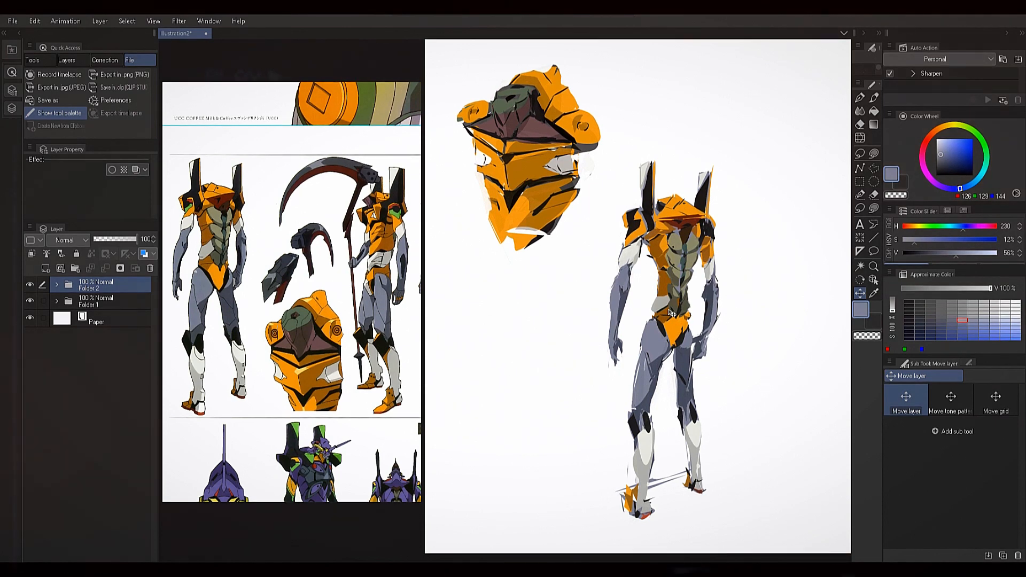
Nudge the Folder 2 full-body figure slightly lower on the page and add a new layer above both folders
left_click_drag(623, 98, 617, 105)
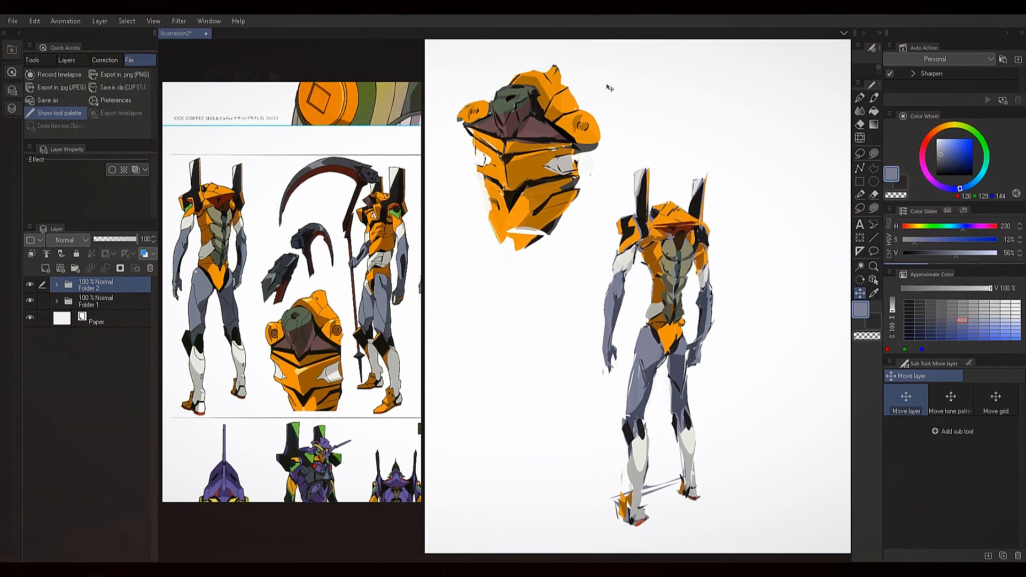
left_click(46, 267)
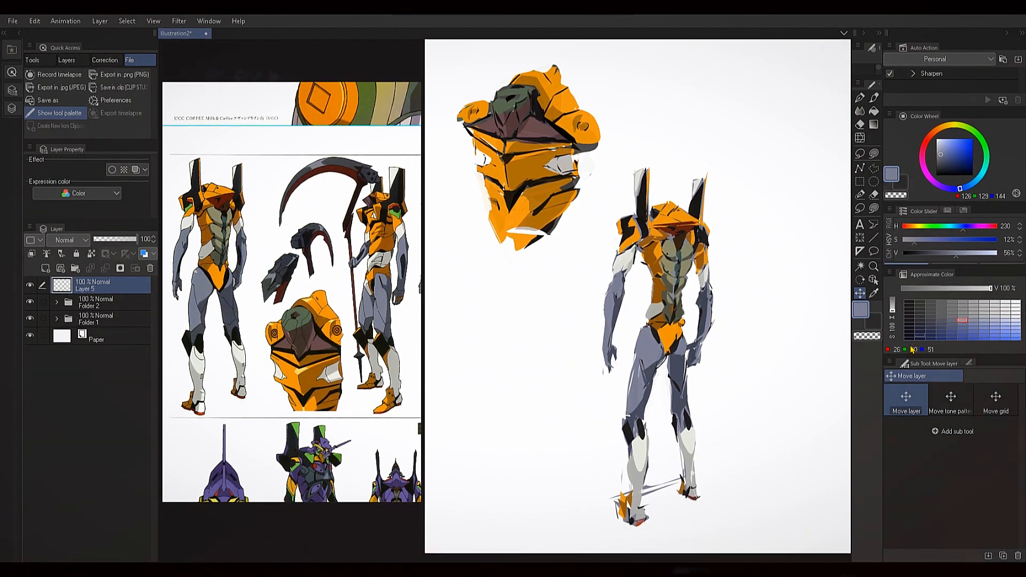
With the Opa2 brush reduced to size 15 and set to pure red, draw a curved arrow pointing at the torso study
key("b")
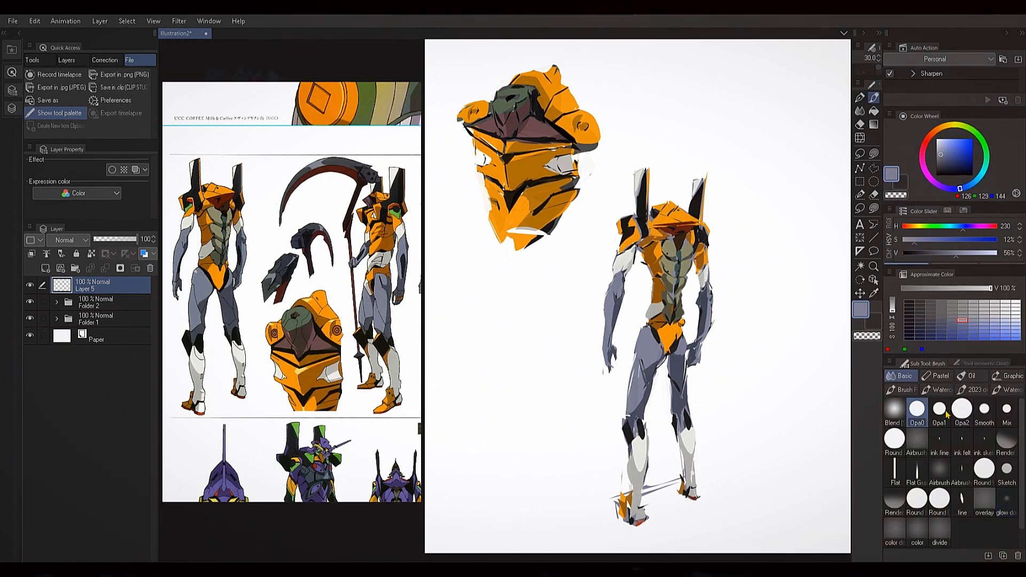
left_click(969, 410)
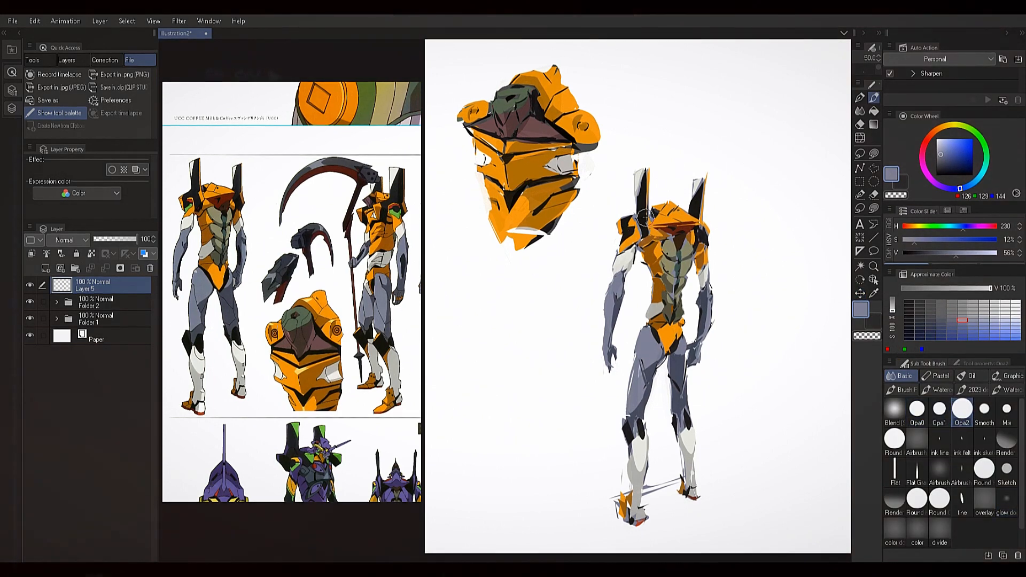
key("bracketleft")
key("bracketleft")
key("bracketleft")
key("bracketleft")
key("bracketleft")
left_click(926, 140)
left_click(972, 140)
left_click_drag(973, 140, 973, 139)
key("bracketleft")
key("bracketleft")
key("bracketleft")
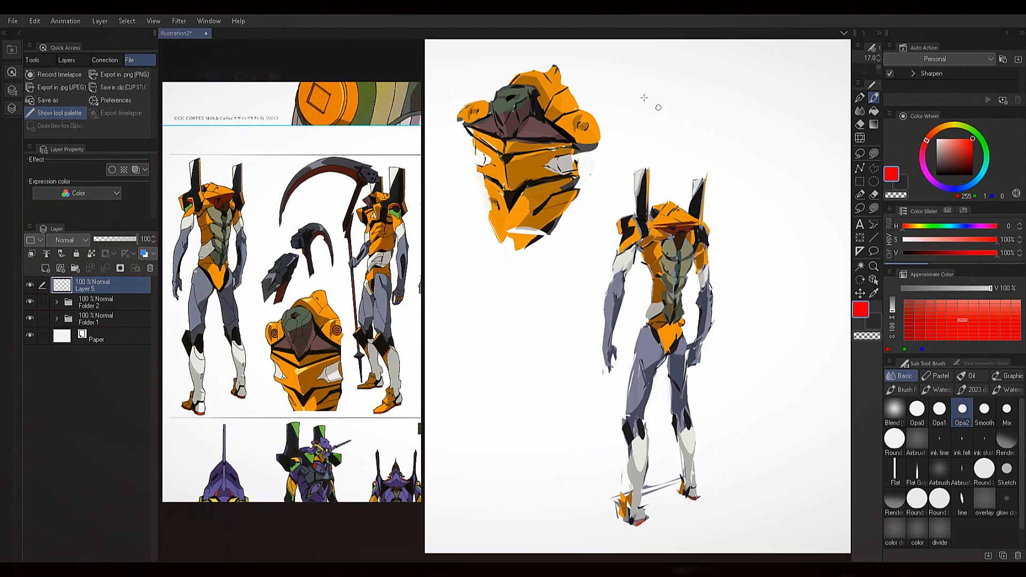
mouse_move(641, 92)
left_mouse_down()
mouse_move(689, 111)
mouse_move(842, 62)
left_mouse_up()
left_click_drag(639, 111, 629, 116)
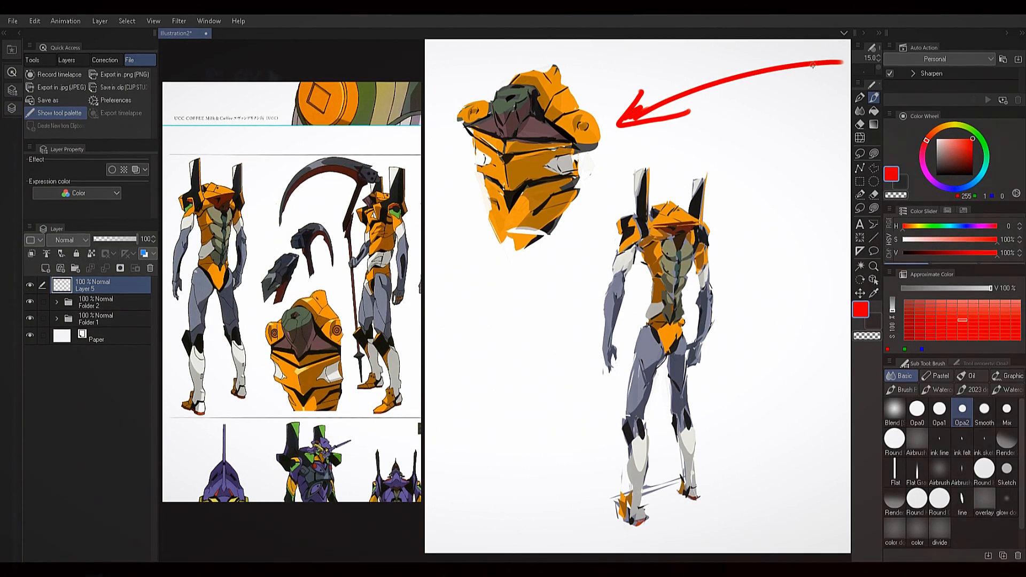
Handwrite the note "± 15 min" in red beside the arrow pointing at the torso study
left_click_drag(623, 186, 609, 195)
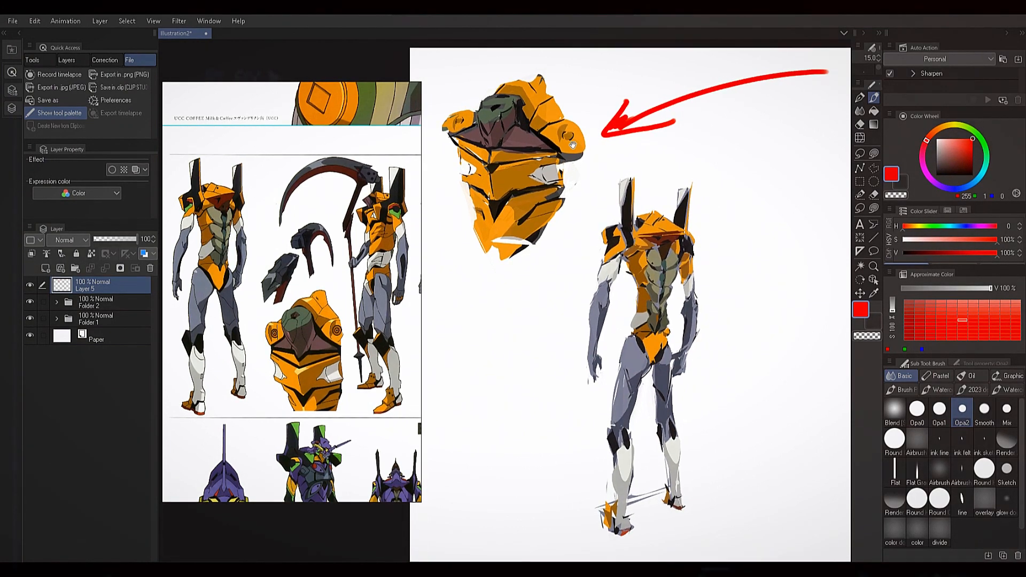
left_click_drag(711, 113, 703, 148)
mouse_move(725, 114)
left_mouse_down()
mouse_move(743, 134)
mouse_move(757, 112)
mouse_move(687, 121)
mouse_move(786, 128)
left_mouse_up()
left_click(689, 117)
left_click(790, 105)
mouse_move(799, 113)
left_mouse_down()
mouse_move(797, 126)
mouse_move(810, 126)
left_mouse_up()
mouse_move(666, 202)
left_mouse_down()
mouse_move(671, 214)
mouse_move(694, 215)
left_mouse_up()
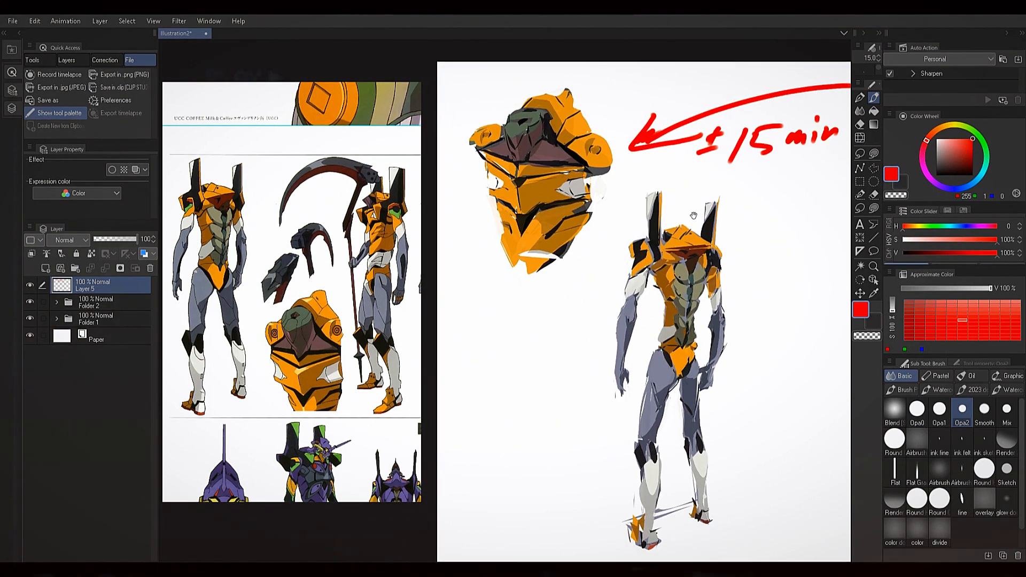
Circle the full-body figure in red and handwrite "+1 study" beside it
left_click_drag(604, 216, 573, 199)
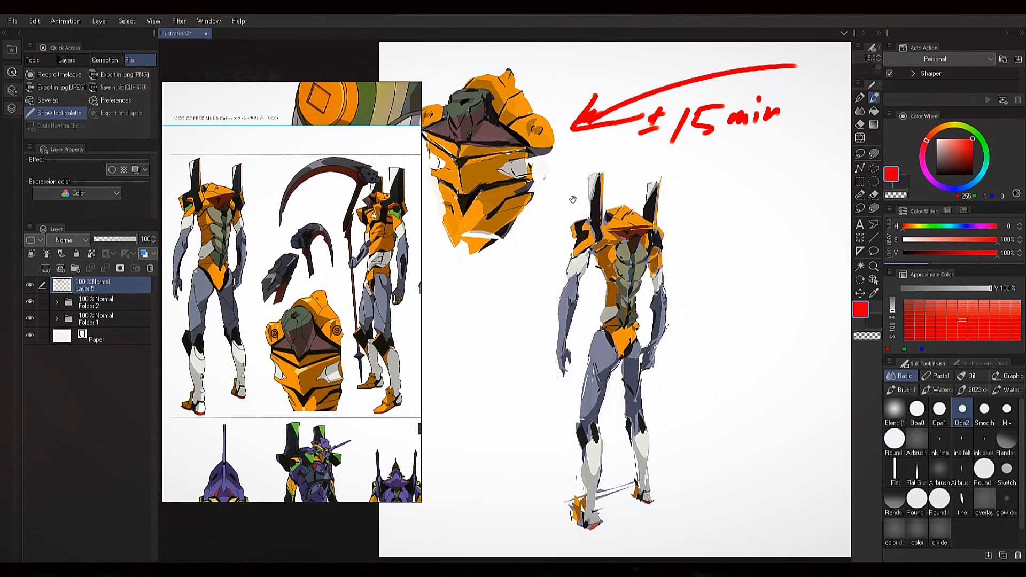
mouse_move(665, 163)
left_mouse_down()
mouse_move(623, 171)
mouse_move(679, 199)
left_mouse_up()
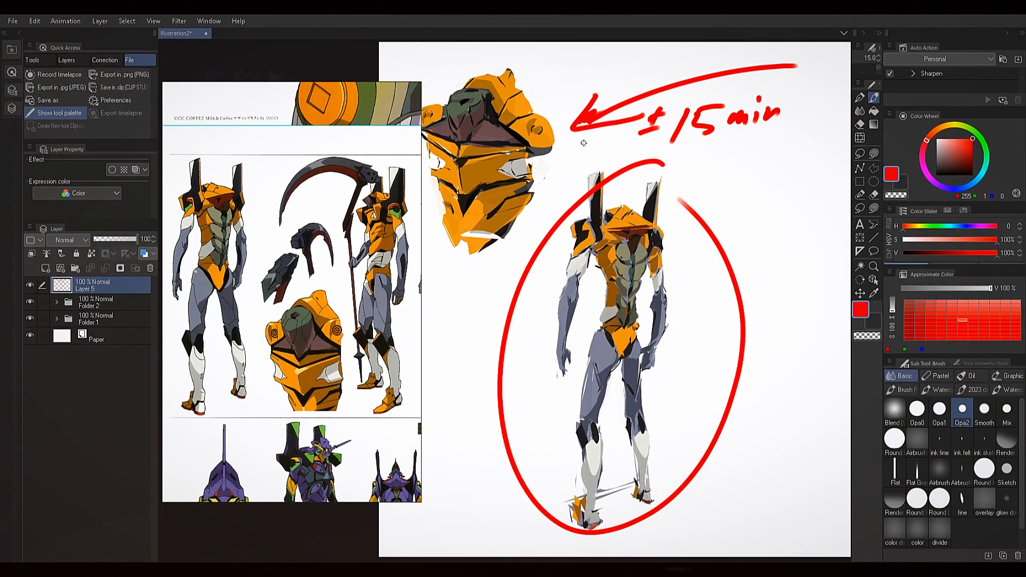
left_click_drag(739, 166, 719, 201)
left_click_drag(710, 176, 726, 183)
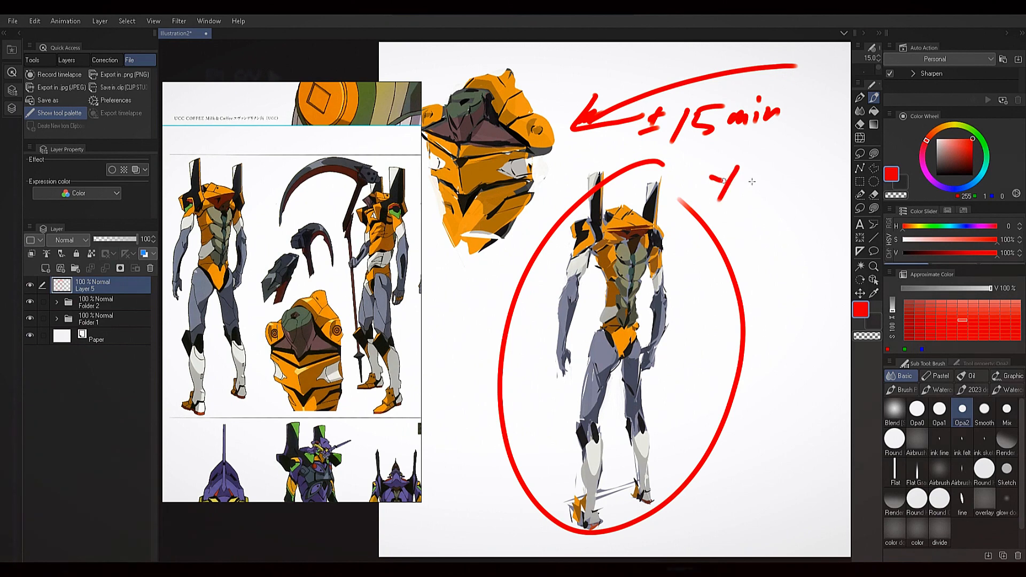
left_click_drag(810, 169, 784, 194)
mouse_move(830, 155)
left_mouse_down()
mouse_move(816, 199)
mouse_move(735, 196)
mouse_move(802, 197)
left_mouse_up()
left_click_drag(811, 177, 772, 233)
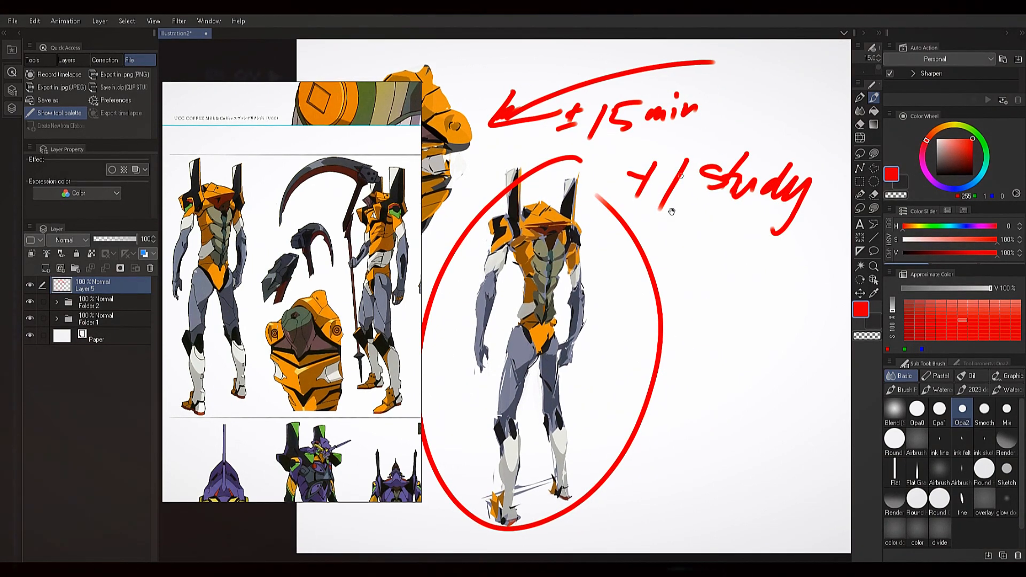
Handwrite "30+" in red beneath the study note, replacing a first attempt written as "+30"
mouse_move(675, 241)
left_mouse_down()
mouse_move(695, 255)
mouse_move(685, 275)
left_mouse_up()
mouse_move(716, 238)
left_mouse_down()
mouse_move(670, 275)
mouse_move(680, 265)
left_mouse_up()
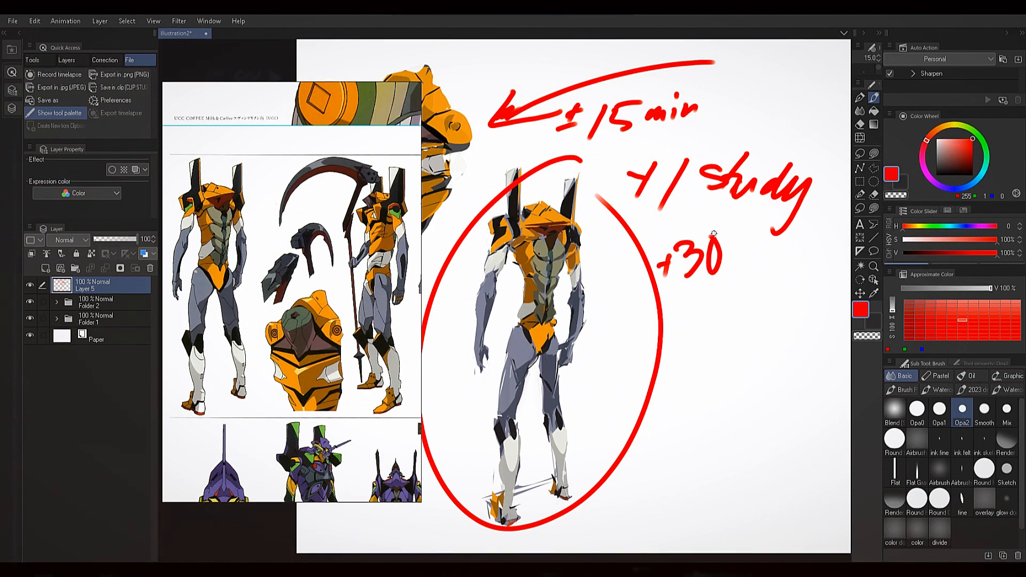
key("ctrl+z")
key("ctrl+z")
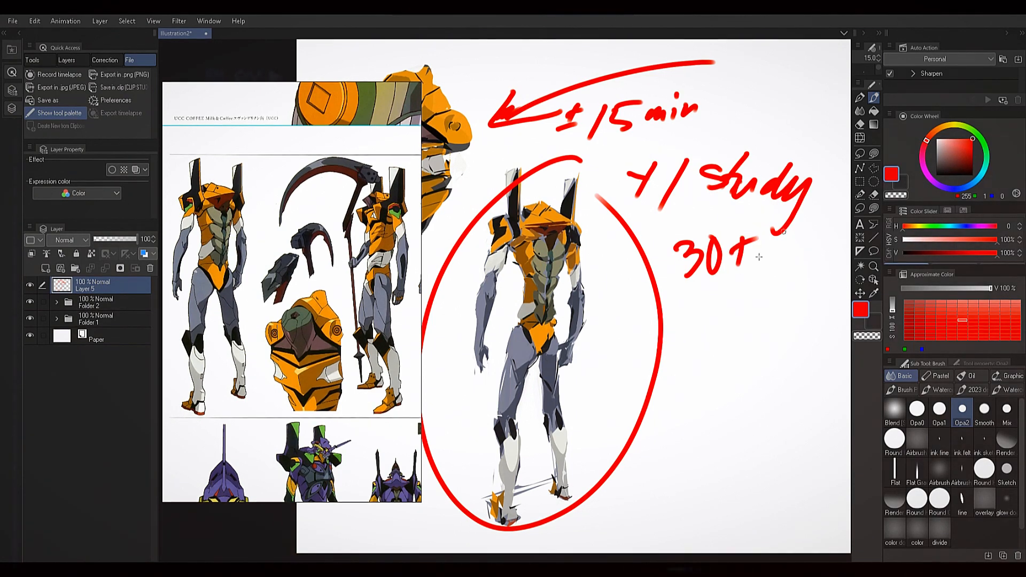
mouse_move(629, 283)
left_mouse_down()
mouse_move(701, 246)
mouse_move(757, 241)
mouse_move(681, 286)
left_mouse_up()
left_click_drag(534, 277, 584, 266)
left_click_drag(769, 240, 742, 239)
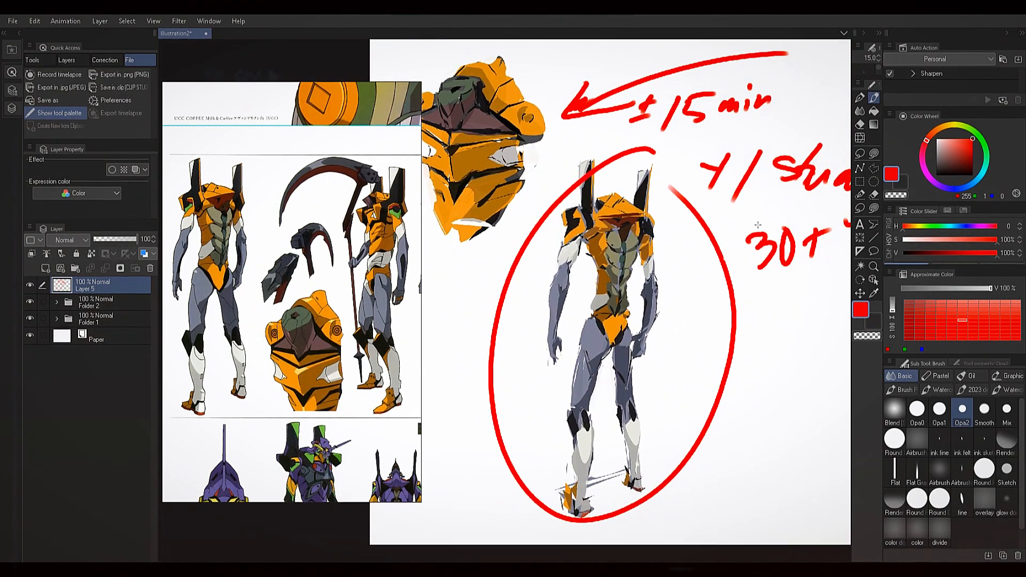
Undo the latest handwriting strokes and clear the remaining red annotations from the new layer
key("ctrl+z")
key("ctrl+z")
key("ctrl+z")
key("ctrl+z")
key("ctrl+z")
key("ctrl+z")
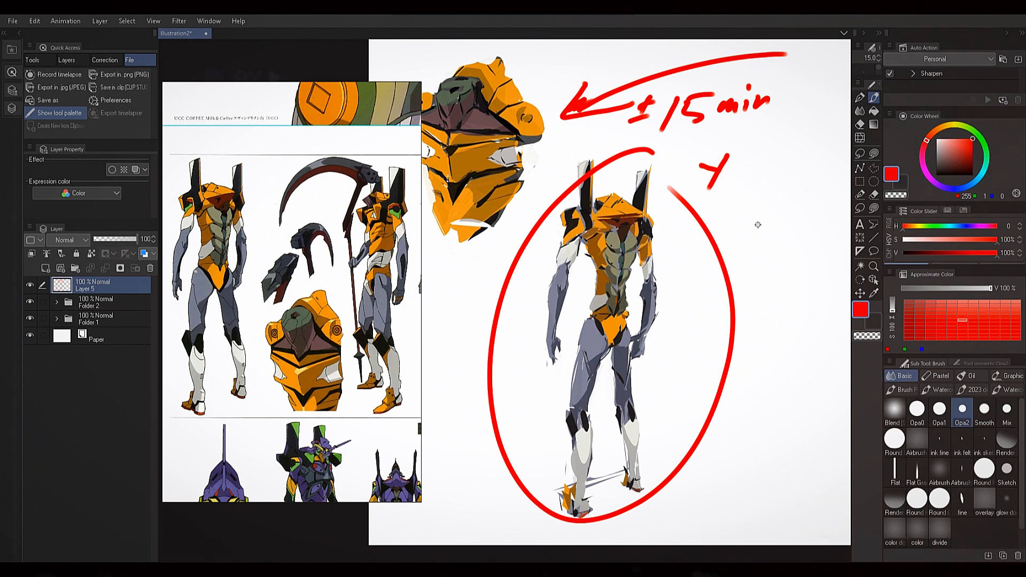
key("Delete")
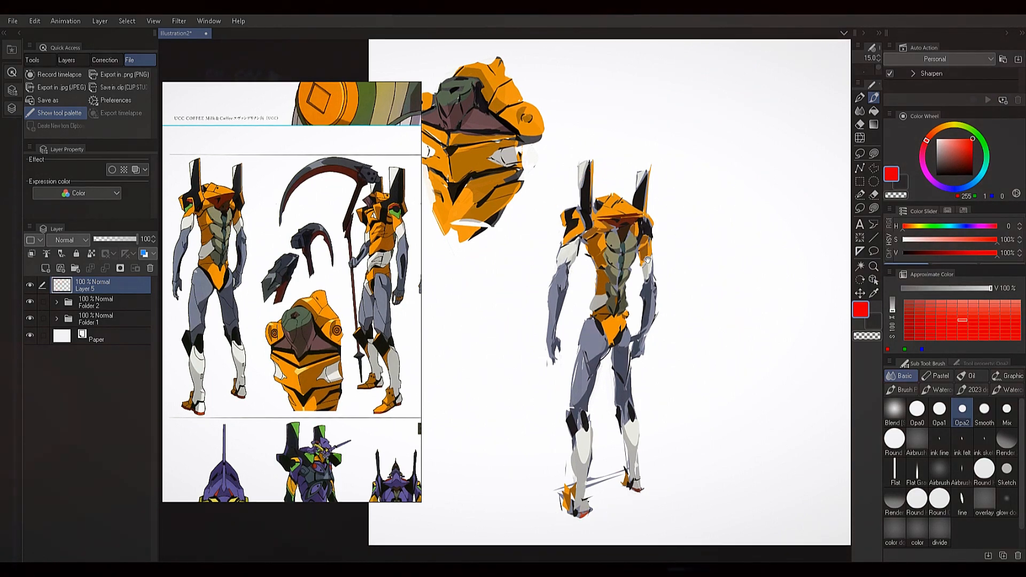
Try a large red circle around the torso study and undo it
left_click_drag(648, 260, 704, 317)
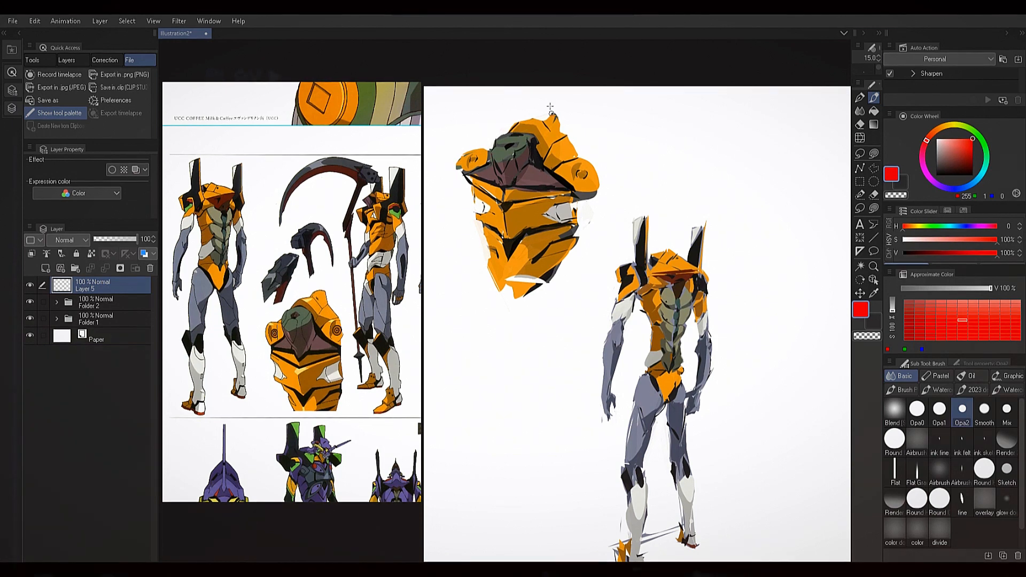
mouse_move(541, 94)
left_mouse_down()
mouse_move(458, 141)
mouse_move(684, 152)
left_mouse_up()
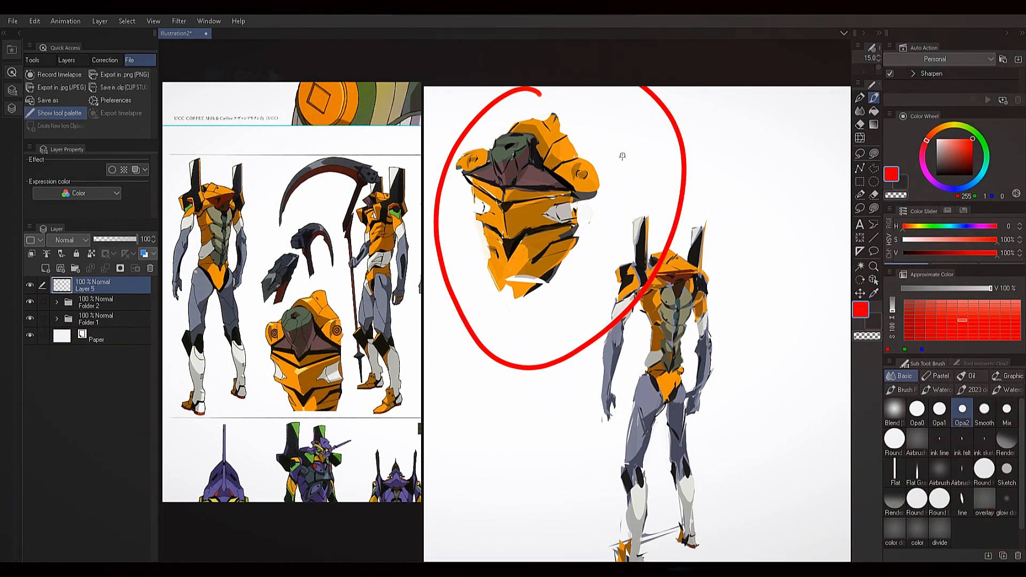
key("ctrl+z")
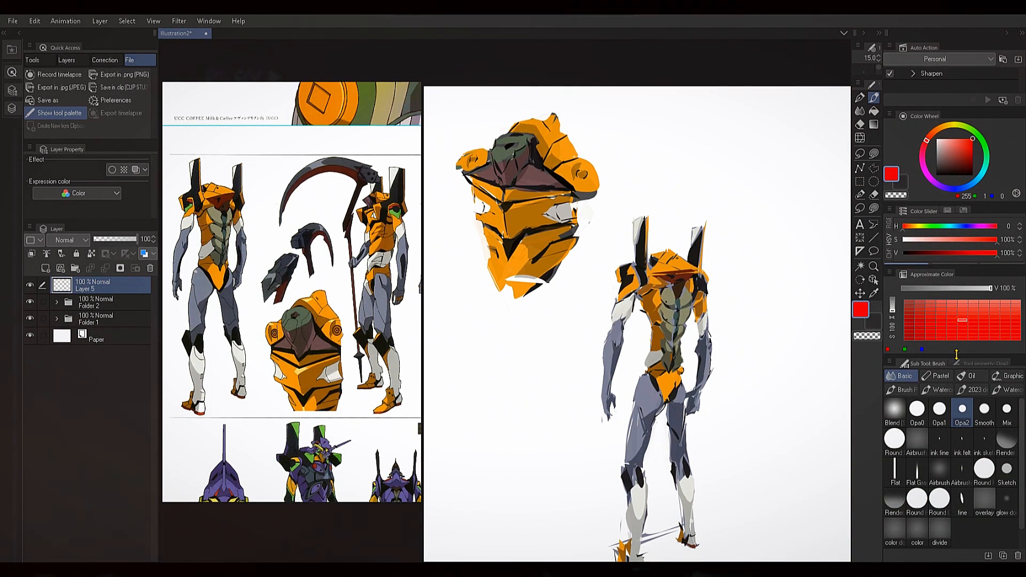
mouse_move(761, 296)
left_mouse_down()
mouse_move(728, 291)
mouse_move(720, 276)
left_mouse_up()
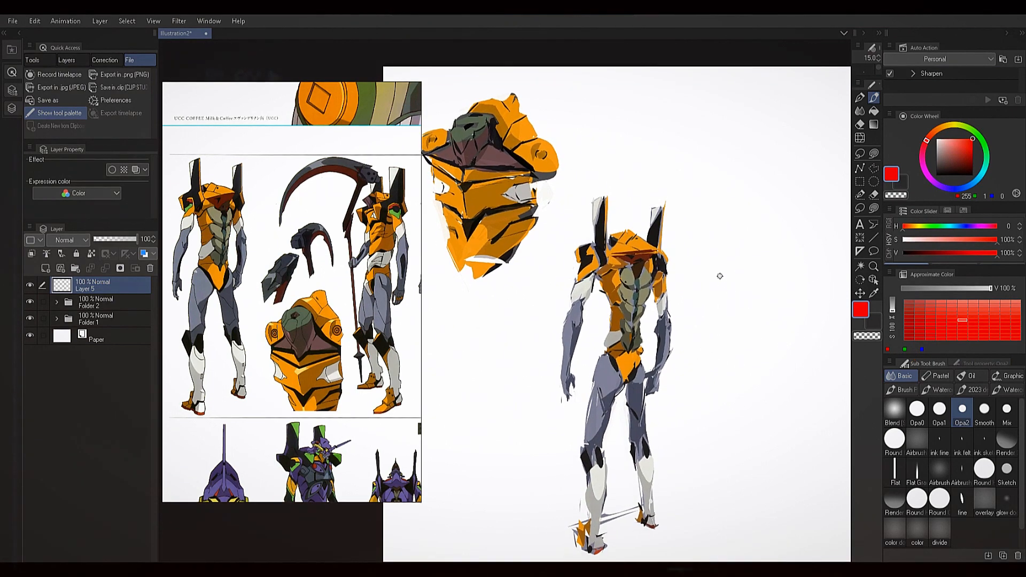
left_click_drag(617, 202, 649, 195)
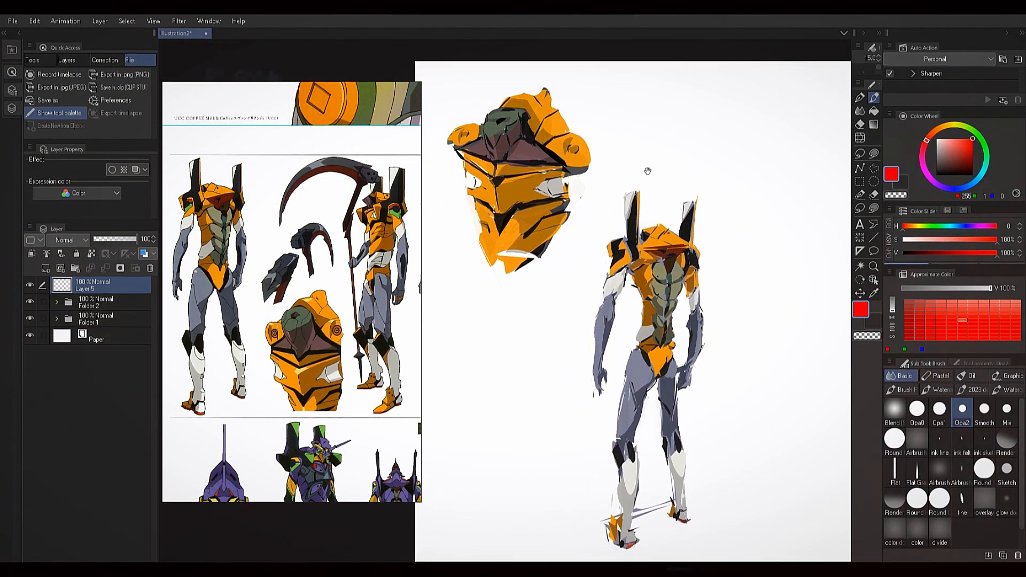
mouse_move(592, 214)
left_mouse_down()
mouse_move(604, 209)
mouse_move(598, 202)
left_mouse_up()
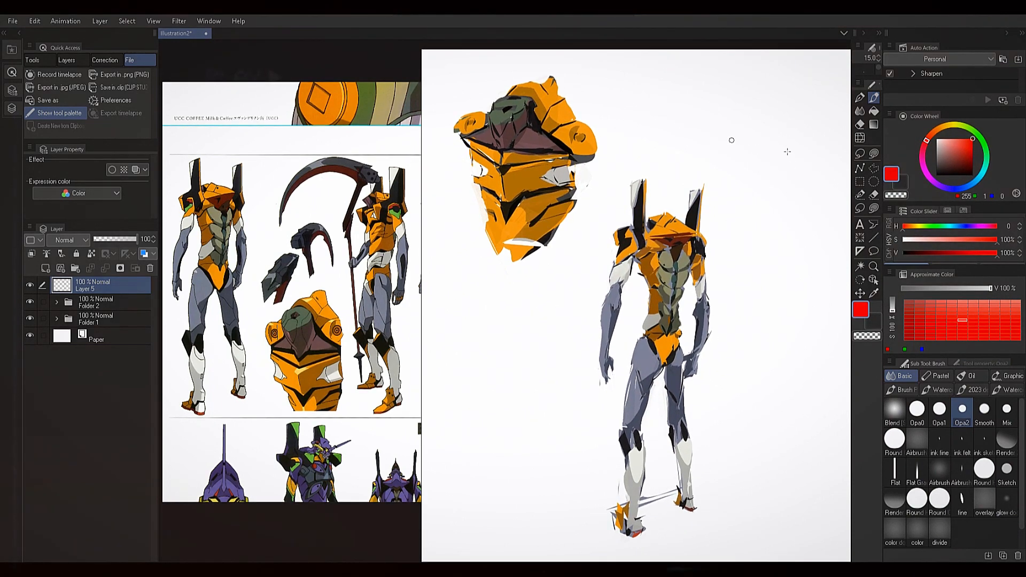
mouse_move(732, 140)
left_mouse_down()
mouse_move(760, 175)
mouse_move(763, 123)
left_mouse_up()
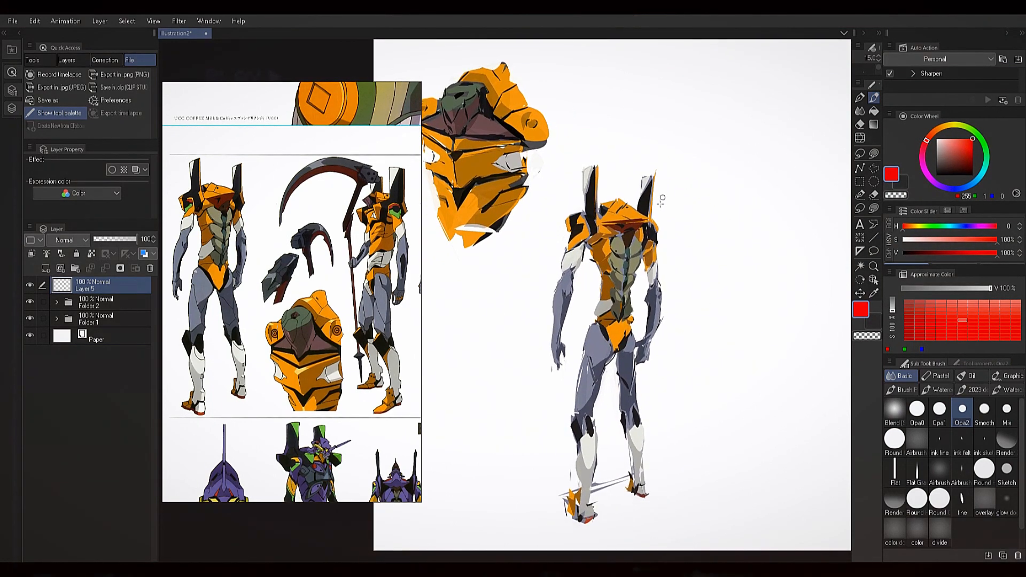
left_click_drag(646, 250, 726, 159)
left_click_drag(714, 222, 732, 245)
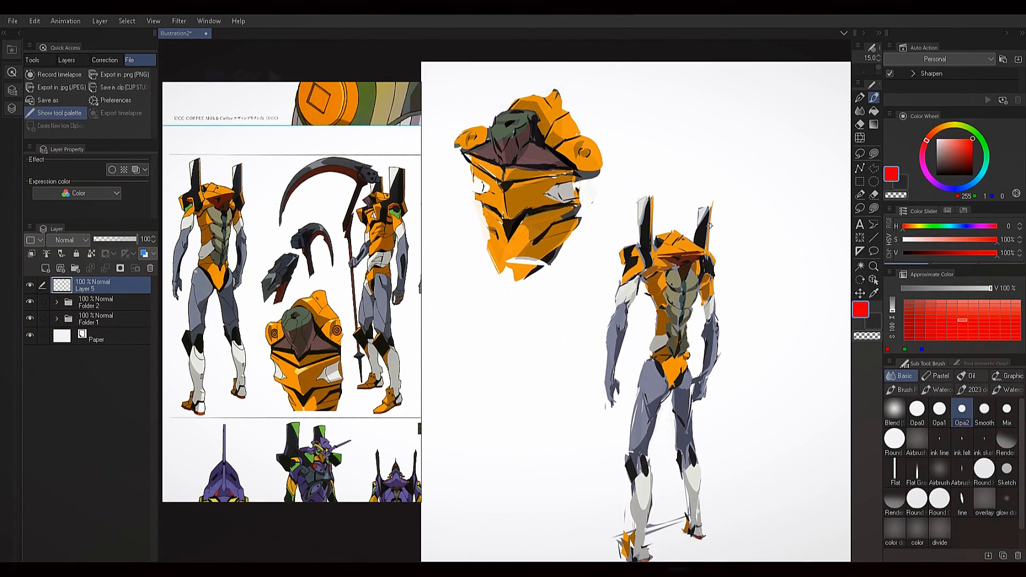
Try a short red arrow pointing at the torso study's shoulder and undo it
left_click_drag(638, 127, 668, 140)
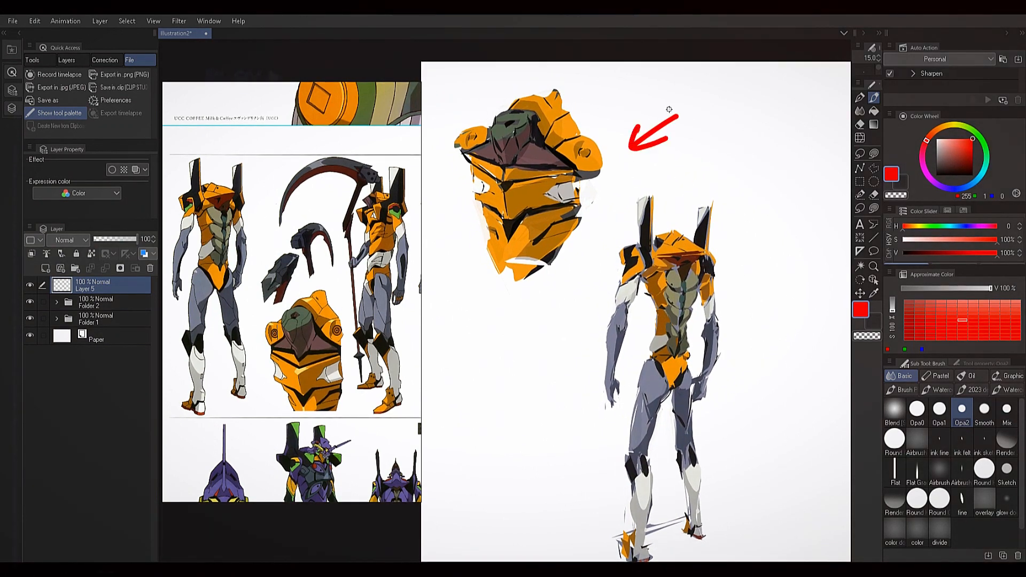
key("ctrl+z")
key("ctrl+z")
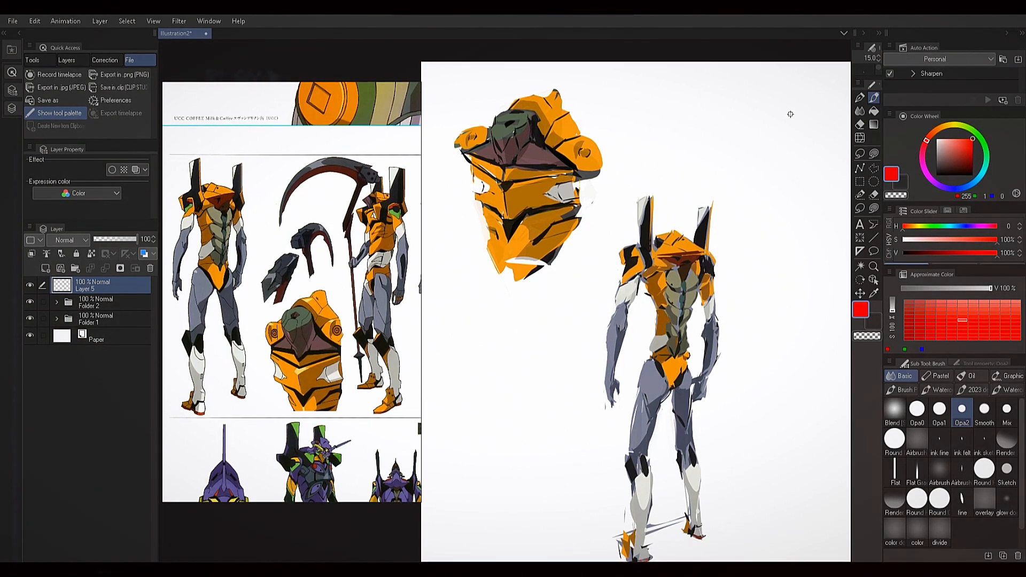
left_click_drag(791, 114, 775, 99)
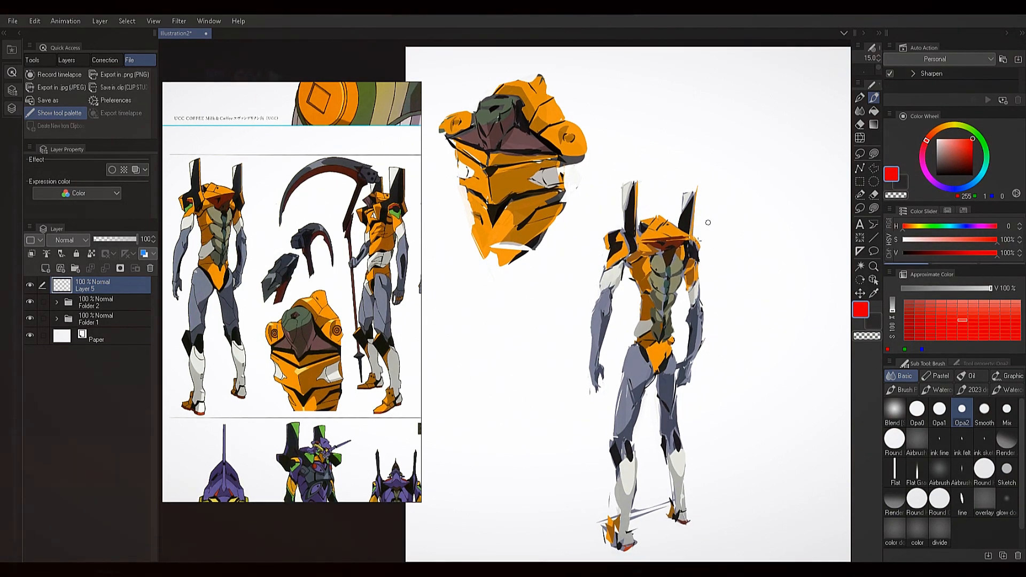
mouse_move(708, 222)
left_mouse_down()
mouse_move(687, 202)
mouse_move(704, 219)
left_mouse_up()
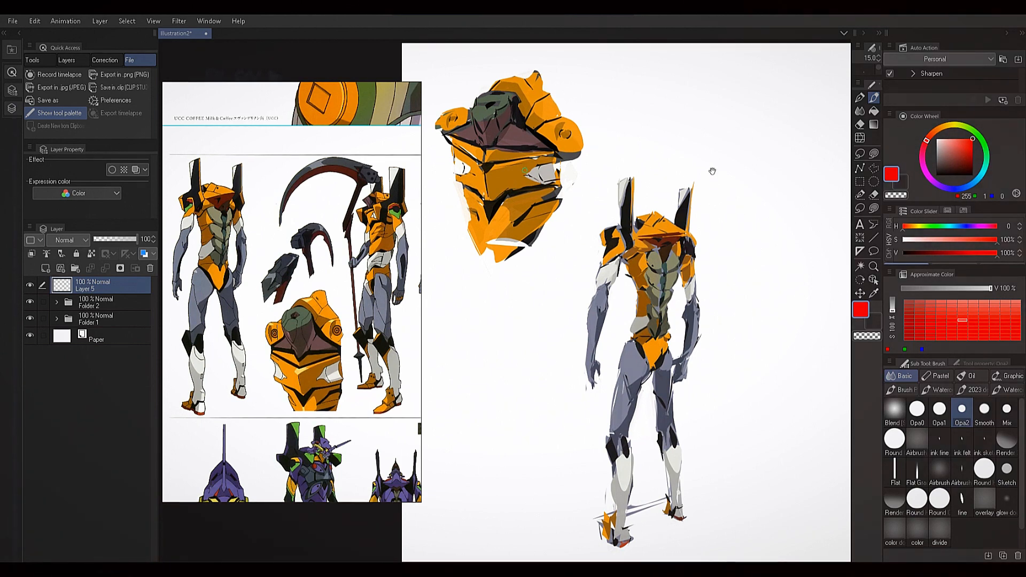
left_click_drag(718, 183, 677, 155)
left_click_drag(531, 205, 582, 149)
left_click_drag(700, 238, 644, 197)
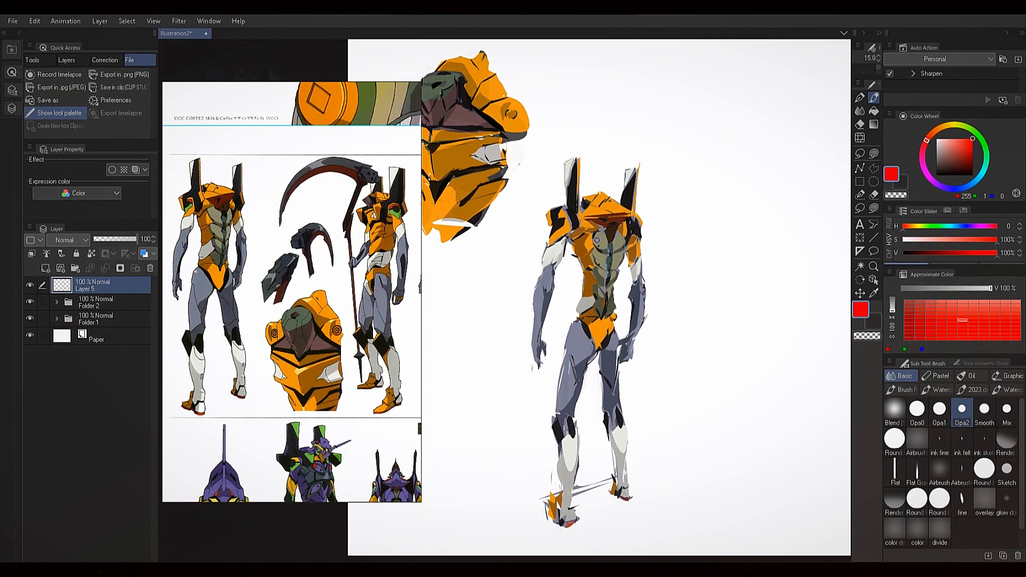
left_click_drag(634, 266, 654, 240)
mouse_move(715, 147)
left_mouse_down()
mouse_move(663, 147)
mouse_move(679, 144)
left_mouse_up()
mouse_move(672, 136)
left_mouse_down()
mouse_move(675, 213)
mouse_move(707, 210)
mouse_move(695, 210)
left_mouse_up()
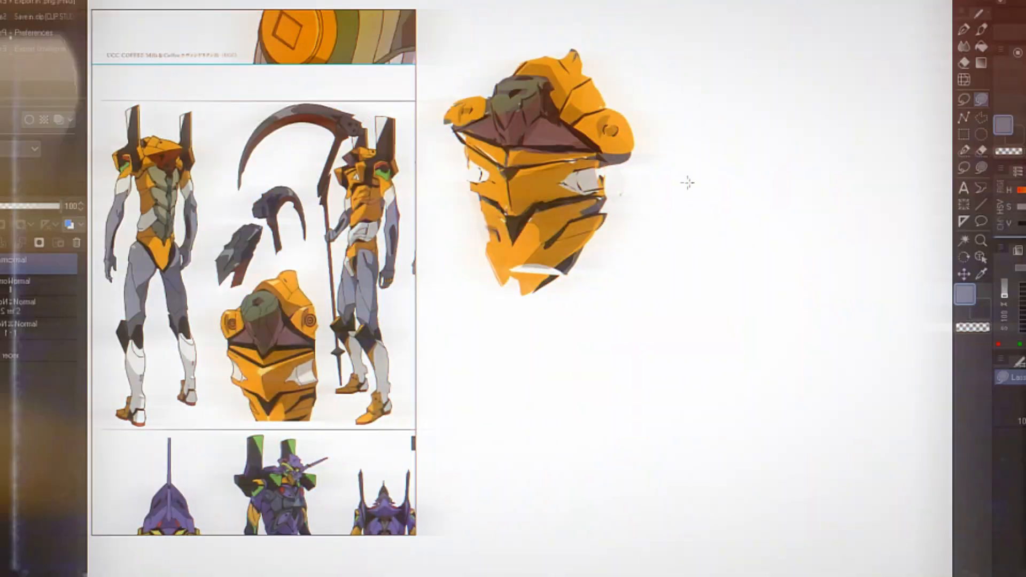
Block in the full-body figure's silhouette in slate grey with Lasso fill, beside the torso study
mouse_move(770, 375)
left_mouse_down()
mouse_move(703, 115)
mouse_move(685, 352)
mouse_move(689, 550)
left_mouse_up()
left_click_drag(738, 267, 717, 204)
key("b")
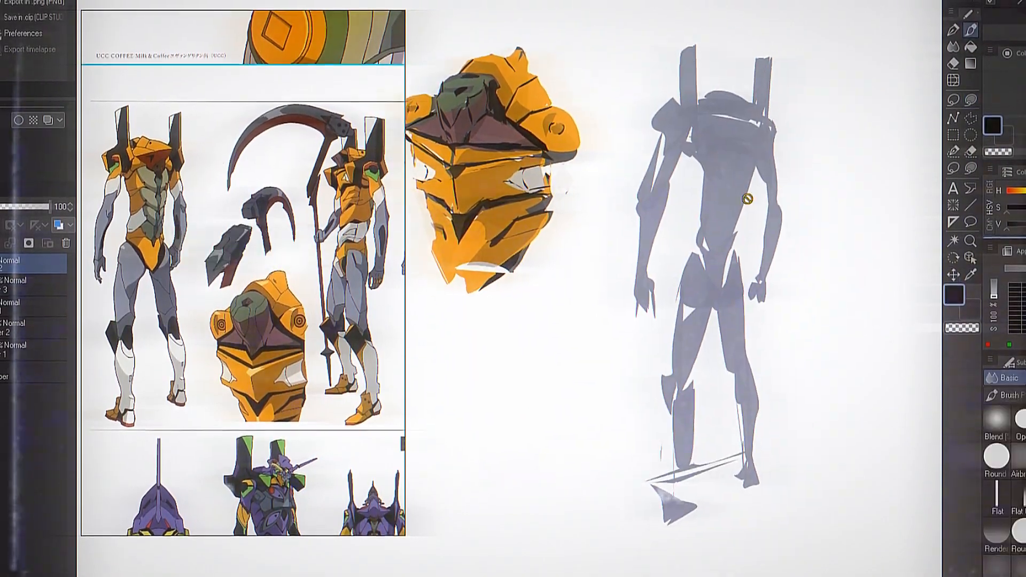
Fill the orange shoulder, chest and pelvis armour, the red collar and the dark shoulder pylons over the silhouette, and shade the legs
key("u")
left_click_drag(684, 282, 702, 324)
left_click_drag(685, 285, 701, 320)
left_click_drag(684, 151, 743, 153)
mouse_move(687, 156)
left_mouse_down()
mouse_move(734, 163)
mouse_move(695, 259)
left_mouse_up()
mouse_move(700, 176)
left_mouse_down()
mouse_move(705, 240)
mouse_move(714, 198)
left_mouse_up()
left_click_drag(615, 198, 634, 178)
left_click(179, 305, "alt")
left_click_drag(684, 310, 694, 363)
left_click_drag(626, 393, 631, 446)
left_click_drag(694, 389, 696, 425)
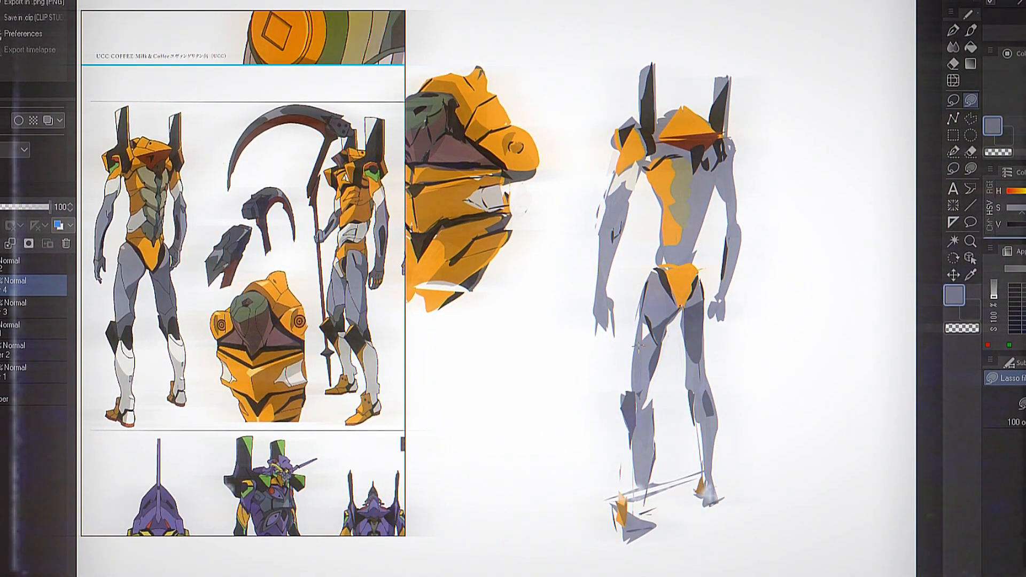
Add orange to the feet and far shoulder with sampled colours, and paint the grey-green abdomen
left_click(444, 300, "alt")
left_click_drag(701, 476, 694, 491)
left_click_drag(620, 492, 623, 525)
left_click_drag(728, 176, 746, 117)
left_click(672, 171, "alt")
left_click_drag(675, 147, 687, 244)
left_click_drag(689, 218, 701, 192)
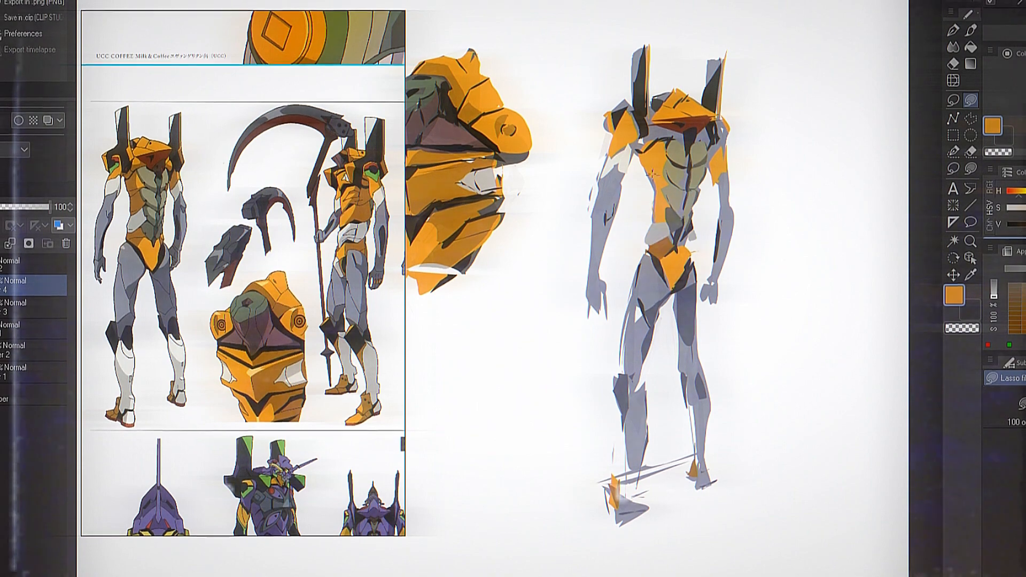
Refine the torso's side armour and fill the shins with sampled white
left_click_drag(641, 155, 650, 219)
left_click(674, 160, "alt")
left_click_drag(588, 267, 671, 291)
scroll(769, 502, "down", 1)
left_click(710, 427, "alt")
left_click_drag(711, 425, 728, 458)
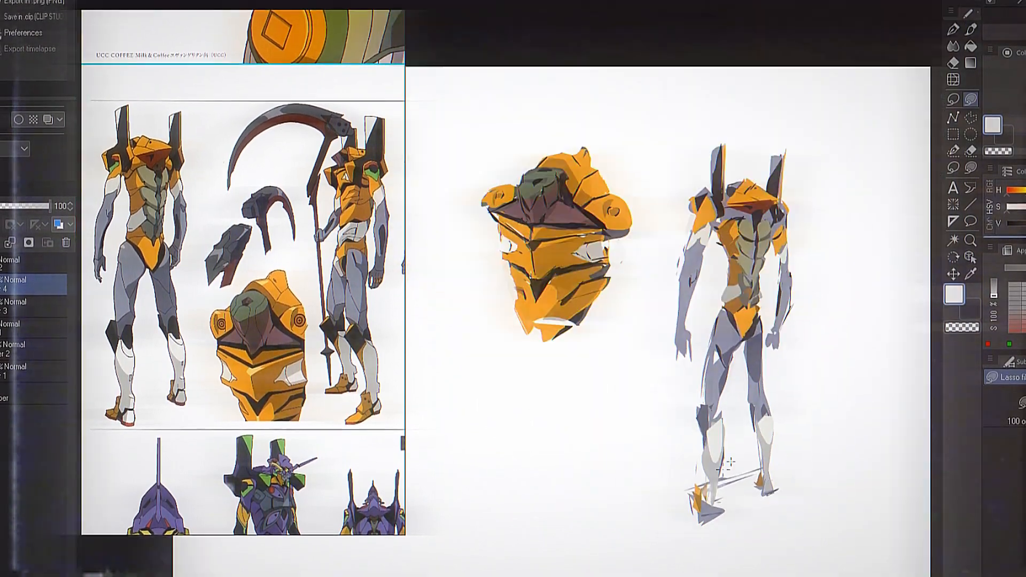
Add dark knee guards and foot details with sampled colours, and refine the abdominal shading
scroll(762, 486, "up", 1)
left_click(778, 466, "alt")
left_click(732, 377, "alt")
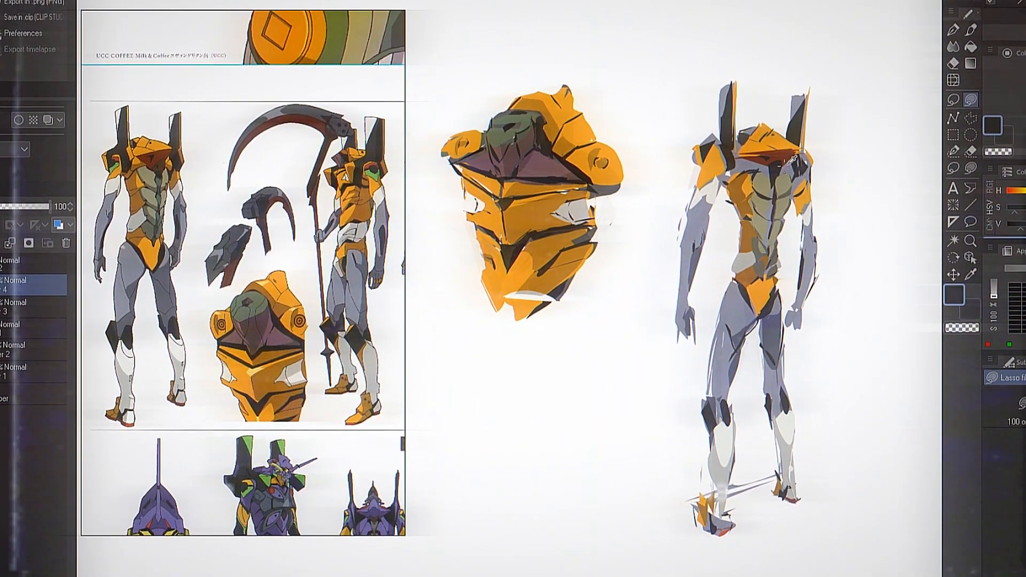
left_click_drag(754, 182, 772, 205)
left_click(762, 247, "alt")
left_click_drag(764, 251, 770, 269)
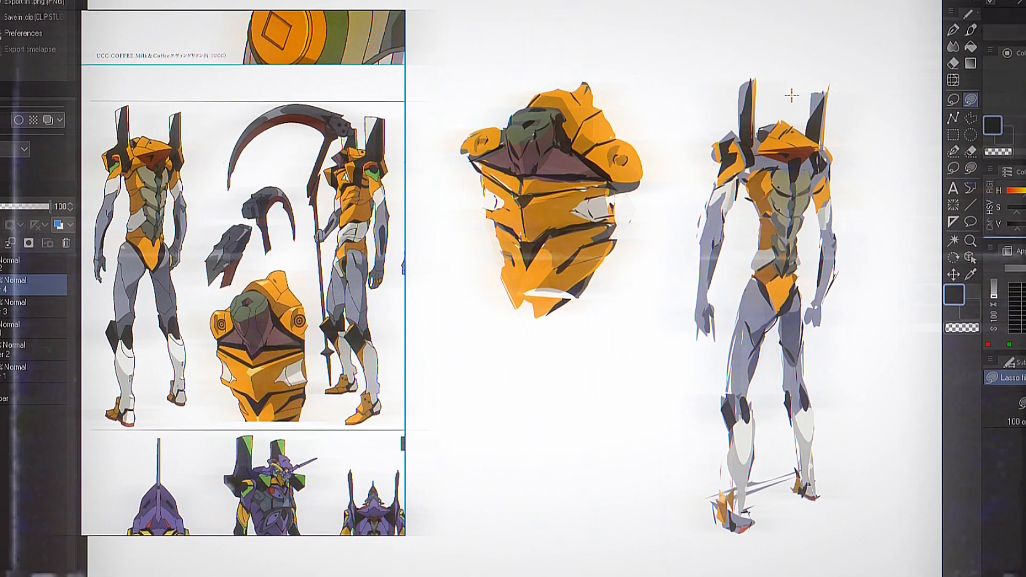
Touch up the shoulder armour and the forearm and hand edges with sampled colours
left_click_drag(740, 157, 762, 151)
left_click(802, 173, "alt")
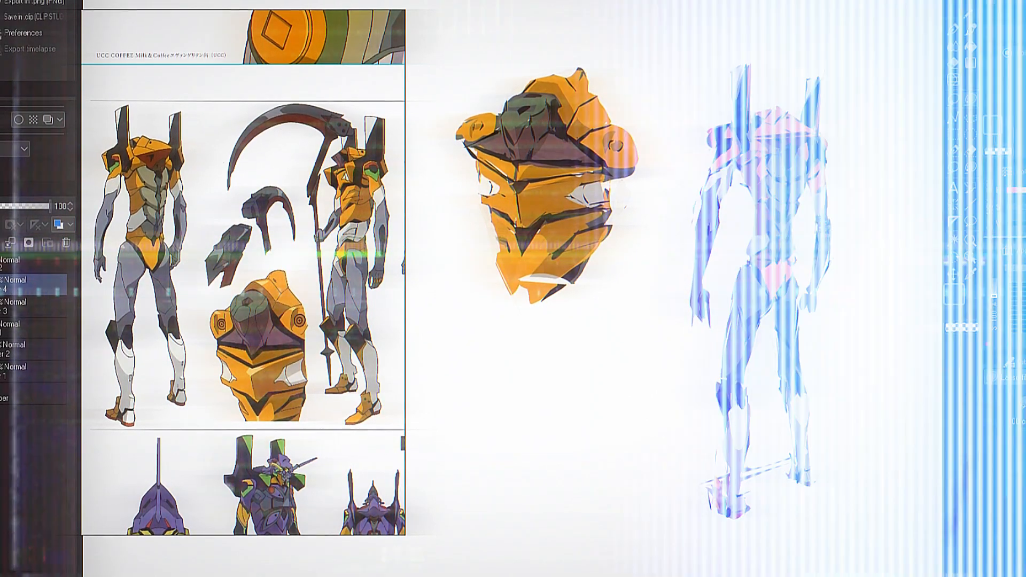
left_click_drag(824, 224, 807, 302)
left_click(705, 241, "alt")
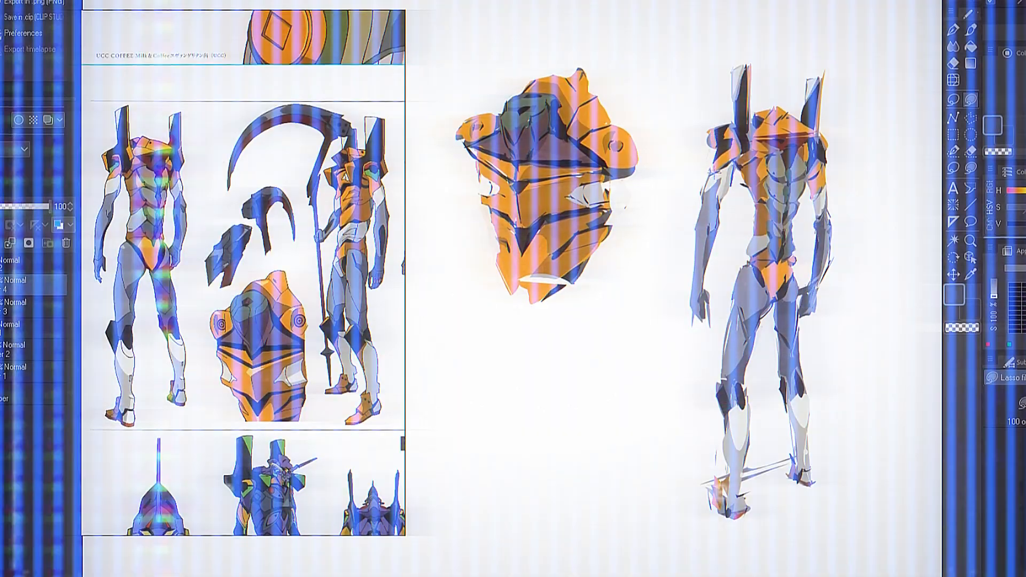
left_click_drag(701, 291, 711, 312)
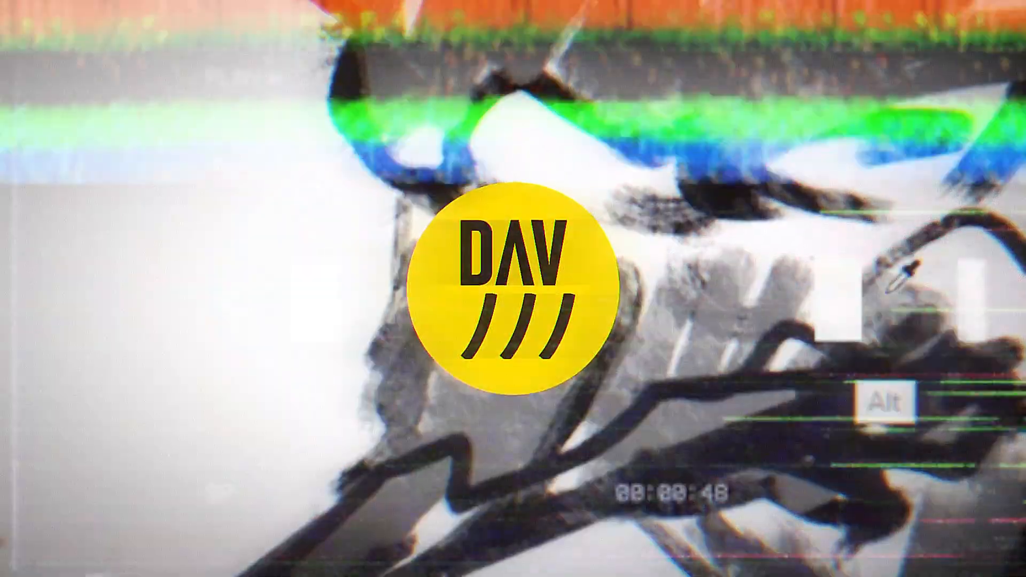